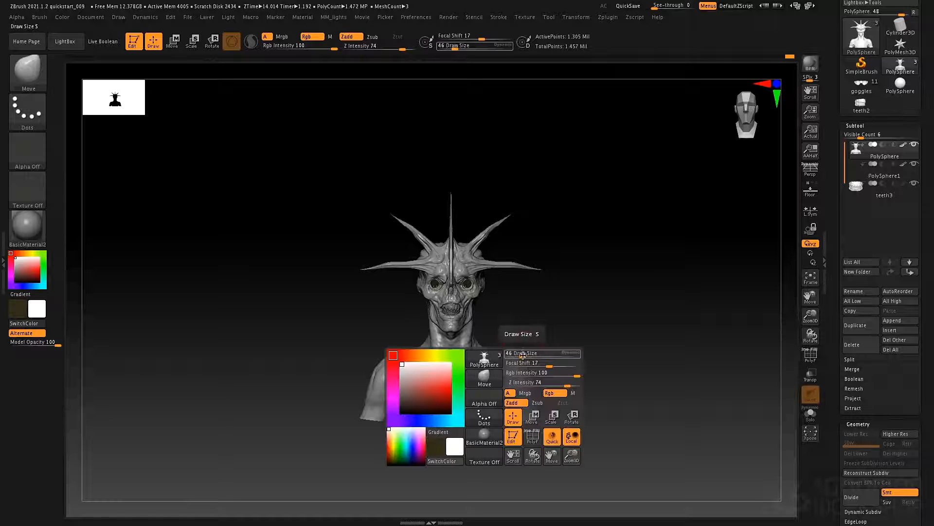
Reshape the lower chest and both shoulders of the bust with the Move brush, using draw sizes 156 and 55
{"action": "left_click_drag", "start_coordinate": [523, 355], "coordinate": [534, 355]}
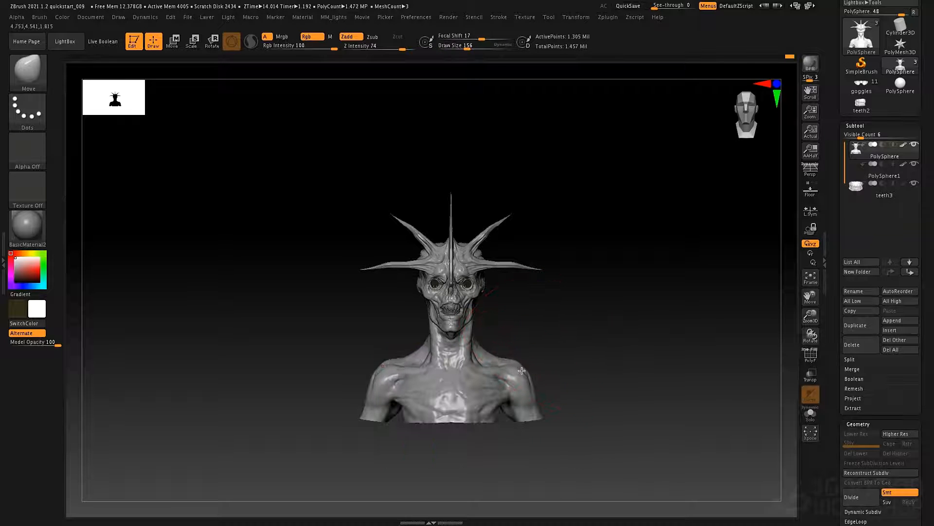
{"action": "key", "text": "space"}
{"action": "mouse_move", "coordinate": [518, 377]}
{"action": "left_mouse_down"}
{"action": "mouse_move", "coordinate": [461, 428]}
{"action": "mouse_move", "coordinate": [480, 432]}
{"action": "mouse_move", "coordinate": [466, 439]}
{"action": "mouse_move", "coordinate": [495, 432]}
{"action": "mouse_move", "coordinate": [504, 406]}
{"action": "mouse_move", "coordinate": [531, 382]}
{"action": "mouse_move", "coordinate": [508, 379]}
{"action": "left_mouse_up"}
{"action": "key", "text": "space"}
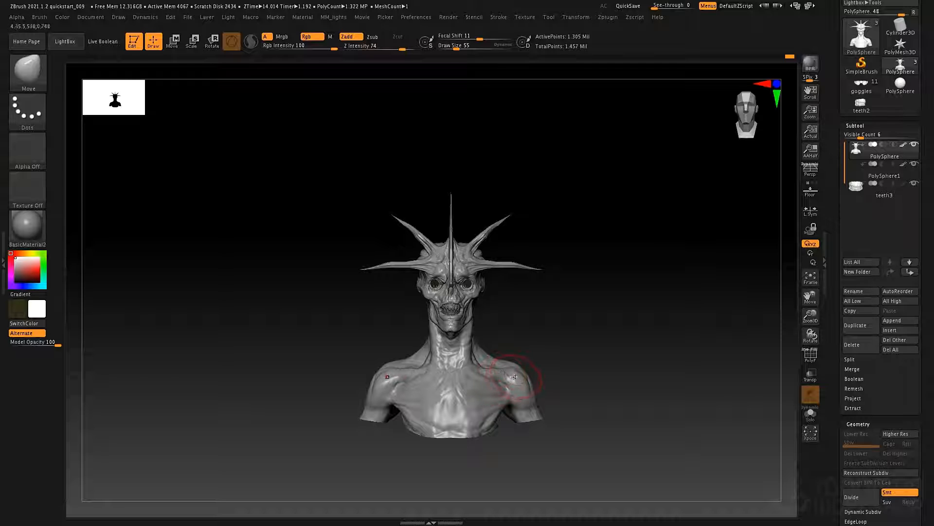
{"action": "left_click_drag", "start_coordinate": [511, 376], "coordinate": [521, 370]}
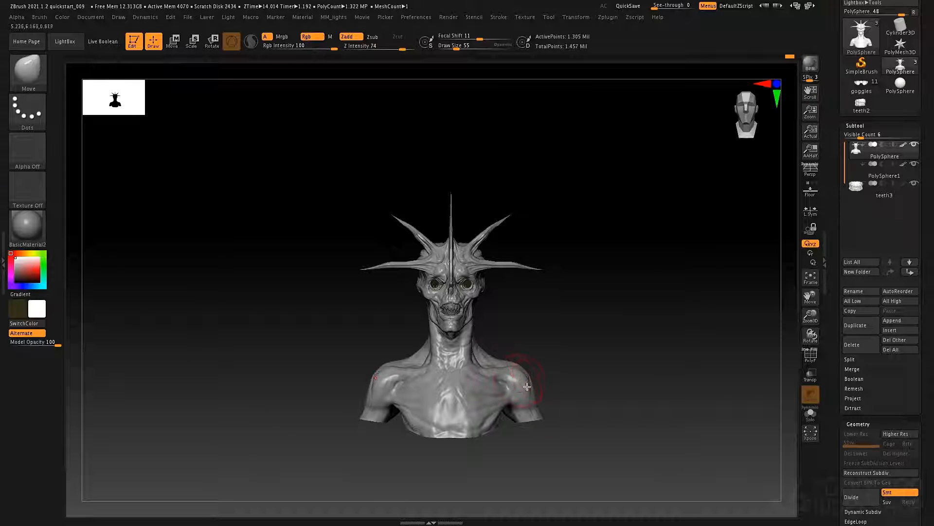
Adjust the collarbone and front of the shoulder with the Move brush, reducing the draw size to 37
{"action": "mouse_move", "coordinate": [483, 373]}
{"action": "right_mouse_down"}
{"action": "mouse_move", "coordinate": [523, 358]}
{"action": "mouse_move", "coordinate": [491, 378]}
{"action": "right_mouse_up"}
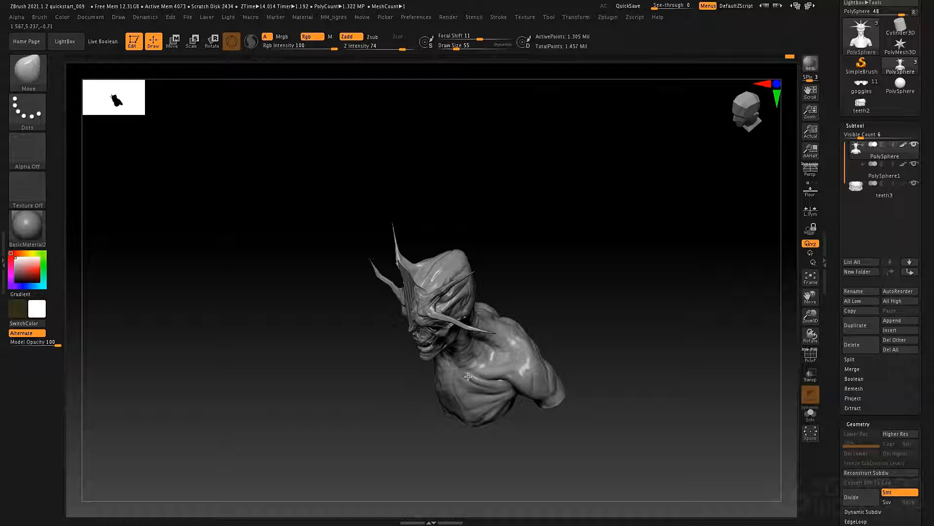
{"action": "mouse_move", "coordinate": [466, 375]}
{"action": "left_mouse_down"}
{"action": "mouse_move", "coordinate": [494, 378]}
{"action": "mouse_move", "coordinate": [497, 360]}
{"action": "left_mouse_up"}
{"action": "key", "text": "space"}
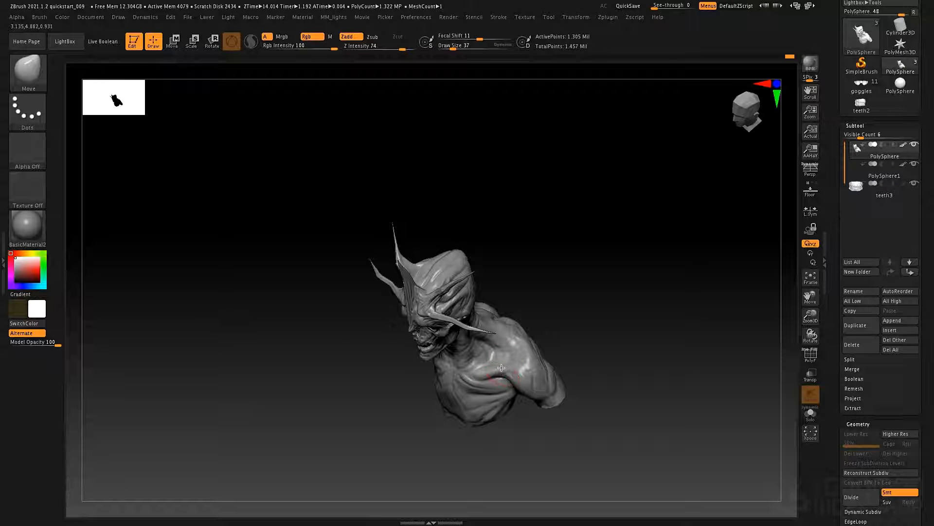
{"action": "left_click_drag", "start_coordinate": [501, 367], "coordinate": [515, 371]}
Build up the shoulder and upper-arm muscle forms with the ClayTubes brush at draw size 37
{"action": "mouse_move", "coordinate": [567, 355]}
{"action": "left_mouse_down"}
{"action": "mouse_move", "coordinate": [582, 333]}
{"action": "mouse_move", "coordinate": [578, 313]}
{"action": "mouse_move", "coordinate": [563, 317]}
{"action": "mouse_move", "coordinate": [557, 342]}
{"action": "left_mouse_up"}
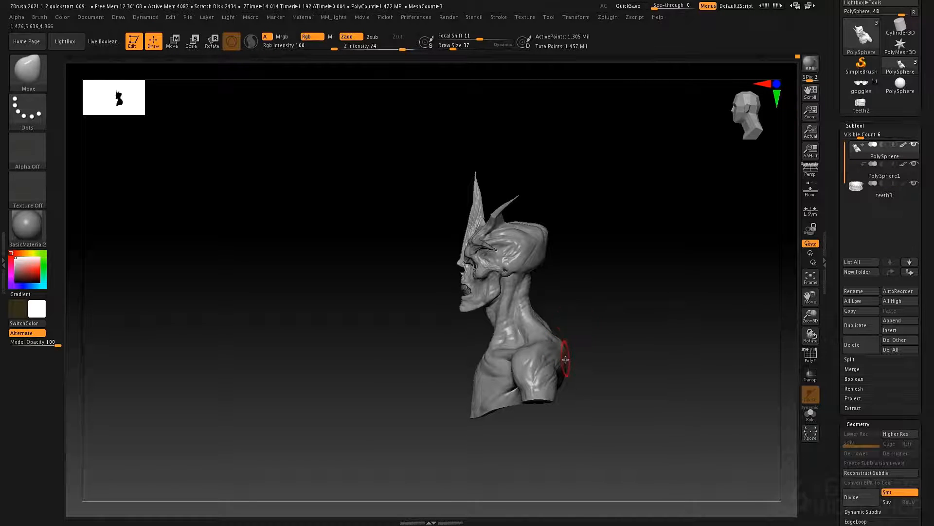
{"action": "key", "text": "b"}
{"action": "key", "text": "c"}
{"action": "key", "text": "t"}
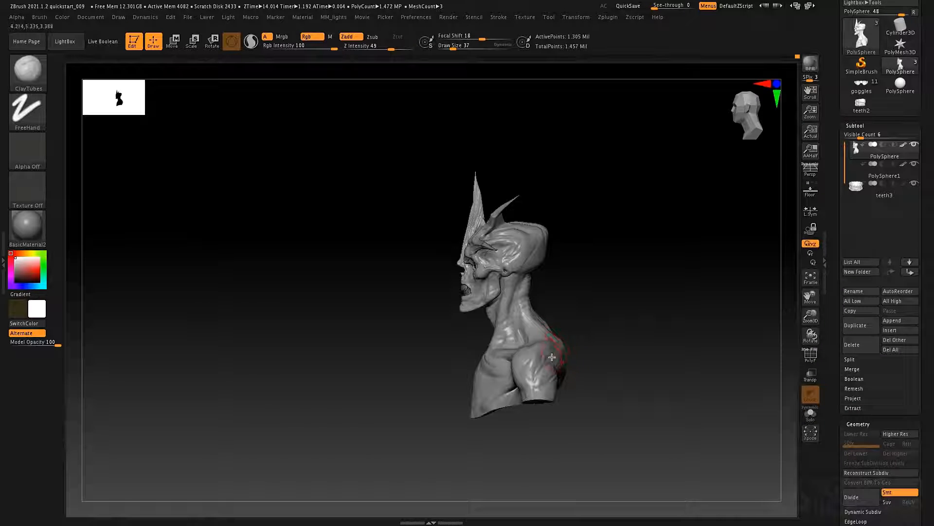
{"action": "right_click_drag", "start_coordinate": [553, 348], "coordinate": [543, 365], "text": "ctrl"}
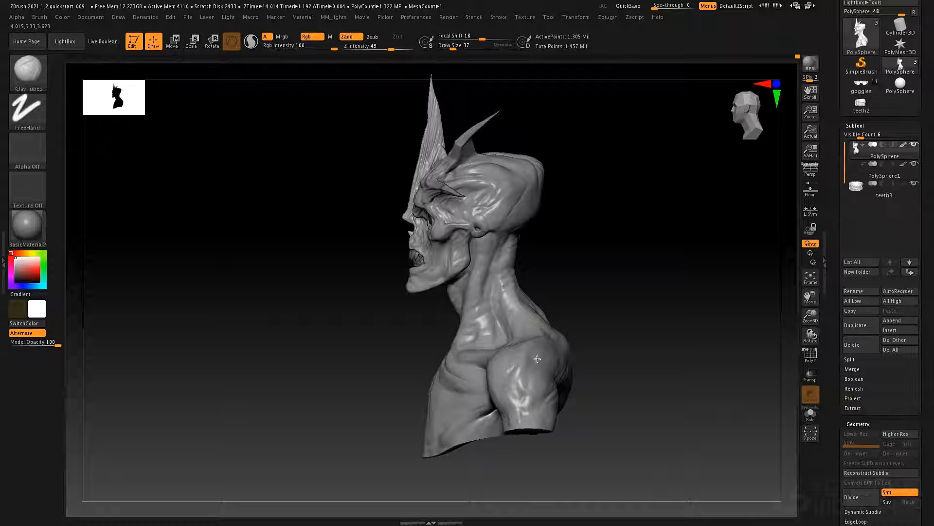
{"action": "mouse_move", "coordinate": [537, 358]}
{"action": "left_mouse_down"}
{"action": "mouse_move", "coordinate": [525, 389]}
{"action": "mouse_move", "coordinate": [534, 416]}
{"action": "mouse_move", "coordinate": [528, 396]}
{"action": "mouse_move", "coordinate": [550, 387]}
{"action": "mouse_move", "coordinate": [559, 368]}
{"action": "mouse_move", "coordinate": [551, 381]}
{"action": "left_mouse_up"}
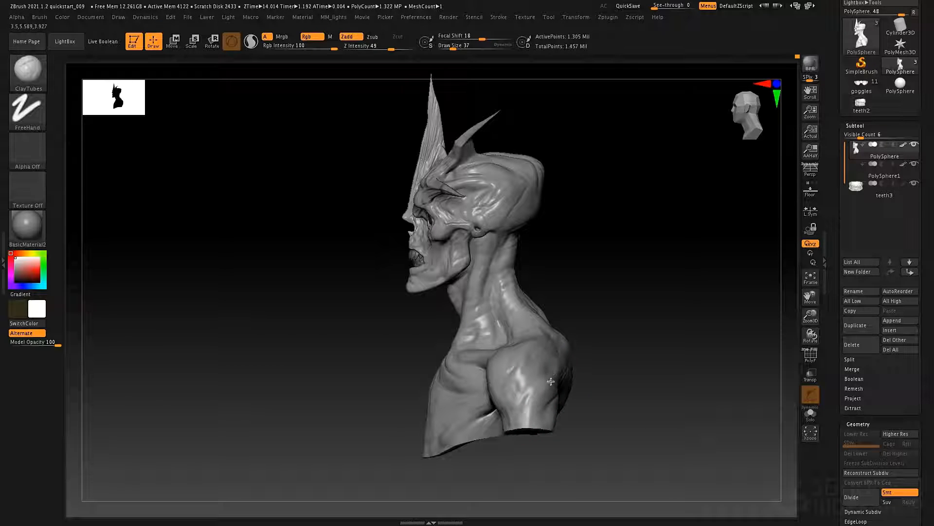
{"action": "mouse_move", "coordinate": [537, 404]}
{"action": "right_mouse_down"}
{"action": "mouse_move", "coordinate": [577, 388]}
{"action": "mouse_move", "coordinate": [533, 363]}
{"action": "right_mouse_up"}
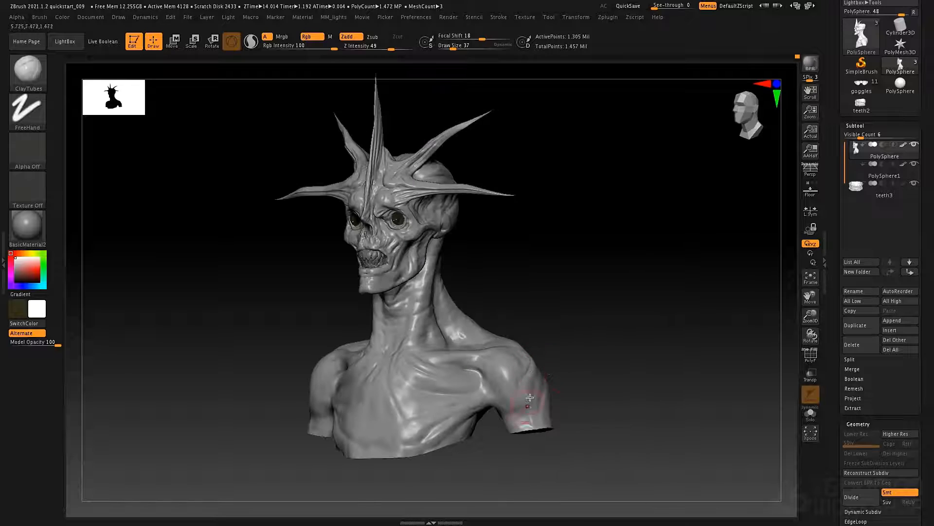
{"action": "right_click_drag", "start_coordinate": [530, 398], "coordinate": [510, 376]}
{"action": "mouse_move", "coordinate": [504, 387]}
{"action": "left_mouse_down"}
{"action": "mouse_move", "coordinate": [486, 365]}
{"action": "mouse_move", "coordinate": [492, 388]}
{"action": "mouse_move", "coordinate": [486, 365]}
{"action": "mouse_move", "coordinate": [502, 376]}
{"action": "mouse_move", "coordinate": [487, 376]}
{"action": "left_mouse_up"}
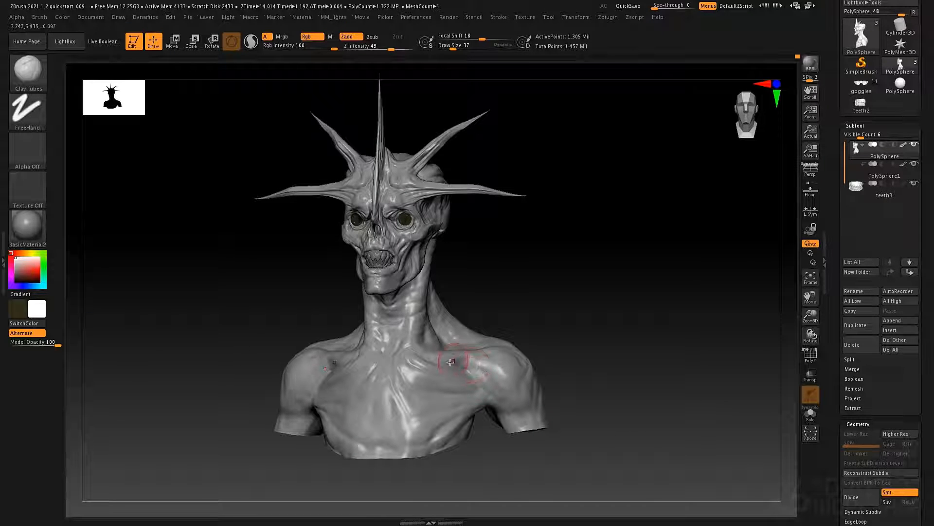
Push the collarbone area into shape with the Move brush at draw size 69
{"action": "mouse_move", "coordinate": [450, 362]}
{"action": "right_mouse_down"}
{"action": "mouse_move", "coordinate": [429, 360]}
{"action": "mouse_move", "coordinate": [418, 375]}
{"action": "mouse_move", "coordinate": [442, 356]}
{"action": "right_mouse_up"}
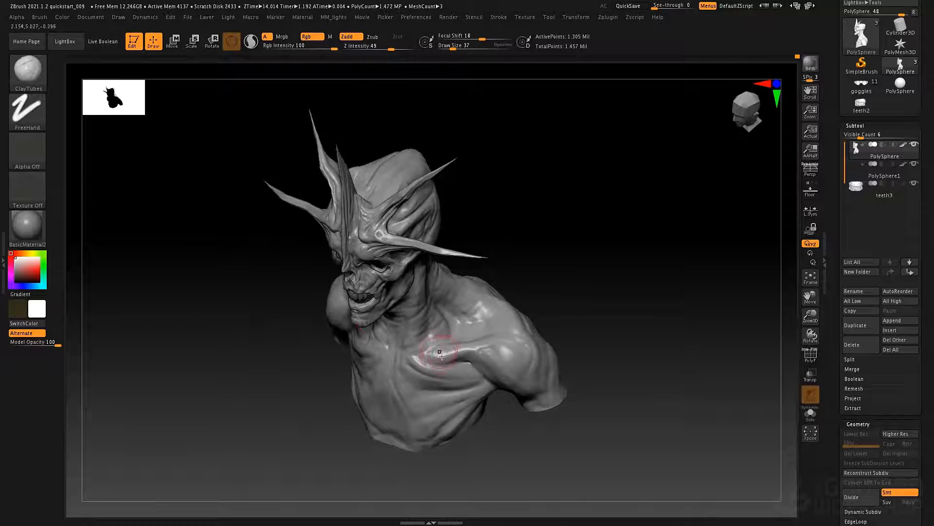
{"action": "key", "text": "b"}
{"action": "key", "text": "m"}
{"action": "key", "text": "v"}
{"action": "key", "text": "space"}
{"action": "left_click_drag", "start_coordinate": [442, 355], "coordinate": [451, 355]}
{"action": "right_click_drag", "start_coordinate": [452, 342], "coordinate": [451, 356]}
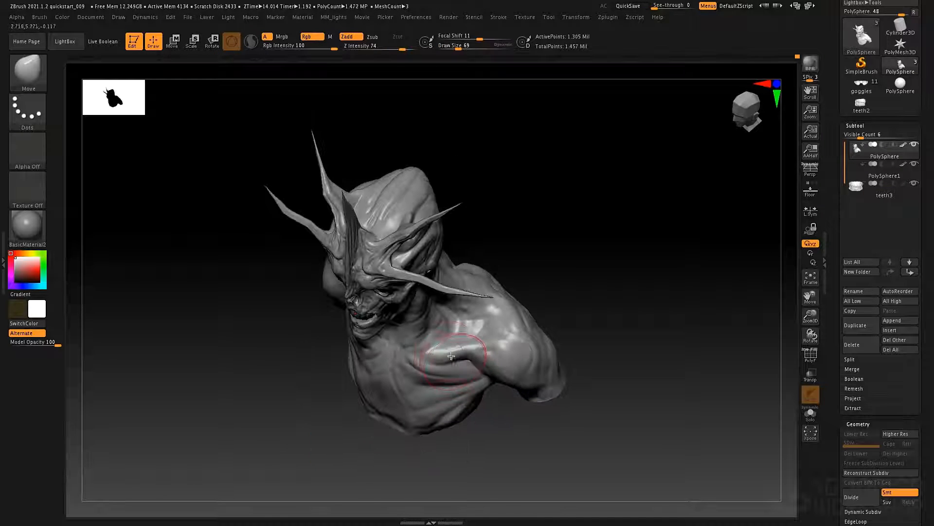
{"action": "left_click_drag", "start_coordinate": [451, 355], "coordinate": [447, 360]}
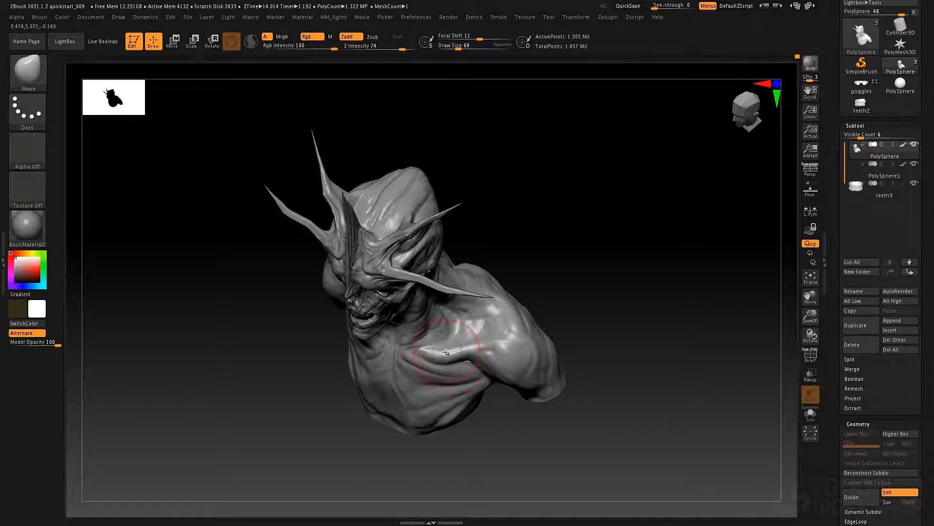
Refine the inner collarbone and upper chest with the Move brush at draw sizes 23 and 55
{"action": "key", "text": "space"}
{"action": "left_click_drag", "start_coordinate": [440, 359], "coordinate": [428, 359]}
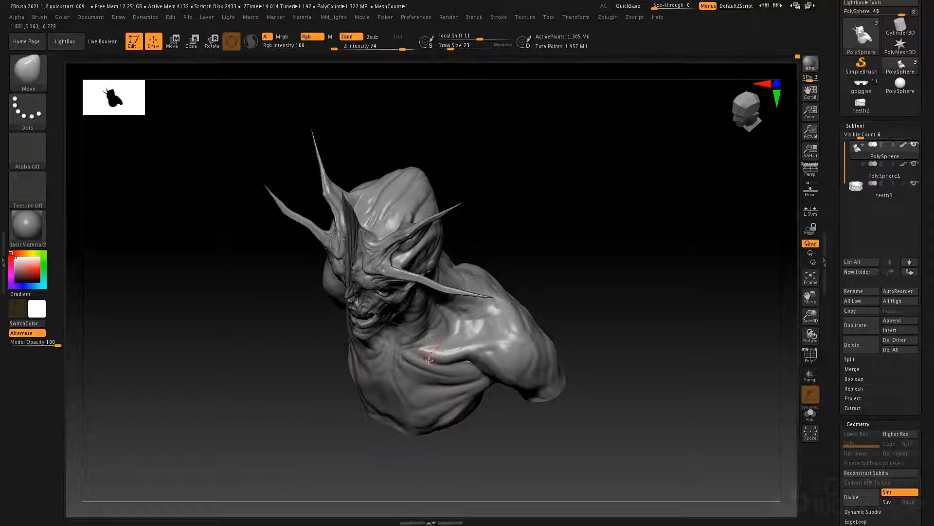
{"action": "key", "text": "ctrl"}
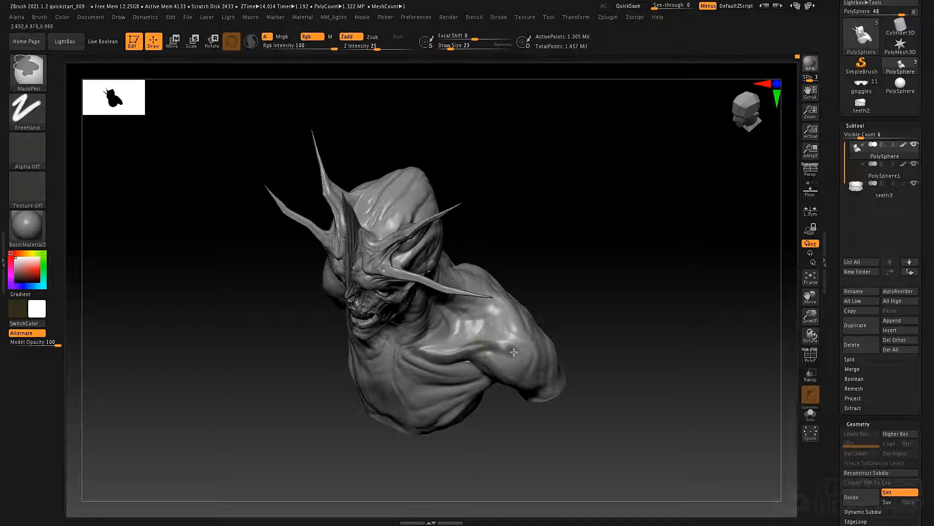
{"action": "key", "text": "space"}
{"action": "left_click_drag", "start_coordinate": [430, 360], "coordinate": [439, 360]}
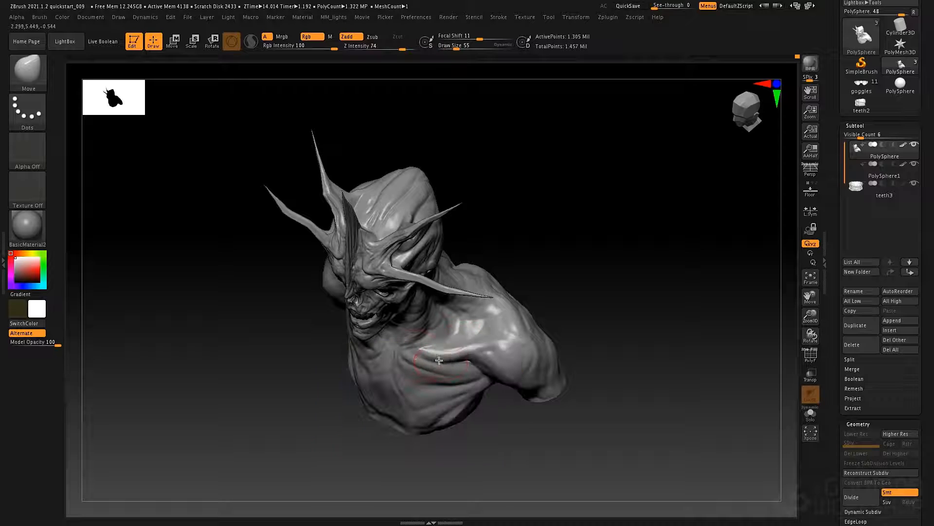
Turn on perspective display with the bust seen from the front
{"action": "mouse_move", "coordinate": [404, 353]}
{"action": "right_mouse_down"}
{"action": "mouse_move", "coordinate": [427, 314]}
{"action": "mouse_move", "coordinate": [443, 362]}
{"action": "mouse_move", "coordinate": [515, 312]}
{"action": "mouse_move", "coordinate": [516, 285]}
{"action": "mouse_move", "coordinate": [511, 319]}
{"action": "mouse_move", "coordinate": [496, 290]}
{"action": "mouse_move", "coordinate": [486, 294]}
{"action": "mouse_move", "coordinate": [502, 298]}
{"action": "mouse_move", "coordinate": [492, 300]}
{"action": "mouse_move", "coordinate": [503, 300]}
{"action": "mouse_move", "coordinate": [499, 324]}
{"action": "right_mouse_up"}
{"action": "key", "text": "p"}
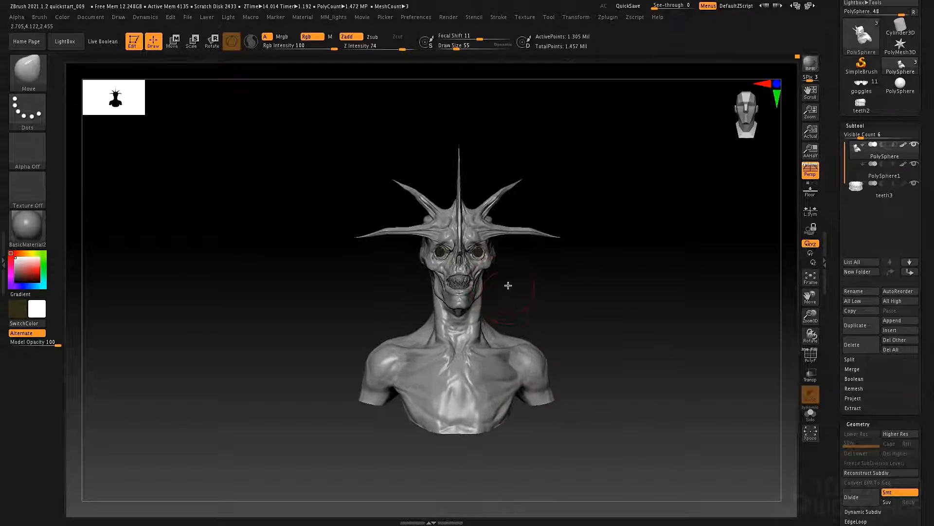
{"action": "right_click_drag", "start_coordinate": [506, 285], "coordinate": [540, 290], "text": "alt"}
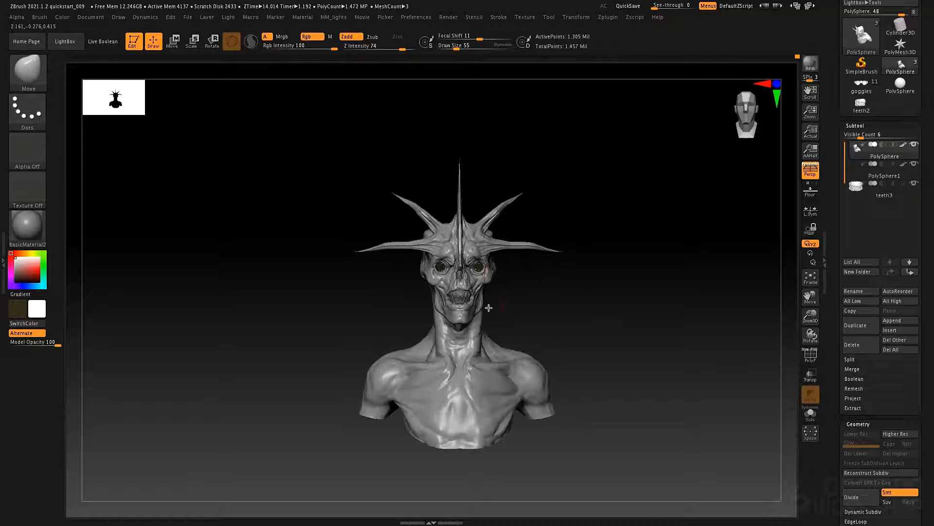
Dock the Zplugin palette beside the canvas, collapse SubTool Master and expand Transpose Master
{"action": "left_click", "coordinate": [609, 18]}
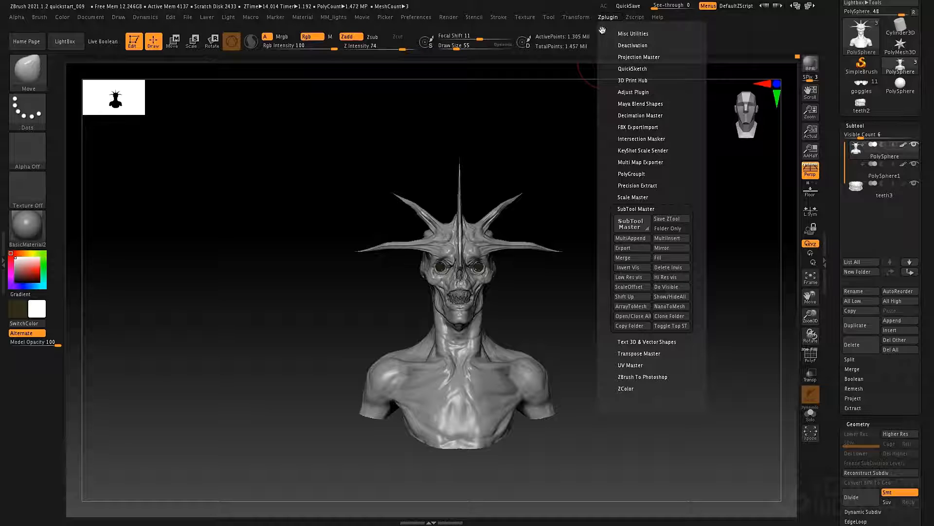
{"action": "left_click_drag", "start_coordinate": [602, 31], "coordinate": [29, 30]}
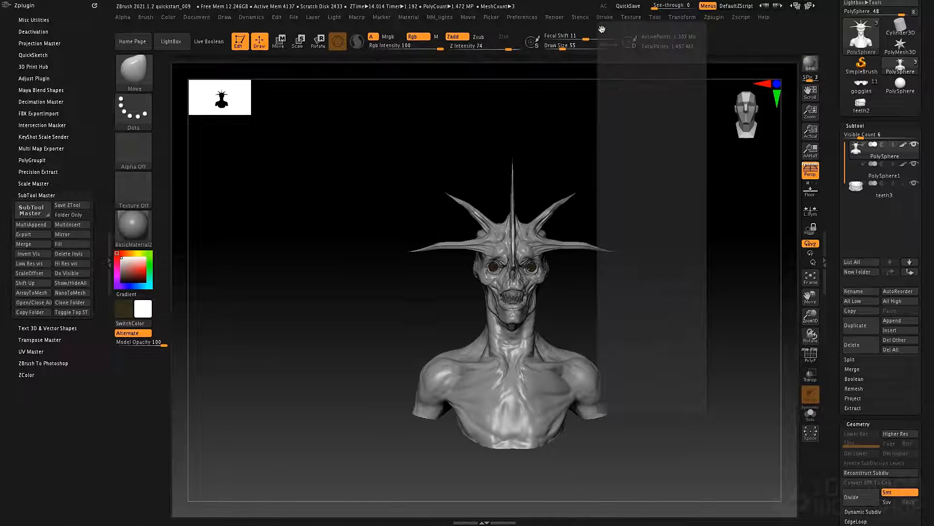
{"action": "left_click", "coordinate": [50, 196]}
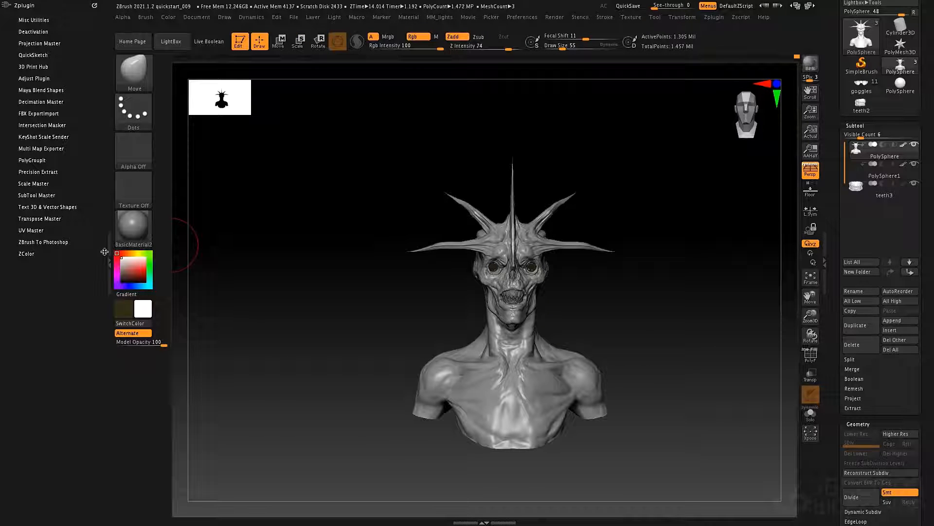
{"action": "left_click", "coordinate": [55, 219]}
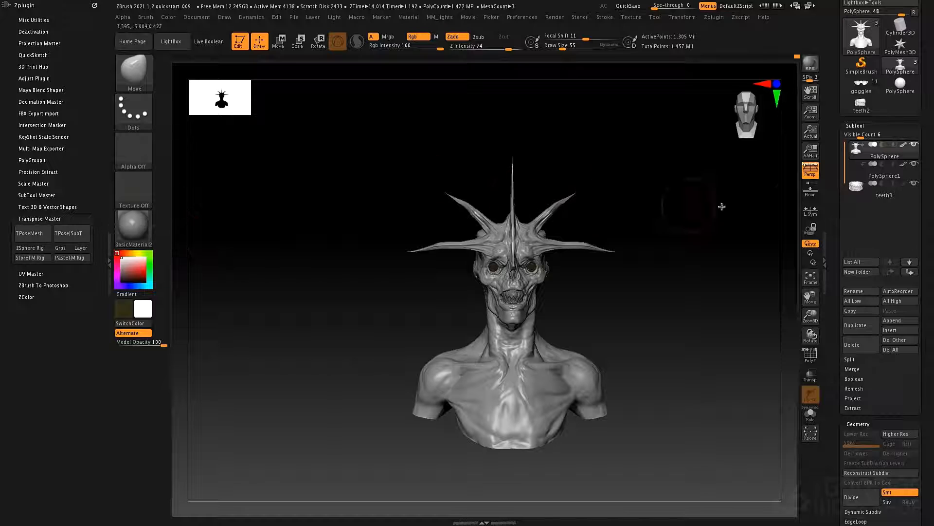
Combine the visible subtools into a single posing mesh with Transpose Master's TPoseMesh and dismiss the notice
{"action": "mouse_move", "coordinate": [888, 196]}
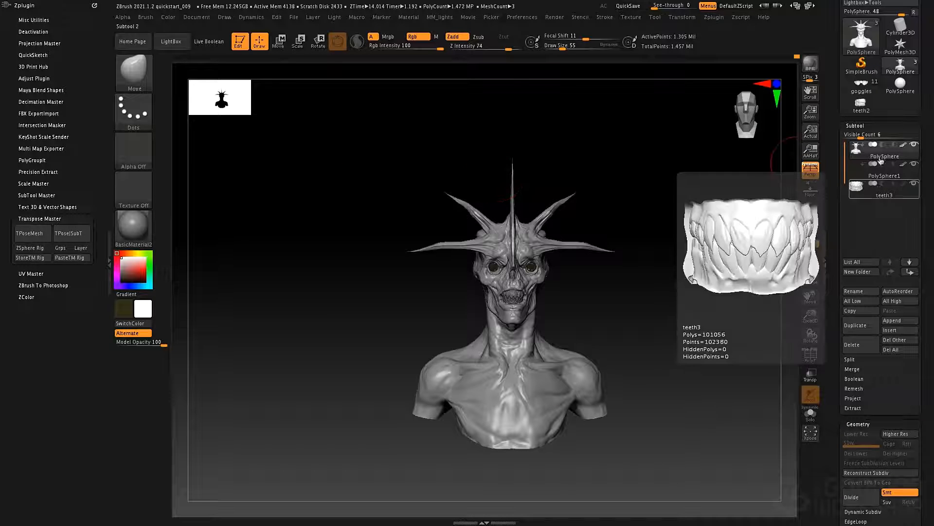
{"action": "left_click", "coordinate": [30, 233]}
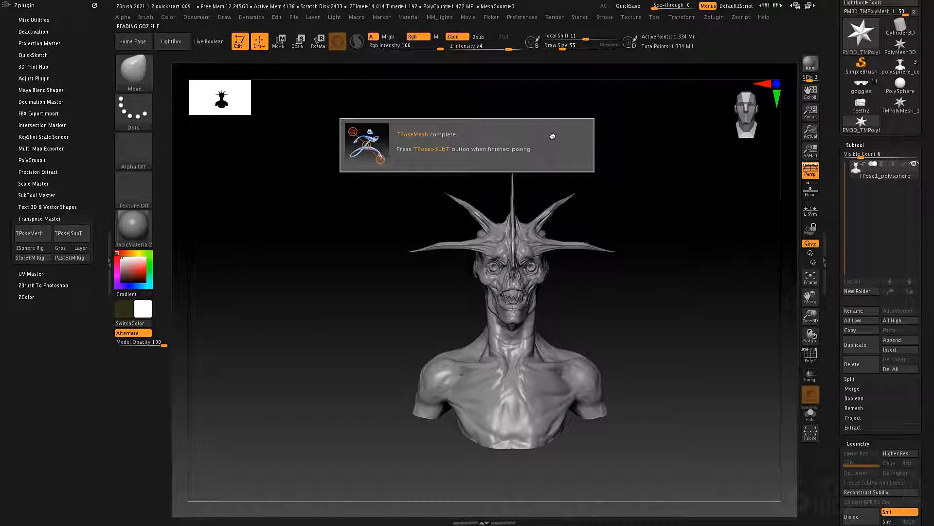
{"action": "left_click", "coordinate": [514, 149]}
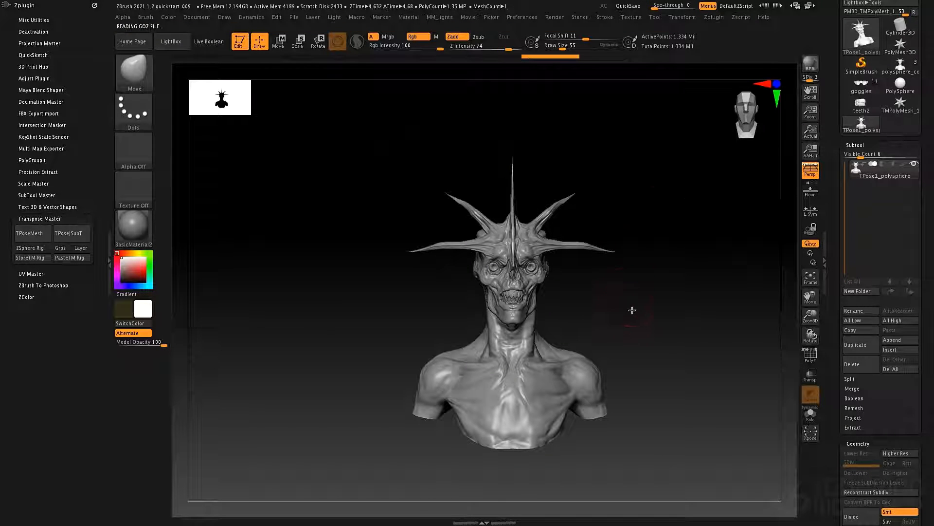
Mask the head and horns from the side, soften the mask edge and invert it so only the head is free
{"action": "left_click_drag", "start_coordinate": [632, 310], "coordinate": [582, 315]}
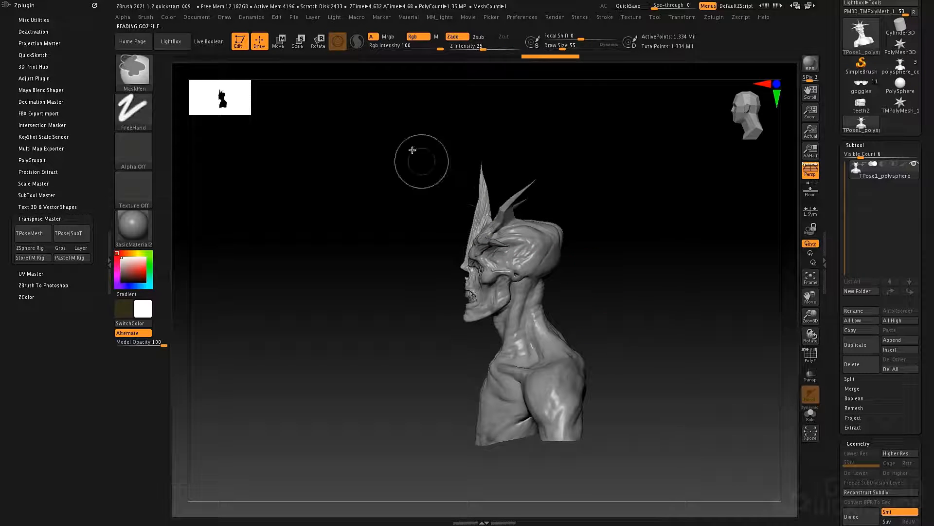
{"action": "mouse_move", "coordinate": [405, 138]}
{"action": "left_mouse_down", "text": "ctrl"}
{"action": "mouse_move", "coordinate": [622, 284]}
{"action": "mouse_move", "coordinate": [575, 254]}
{"action": "left_mouse_up", "text": "ctrl"}
{"action": "mouse_move", "coordinate": [431, 197]}
{"action": "left_mouse_down", "text": "ctrl"}
{"action": "mouse_move", "coordinate": [490, 325]}
{"action": "mouse_move", "coordinate": [491, 292]}
{"action": "mouse_move", "coordinate": [539, 268]}
{"action": "left_mouse_up", "text": "ctrl"}
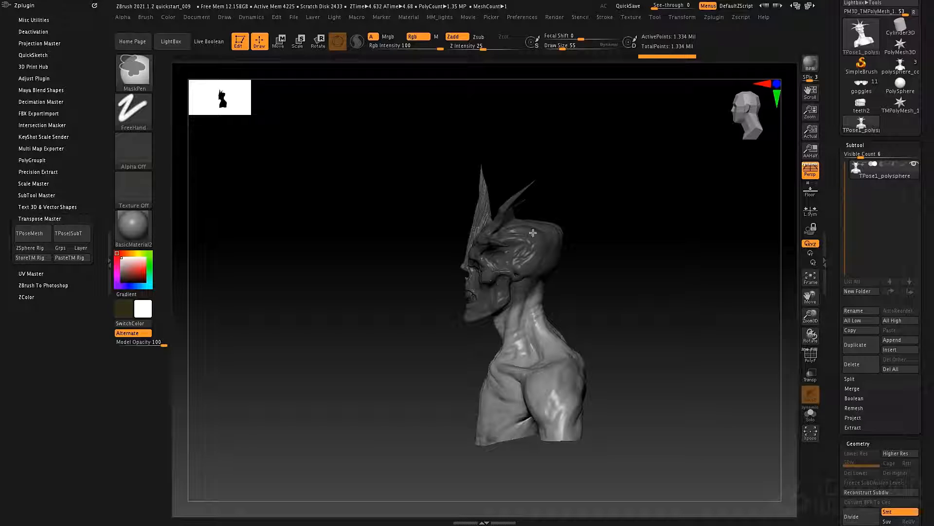
{"action": "left_click", "coordinate": [519, 317], "text": "ctrl"}
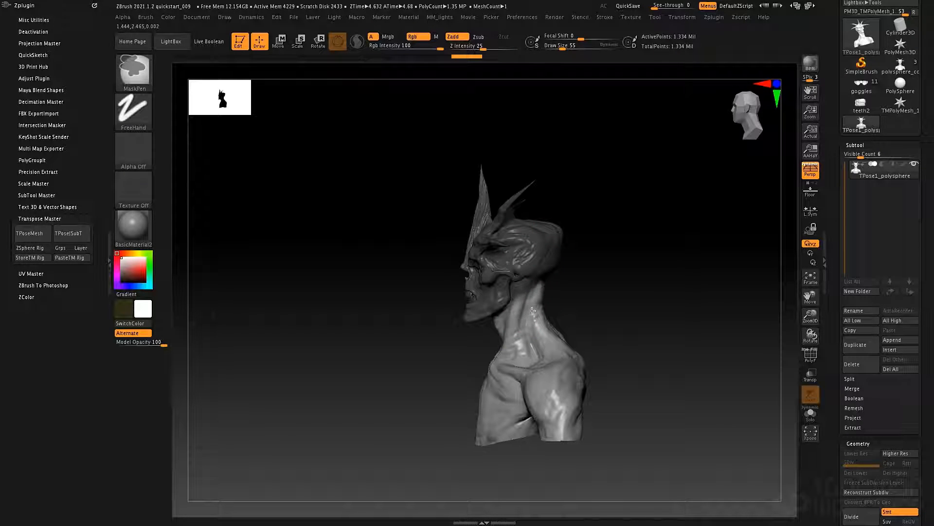
{"action": "left_click", "coordinate": [584, 269], "text": "ctrl"}
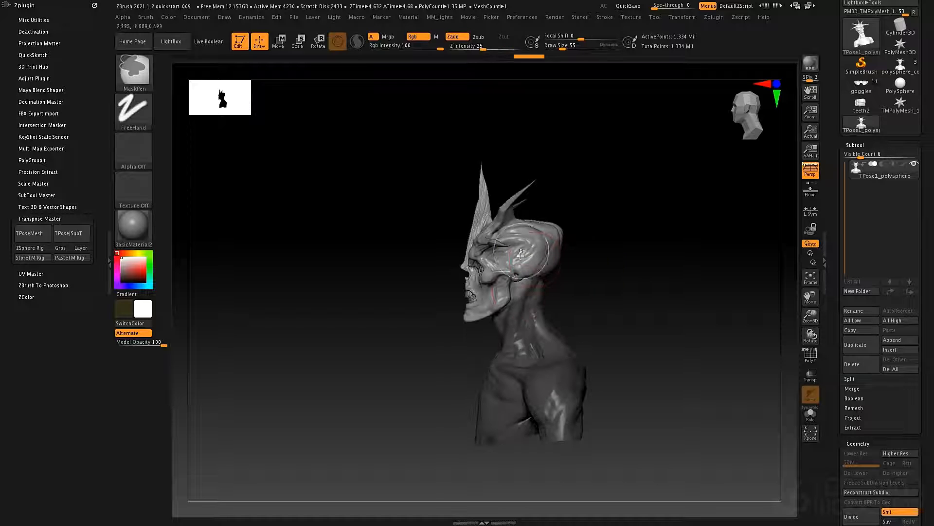
{"action": "left_click", "coordinate": [534, 322], "text": "ctrl"}
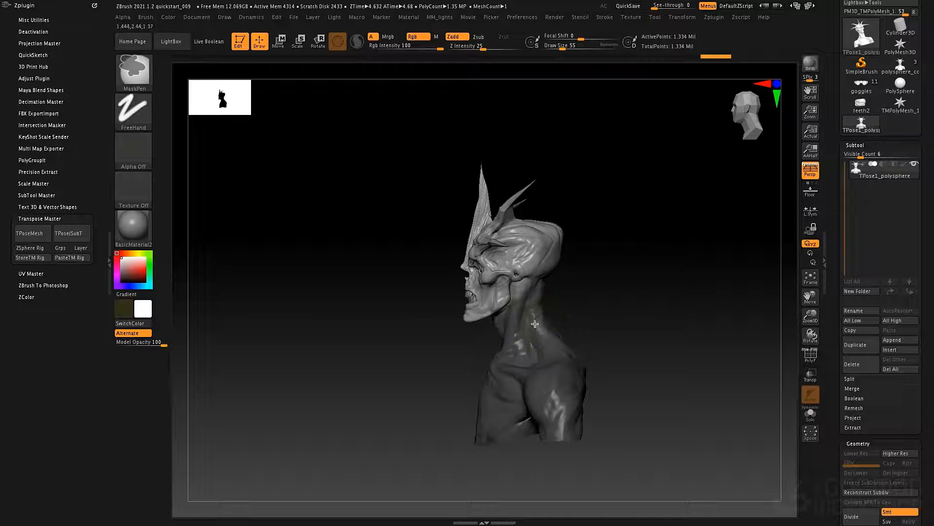
Place the transform gizmo's pivot at the base of the skull, centred on the neck, and tilt the head slightly back
{"action": "left_click_drag", "start_coordinate": [563, 298], "coordinate": [572, 287]}
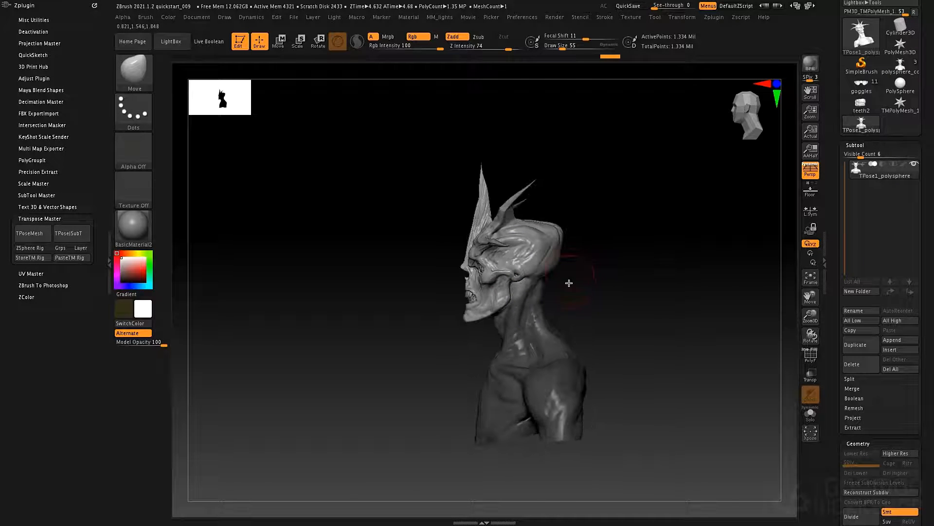
{"action": "key", "text": "w"}
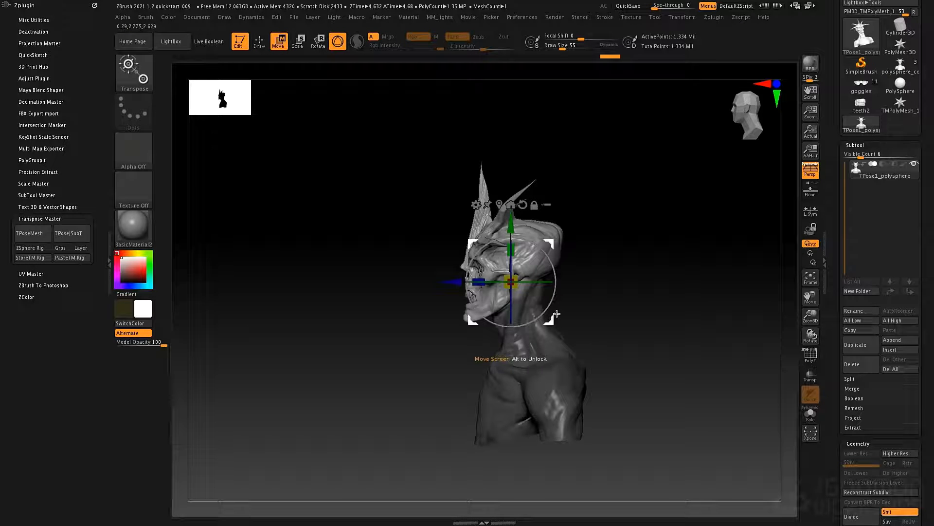
{"action": "left_click_drag", "start_coordinate": [552, 323], "coordinate": [646, 302], "text": "alt"}
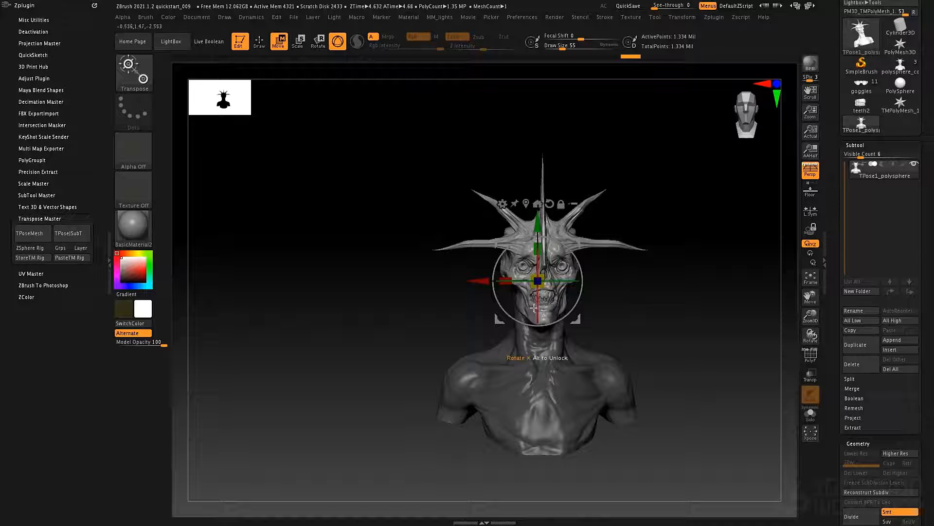
{"action": "mouse_move", "coordinate": [533, 309]}
{"action": "left_mouse_down"}
{"action": "mouse_move", "coordinate": [617, 297]}
{"action": "mouse_move", "coordinate": [539, 311]}
{"action": "left_mouse_up"}
{"action": "left_click_drag", "start_coordinate": [621, 296], "coordinate": [582, 335]}
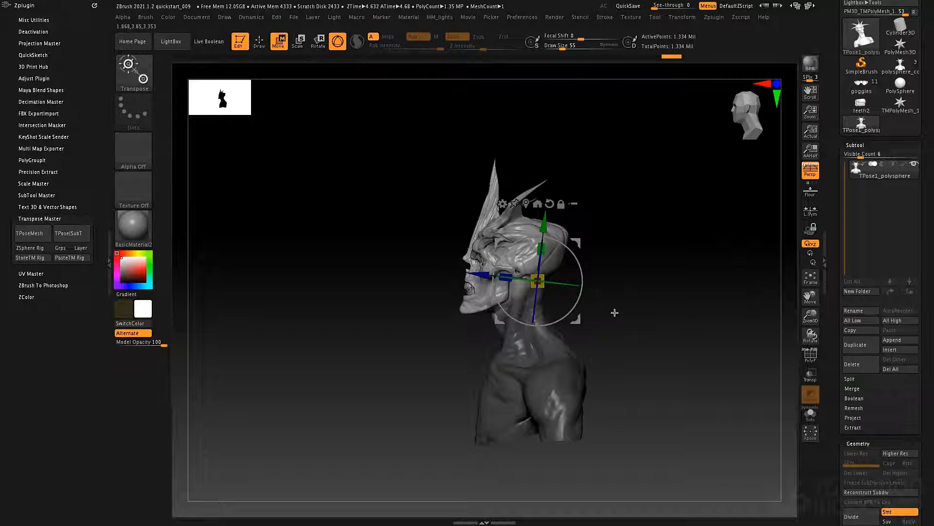
Clear the mask and refine the lower chest and back of the skull in profile with the Move brush at draw size 62
{"action": "key", "text": "q"}
{"action": "left_click_drag", "start_coordinate": [608, 288], "coordinate": [632, 311], "text": "ctrl"}
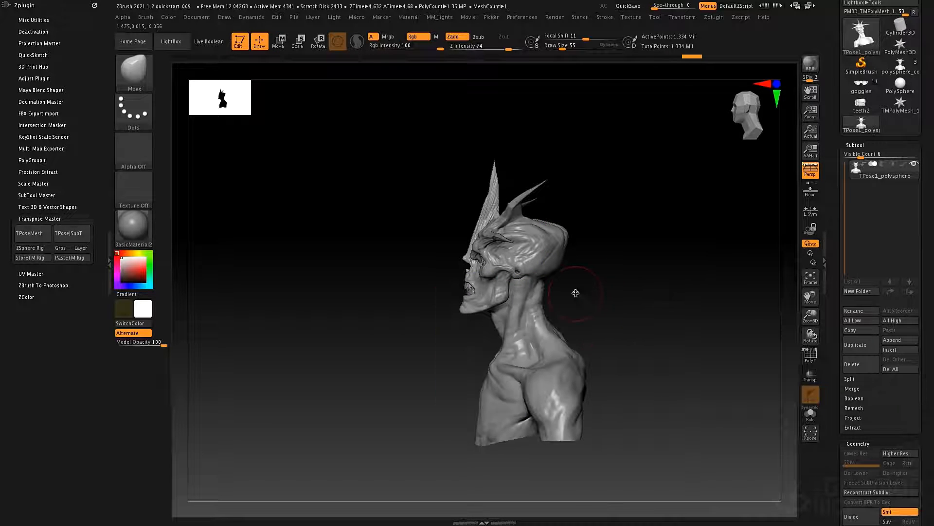
{"action": "key", "text": "space"}
{"action": "left_click_drag", "start_coordinate": [572, 292], "coordinate": [579, 293]}
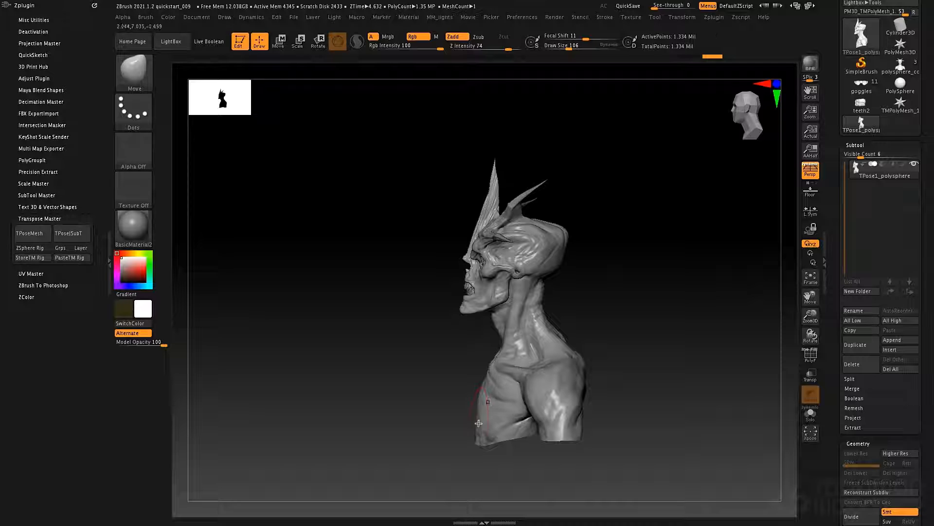
{"action": "key", "text": "space"}
{"action": "left_click_drag", "start_coordinate": [494, 276], "coordinate": [488, 277]}
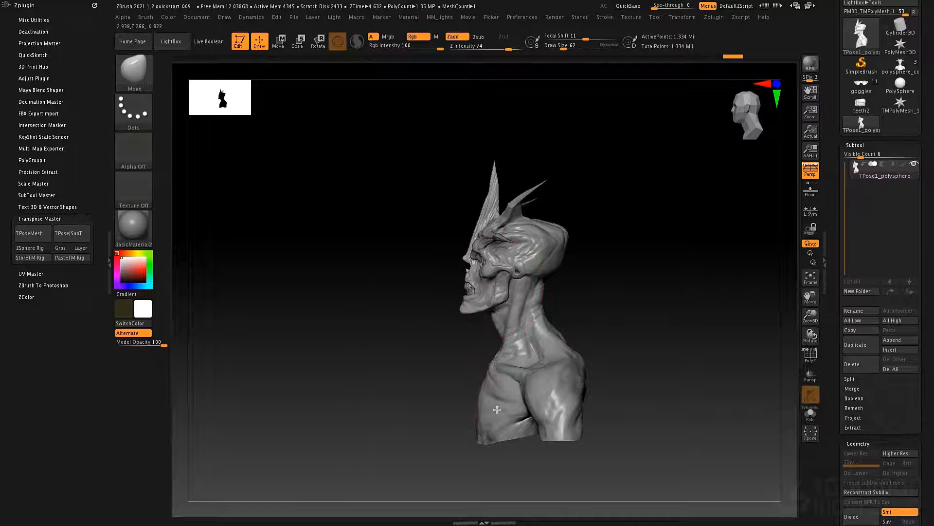
{"action": "mouse_move", "coordinate": [497, 409]}
{"action": "left_mouse_down"}
{"action": "mouse_move", "coordinate": [488, 386]}
{"action": "mouse_move", "coordinate": [523, 410]}
{"action": "mouse_move", "coordinate": [493, 418]}
{"action": "left_mouse_up"}
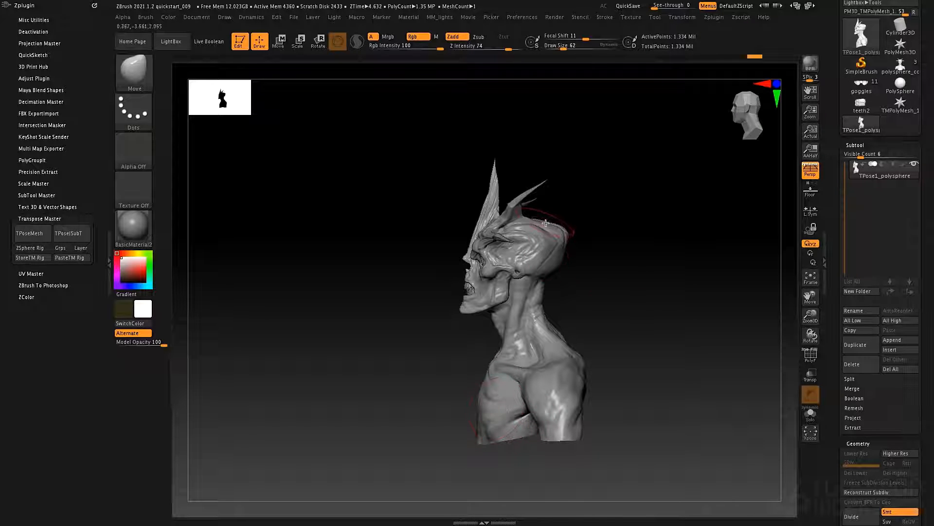
{"action": "left_click_drag", "start_coordinate": [545, 223], "coordinate": [548, 218]}
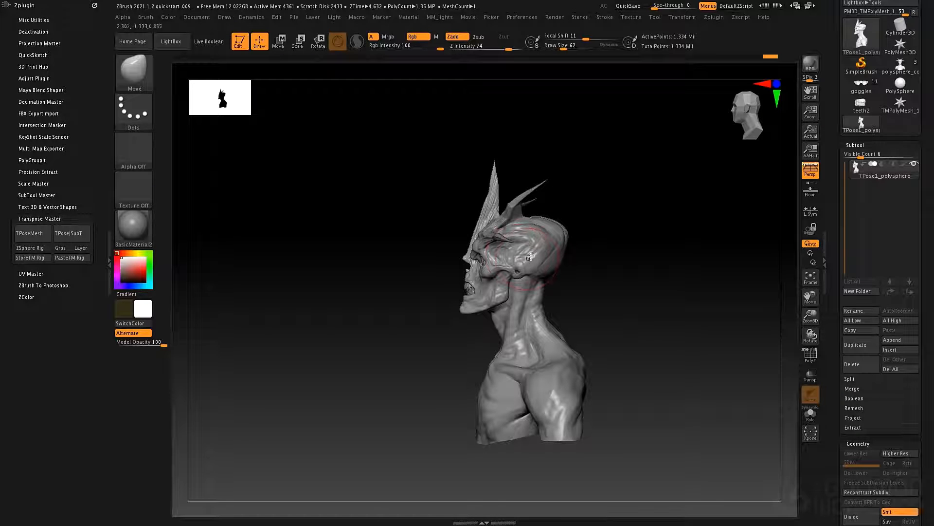
Transfer the pose from the combined mesh back to the original subtools with Transpose Master's TPose|SubT
{"action": "left_click", "coordinate": [68, 233]}
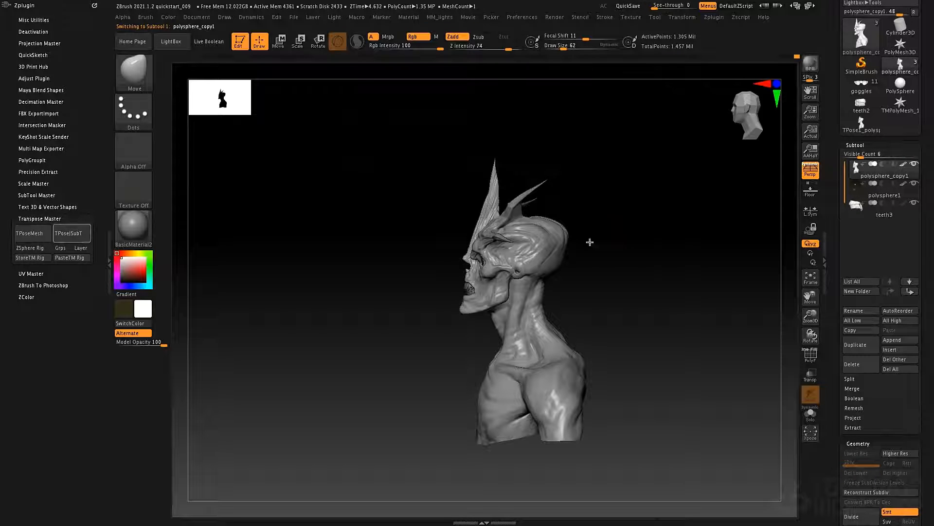
{"action": "left_click_drag", "start_coordinate": [601, 305], "coordinate": [658, 302]}
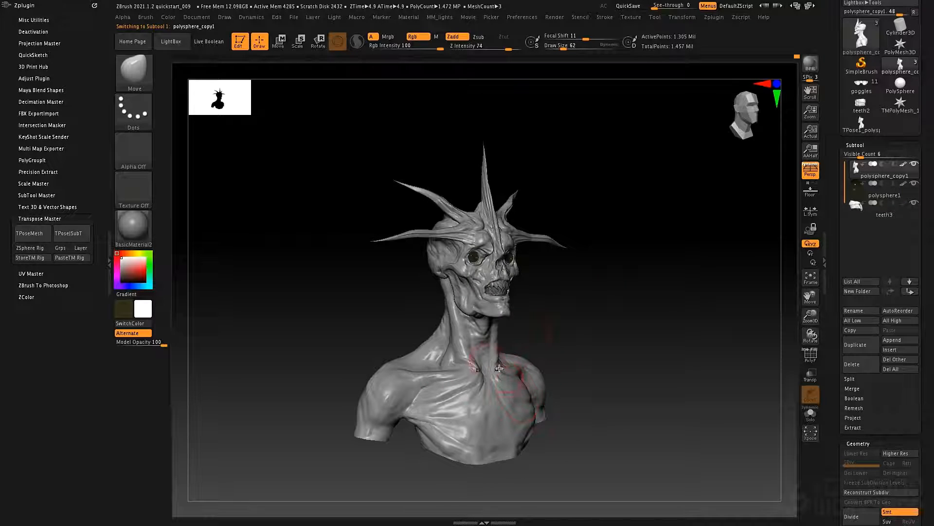
Adjust the lower jaw and the area under the chin with the Move brush, using draw sizes 46 and 62
{"action": "mouse_move", "coordinate": [500, 368]}
{"action": "right_mouse_down"}
{"action": "mouse_move", "coordinate": [564, 355]}
{"action": "mouse_move", "coordinate": [532, 340]}
{"action": "mouse_move", "coordinate": [532, 318]}
{"action": "mouse_move", "coordinate": [428, 370]}
{"action": "mouse_move", "coordinate": [408, 292]}
{"action": "mouse_move", "coordinate": [427, 287]}
{"action": "right_mouse_up"}
{"action": "key", "text": "space"}
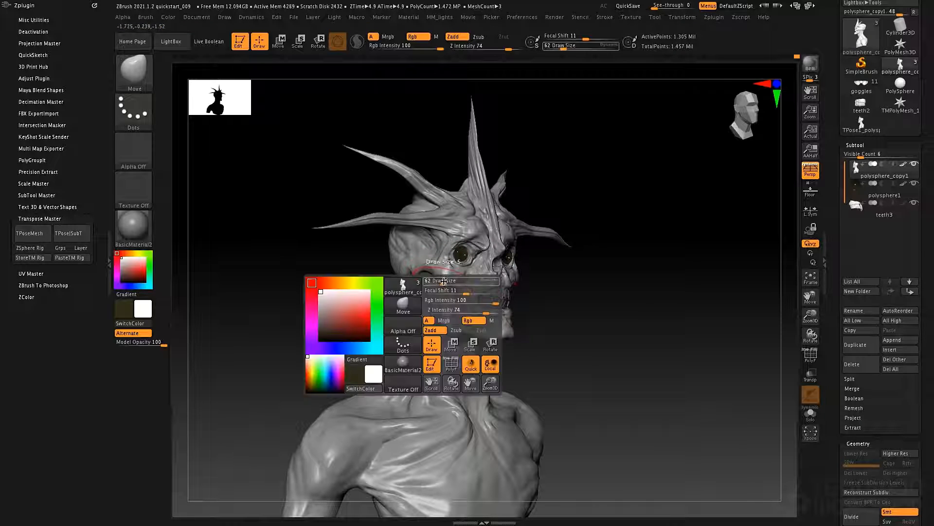
{"action": "left_click_drag", "start_coordinate": [443, 281], "coordinate": [440, 281]}
{"action": "right_click_drag", "start_coordinate": [444, 307], "coordinate": [465, 336], "text": "ctrl"}
{"action": "right_click_drag", "start_coordinate": [450, 284], "coordinate": [536, 294]}
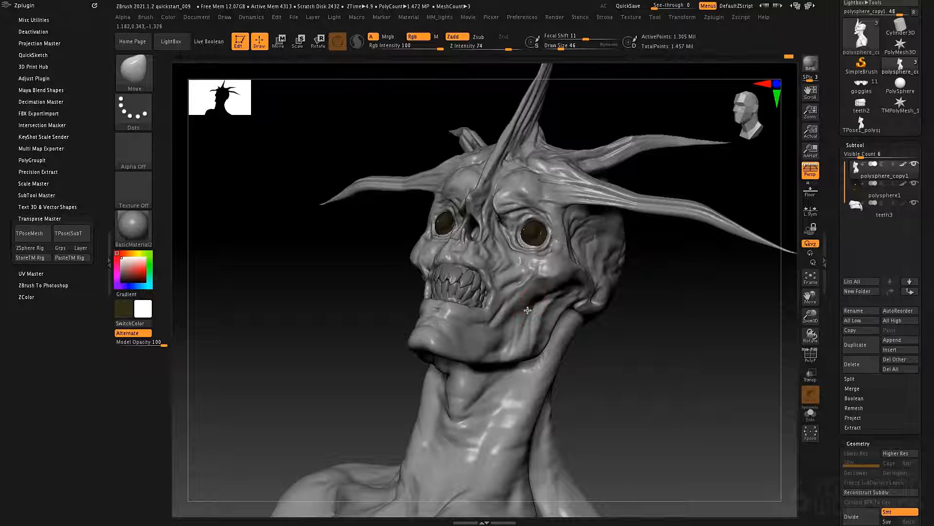
{"action": "mouse_move", "coordinate": [534, 355]}
{"action": "right_mouse_down"}
{"action": "mouse_move", "coordinate": [521, 323]}
{"action": "mouse_move", "coordinate": [538, 325]}
{"action": "mouse_move", "coordinate": [521, 277]}
{"action": "right_mouse_up"}
{"action": "key", "text": "space"}
{"action": "left_click", "coordinate": [525, 277]}
{"action": "left_click_drag", "start_coordinate": [525, 276], "coordinate": [505, 276]}
{"action": "key", "text": "space"}
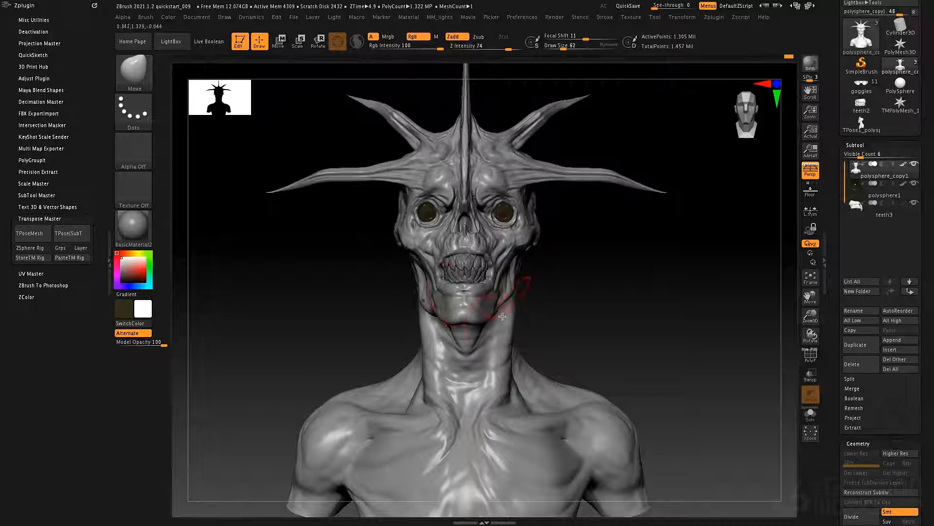
{"action": "left_click_drag", "start_coordinate": [482, 320], "coordinate": [483, 323]}
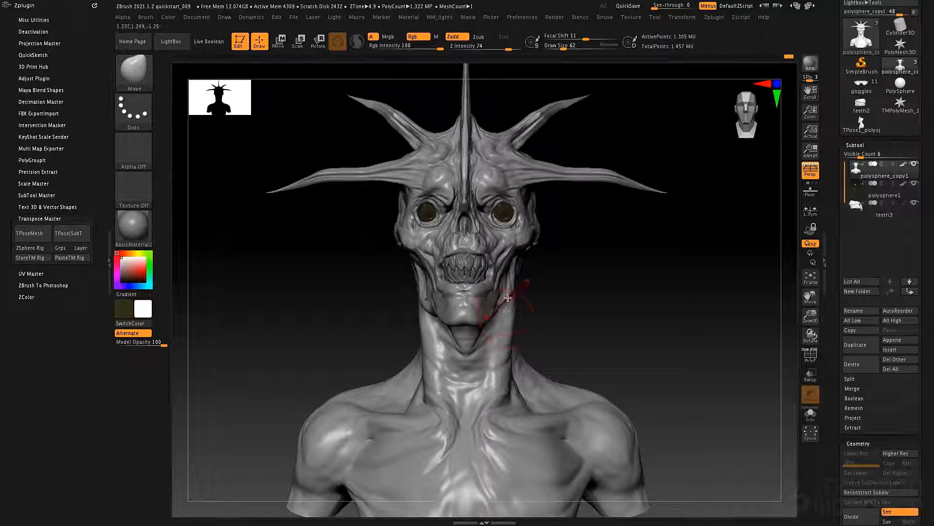
{"action": "mouse_move", "coordinate": [519, 292]}
{"action": "right_mouse_down", "text": "ctrl"}
{"action": "mouse_move", "coordinate": [521, 246]}
{"action": "mouse_move", "coordinate": [519, 272]}
{"action": "mouse_move", "coordinate": [537, 270]}
{"action": "right_mouse_up", "text": "ctrl"}
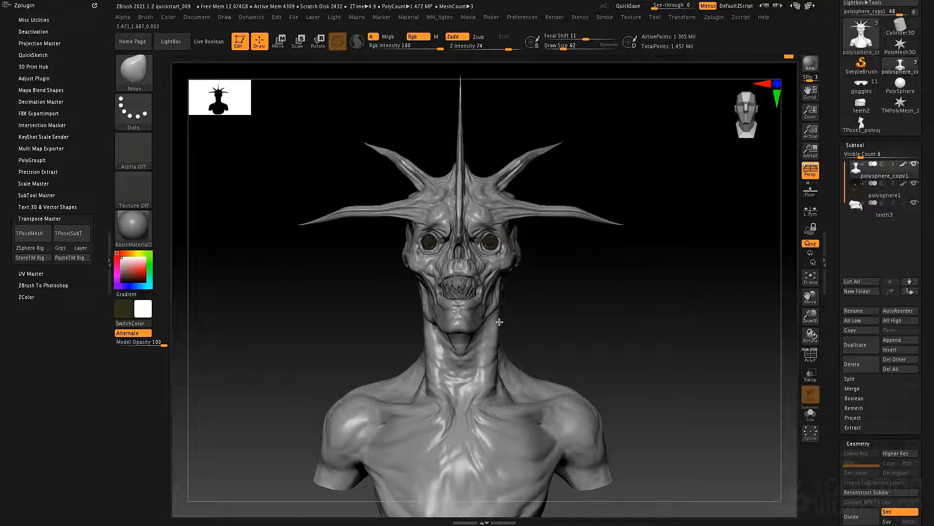
Reshape the trapezius at the base of the neck with the Move brush at focal shift -9 and draw size 101
{"action": "right_click_drag", "start_coordinate": [488, 388], "coordinate": [534, 370]}
{"action": "key", "text": "space"}
{"action": "key", "text": "space"}
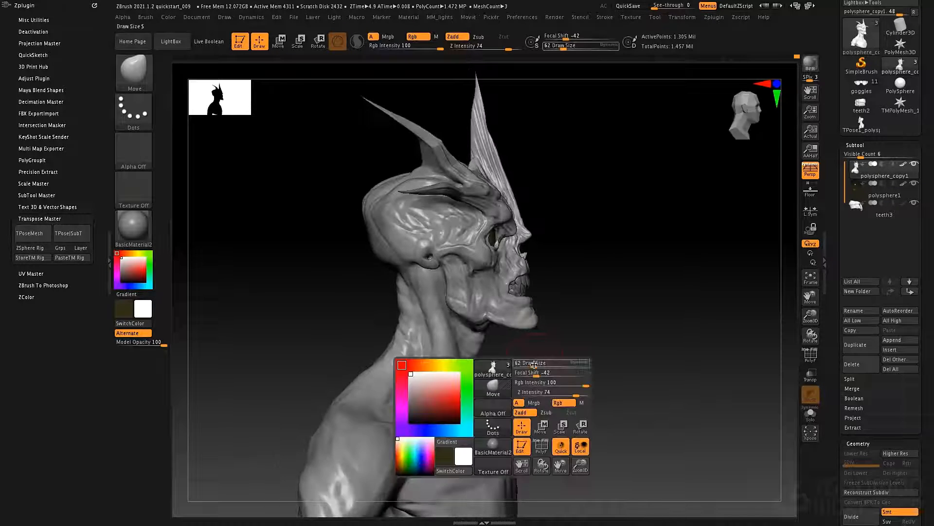
{"action": "mouse_move", "coordinate": [547, 372]}
{"action": "left_mouse_down"}
{"action": "mouse_move", "coordinate": [538, 372]}
{"action": "mouse_move", "coordinate": [541, 363]}
{"action": "left_mouse_up"}
{"action": "right_click_drag", "start_coordinate": [519, 384], "coordinate": [530, 385]}
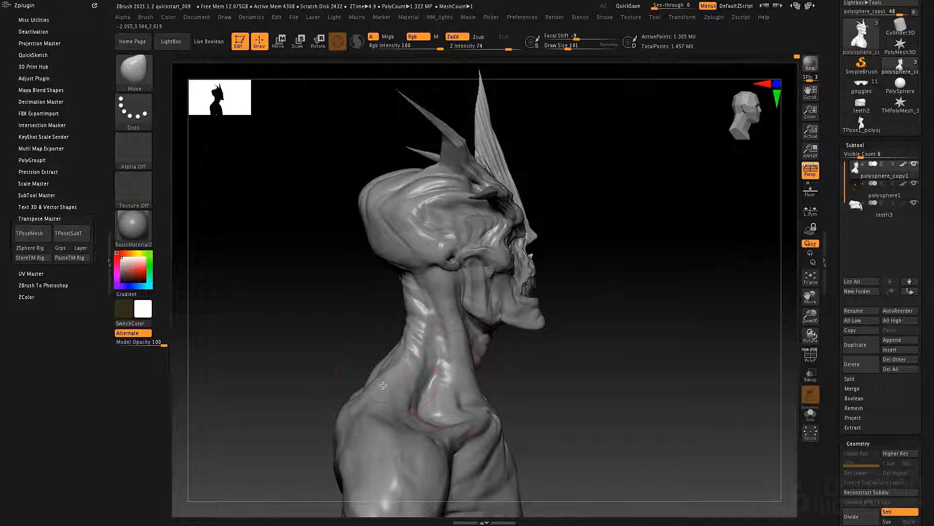
{"action": "left_click_drag", "start_coordinate": [383, 384], "coordinate": [396, 391]}
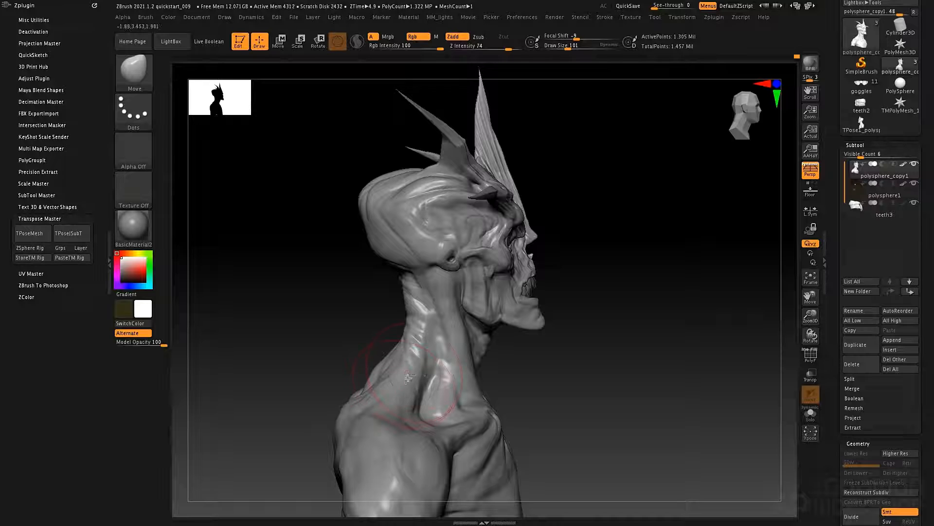
{"action": "right_click_drag", "start_coordinate": [408, 377], "coordinate": [372, 326]}
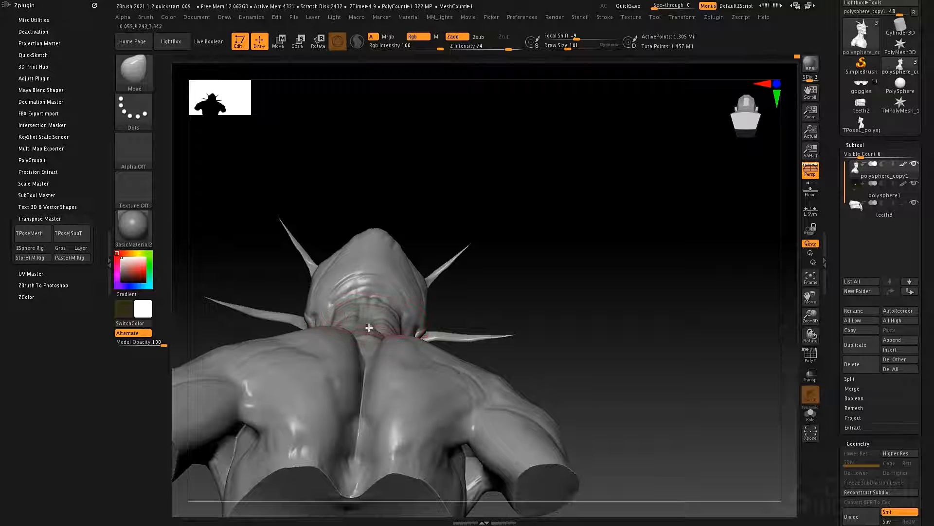
{"action": "right_click_drag", "start_coordinate": [372, 326], "coordinate": [412, 337]}
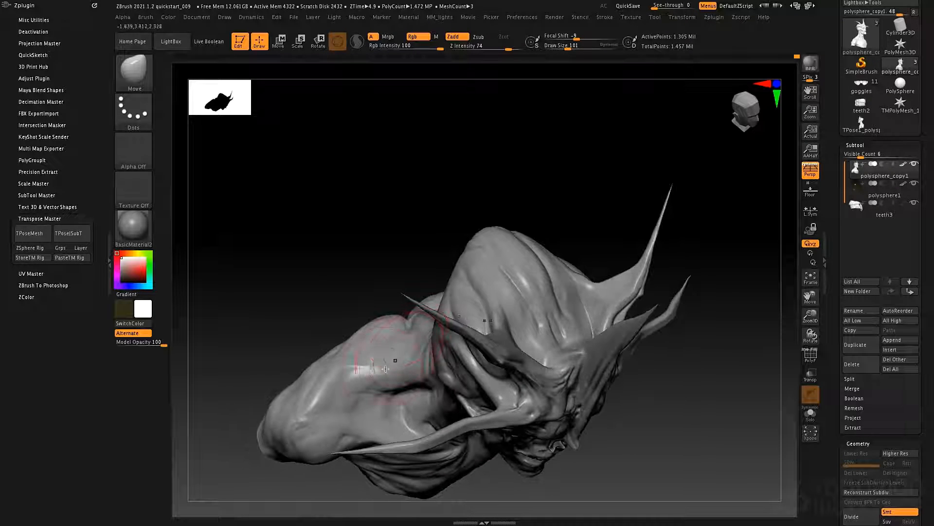
Build up the upper shoulders and trapezius beside the neck with the ClayTubes brush at draw size 55
{"action": "key", "text": "b"}
{"action": "key", "text": "c"}
{"action": "key", "text": "t"}
{"action": "key", "text": "space"}
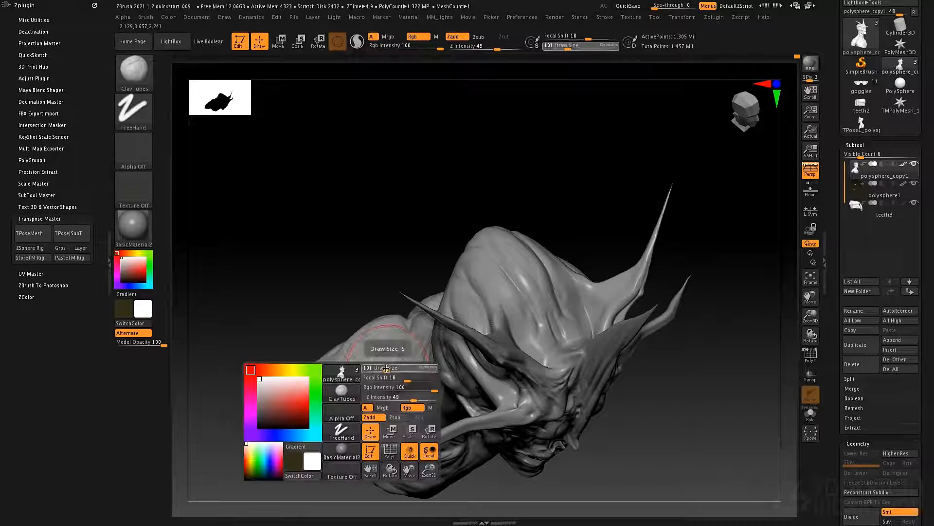
{"action": "mouse_move", "coordinate": [369, 395]}
{"action": "left_mouse_down"}
{"action": "mouse_move", "coordinate": [363, 414]}
{"action": "mouse_move", "coordinate": [379, 390]}
{"action": "mouse_move", "coordinate": [336, 410]}
{"action": "mouse_move", "coordinate": [363, 375]}
{"action": "mouse_move", "coordinate": [386, 417]}
{"action": "mouse_move", "coordinate": [388, 390]}
{"action": "mouse_move", "coordinate": [374, 364]}
{"action": "left_mouse_up"}
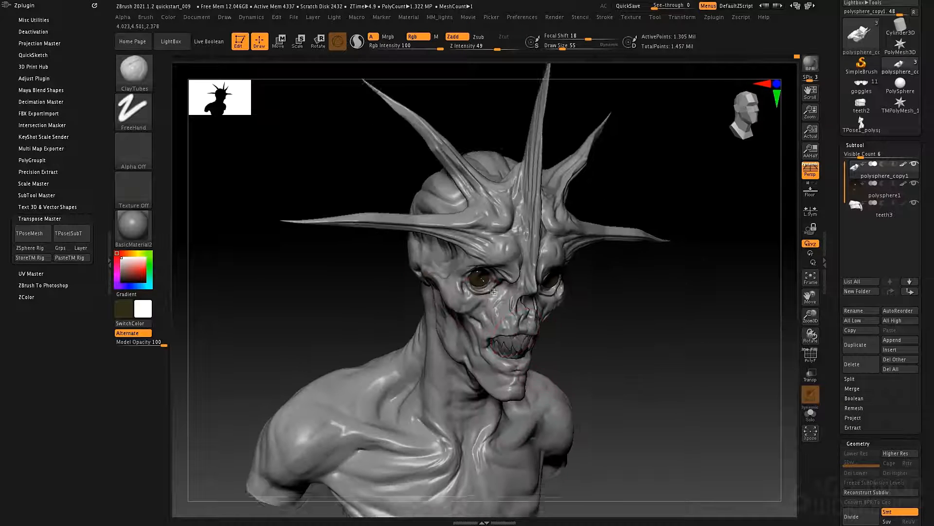
{"action": "mouse_move", "coordinate": [535, 340]}
{"action": "right_mouse_down"}
{"action": "mouse_move", "coordinate": [551, 338]}
{"action": "mouse_move", "coordinate": [506, 338]}
{"action": "mouse_move", "coordinate": [420, 311]}
{"action": "right_mouse_up"}
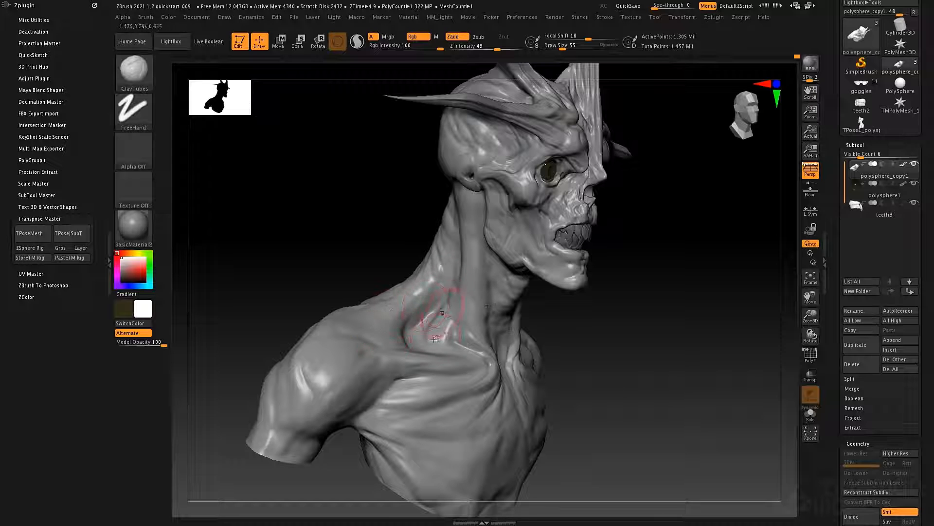
{"action": "mouse_move", "coordinate": [451, 339]}
{"action": "right_mouse_down"}
{"action": "mouse_move", "coordinate": [420, 338]}
{"action": "mouse_move", "coordinate": [550, 323]}
{"action": "mouse_move", "coordinate": [559, 343]}
{"action": "right_mouse_up"}
Reduce the ClayTubes draw size to 34 and work on the front neck muscles where they meet the collarbones
{"action": "right_click", "coordinate": [564, 339]}
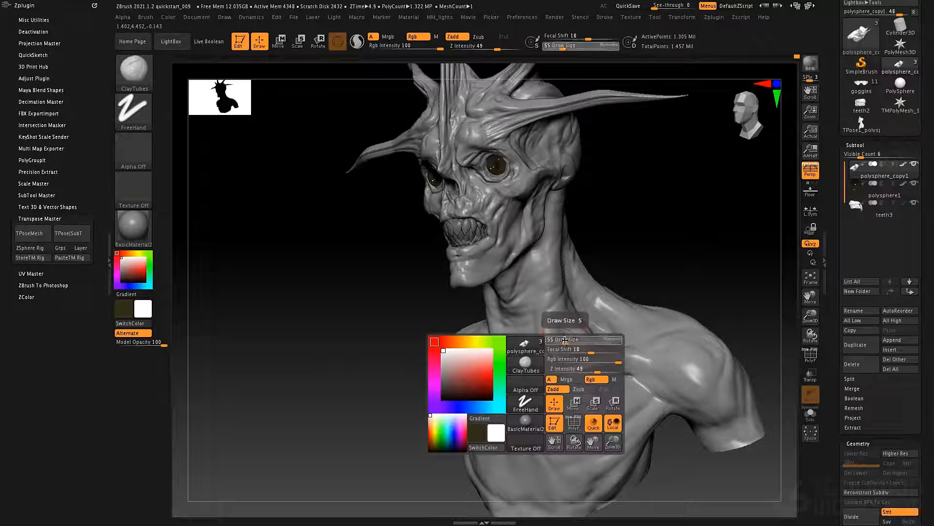
{"action": "left_click_drag", "start_coordinate": [564, 340], "coordinate": [561, 340]}
{"action": "right_click_drag", "start_coordinate": [559, 352], "coordinate": [540, 340]}
{"action": "right_click", "coordinate": [540, 341]}
{"action": "left_click_drag", "start_coordinate": [540, 342], "coordinate": [537, 343]}
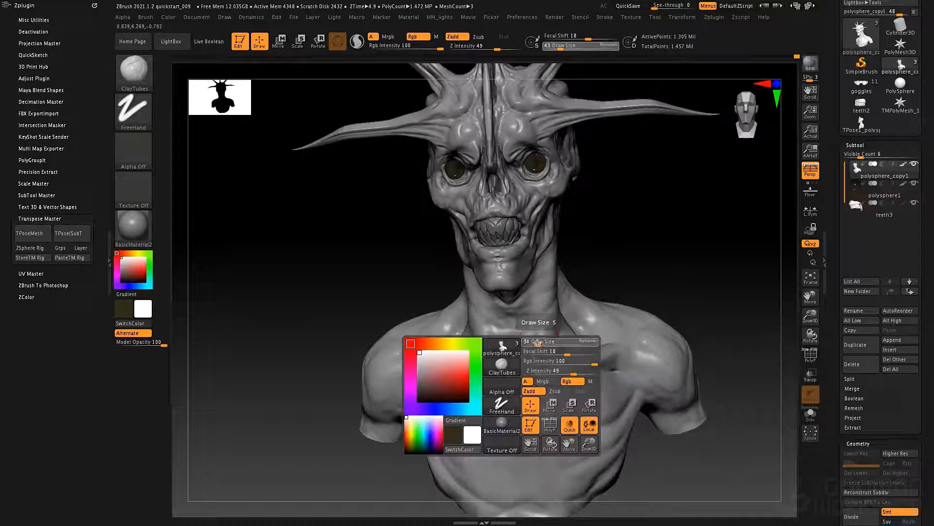
{"action": "right_click_drag", "start_coordinate": [544, 300], "coordinate": [533, 341]}
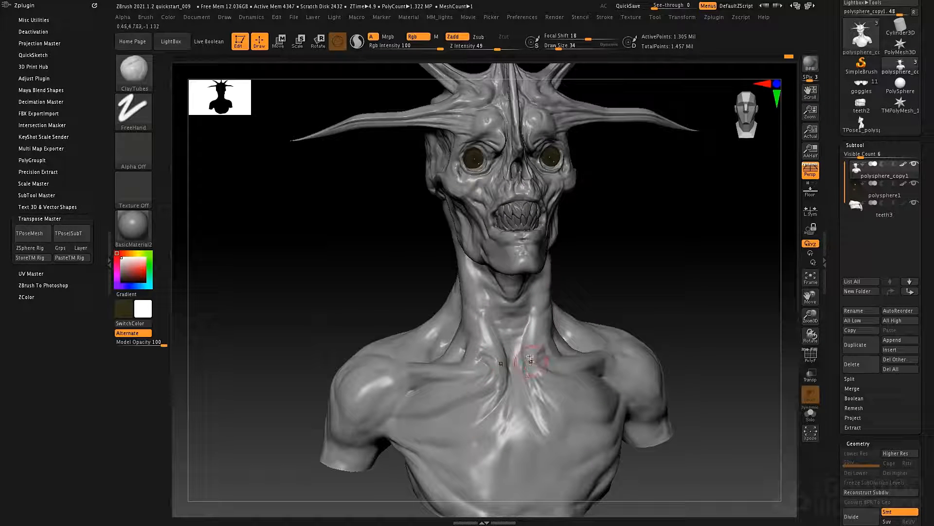
{"action": "right_click_drag", "start_coordinate": [545, 351], "coordinate": [444, 209]}
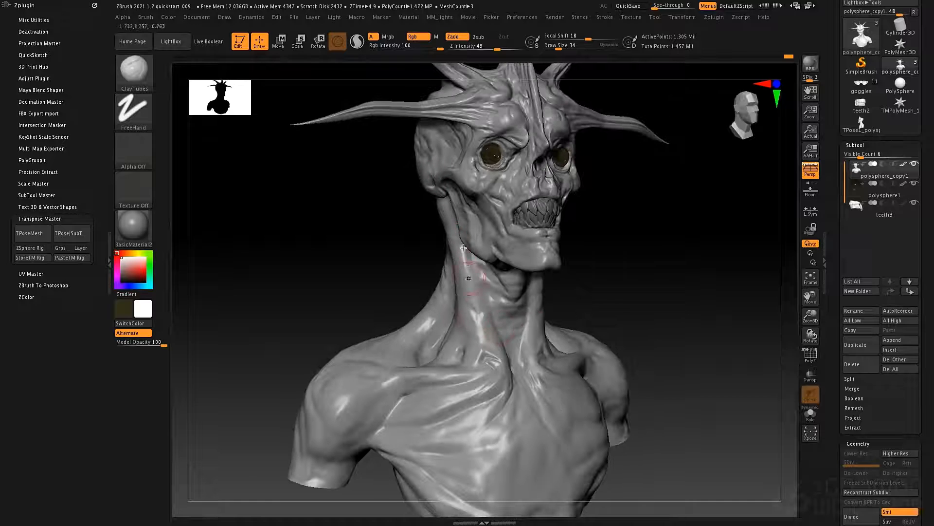
{"action": "mouse_move", "coordinate": [543, 324]}
{"action": "right_mouse_down"}
{"action": "mouse_move", "coordinate": [504, 361]}
{"action": "mouse_move", "coordinate": [505, 302]}
{"action": "right_mouse_up"}
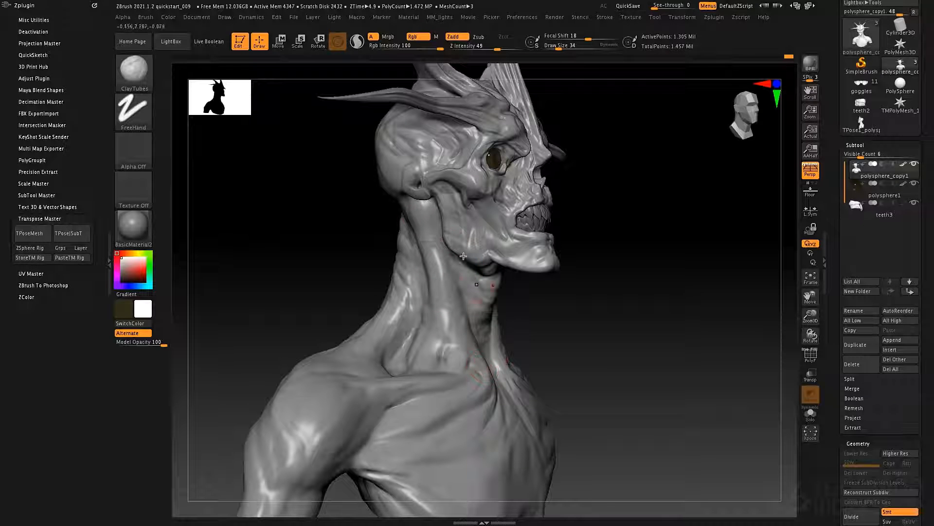
Mark the neck muscle's attachment areas behind the ear and along the inner collarbones with mask strokes
{"action": "key", "text": "ctrl"}
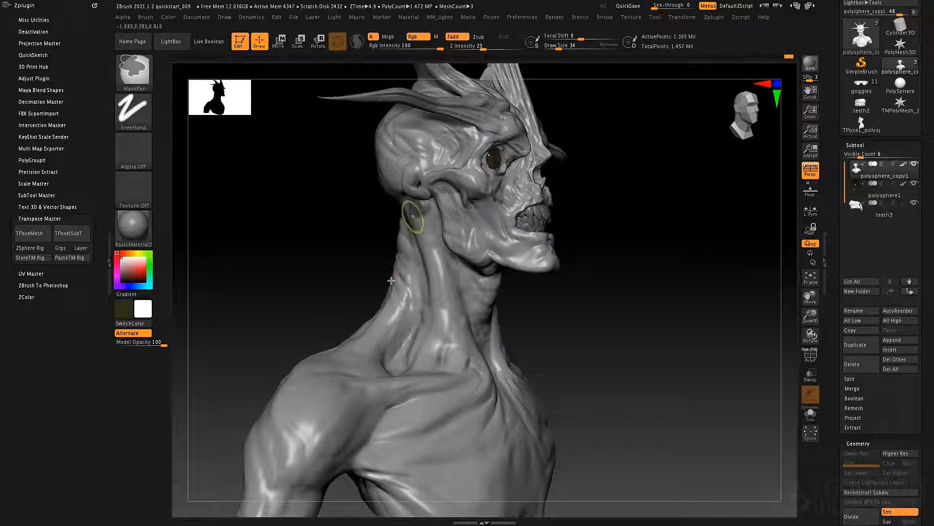
{"action": "left_click_drag", "start_coordinate": [391, 280], "coordinate": [388, 318]}
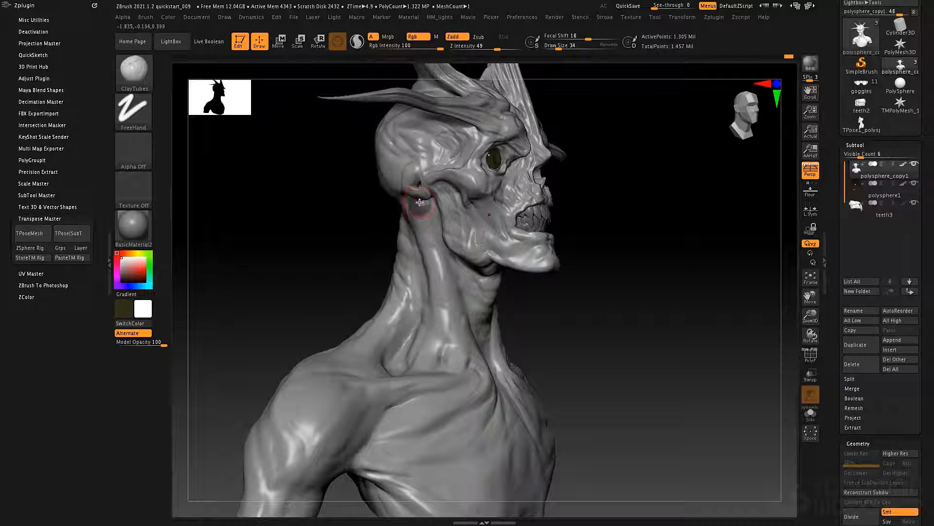
{"action": "right_click_drag", "start_coordinate": [518, 252], "coordinate": [493, 373]}
{"action": "key", "text": "ctrl"}
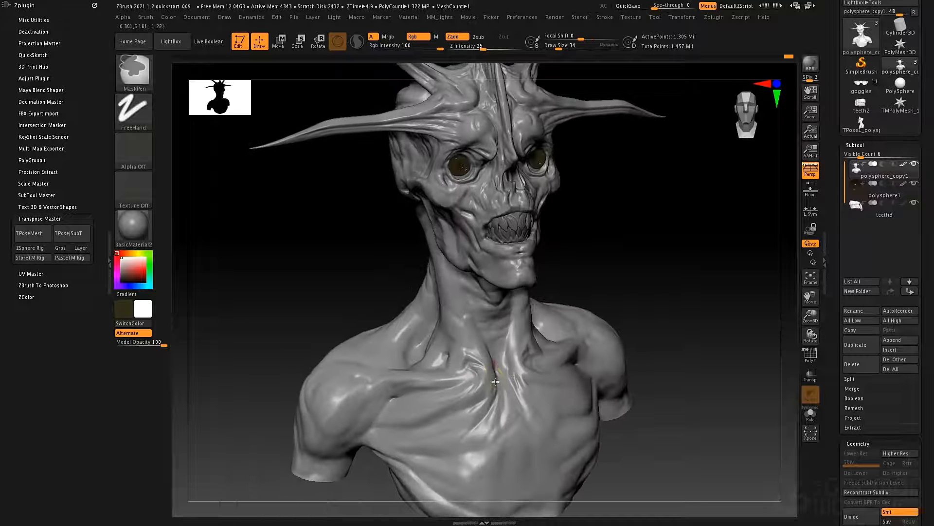
{"action": "left_click_drag", "start_coordinate": [467, 369], "coordinate": [436, 379], "text": "ctrl"}
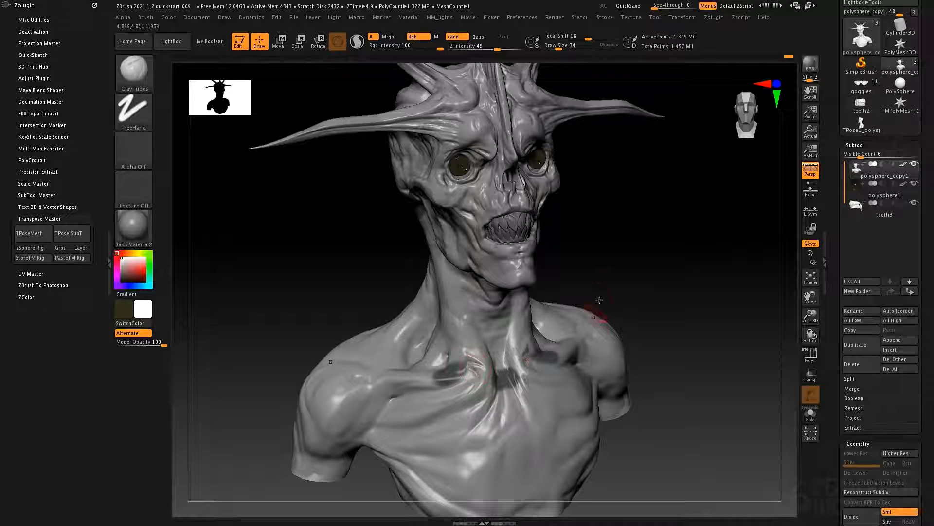
Clear the mask, adjust the neck base above the collarbone with the Move brush at draw size 40, and smooth it
{"action": "key", "text": "b"}
{"action": "key", "text": "m"}
{"action": "key", "text": "v"}
{"action": "left_click_drag", "start_coordinate": [619, 245], "coordinate": [642, 272], "text": "ctrl"}
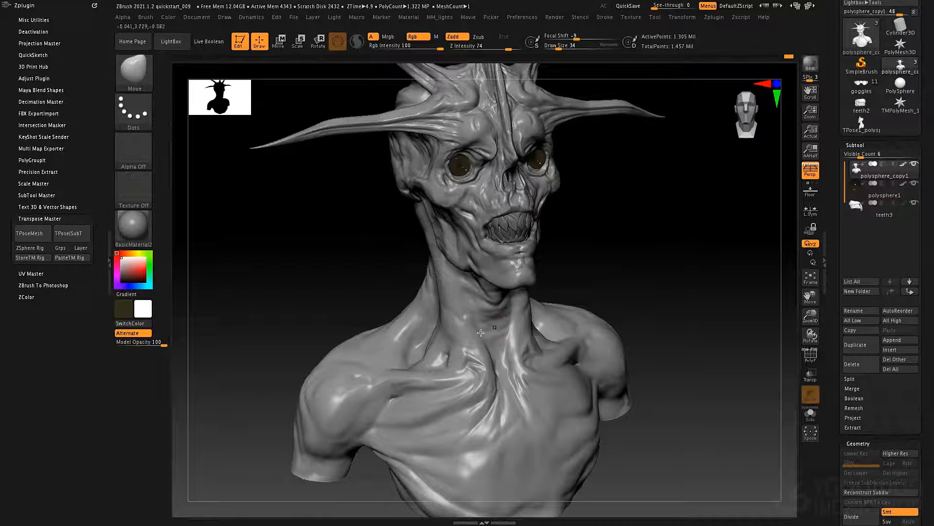
{"action": "right_click_drag", "start_coordinate": [466, 348], "coordinate": [509, 348]}
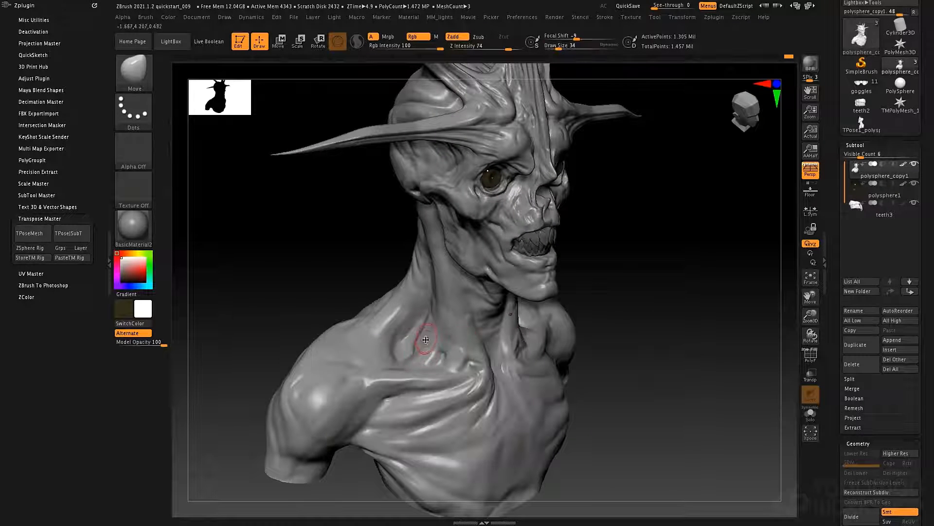
{"action": "key", "text": "space"}
{"action": "mouse_move", "coordinate": [426, 335]}
{"action": "left_mouse_down"}
{"action": "mouse_move", "coordinate": [413, 357]}
{"action": "mouse_move", "coordinate": [432, 326]}
{"action": "mouse_move", "coordinate": [417, 326]}
{"action": "mouse_move", "coordinate": [425, 340]}
{"action": "left_mouse_up"}
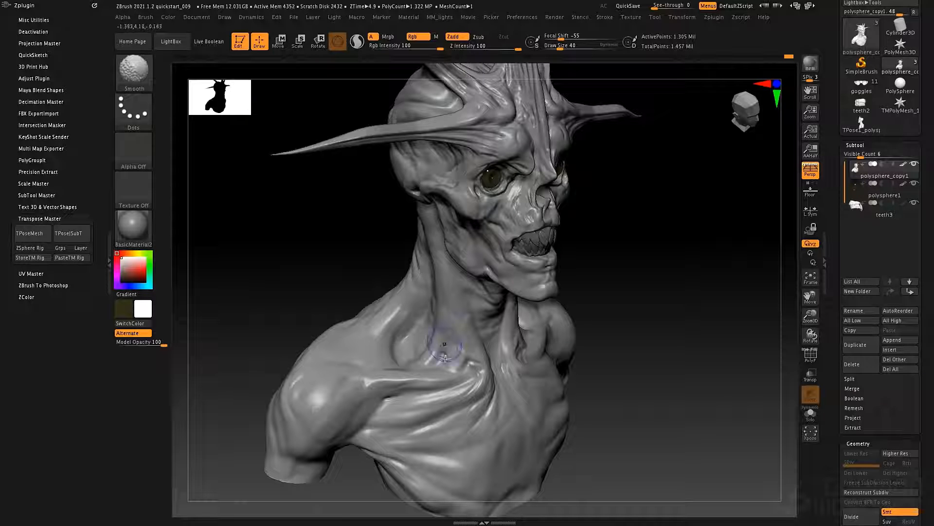
{"action": "left_click_drag", "start_coordinate": [446, 357], "coordinate": [492, 367], "text": "shift"}
Set the Move brush's draw size to 73 and enlarge the silhouette thumbnail to size 512 in side view
{"action": "mouse_move", "coordinate": [507, 370]}
{"action": "right_mouse_down"}
{"action": "mouse_move", "coordinate": [549, 321]}
{"action": "mouse_move", "coordinate": [521, 320]}
{"action": "mouse_move", "coordinate": [561, 323]}
{"action": "mouse_move", "coordinate": [519, 330]}
{"action": "mouse_move", "coordinate": [521, 344]}
{"action": "mouse_move", "coordinate": [535, 328]}
{"action": "mouse_move", "coordinate": [451, 317]}
{"action": "right_mouse_up"}
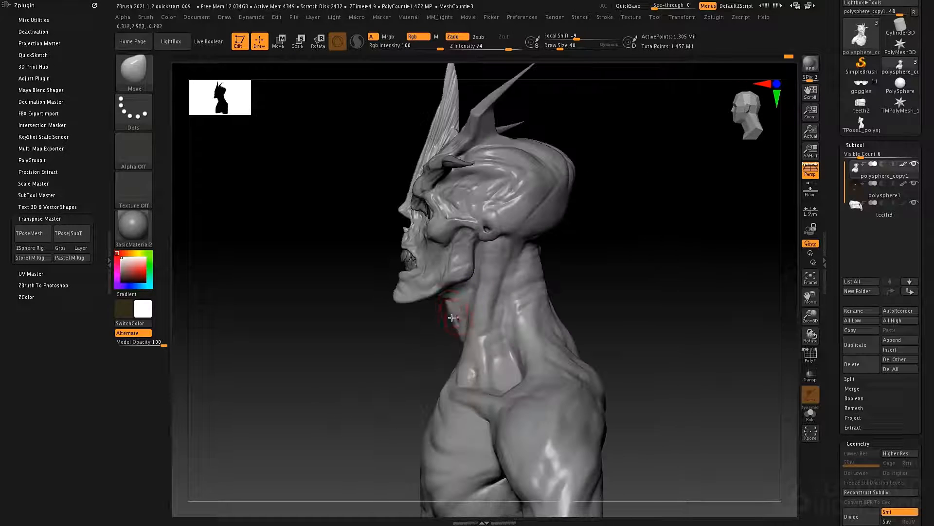
{"action": "key", "text": "space"}
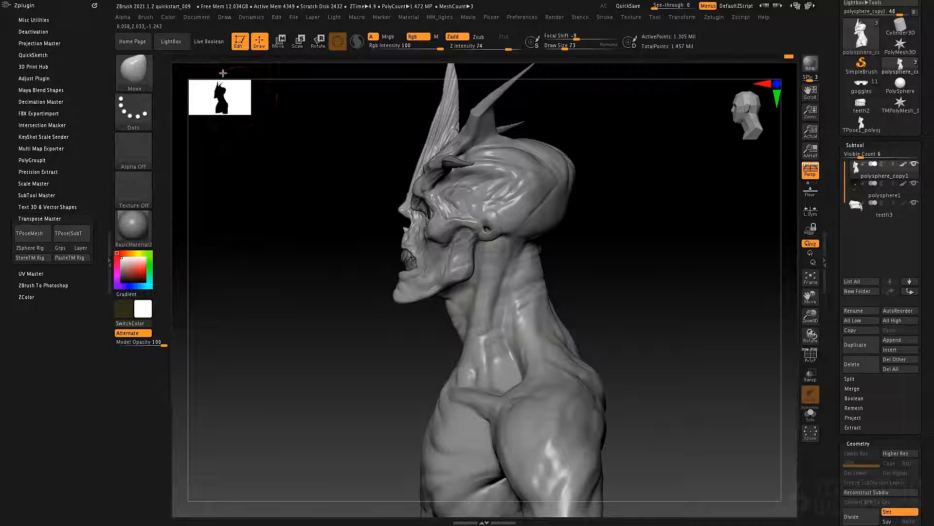
{"action": "left_click_drag", "start_coordinate": [235, 96], "coordinate": [397, 349]}
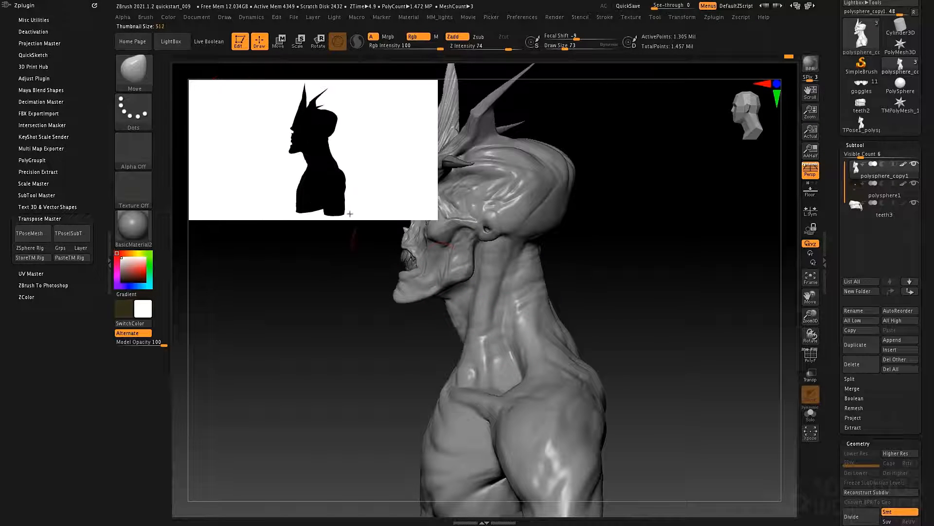
Reshape the underside of the jaw and the upper throat with the Move brush, using draw sizes up to 110
{"action": "left_click_drag", "start_coordinate": [584, 336], "coordinate": [659, 370], "text": "alt"}
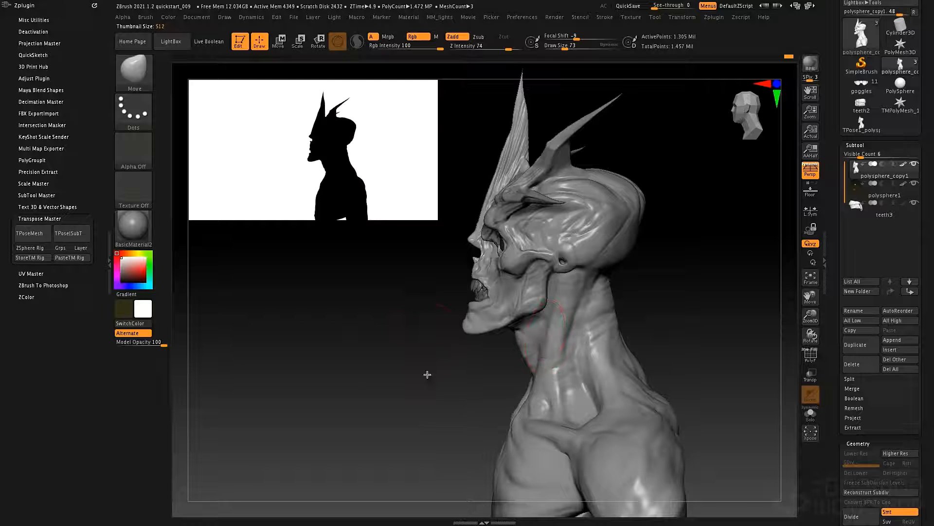
{"action": "left_click_drag", "start_coordinate": [427, 375], "coordinate": [367, 194], "text": "alt"}
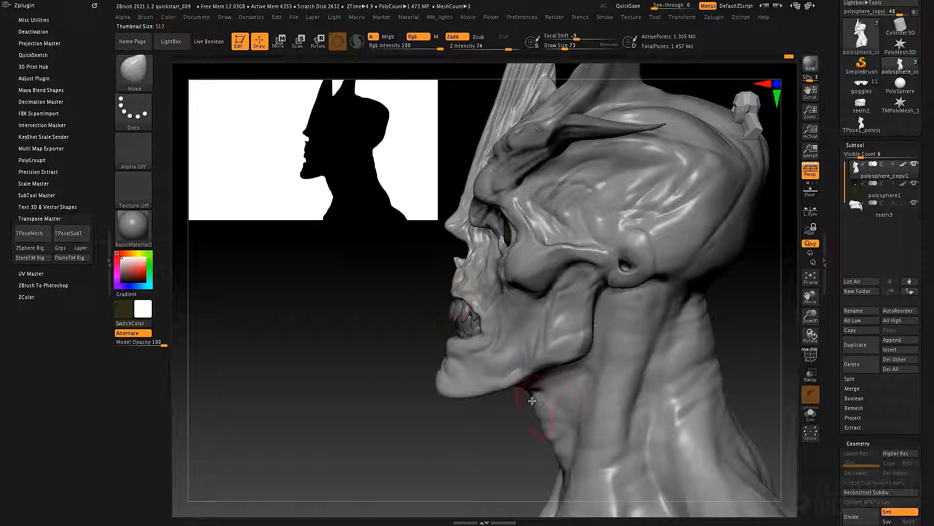
{"action": "key", "text": "space"}
{"action": "mouse_move", "coordinate": [547, 388]}
{"action": "left_mouse_down"}
{"action": "mouse_move", "coordinate": [531, 387]}
{"action": "mouse_move", "coordinate": [545, 387]}
{"action": "mouse_move", "coordinate": [535, 377]}
{"action": "mouse_move", "coordinate": [515, 394]}
{"action": "mouse_move", "coordinate": [506, 374]}
{"action": "mouse_move", "coordinate": [516, 366]}
{"action": "mouse_move", "coordinate": [451, 382]}
{"action": "mouse_move", "coordinate": [518, 336]}
{"action": "mouse_move", "coordinate": [450, 355]}
{"action": "mouse_move", "coordinate": [442, 401]}
{"action": "mouse_move", "coordinate": [455, 405]}
{"action": "left_mouse_up"}
{"action": "key", "text": "space"}
{"action": "mouse_move", "coordinate": [521, 398]}
{"action": "left_mouse_down"}
{"action": "mouse_move", "coordinate": [518, 406]}
{"action": "mouse_move", "coordinate": [508, 399]}
{"action": "mouse_move", "coordinate": [538, 423]}
{"action": "mouse_move", "coordinate": [547, 459]}
{"action": "mouse_move", "coordinate": [544, 417]}
{"action": "left_mouse_up"}
{"action": "right_click_drag", "start_coordinate": [506, 371], "coordinate": [489, 412]}
{"action": "key", "text": "space"}
{"action": "left_click_drag", "start_coordinate": [475, 363], "coordinate": [463, 363]}
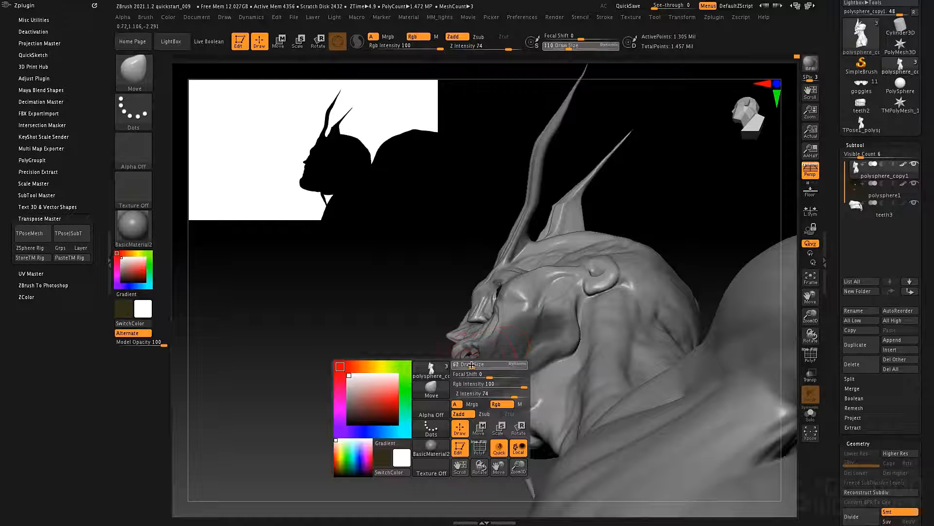
Mask the lower jaw and build up muscle forms beneath it with ClayTubes at draw size 52
{"action": "key", "text": "ctrl"}
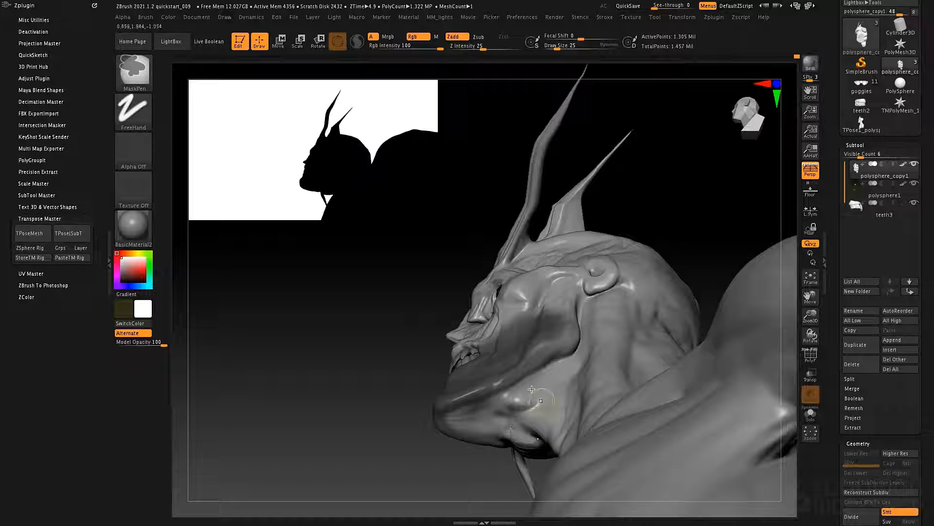
{"action": "key", "text": "space"}
{"action": "left_click_drag", "start_coordinate": [492, 378], "coordinate": [506, 378]}
{"action": "mouse_move", "coordinate": [480, 413]}
{"action": "left_mouse_down"}
{"action": "mouse_move", "coordinate": [526, 432]}
{"action": "mouse_move", "coordinate": [493, 429]}
{"action": "mouse_move", "coordinate": [524, 433]}
{"action": "mouse_move", "coordinate": [521, 414]}
{"action": "left_mouse_up"}
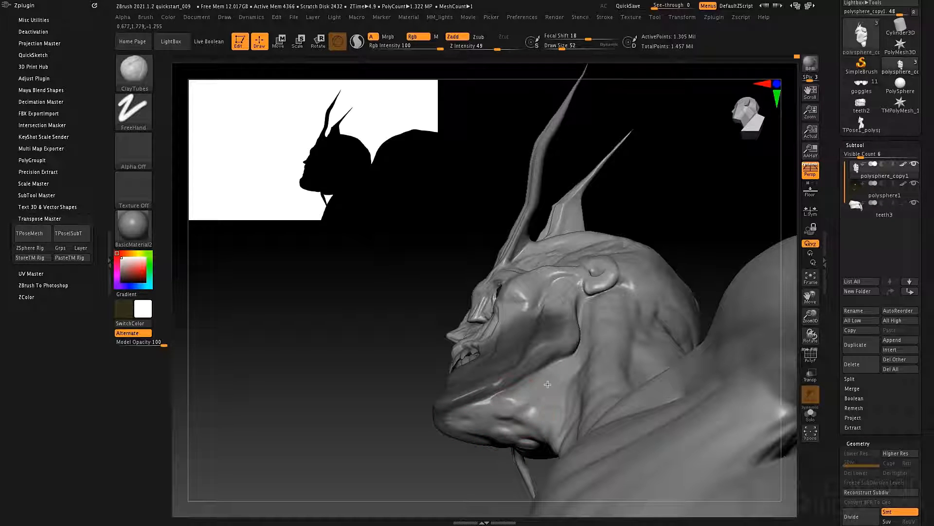
{"action": "right_click_drag", "start_coordinate": [569, 363], "coordinate": [552, 403]}
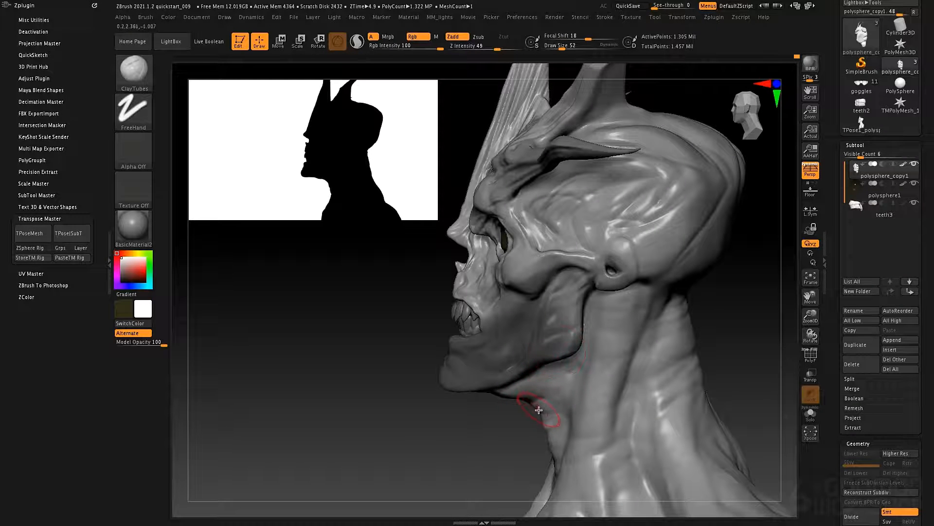
Carve the muscle creases between the jaw underside and the side of the throat with DamStandard at draw size 52
{"action": "key", "text": "b"}
{"action": "key", "text": "d"}
{"action": "key", "text": "s"}
{"action": "right_click_drag", "start_coordinate": [539, 410], "coordinate": [537, 384]}
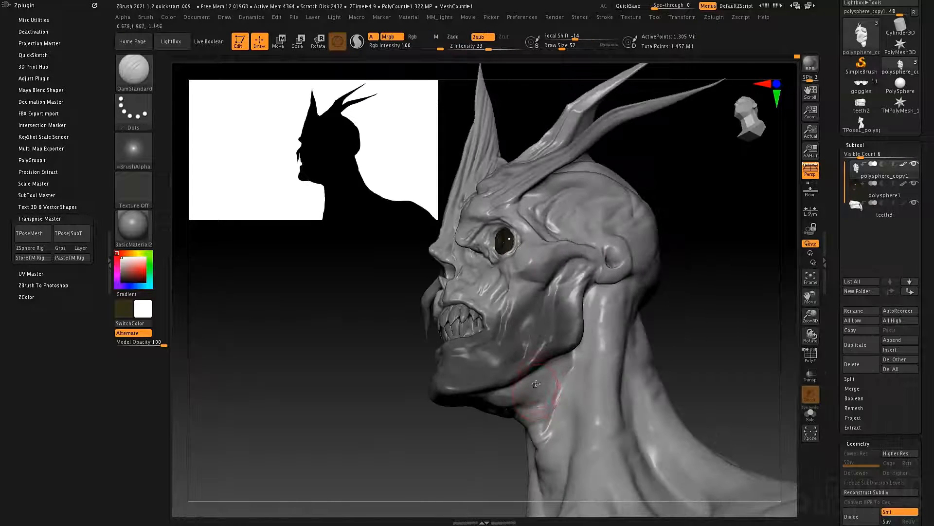
{"action": "left_click_drag", "start_coordinate": [525, 396], "coordinate": [547, 428]}
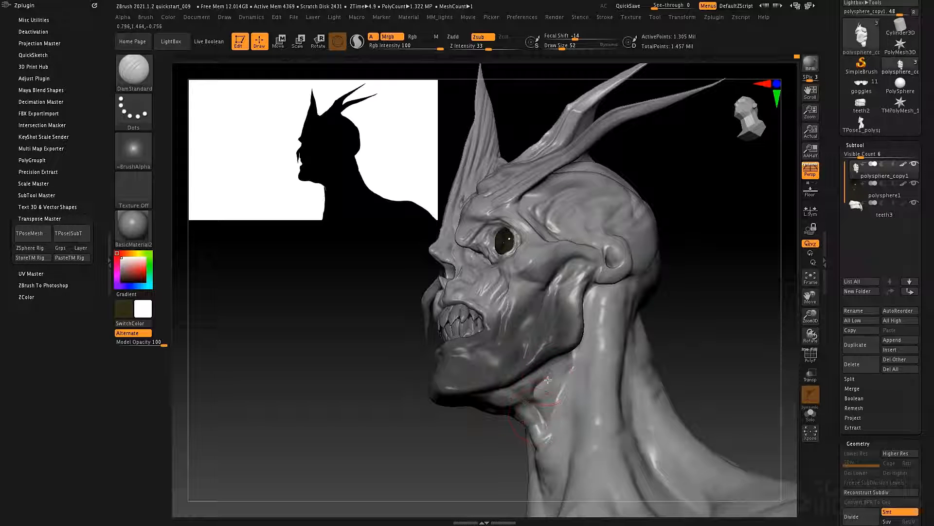
{"action": "mouse_move", "coordinate": [564, 359]}
{"action": "left_mouse_down"}
{"action": "mouse_move", "coordinate": [550, 377]}
{"action": "mouse_move", "coordinate": [550, 413]}
{"action": "left_mouse_up"}
Cut DamStandard grooves between the tendon strands down the front of the throat
{"action": "right_click_drag", "start_coordinate": [551, 412], "coordinate": [529, 301]}
{"action": "left_click_drag", "start_coordinate": [518, 294], "coordinate": [569, 369]}
{"action": "left_click_drag", "start_coordinate": [533, 336], "coordinate": [495, 295]}
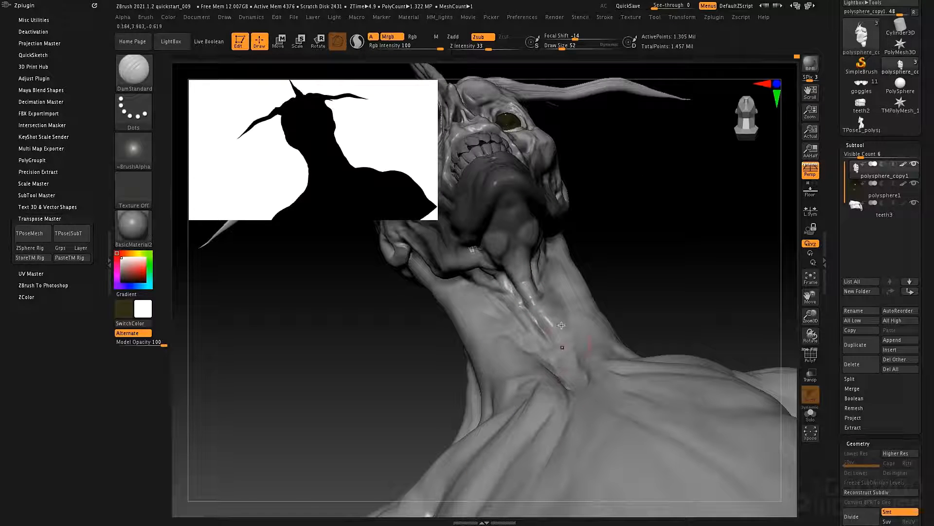
{"action": "right_click_drag", "start_coordinate": [547, 290], "coordinate": [540, 300]}
{"action": "mouse_move", "coordinate": [540, 299]}
{"action": "left_mouse_down"}
{"action": "mouse_move", "coordinate": [570, 232]}
{"action": "mouse_move", "coordinate": [535, 374]}
{"action": "left_mouse_up"}
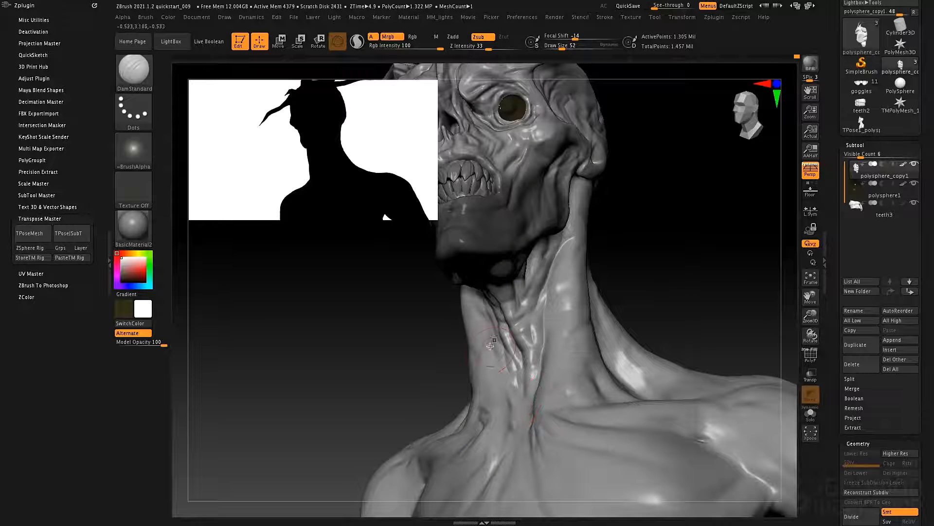
{"action": "mouse_move", "coordinate": [487, 363]}
{"action": "right_mouse_down"}
{"action": "mouse_move", "coordinate": [484, 343]}
{"action": "mouse_move", "coordinate": [504, 334]}
{"action": "mouse_move", "coordinate": [637, 344]}
{"action": "right_mouse_up"}
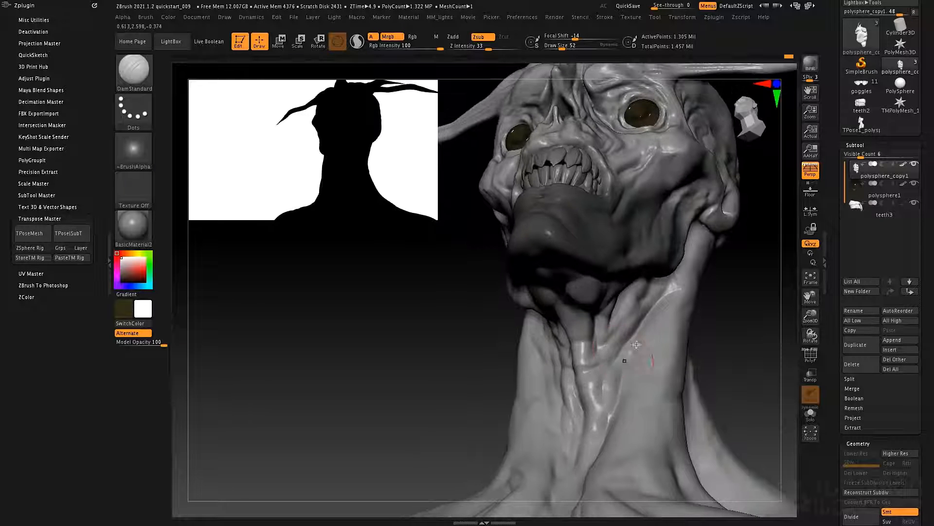
Build up the muscle strands below the chin using ClayTubes with Alpha 01 at draw size 40
{"action": "key", "text": "b"}
{"action": "key", "text": "c"}
{"action": "key", "text": "t"}
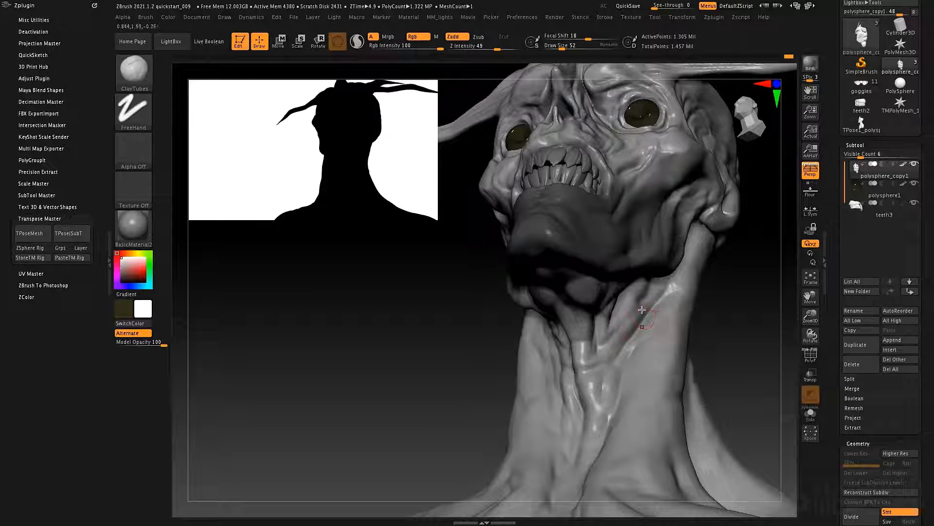
{"action": "left_click", "coordinate": [150, 152]}
{"action": "left_click", "coordinate": [219, 163]}
{"action": "right_click_drag", "start_coordinate": [573, 322], "coordinate": [626, 296]}
{"action": "key", "text": "space"}
{"action": "left_click", "coordinate": [602, 319]}
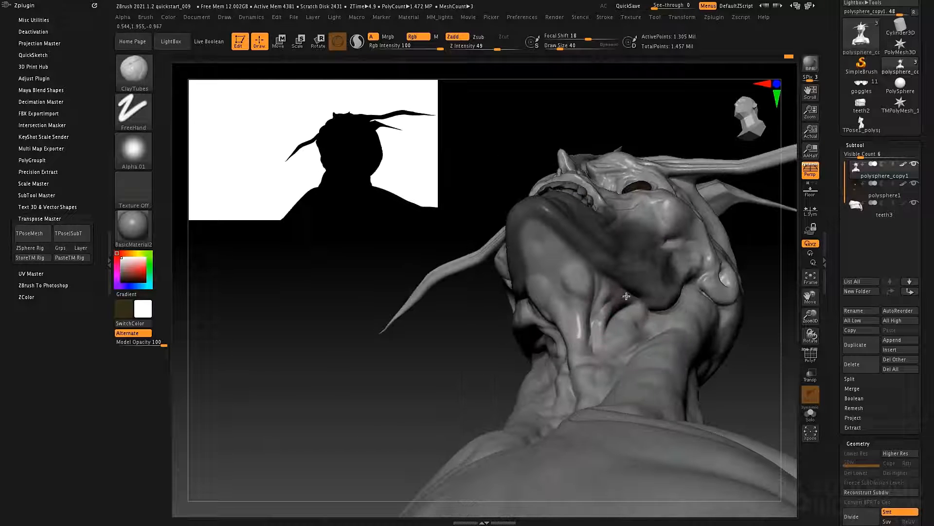
{"action": "right_click_drag", "start_coordinate": [630, 334], "coordinate": [535, 353]}
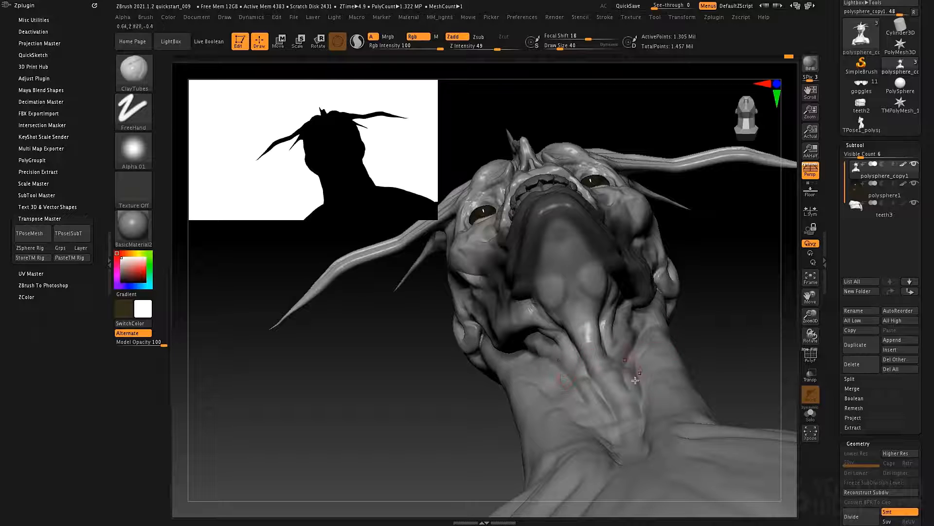
Add raised strands along the throat and side neck muscles with the Standard brush, and clear the jaw mask
{"action": "key", "text": "b"}
{"action": "key", "text": "s"}
{"action": "key", "text": "t"}
{"action": "mouse_move", "coordinate": [557, 388]}
{"action": "right_mouse_down"}
{"action": "mouse_move", "coordinate": [520, 345]}
{"action": "mouse_move", "coordinate": [518, 373]}
{"action": "right_mouse_up"}
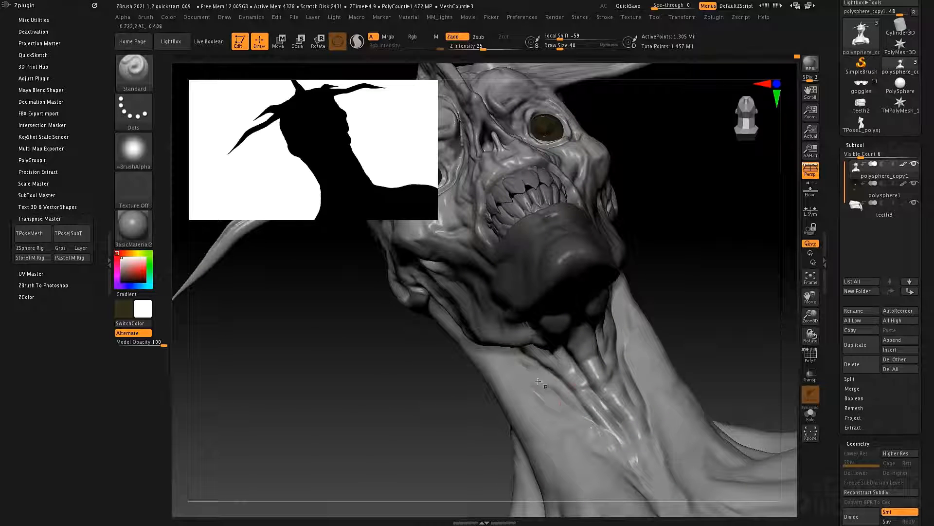
{"action": "right_click_drag", "start_coordinate": [608, 442], "coordinate": [557, 253]}
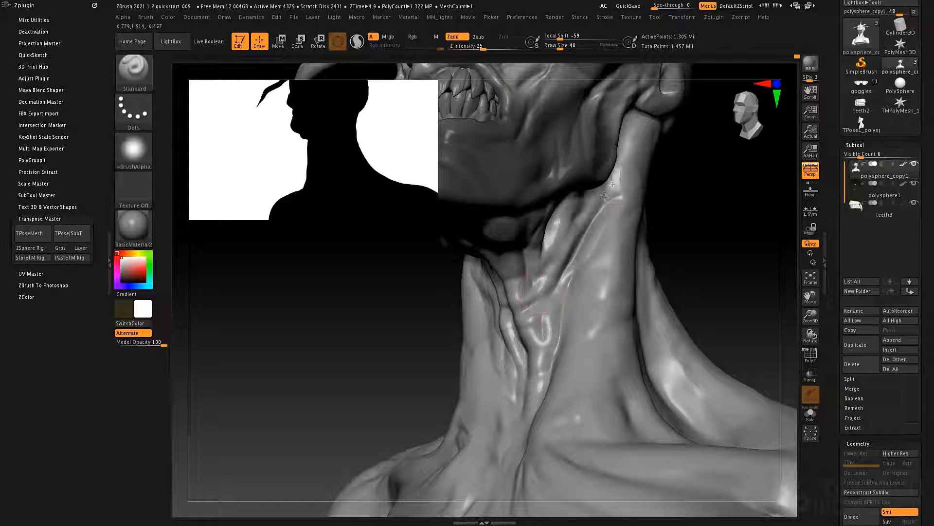
{"action": "mouse_move", "coordinate": [554, 294]}
{"action": "left_mouse_down"}
{"action": "mouse_move", "coordinate": [541, 380]}
{"action": "mouse_move", "coordinate": [572, 267]}
{"action": "left_mouse_up"}
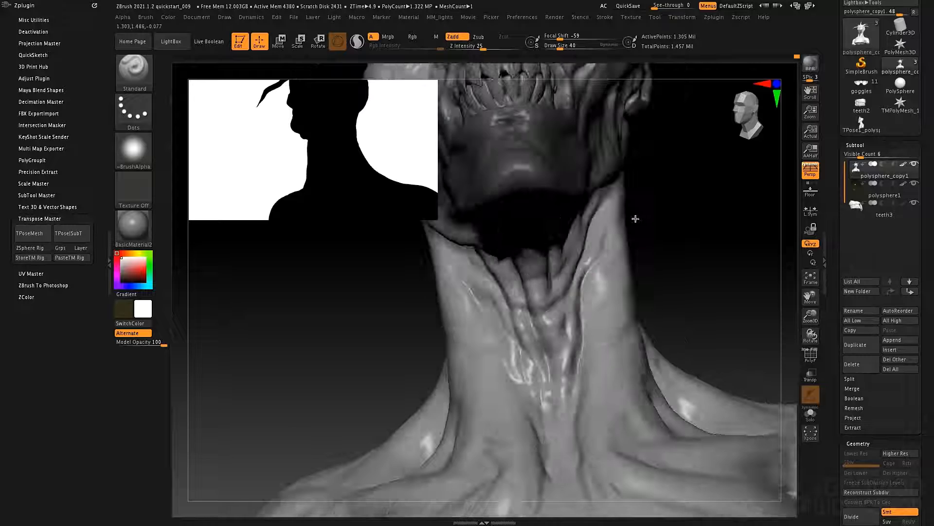
{"action": "right_click_drag", "start_coordinate": [506, 302], "coordinate": [539, 297]}
{"action": "right_click_drag", "start_coordinate": [512, 269], "coordinate": [523, 239]}
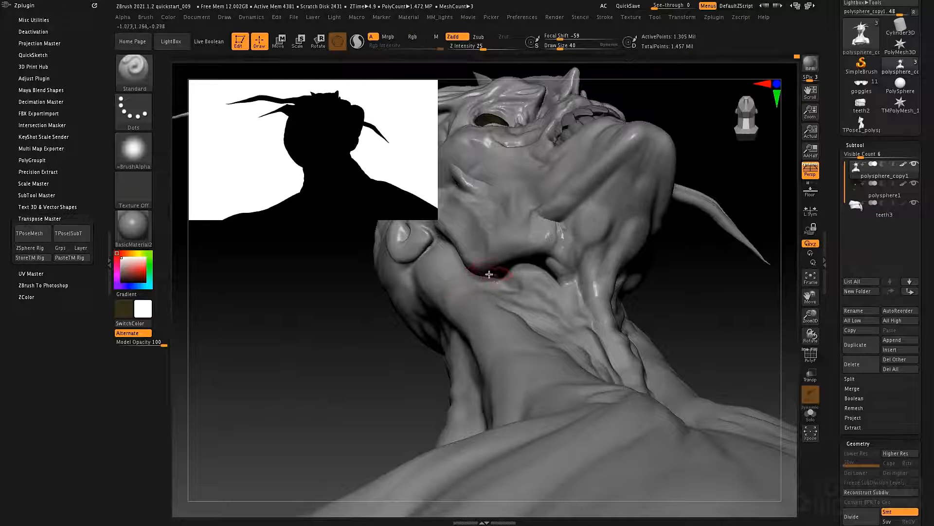
Fill the hollow beneath the jaw and build up the jaw's lower edge with ClayTubes at draw size 73
{"action": "key", "text": "b"}
{"action": "key", "text": "c"}
{"action": "key", "text": "t"}
{"action": "key", "text": "space"}
{"action": "left_click_drag", "start_coordinate": [504, 279], "coordinate": [546, 274]}
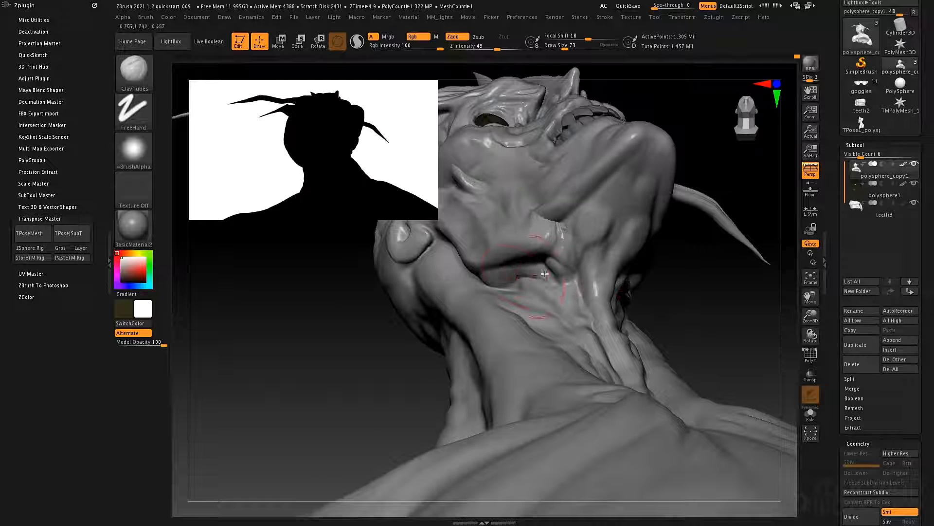
{"action": "right_click_drag", "start_coordinate": [506, 271], "coordinate": [479, 282]}
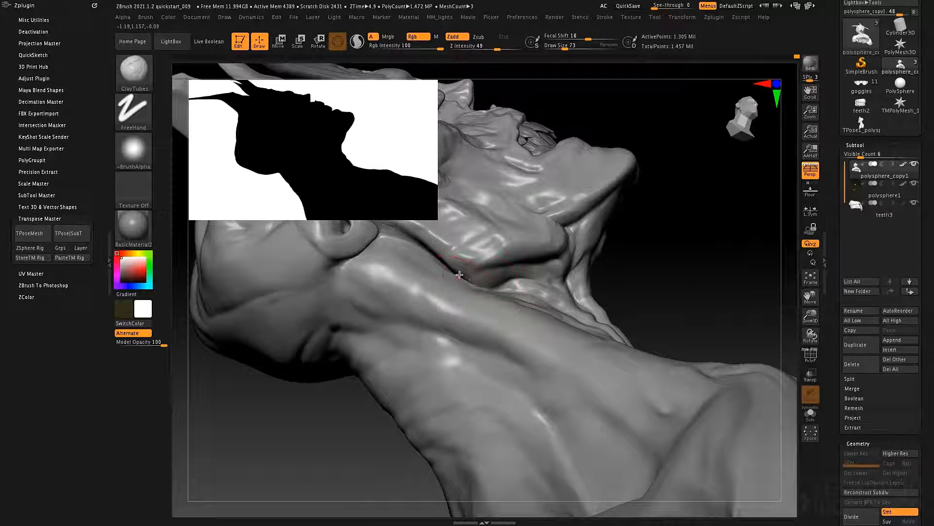
{"action": "mouse_move", "coordinate": [416, 249]}
{"action": "left_mouse_down"}
{"action": "mouse_move", "coordinate": [387, 229]}
{"action": "mouse_move", "coordinate": [441, 234]}
{"action": "mouse_move", "coordinate": [431, 241]}
{"action": "mouse_move", "coordinate": [509, 241]}
{"action": "mouse_move", "coordinate": [412, 228]}
{"action": "mouse_move", "coordinate": [521, 238]}
{"action": "left_mouse_up"}
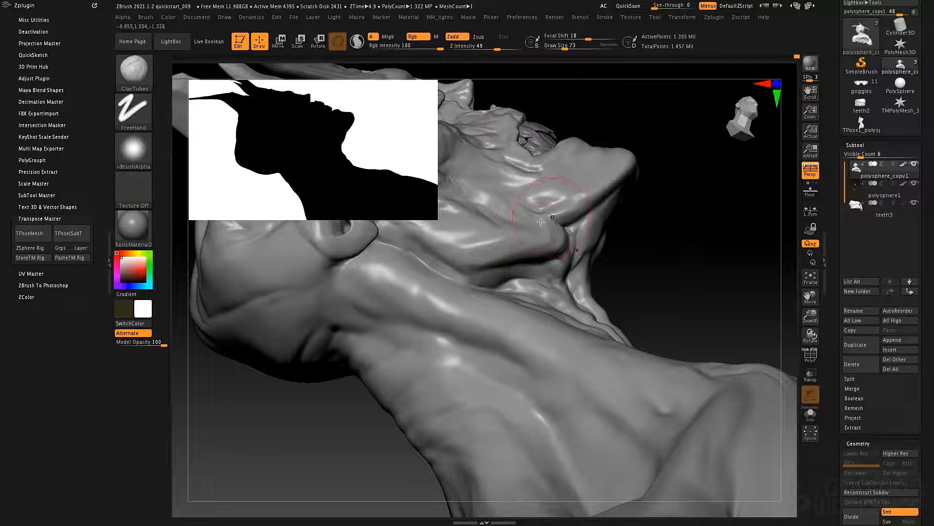
{"action": "left_click_drag", "start_coordinate": [691, 248], "coordinate": [579, 307]}
Adjust the chin and lower jaw contour from the front with the Move brush at draw size 73
{"action": "right_click_drag", "start_coordinate": [587, 300], "coordinate": [536, 313]}
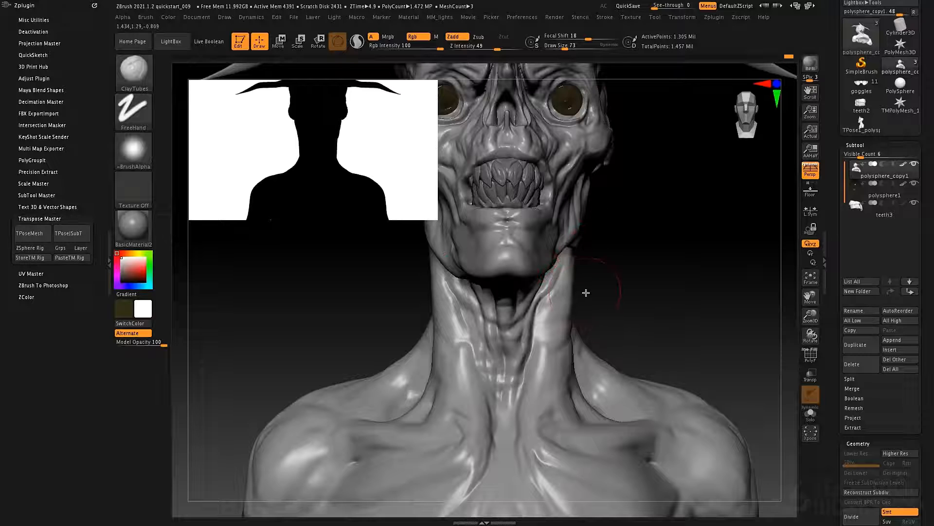
{"action": "left_click_drag", "start_coordinate": [586, 292], "coordinate": [598, 347], "text": "alt"}
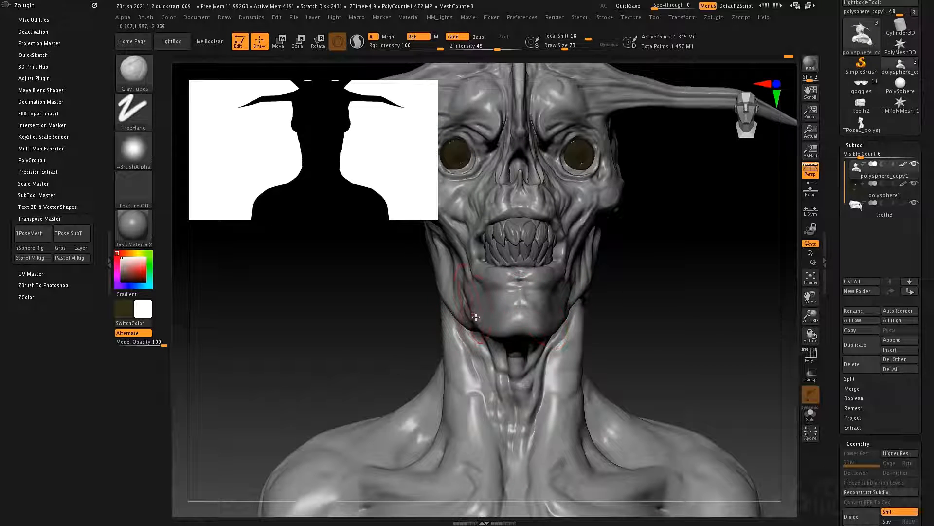
{"action": "key", "text": "b"}
{"action": "key", "text": "s"}
{"action": "key", "text": "t"}
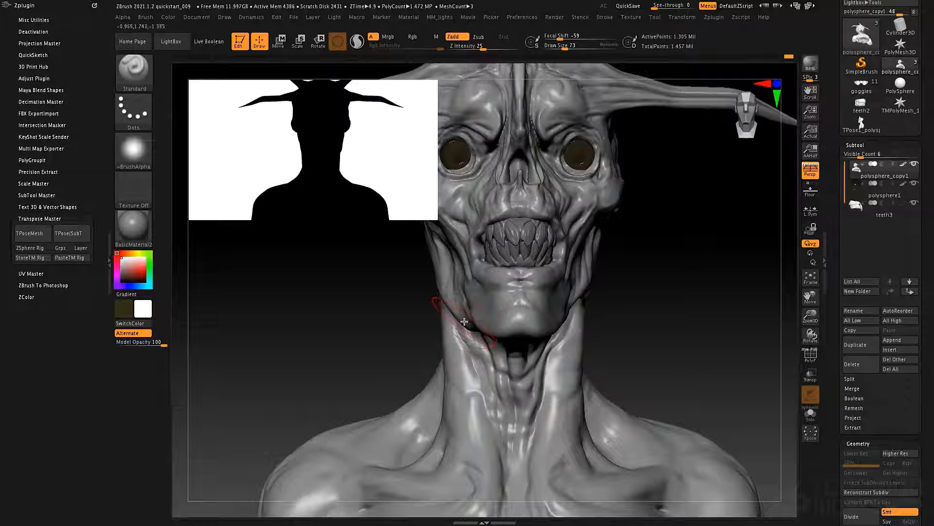
{"action": "key", "text": "b"}
{"action": "key", "text": "m"}
{"action": "key", "text": "v"}
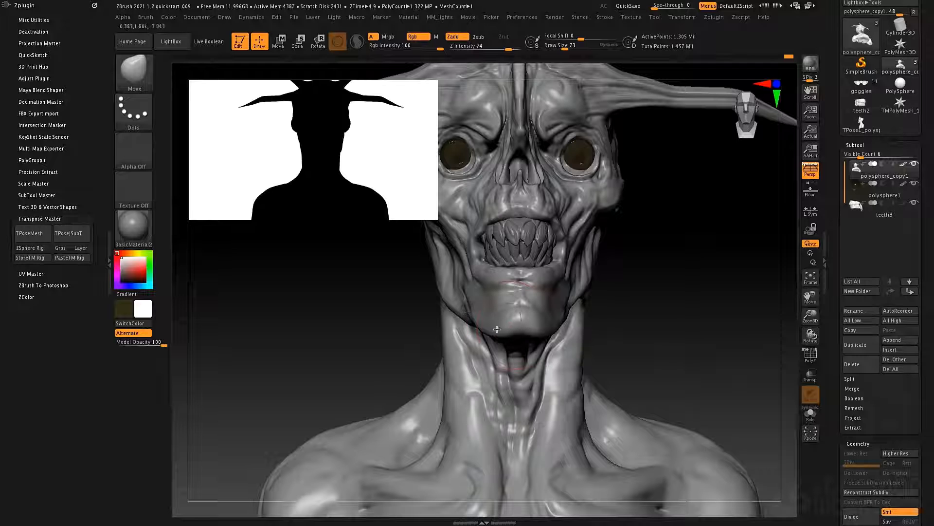
{"action": "mouse_move", "coordinate": [497, 329]}
{"action": "left_mouse_down"}
{"action": "mouse_move", "coordinate": [538, 338]}
{"action": "mouse_move", "coordinate": [507, 337]}
{"action": "left_mouse_up"}
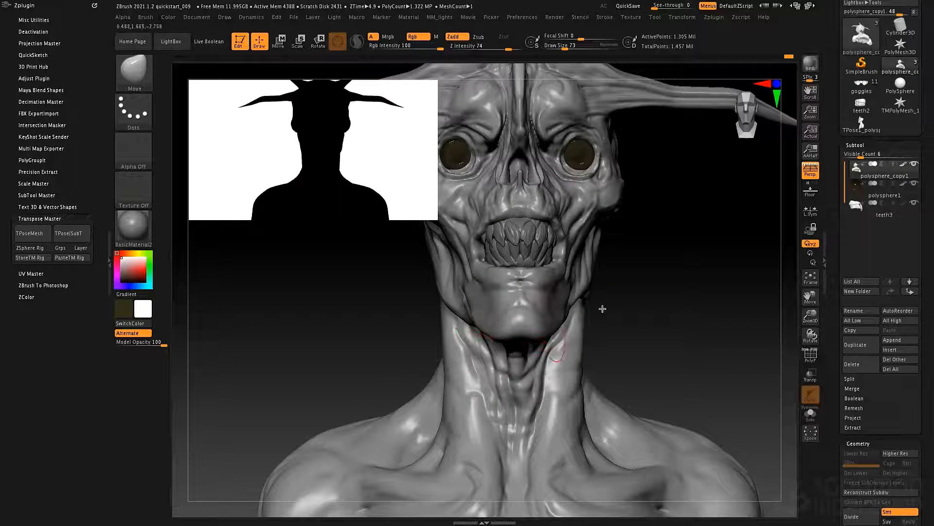
{"action": "mouse_move", "coordinate": [602, 308]}
{"action": "left_mouse_down"}
{"action": "mouse_move", "coordinate": [515, 340]}
{"action": "mouse_move", "coordinate": [496, 332]}
{"action": "mouse_move", "coordinate": [507, 314]}
{"action": "mouse_move", "coordinate": [432, 409]}
{"action": "left_mouse_up"}
Push the upper lip area forward in side profile with the Move brush and raise its draw size to 110
{"action": "left_click_drag", "start_coordinate": [388, 386], "coordinate": [506, 362], "text": "alt"}
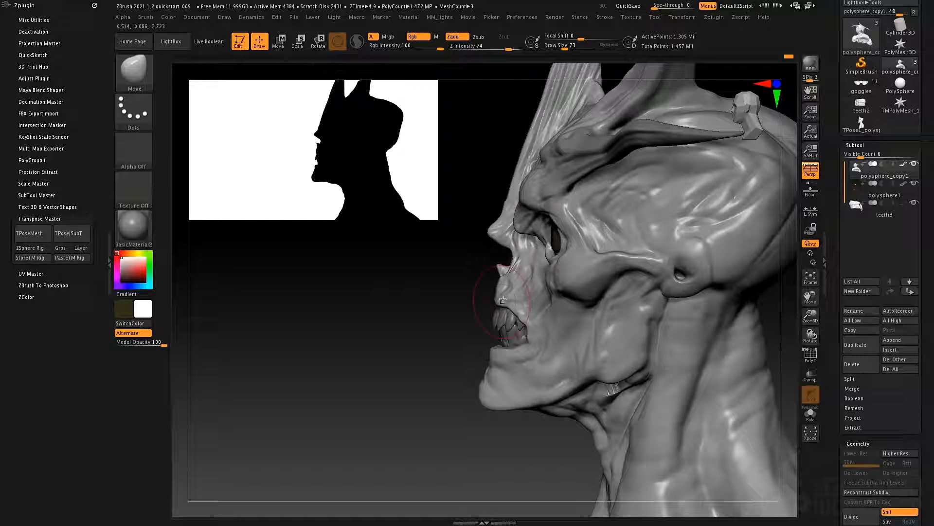
{"action": "key", "text": "space"}
{"action": "mouse_move", "coordinate": [499, 295]}
{"action": "left_mouse_down"}
{"action": "mouse_move", "coordinate": [486, 285]}
{"action": "mouse_move", "coordinate": [497, 285]}
{"action": "left_mouse_up"}
{"action": "key", "text": "space"}
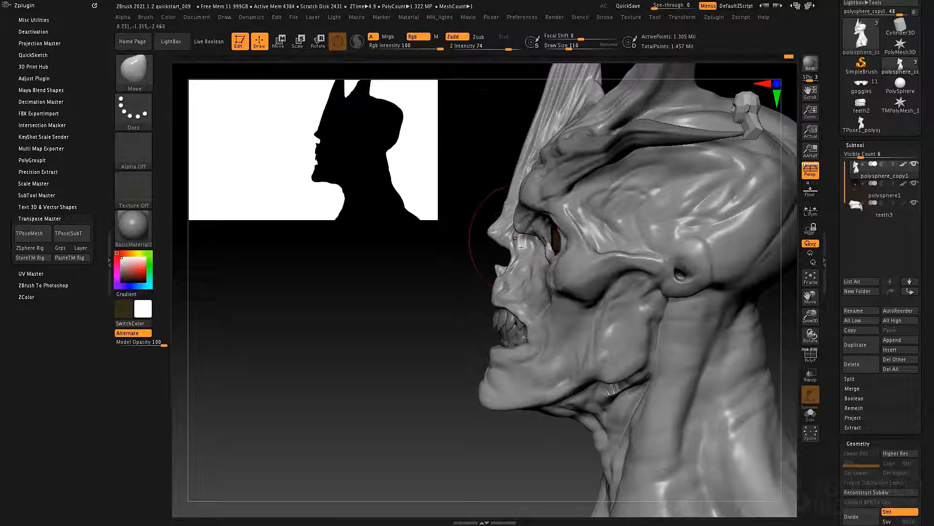
Mask the brow, eye and cheekbone areas, and pull the upper jaw forward with Move at draw sizes 173 and 145
{"action": "mouse_move", "coordinate": [521, 247]}
{"action": "left_mouse_down", "text": "ctrl"}
{"action": "mouse_move", "coordinate": [506, 224]}
{"action": "mouse_move", "coordinate": [565, 219]}
{"action": "mouse_move", "coordinate": [612, 278]}
{"action": "mouse_move", "coordinate": [519, 163]}
{"action": "mouse_move", "coordinate": [567, 96]}
{"action": "mouse_move", "coordinate": [610, 283]}
{"action": "mouse_move", "coordinate": [587, 273]}
{"action": "left_mouse_up", "text": "ctrl"}
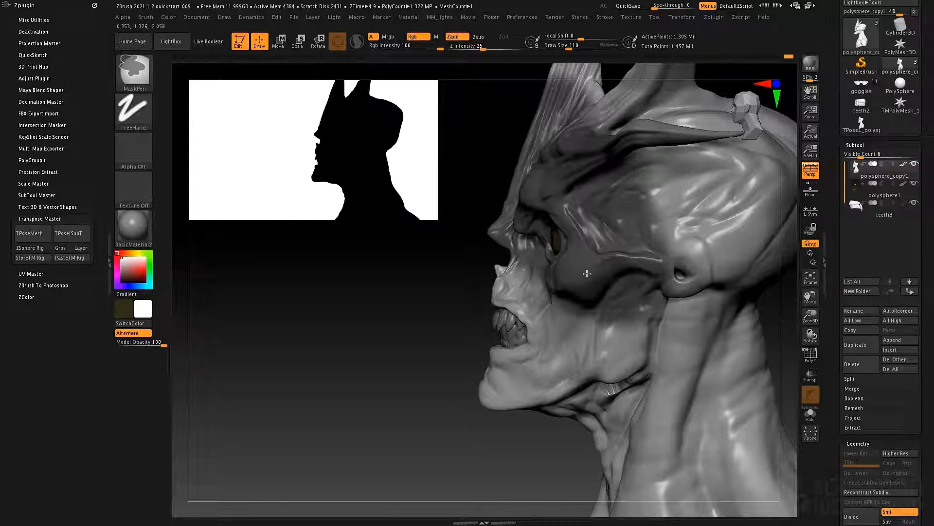
{"action": "key", "text": "space"}
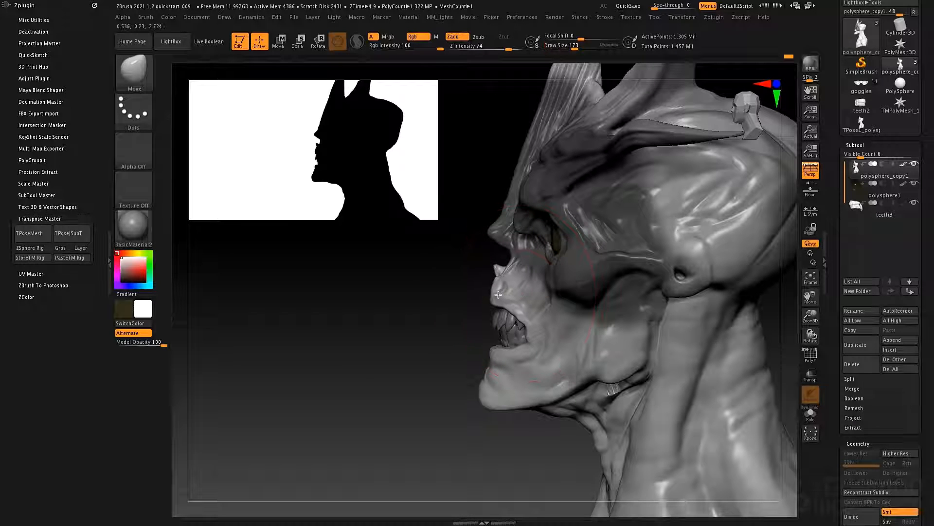
{"action": "left_click_drag", "start_coordinate": [497, 298], "coordinate": [494, 301]}
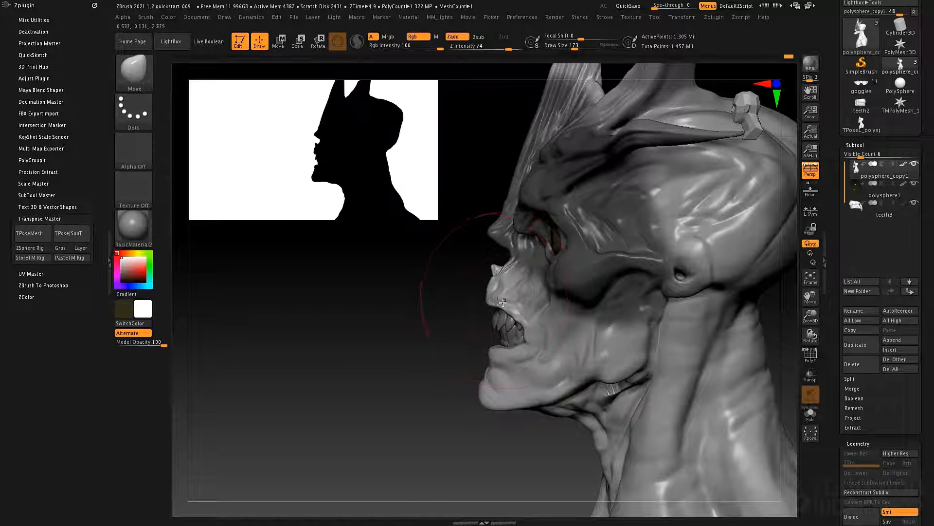
{"action": "key", "text": "space"}
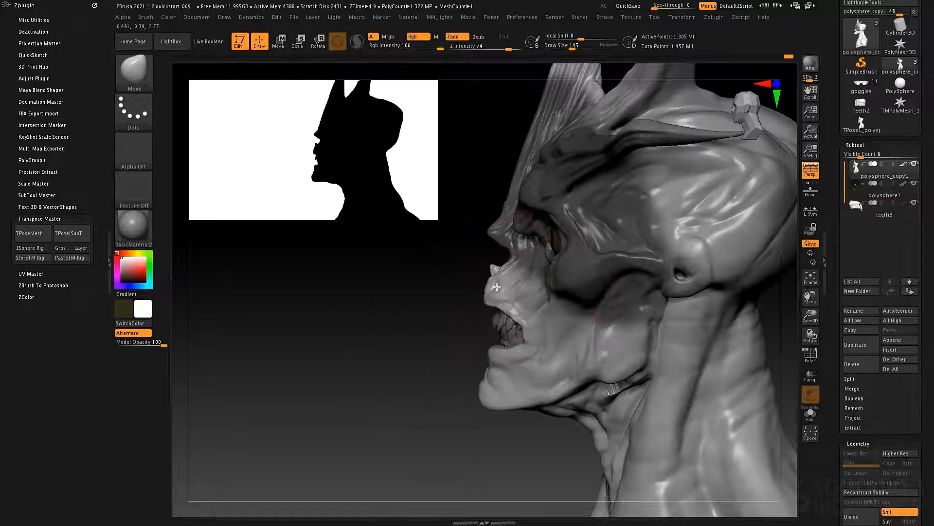
Refine the upper and lower lip profile from the side with the Move brush at draw sizes 106, 101 and 62
{"action": "key", "text": "space"}
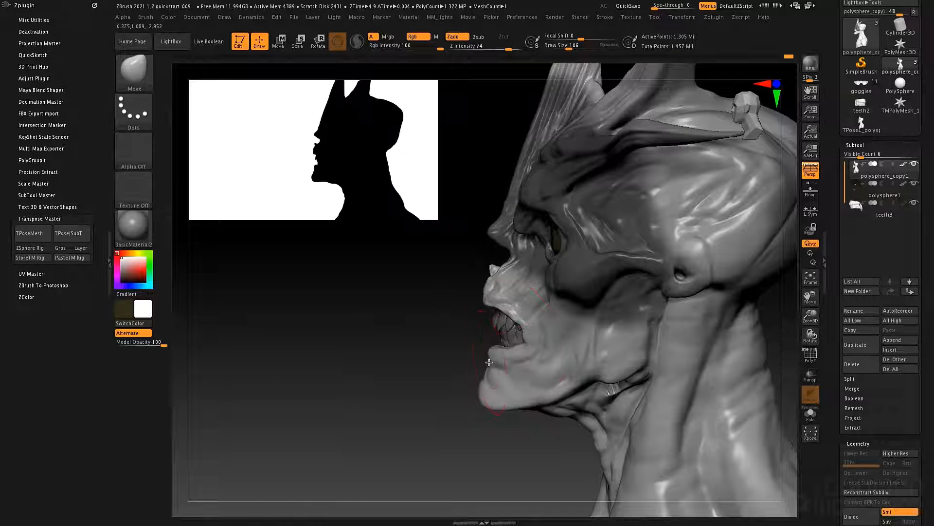
{"action": "key", "text": "space"}
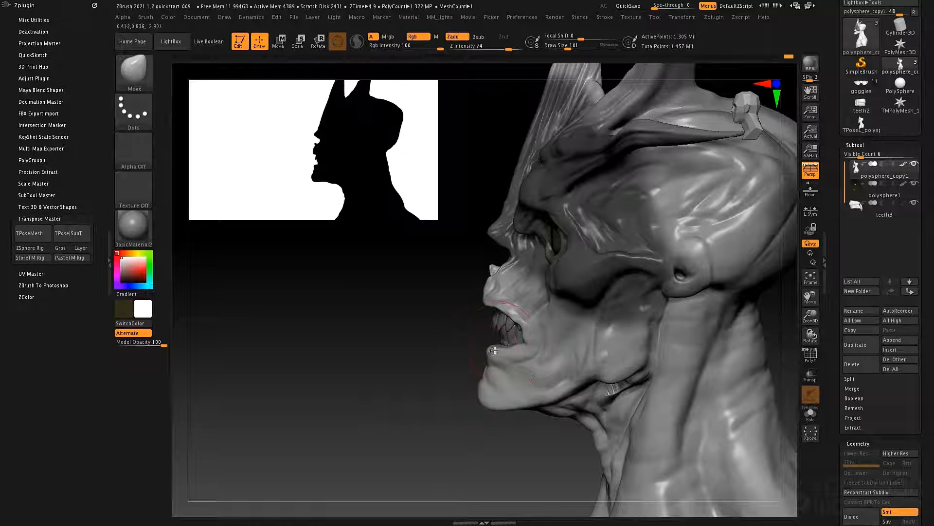
{"action": "key", "text": "space"}
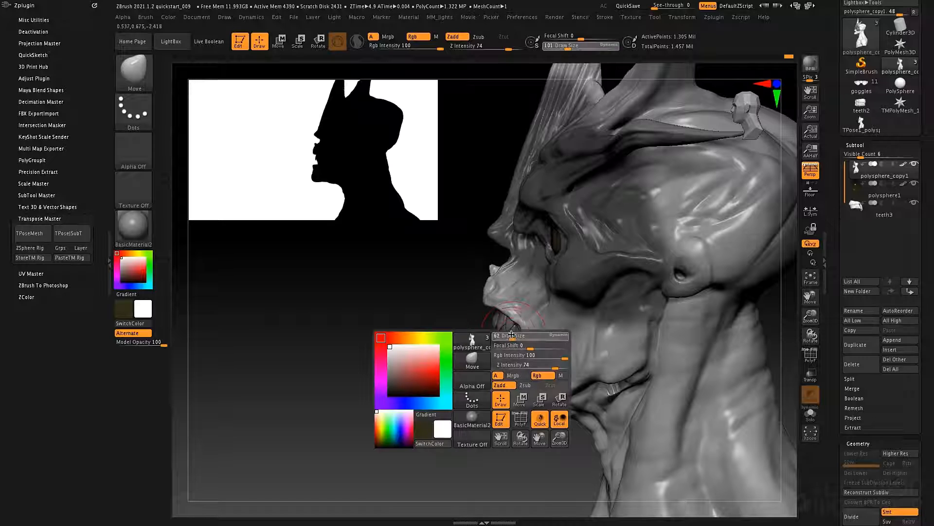
{"action": "mouse_move", "coordinate": [506, 335]}
{"action": "left_mouse_down"}
{"action": "mouse_move", "coordinate": [532, 340]}
{"action": "mouse_move", "coordinate": [524, 323]}
{"action": "left_mouse_up"}
{"action": "key", "text": "space"}
{"action": "key", "text": "space"}
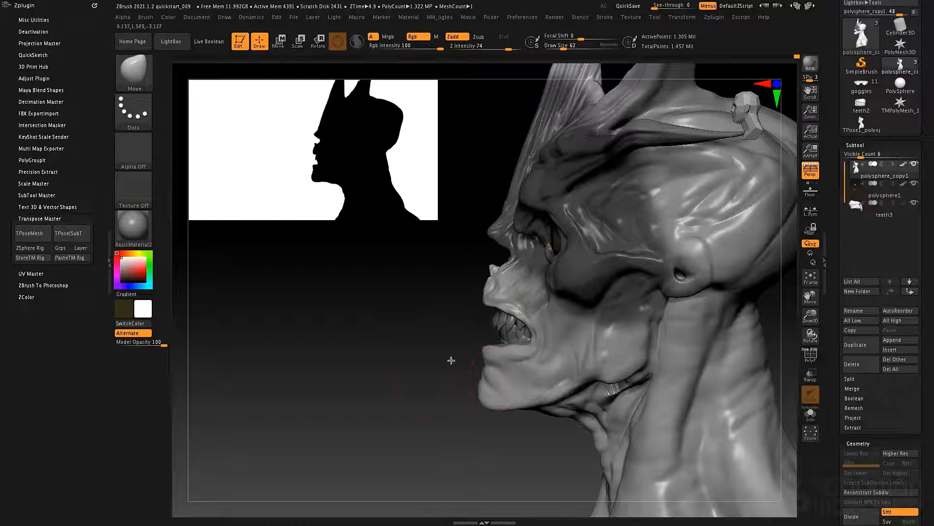
{"action": "left_click_drag", "start_coordinate": [428, 391], "coordinate": [429, 392]}
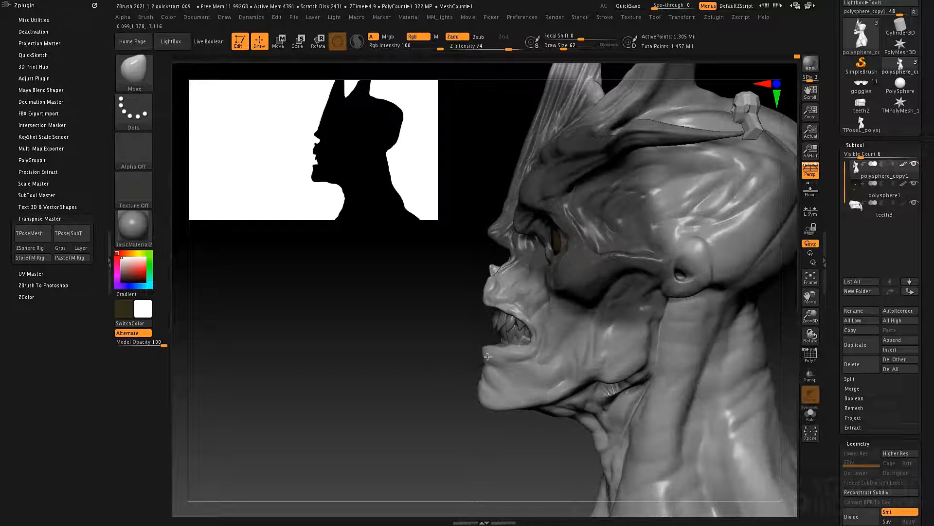
Select the teeth3 subtool, unlock the gizmo, and shift the teeth forward and slightly down behind the lips
{"action": "left_click", "coordinate": [516, 333], "text": "alt"}
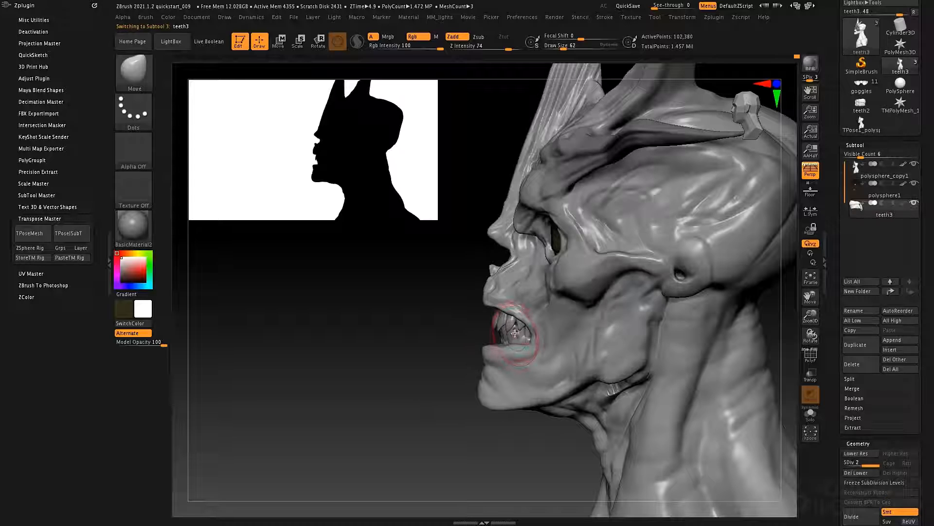
{"action": "key", "text": "w"}
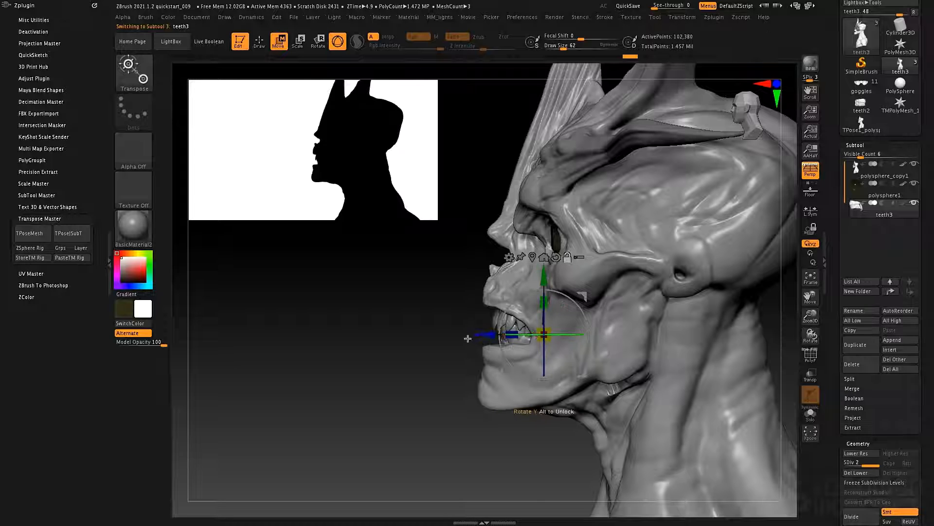
{"action": "left_click", "coordinate": [556, 256]}
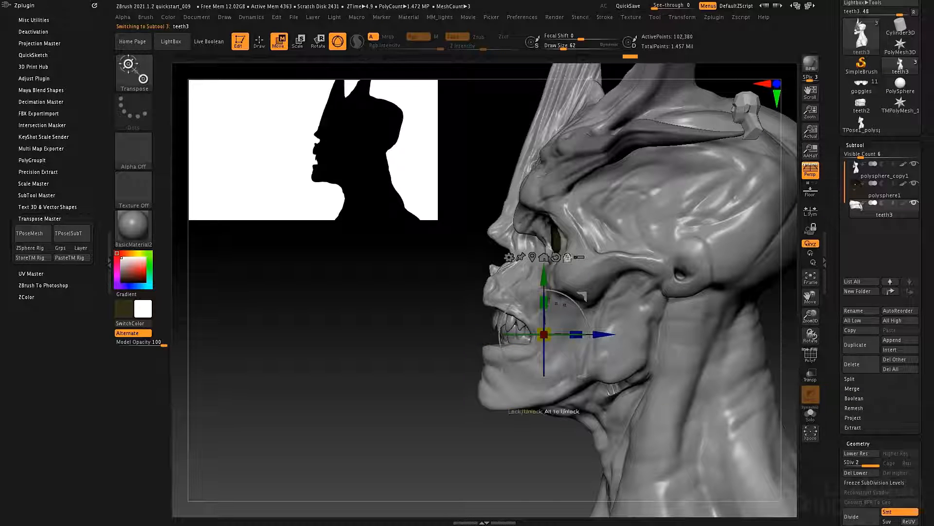
{"action": "left_click_drag", "start_coordinate": [601, 334], "coordinate": [594, 334]}
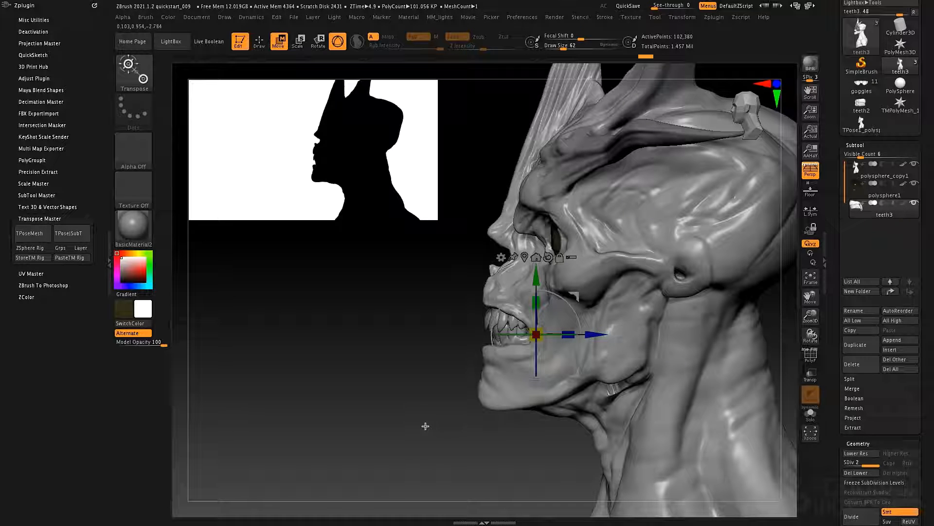
{"action": "left_click_drag", "start_coordinate": [537, 277], "coordinate": [537, 280]}
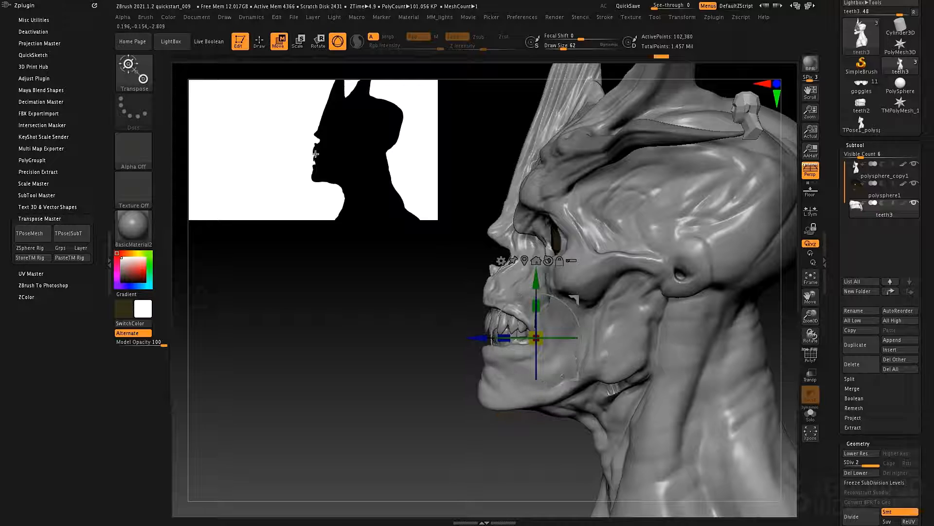
Fine-tune the height of the teeth from the front and tilt them slightly in side view with the gizmo
{"action": "left_click_drag", "start_coordinate": [444, 367], "coordinate": [576, 349], "text": "shift"}
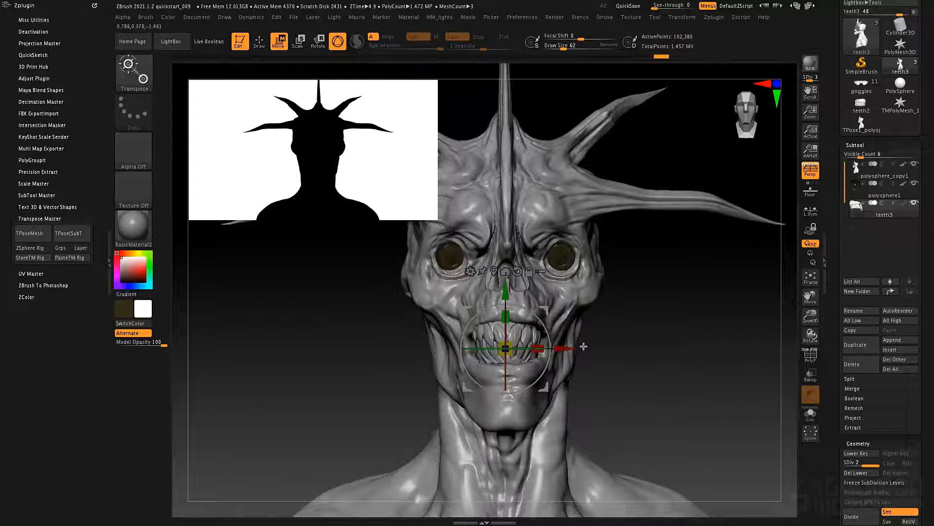
{"action": "left_click_drag", "start_coordinate": [506, 293], "coordinate": [506, 291]}
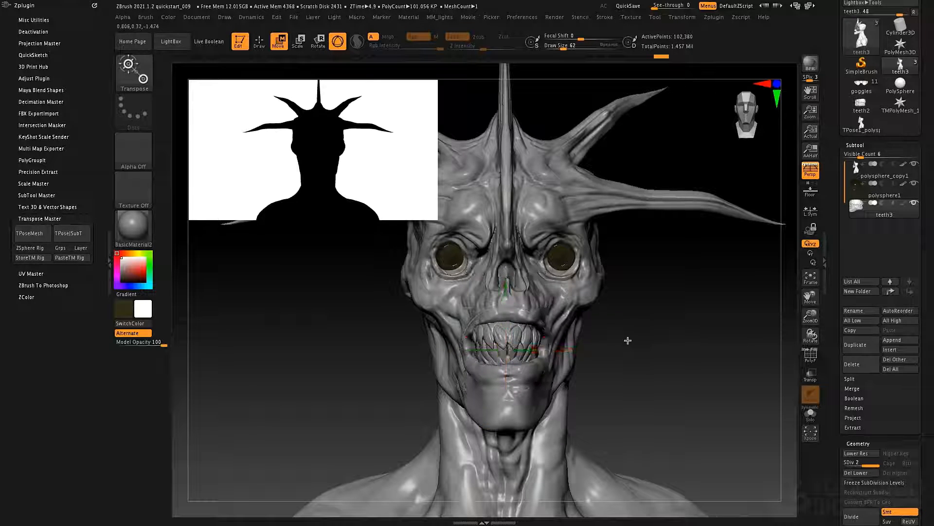
{"action": "left_click_drag", "start_coordinate": [633, 341], "coordinate": [662, 338]}
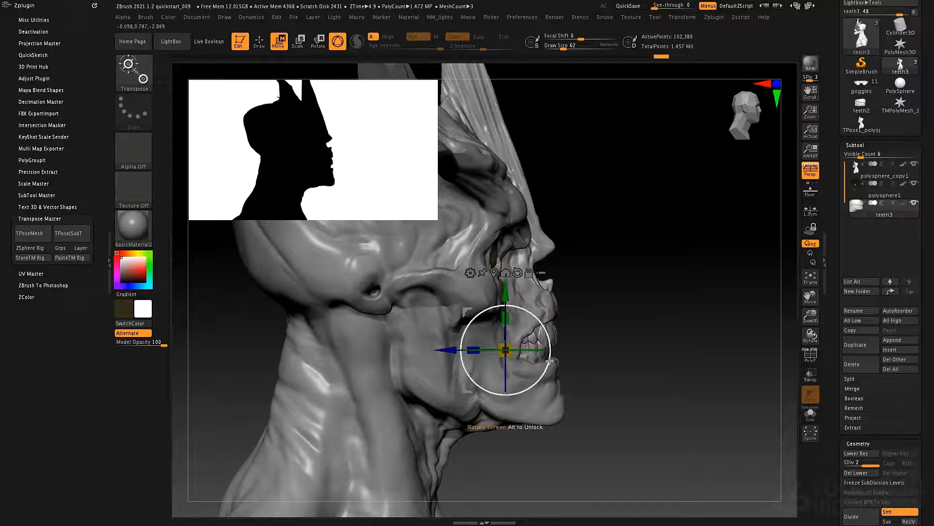
{"action": "left_click_drag", "start_coordinate": [549, 359], "coordinate": [549, 360]}
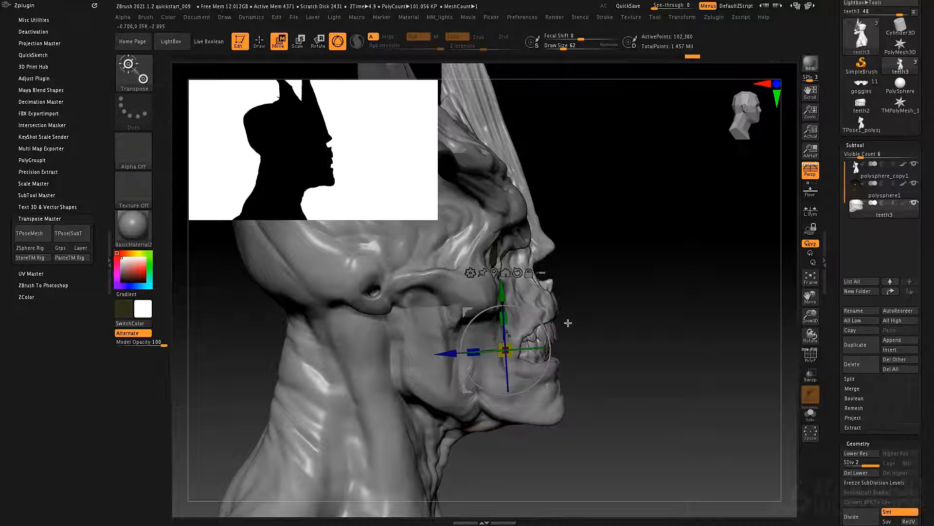
{"action": "left_click_drag", "start_coordinate": [614, 316], "coordinate": [559, 336]}
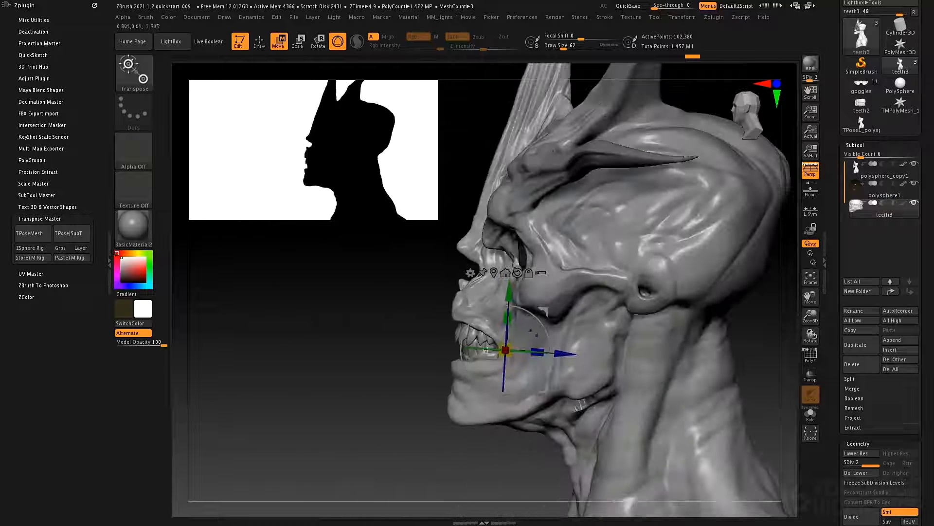
Reshape the front of the teeth to follow the jaw with the Move brush at draw size 93
{"action": "key", "text": "q"}
{"action": "key", "text": "space"}
{"action": "left_click_drag", "start_coordinate": [474, 373], "coordinate": [477, 374]}
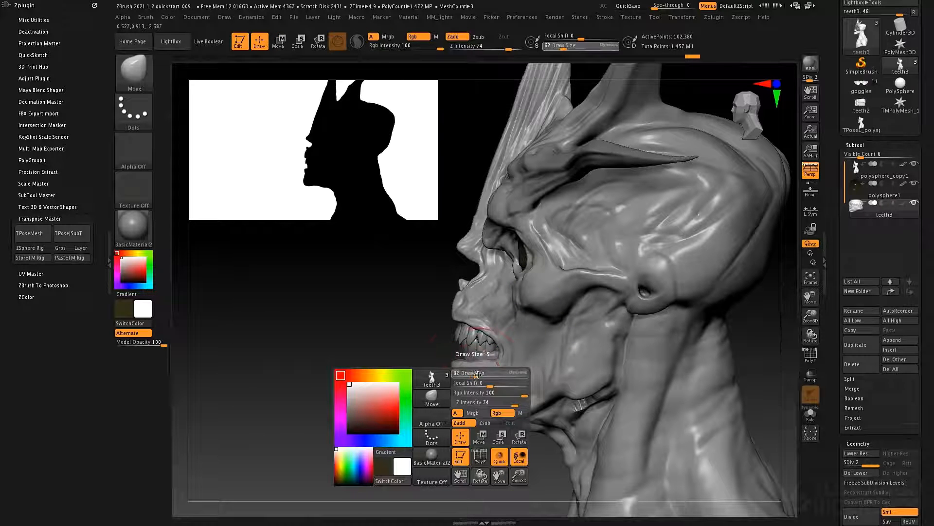
{"action": "key", "text": "space"}
{"action": "left_click", "coordinate": [455, 375]}
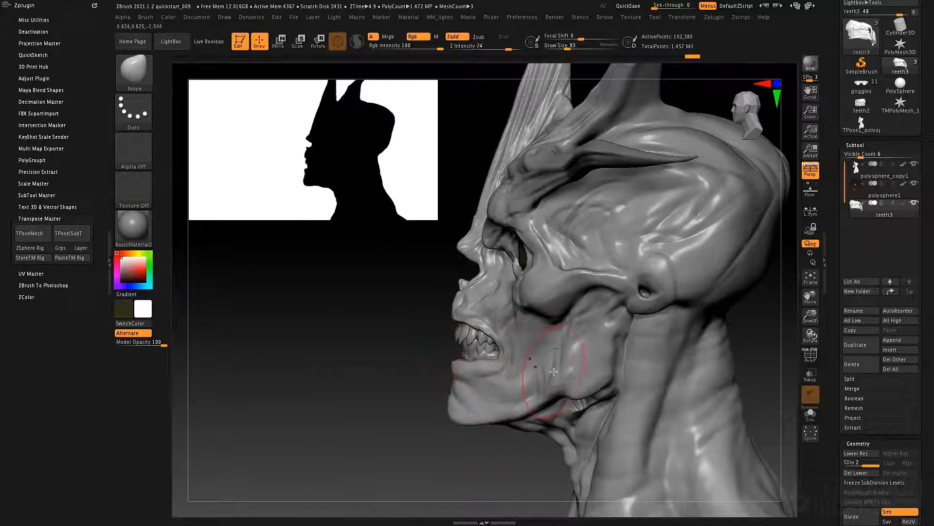
Reselect the head subtool, clear its mask, and adjust the lower lip and chin profile with Move at draw sizes 80 and 58
{"action": "left_click", "coordinate": [496, 381], "text": "alt"}
{"action": "key", "text": "space"}
{"action": "left_click_drag", "start_coordinate": [461, 378], "coordinate": [458, 379]}
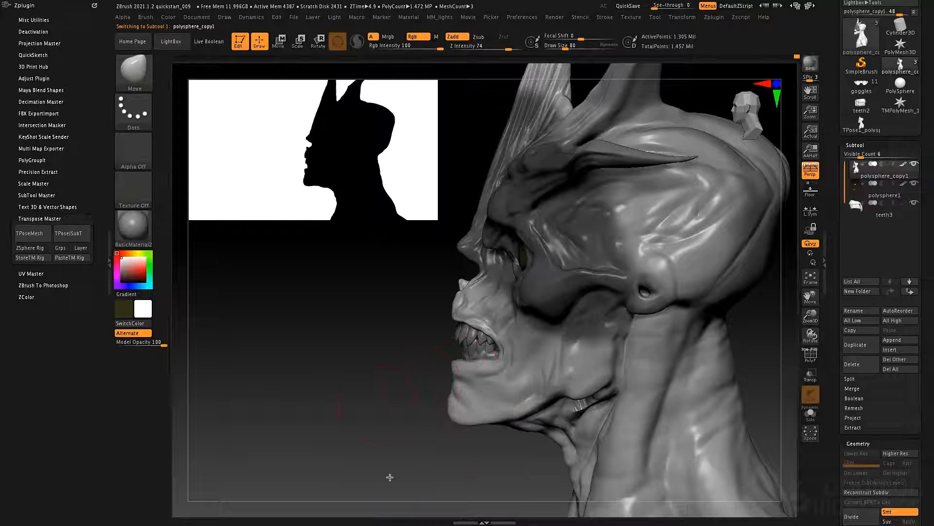
{"action": "left_click_drag", "start_coordinate": [360, 395], "coordinate": [410, 413], "text": "ctrl"}
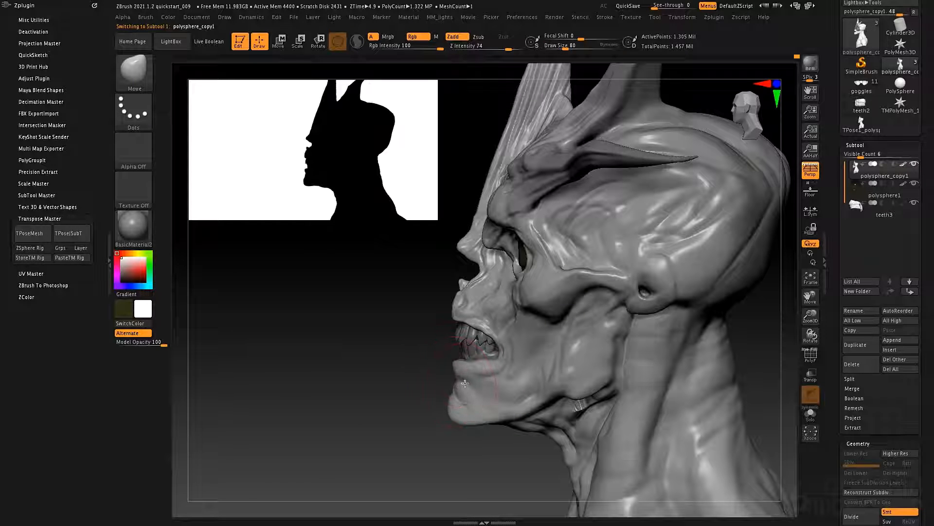
{"action": "key", "text": "space"}
{"action": "left_click_drag", "start_coordinate": [464, 383], "coordinate": [462, 385]}
{"action": "right_click_drag", "start_coordinate": [483, 382], "coordinate": [468, 412]}
Carve a vertical center groove through the lower lip and chin with DamStandard at draw sizes 30 and 17
{"action": "key", "text": "b"}
{"action": "key", "text": "d"}
{"action": "key", "text": "s"}
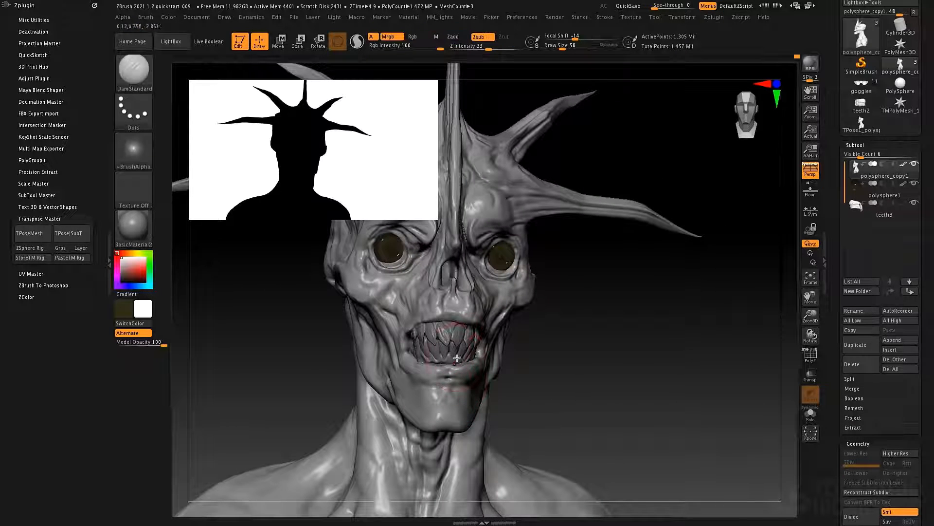
{"action": "key", "text": "space"}
{"action": "left_click_drag", "start_coordinate": [458, 351], "coordinate": [448, 351]}
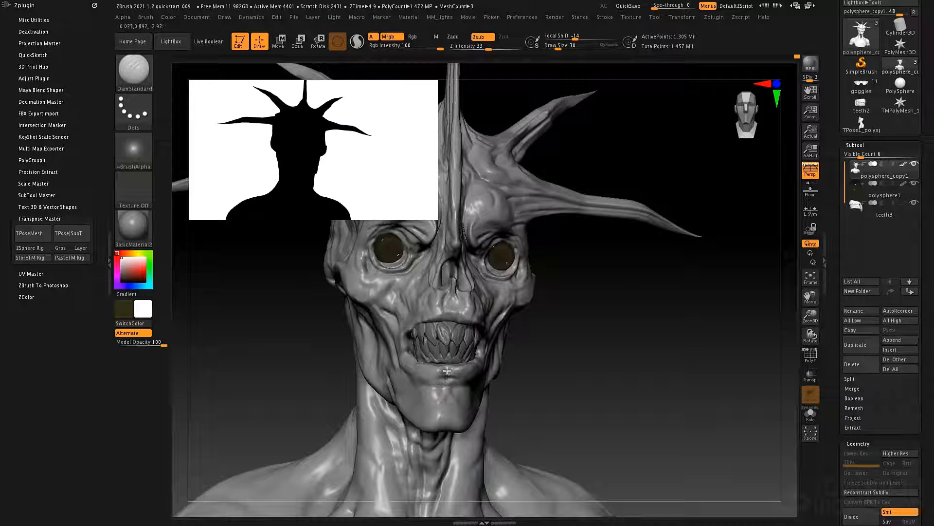
{"action": "left_click_drag", "start_coordinate": [446, 385], "coordinate": [447, 387]}
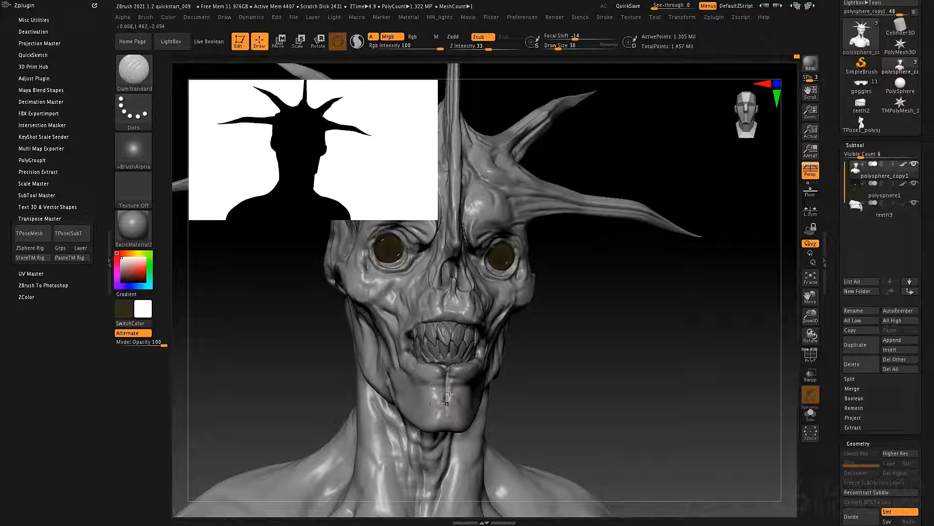
{"action": "key", "text": "space"}
{"action": "left_click_drag", "start_coordinate": [449, 394], "coordinate": [448, 385]}
{"action": "left_click_drag", "start_coordinate": [447, 431], "coordinate": [449, 368]}
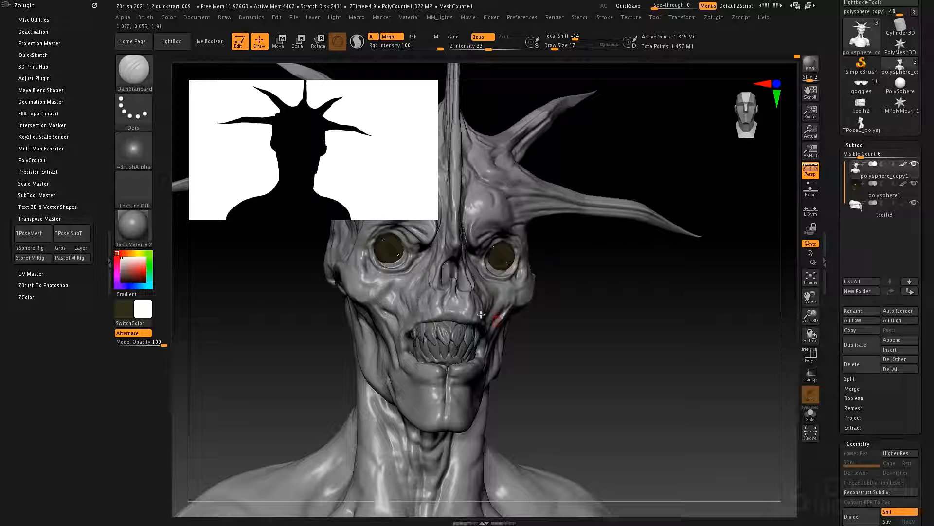
Cut creases around the upper lip, cheek and mouth corner with DamStandard at draw sizes 17 and 30
{"action": "right_click_drag", "start_coordinate": [481, 314], "coordinate": [479, 318]}
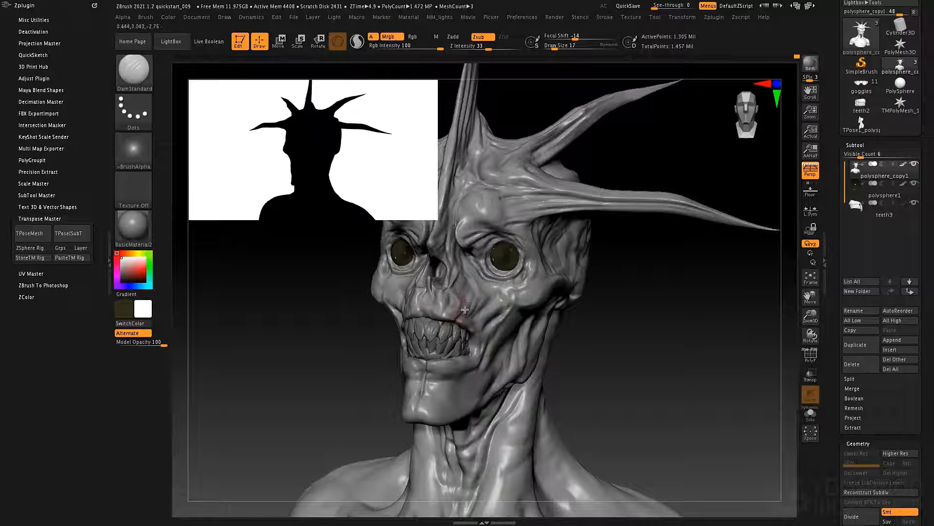
{"action": "left_click_drag", "start_coordinate": [462, 308], "coordinate": [479, 294]}
{"action": "right_click_drag", "start_coordinate": [492, 301], "coordinate": [528, 305]}
{"action": "key", "text": "space"}
{"action": "left_click_drag", "start_coordinate": [420, 320], "coordinate": [426, 319]}
{"action": "right_click_drag", "start_coordinate": [438, 327], "coordinate": [421, 327]}
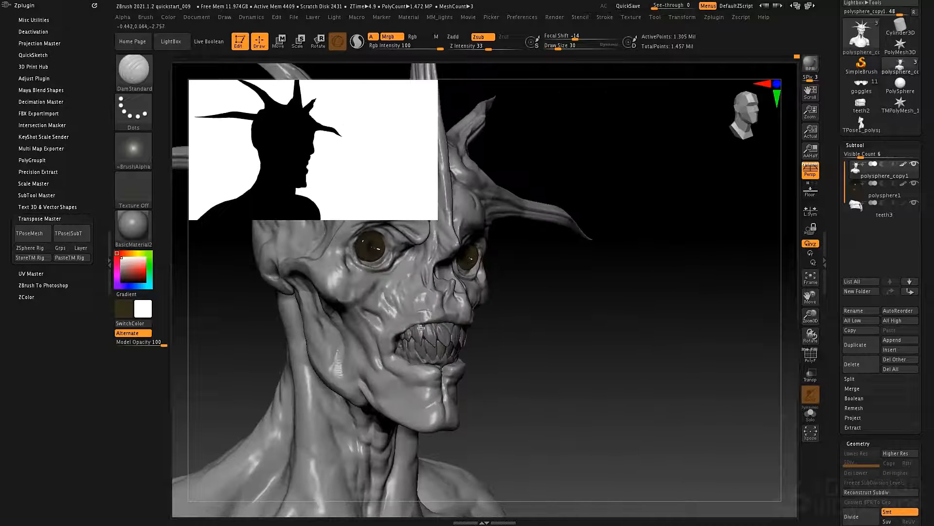
{"action": "left_click_drag", "start_coordinate": [421, 327], "coordinate": [394, 291]}
{"action": "left_click_drag", "start_coordinate": [397, 353], "coordinate": [425, 332]}
{"action": "right_click_drag", "start_coordinate": [450, 351], "coordinate": [431, 354]}
Reshape the corner of the mouth with the Move brush, raising the draw size to 43
{"action": "key", "text": "b"}
{"action": "key", "text": "m"}
{"action": "key", "text": "v"}
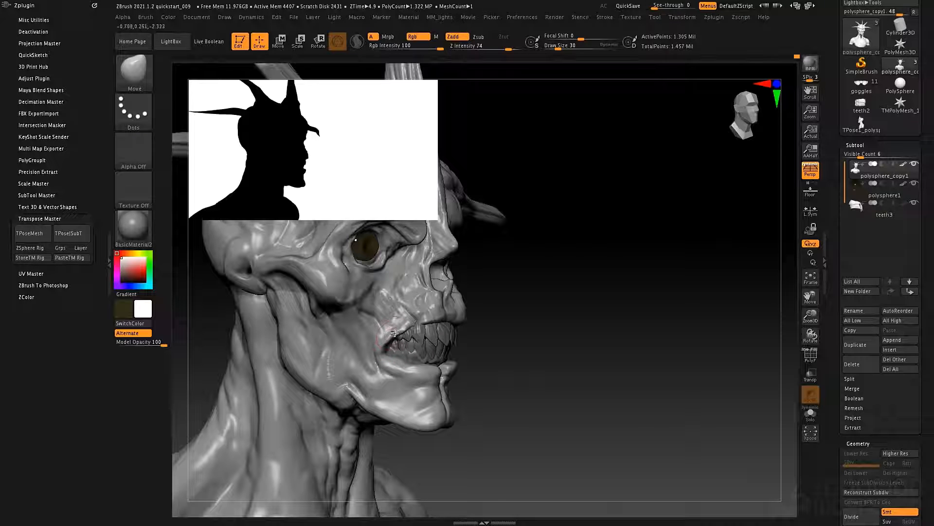
{"action": "mouse_move", "coordinate": [385, 357]}
{"action": "right_mouse_down"}
{"action": "mouse_move", "coordinate": [375, 343]}
{"action": "mouse_move", "coordinate": [413, 343]}
{"action": "right_mouse_up"}
{"action": "key", "text": "space"}
{"action": "left_click_drag", "start_coordinate": [414, 344], "coordinate": [416, 343]}
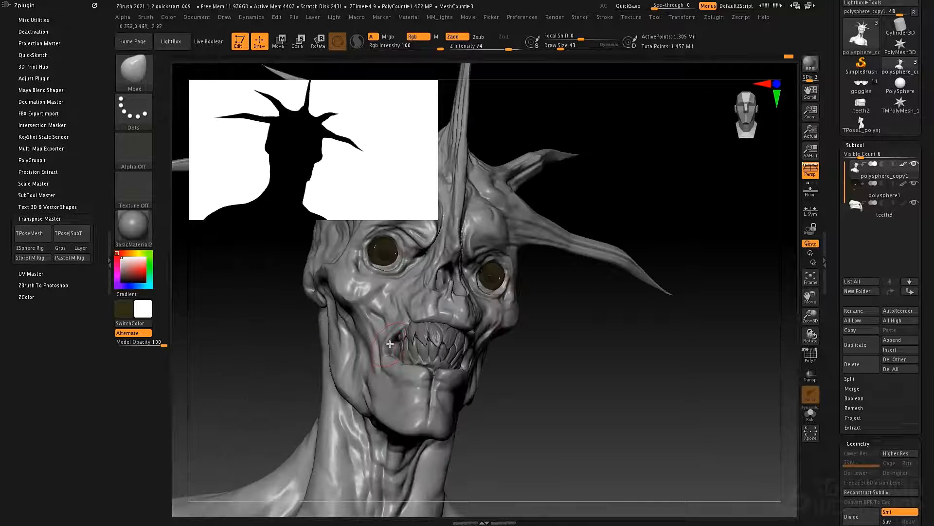
{"action": "mouse_move", "coordinate": [391, 344]}
{"action": "right_mouse_down"}
{"action": "mouse_move", "coordinate": [391, 371]}
{"action": "mouse_move", "coordinate": [409, 330]}
{"action": "mouse_move", "coordinate": [420, 365]}
{"action": "right_mouse_up"}
Switch to ClayTubes with no alpha and shrink the silhouette preview to thumbnail size 72
{"action": "key", "text": "b"}
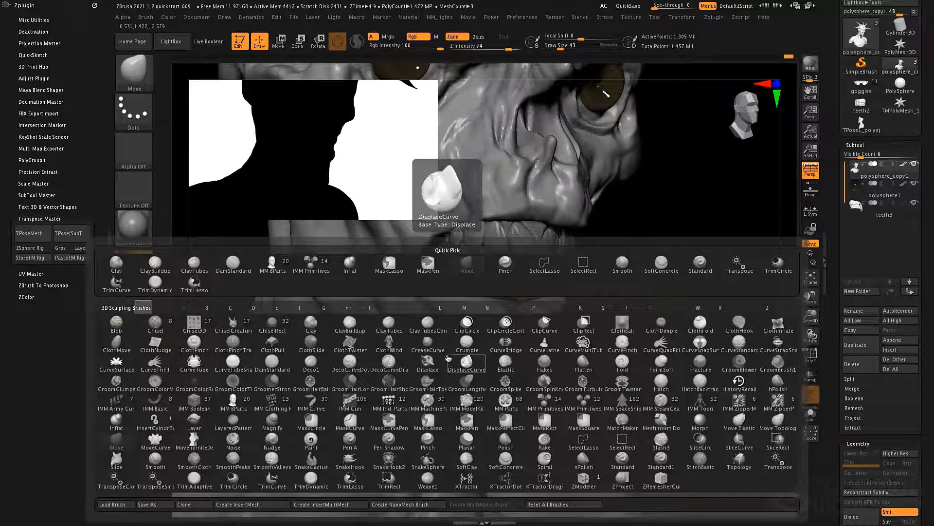
{"action": "key", "text": "c"}
{"action": "key", "text": "t"}
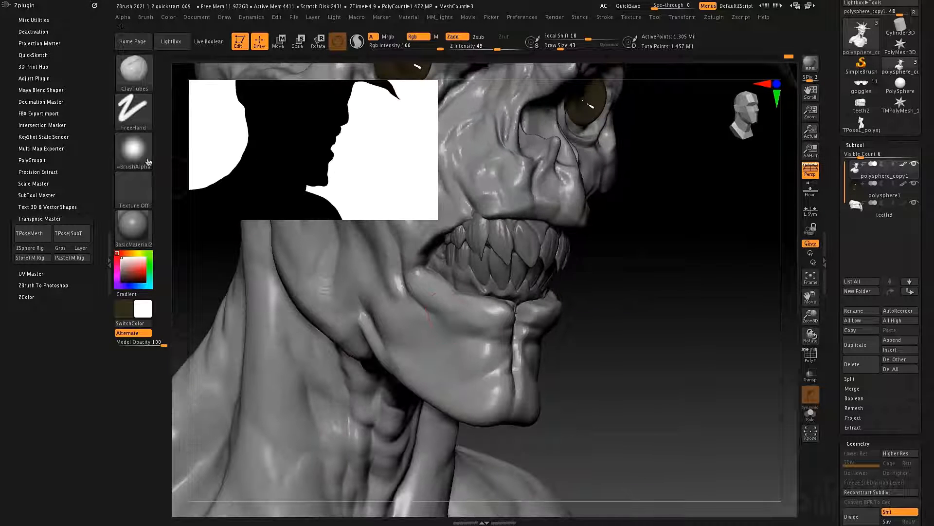
{"action": "left_click", "coordinate": [134, 151]}
{"action": "left_click", "coordinate": [373, 197]}
{"action": "left_click_drag", "start_coordinate": [422, 211], "coordinate": [198, 119]}
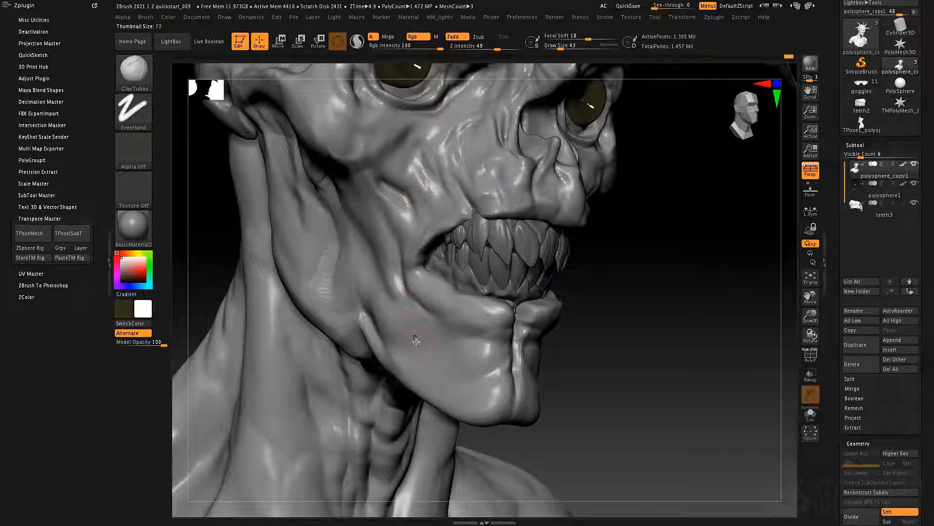
Undo a trial stroke at the mouth corner, and sculpt the corner and lower lip with ClayTubes at draw size 43
{"action": "mouse_move", "coordinate": [416, 290]}
{"action": "left_mouse_down"}
{"action": "mouse_move", "coordinate": [425, 299]}
{"action": "mouse_move", "coordinate": [420, 280]}
{"action": "left_mouse_up"}
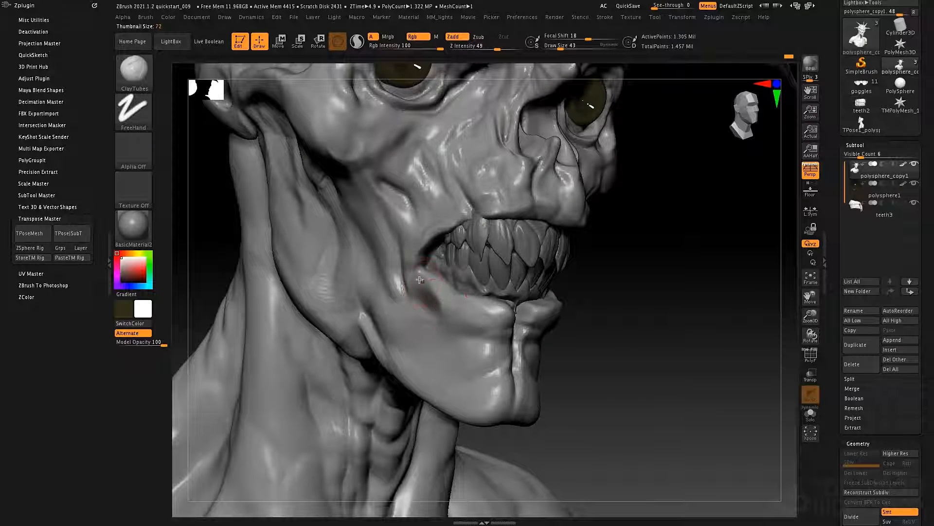
{"action": "key", "text": "ctrl+z"}
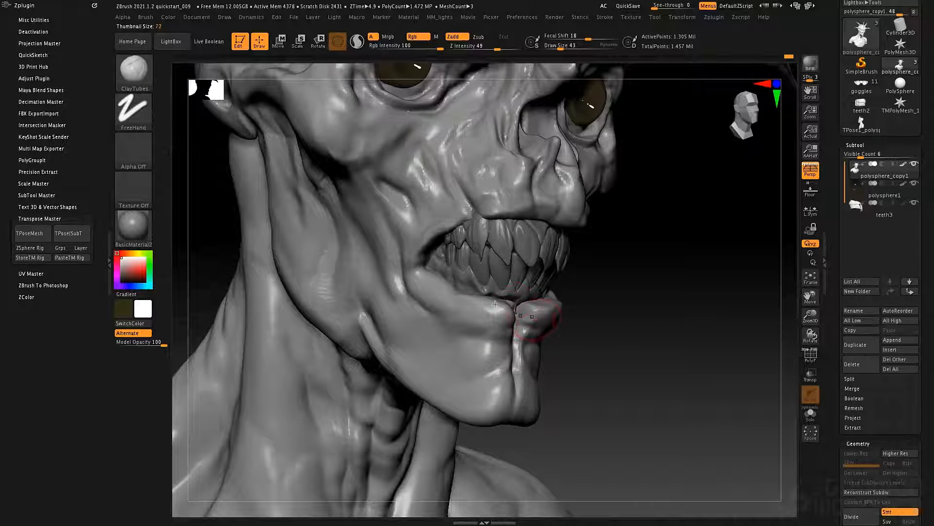
{"action": "mouse_move", "coordinate": [415, 278]}
{"action": "left_mouse_down"}
{"action": "mouse_move", "coordinate": [460, 316]}
{"action": "mouse_move", "coordinate": [466, 310]}
{"action": "left_mouse_up"}
{"action": "mouse_move", "coordinate": [590, 306]}
{"action": "left_mouse_down"}
{"action": "mouse_move", "coordinate": [541, 284]}
{"action": "mouse_move", "coordinate": [511, 287]}
{"action": "left_mouse_up"}
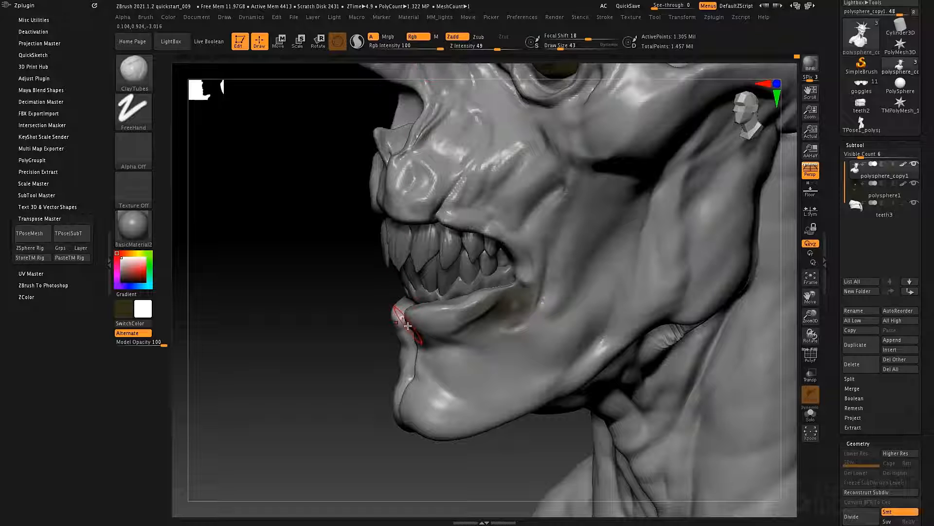
{"action": "key", "text": "ctrl"}
{"action": "left_click_drag", "start_coordinate": [496, 318], "coordinate": [496, 319], "text": "ctrl"}
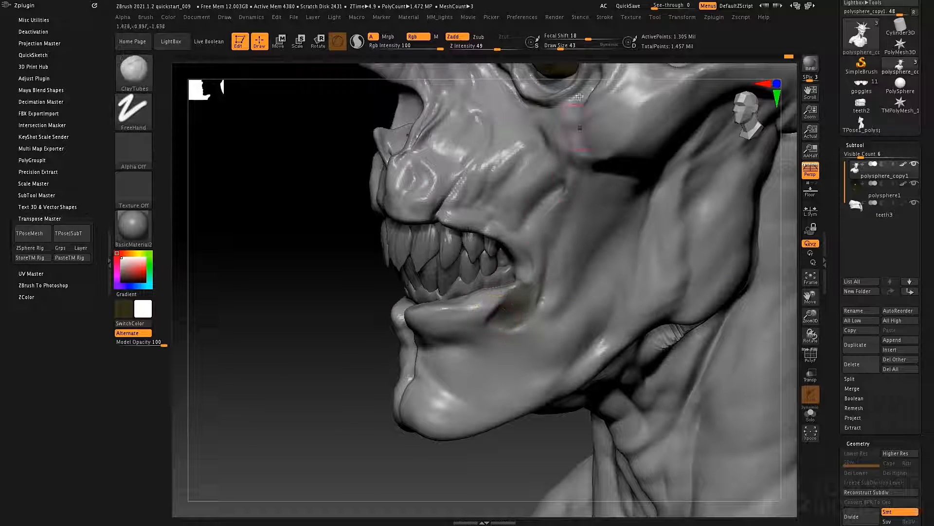
{"action": "mouse_move", "coordinate": [790, 60]}
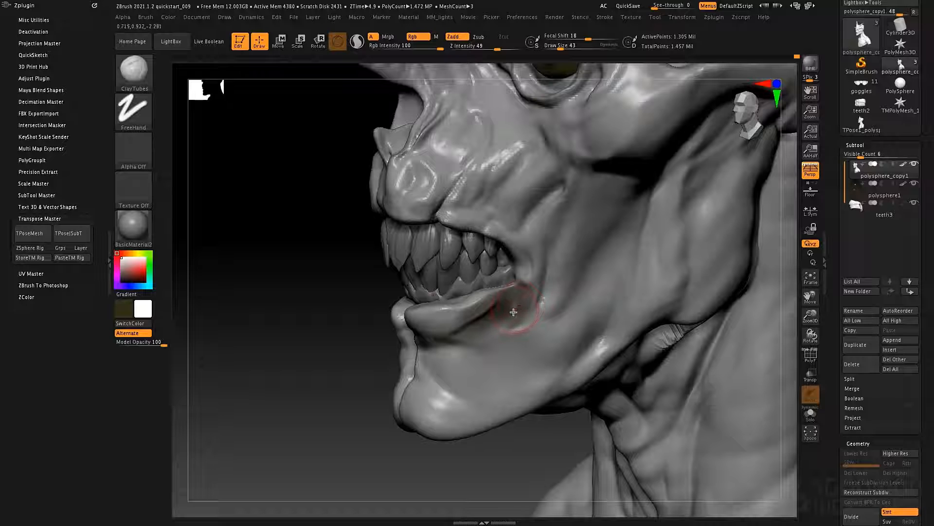
Fill the bust with white to clear the stray paint, and turn off colour painting for the ClayTubes brush
{"action": "left_click", "coordinate": [418, 36]}
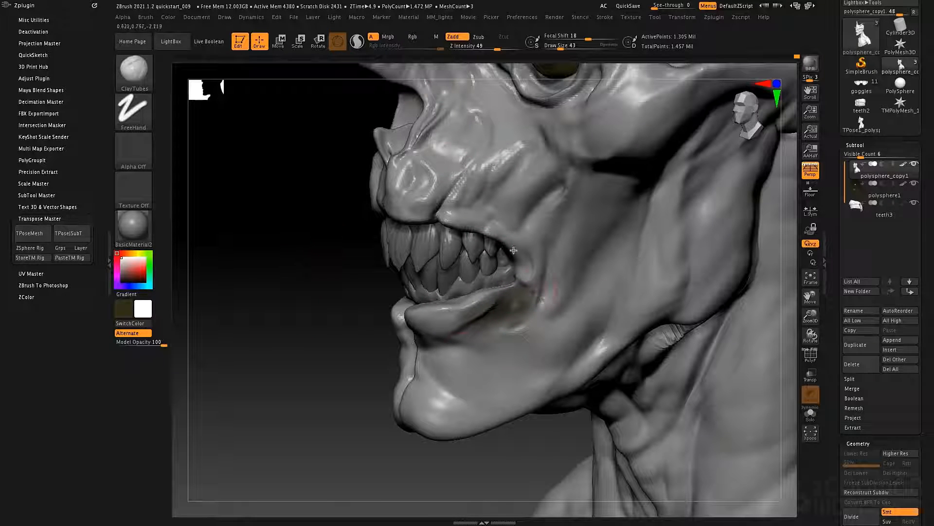
{"action": "left_click", "coordinate": [412, 36]}
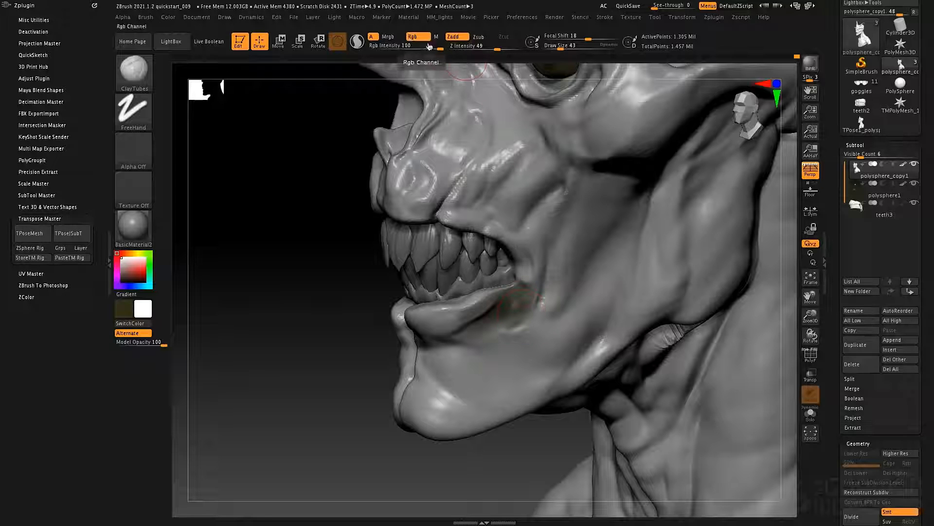
{"action": "left_click", "coordinate": [171, 18]}
{"action": "left_click", "coordinate": [199, 201]}
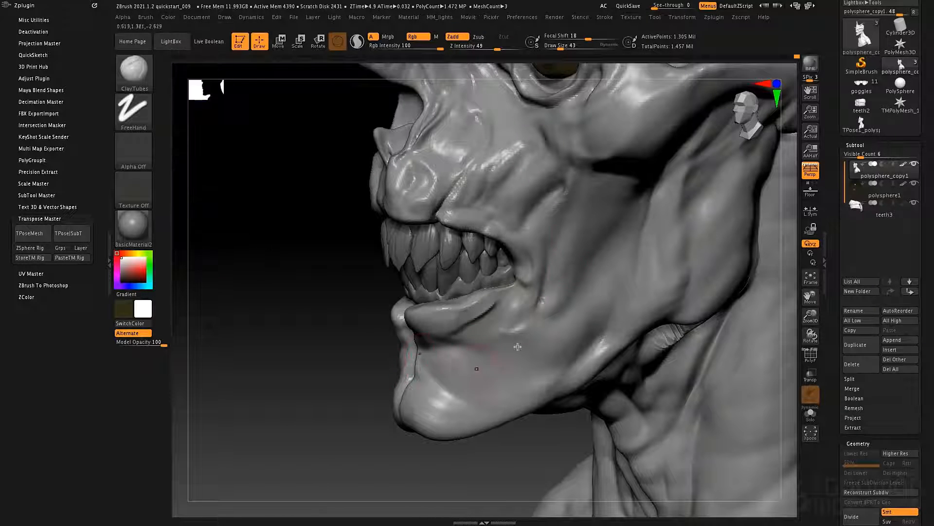
{"action": "left_click", "coordinate": [412, 37]}
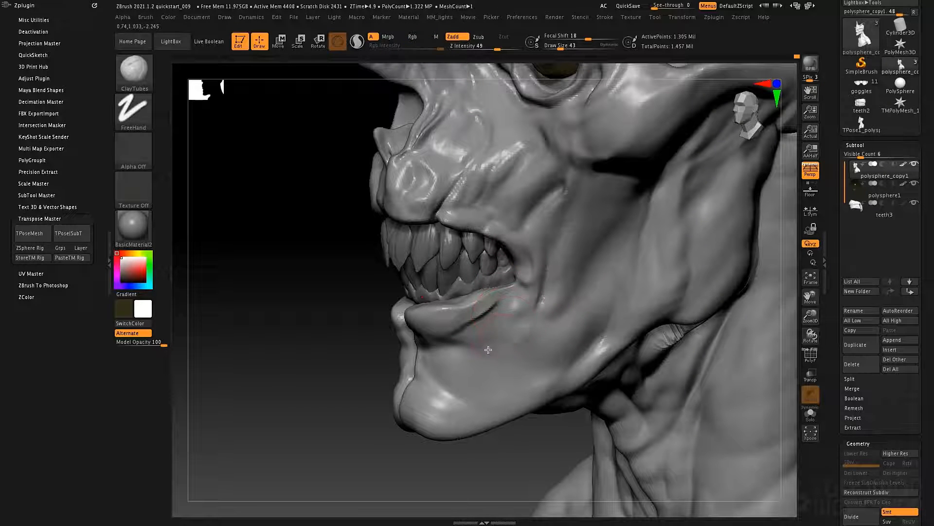
Build up the transition between the lower lip and the mouth corner with ClayTubes at draw size 43
{"action": "mouse_move", "coordinate": [475, 330]}
{"action": "left_mouse_down"}
{"action": "mouse_move", "coordinate": [427, 340]}
{"action": "mouse_move", "coordinate": [500, 319]}
{"action": "mouse_move", "coordinate": [509, 294]}
{"action": "left_mouse_up"}
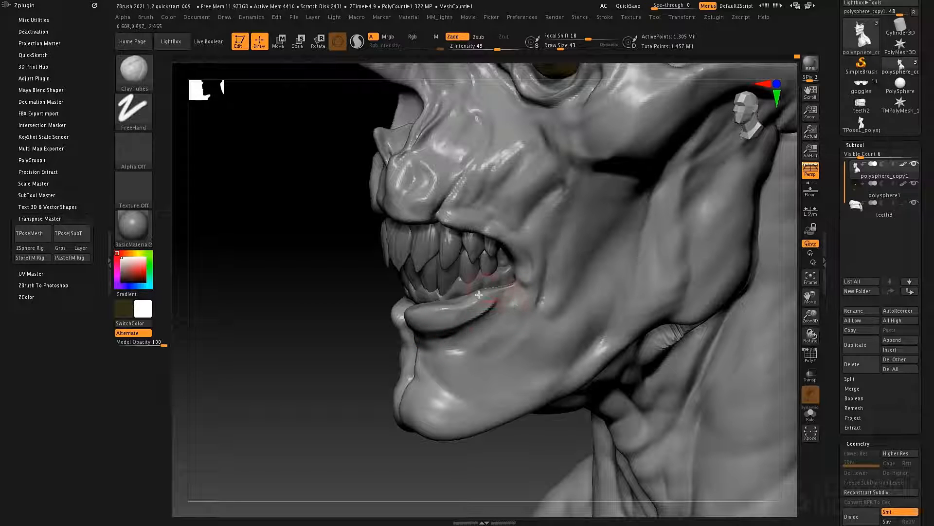
{"action": "right_click_drag", "start_coordinate": [510, 310], "coordinate": [477, 302]}
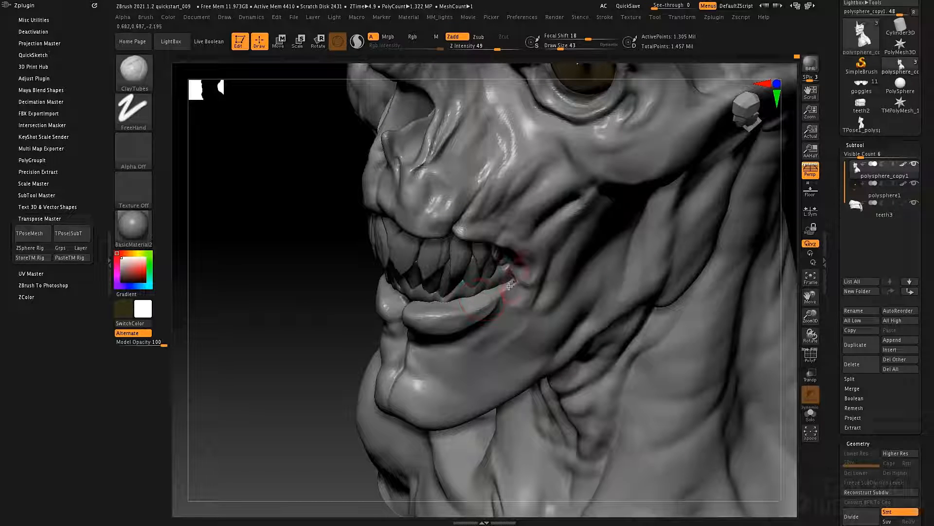
{"action": "mouse_move", "coordinate": [509, 286]}
{"action": "left_mouse_down"}
{"action": "mouse_move", "coordinate": [446, 331]}
{"action": "mouse_move", "coordinate": [481, 316]}
{"action": "left_mouse_up"}
{"action": "right_click_drag", "start_coordinate": [506, 287], "coordinate": [515, 284]}
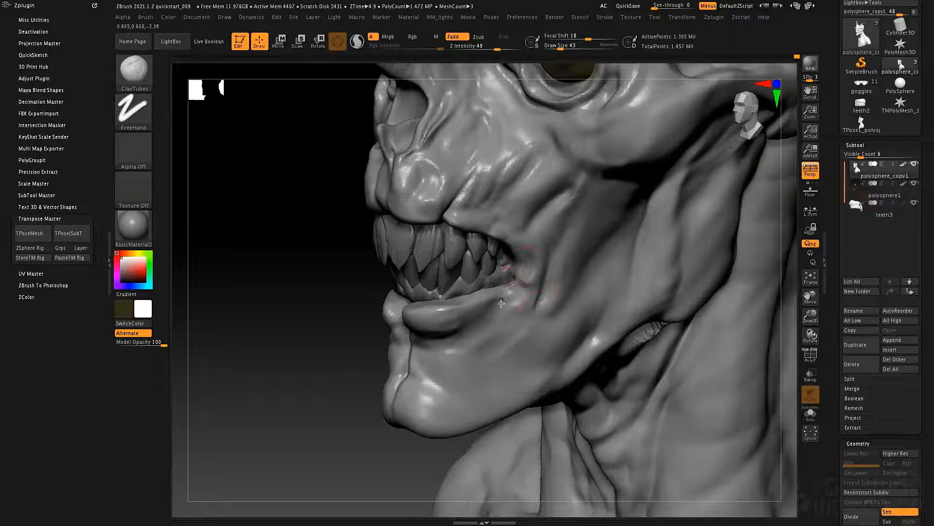
Isolate the head in Solo mode and mask the inner surface of the mouth cavity
{"action": "left_click", "coordinate": [810, 414]}
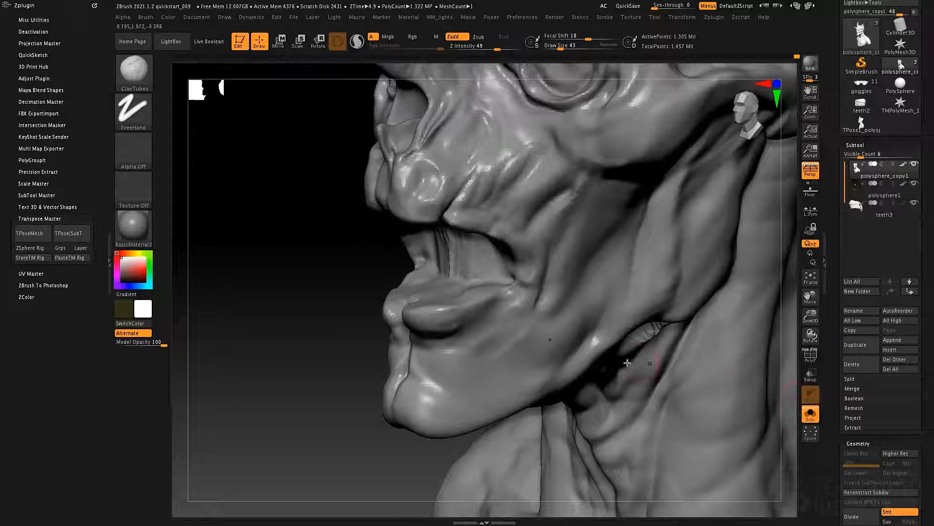
{"action": "right_click_drag", "start_coordinate": [628, 362], "coordinate": [457, 321]}
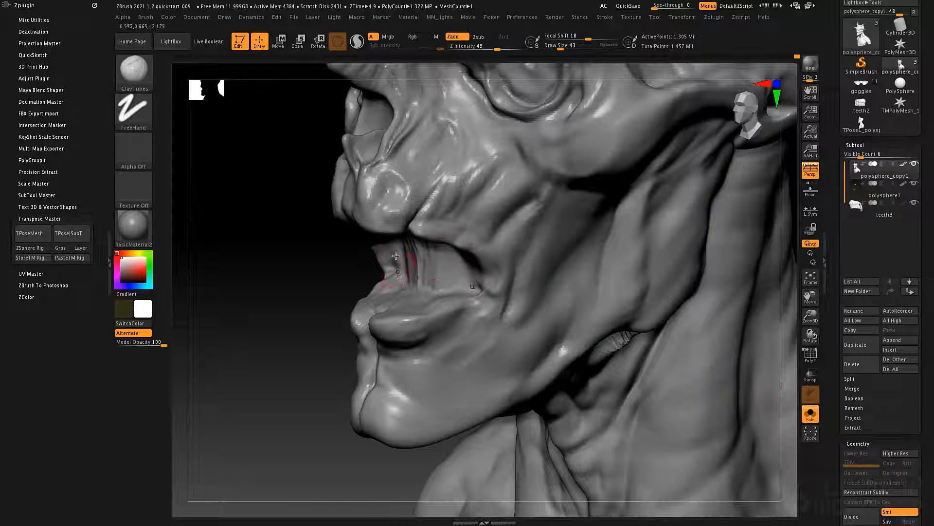
{"action": "mouse_move", "coordinate": [410, 292]}
{"action": "left_mouse_down", "text": "ctrl"}
{"action": "mouse_move", "coordinate": [399, 298]}
{"action": "mouse_move", "coordinate": [429, 290]}
{"action": "mouse_move", "coordinate": [420, 270]}
{"action": "left_mouse_up", "text": "ctrl"}
{"action": "right_click_drag", "start_coordinate": [421, 270], "coordinate": [525, 265]}
{"action": "mouse_move", "coordinate": [404, 250]}
{"action": "left_mouse_down", "text": "ctrl"}
{"action": "mouse_move", "coordinate": [370, 268]}
{"action": "mouse_move", "coordinate": [404, 212]}
{"action": "left_mouse_up", "text": "ctrl"}
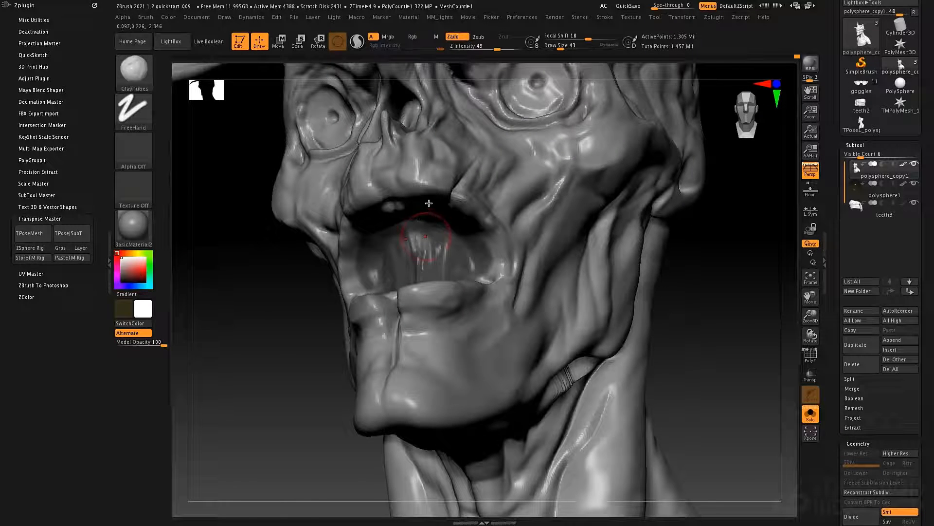
{"action": "right_click_drag", "start_coordinate": [428, 202], "coordinate": [409, 172]}
{"action": "mouse_move", "coordinate": [407, 205]}
{"action": "left_mouse_down", "text": "ctrl"}
{"action": "mouse_move", "coordinate": [419, 198]}
{"action": "mouse_move", "coordinate": [484, 229]}
{"action": "left_mouse_up", "text": "ctrl"}
Extend the mask to the inner edges of the lips at draw size 23, and invert it to free the mouth interior
{"action": "right_click_drag", "start_coordinate": [495, 247], "coordinate": [458, 277]}
{"action": "key", "text": "space"}
{"action": "left_click_drag", "start_coordinate": [494, 228], "coordinate": [489, 227]}
{"action": "key", "text": "ctrl"}
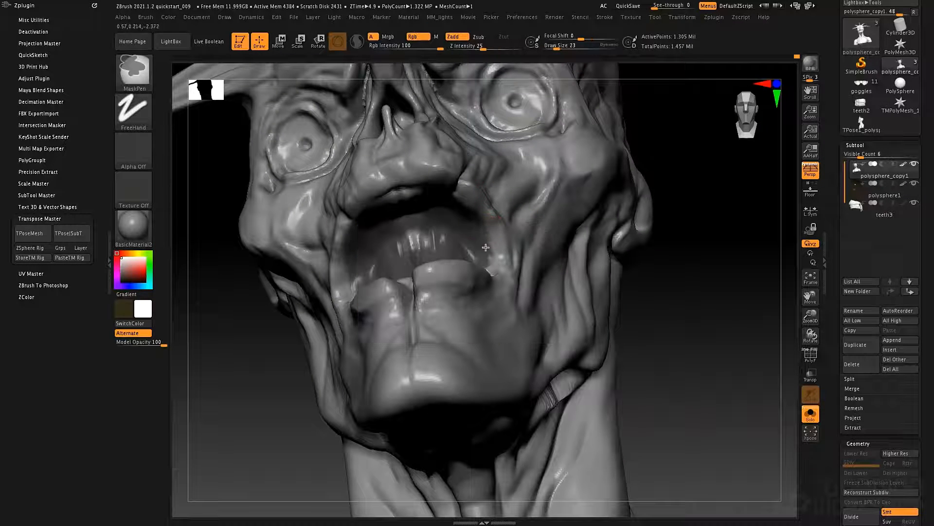
{"action": "right_click_drag", "start_coordinate": [489, 236], "coordinate": [440, 271]}
{"action": "key", "text": "ctrl"}
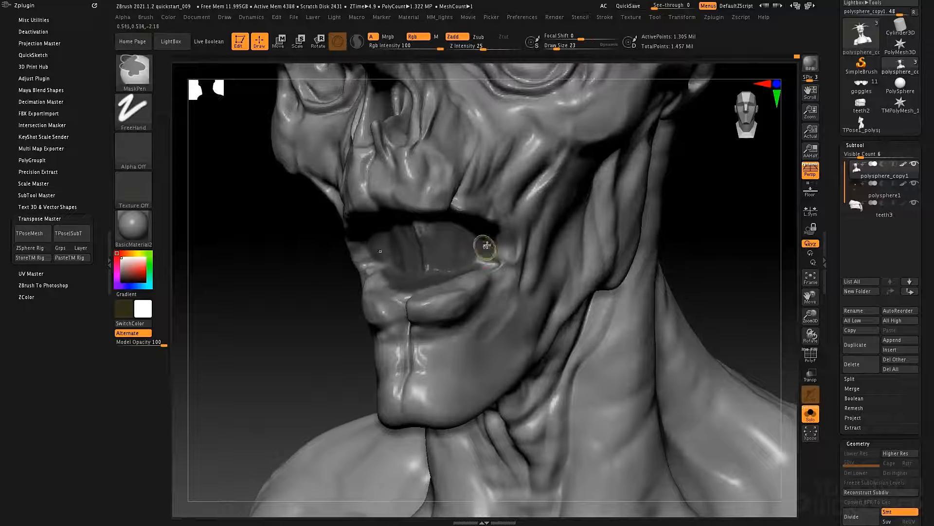
{"action": "right_click_drag", "start_coordinate": [488, 241], "coordinate": [479, 271]}
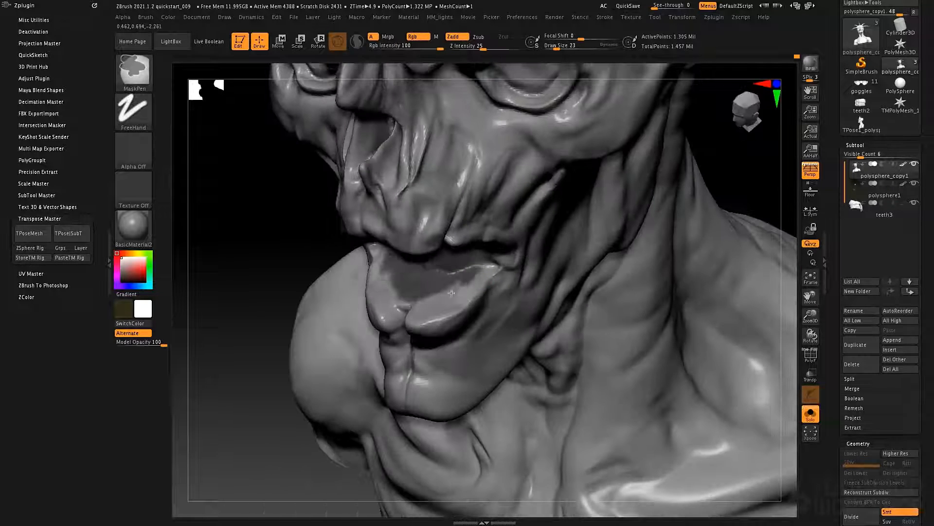
{"action": "key", "text": "ctrl"}
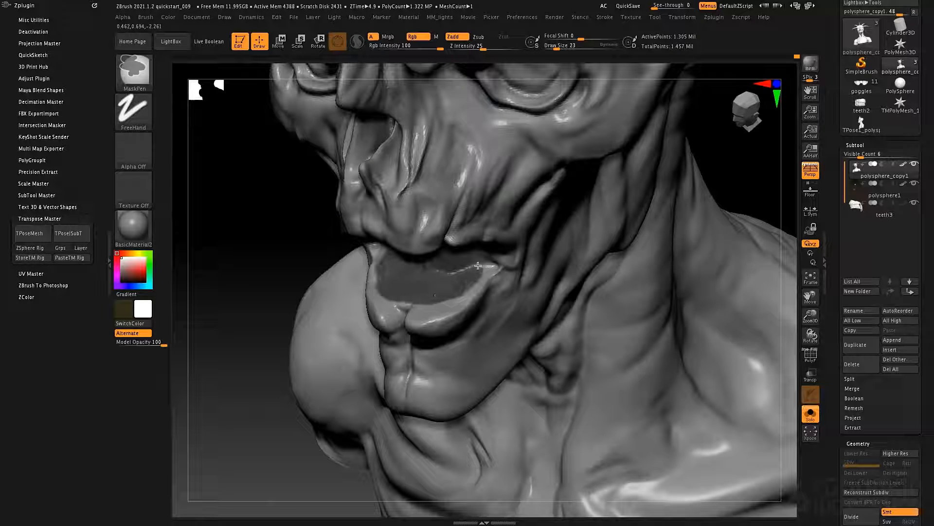
{"action": "right_click_drag", "start_coordinate": [475, 244], "coordinate": [480, 229]}
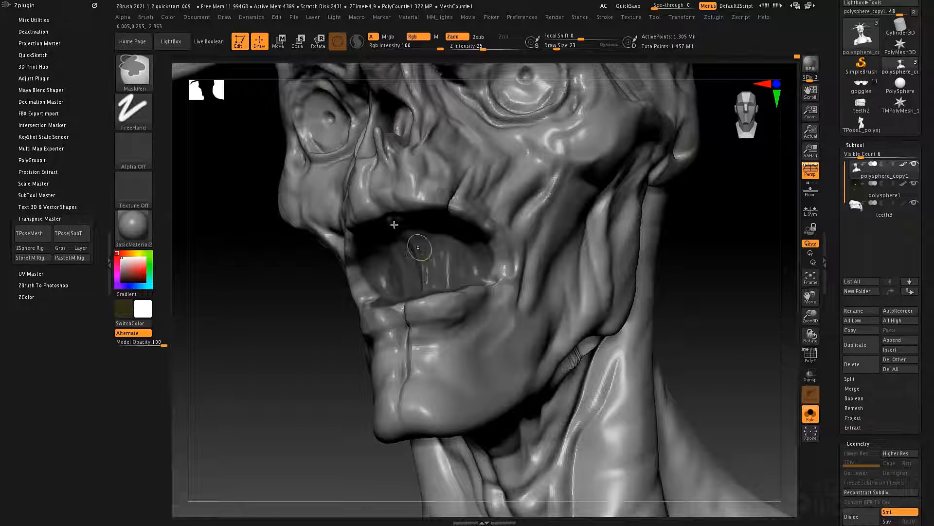
{"action": "left_click", "coordinate": [292, 361], "text": "ctrl"}
Push the unmasked mouth interior back into the head with the Move brush at draw size 115
{"action": "mouse_move", "coordinate": [431, 295]}
{"action": "right_mouse_down", "text": "ctrl"}
{"action": "mouse_move", "coordinate": [478, 290]}
{"action": "mouse_move", "coordinate": [443, 306]}
{"action": "right_mouse_up", "text": "ctrl"}
{"action": "key", "text": "b"}
{"action": "key", "text": "m"}
{"action": "key", "text": "v"}
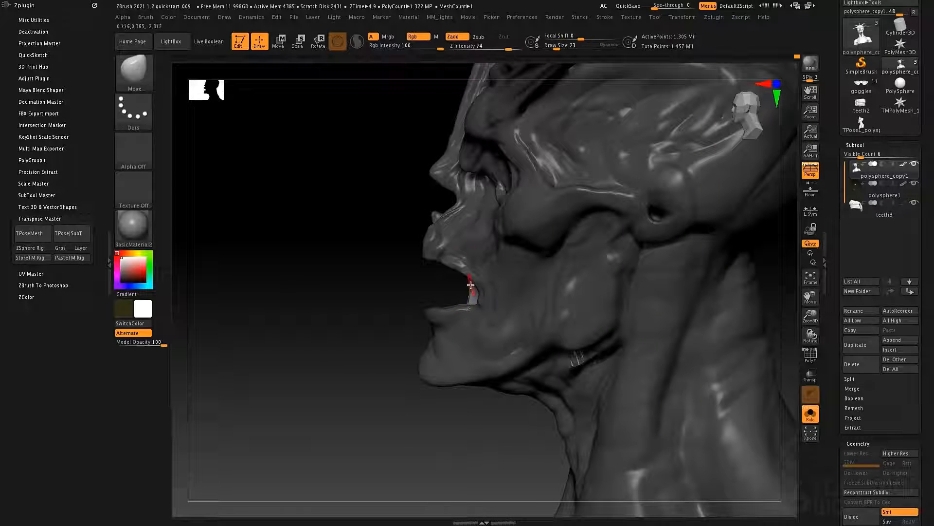
{"action": "key", "text": "space"}
{"action": "mouse_move", "coordinate": [471, 284]}
{"action": "left_mouse_down"}
{"action": "mouse_move", "coordinate": [482, 285]}
{"action": "mouse_move", "coordinate": [466, 246]}
{"action": "left_mouse_up"}
{"action": "right_click_drag", "start_coordinate": [450, 306], "coordinate": [399, 356]}
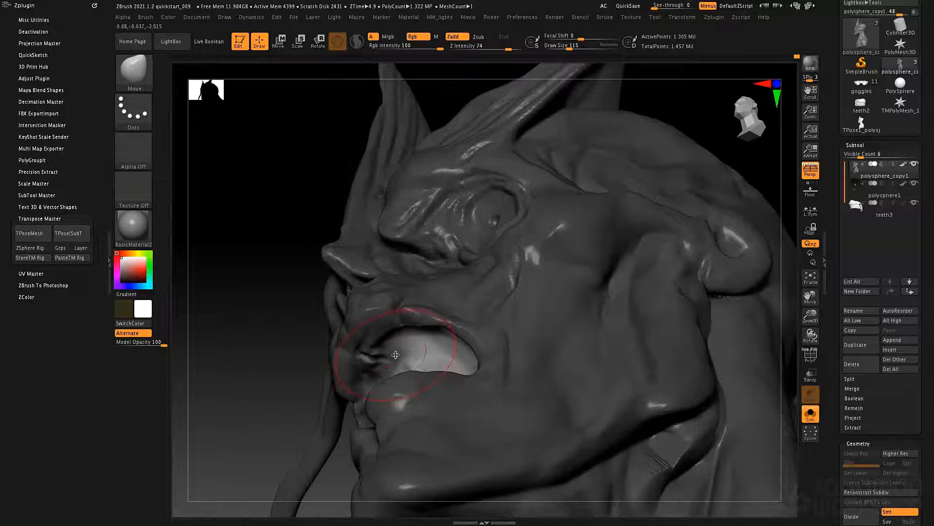
Reshape the front and sides of the mouth's inner wall with the Move brush at draw size 80
{"action": "key", "text": "space"}
{"action": "left_click_drag", "start_coordinate": [399, 355], "coordinate": [408, 342]}
{"action": "right_click_drag", "start_coordinate": [439, 326], "coordinate": [430, 377]}
{"action": "left_click_drag", "start_coordinate": [430, 377], "coordinate": [423, 379]}
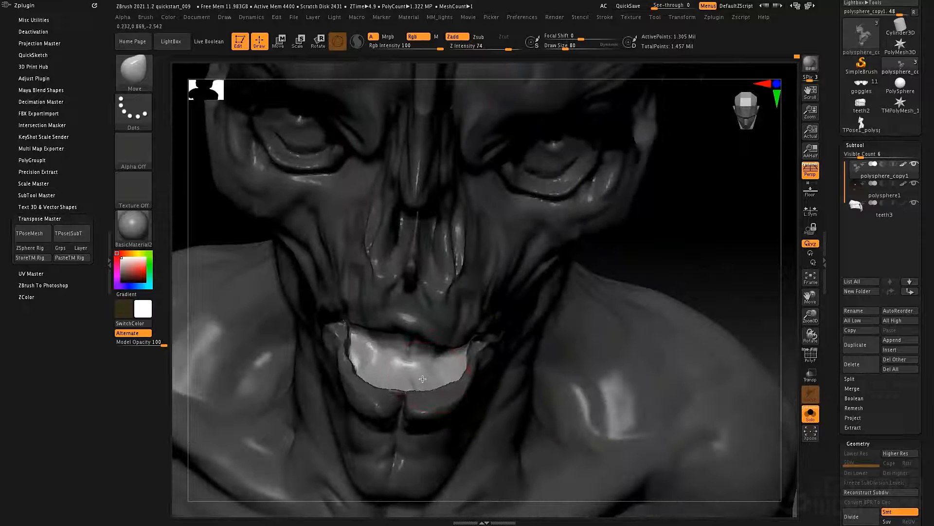
{"action": "mouse_move", "coordinate": [358, 354]}
{"action": "left_mouse_down"}
{"action": "mouse_move", "coordinate": [388, 358]}
{"action": "mouse_move", "coordinate": [374, 358]}
{"action": "left_mouse_up"}
{"action": "right_click_drag", "start_coordinate": [384, 361], "coordinate": [322, 348]}
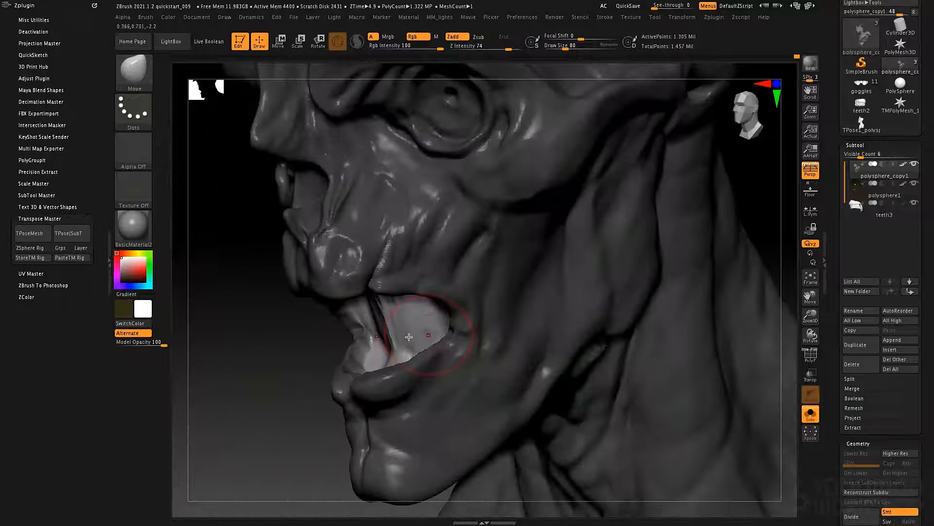
Pull the mouth's inner side wall deeper behind the mouth corner with the Move brush at draw size 175
{"action": "right_click_drag", "start_coordinate": [428, 339], "coordinate": [390, 326]}
{"action": "key", "text": "space"}
{"action": "left_click_drag", "start_coordinate": [413, 318], "coordinate": [417, 313]}
{"action": "key", "text": "space"}
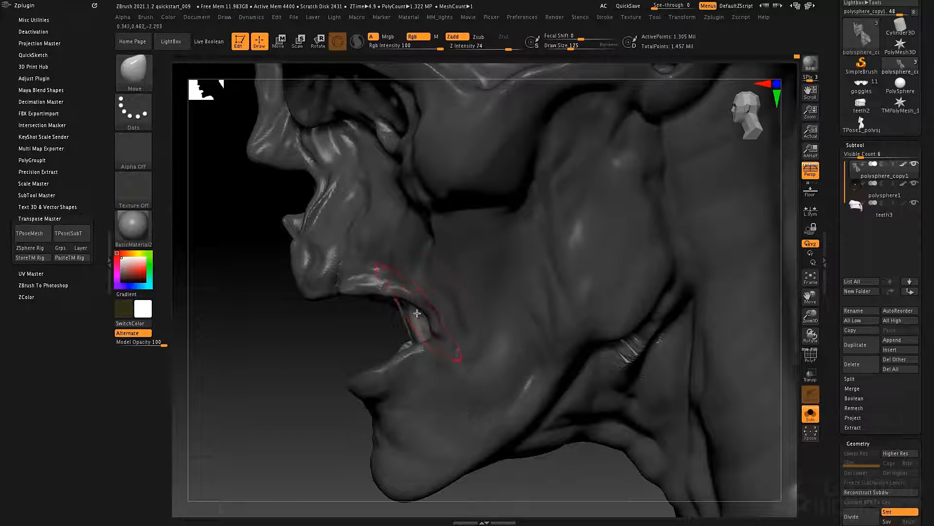
{"action": "right_click_drag", "start_coordinate": [383, 337], "coordinate": [241, 379]}
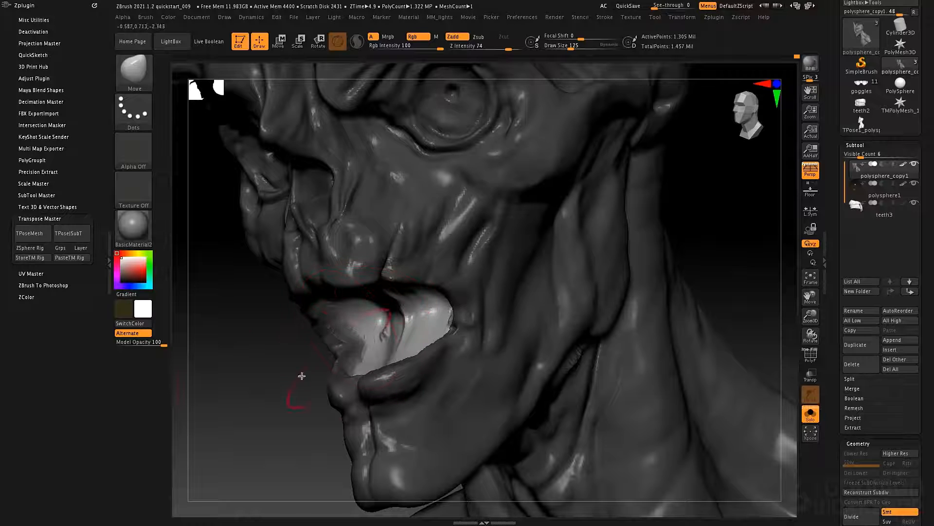
Clear the mask and remesh the head with DynaMesh
{"action": "left_click", "coordinate": [224, 337], "text": "ctrl"}
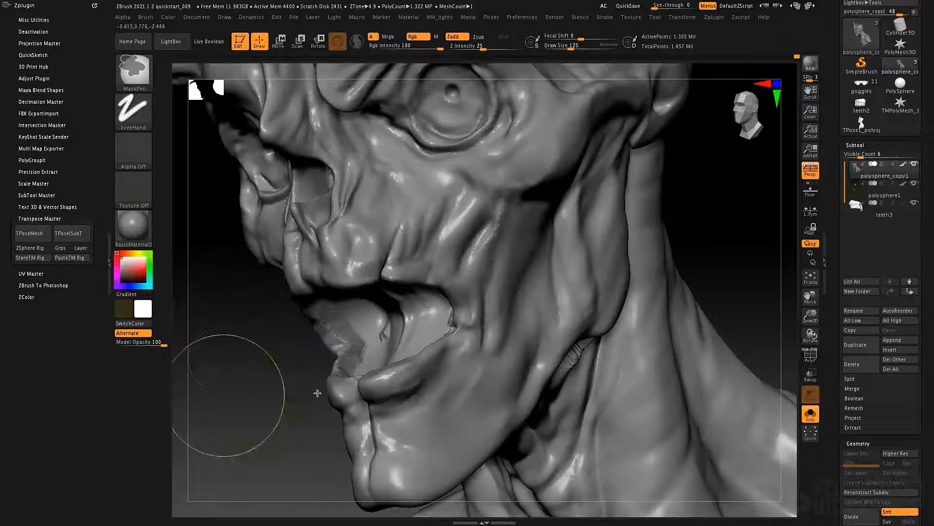
{"action": "left_click_drag", "start_coordinate": [242, 402], "coordinate": [328, 497], "text": "ctrl"}
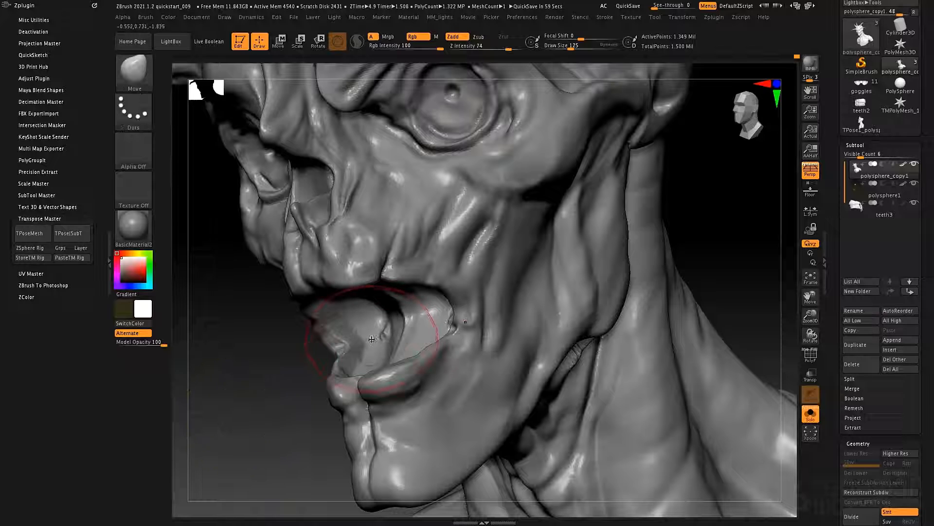
Even out the remeshed mouth interior, using the Move brush at draw sizes 37 and 52
{"action": "key", "text": "space"}
{"action": "left_click_drag", "start_coordinate": [372, 339], "coordinate": [348, 339]}
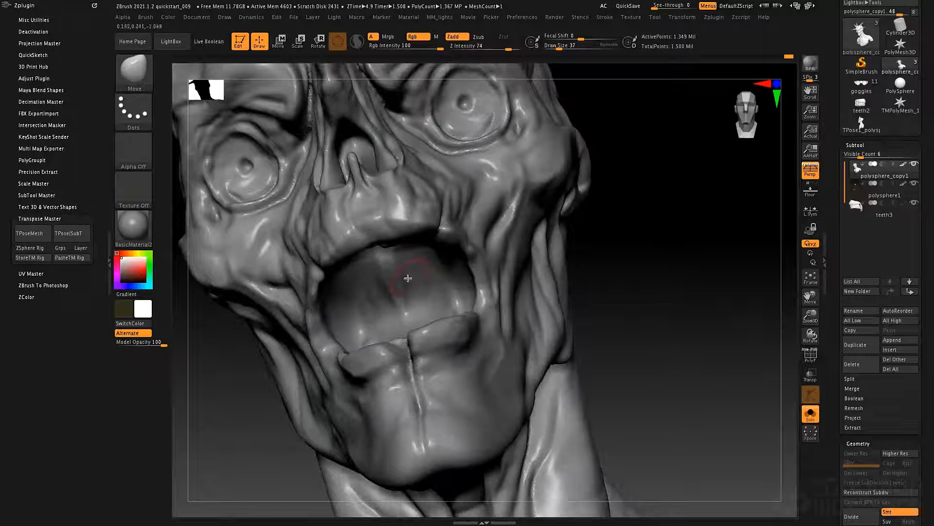
{"action": "key", "text": "space"}
Mask the mouth cavity again at draw size 52, and invert the mask so only the interior stays editable
{"action": "key", "text": "ctrl"}
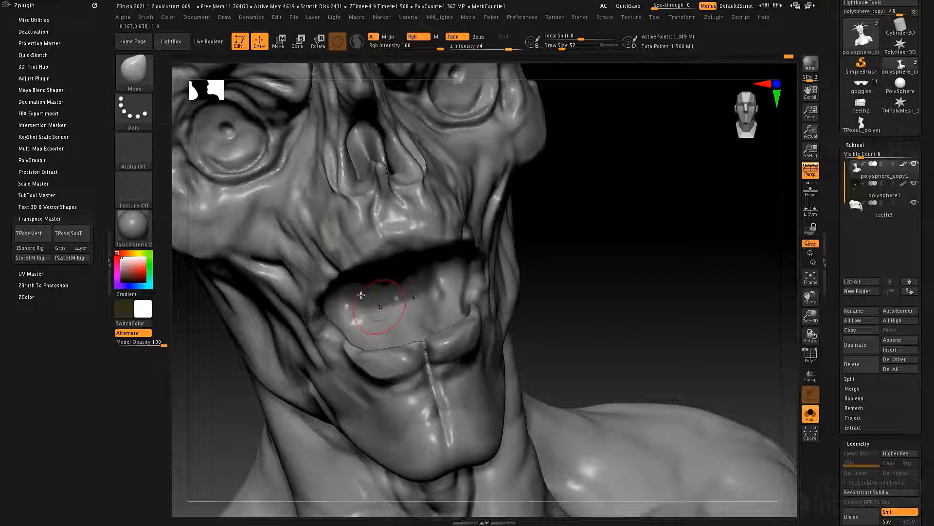
{"action": "mouse_move", "coordinate": [404, 311]}
{"action": "left_mouse_down", "text": "ctrl"}
{"action": "mouse_move", "coordinate": [380, 320]}
{"action": "mouse_move", "coordinate": [453, 287]}
{"action": "mouse_move", "coordinate": [396, 288]}
{"action": "left_mouse_up", "text": "ctrl"}
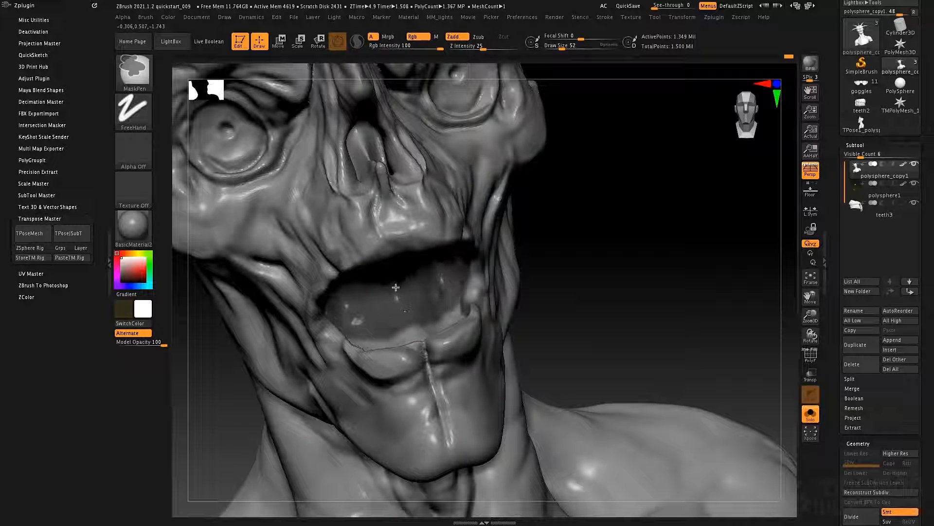
{"action": "mouse_move", "coordinate": [384, 321]}
{"action": "left_mouse_down", "text": "ctrl"}
{"action": "mouse_move", "coordinate": [370, 340]}
{"action": "mouse_move", "coordinate": [408, 288]}
{"action": "left_mouse_up", "text": "ctrl"}
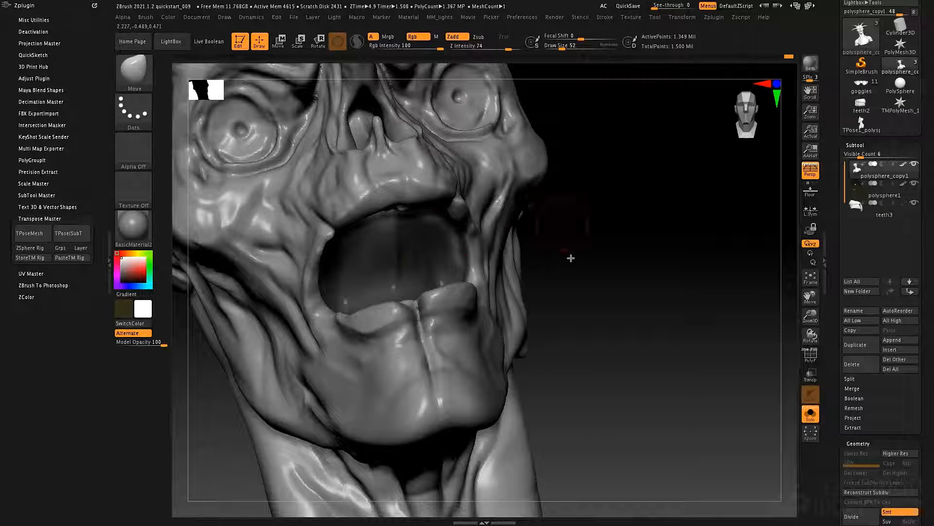
{"action": "mouse_move", "coordinate": [586, 298]}
{"action": "left_mouse_down"}
{"action": "mouse_move", "coordinate": [554, 307]}
{"action": "mouse_move", "coordinate": [539, 328]}
{"action": "mouse_move", "coordinate": [517, 327]}
{"action": "mouse_move", "coordinate": [521, 302]}
{"action": "left_mouse_up"}
{"action": "mouse_move", "coordinate": [522, 301]}
{"action": "right_mouse_down"}
{"action": "mouse_move", "coordinate": [471, 322]}
{"action": "mouse_move", "coordinate": [456, 357]}
{"action": "right_mouse_up"}
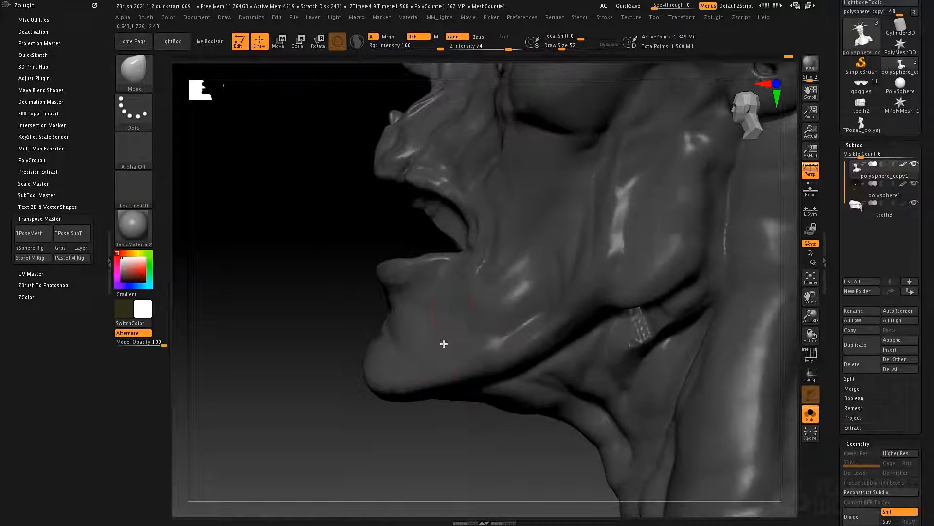
{"action": "right_click_drag", "start_coordinate": [448, 260], "coordinate": [384, 329], "text": "ctrl"}
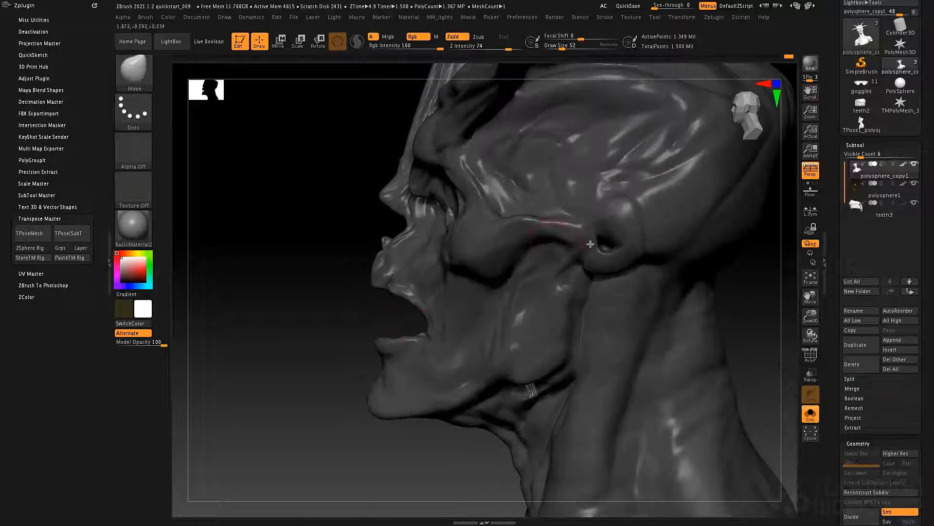
Activate the transform gizmo on the head and send it to the centre of the unmasked mesh
{"action": "key", "text": "w"}
{"action": "right_click_drag", "start_coordinate": [485, 318], "coordinate": [487, 272], "text": "ctrl"}
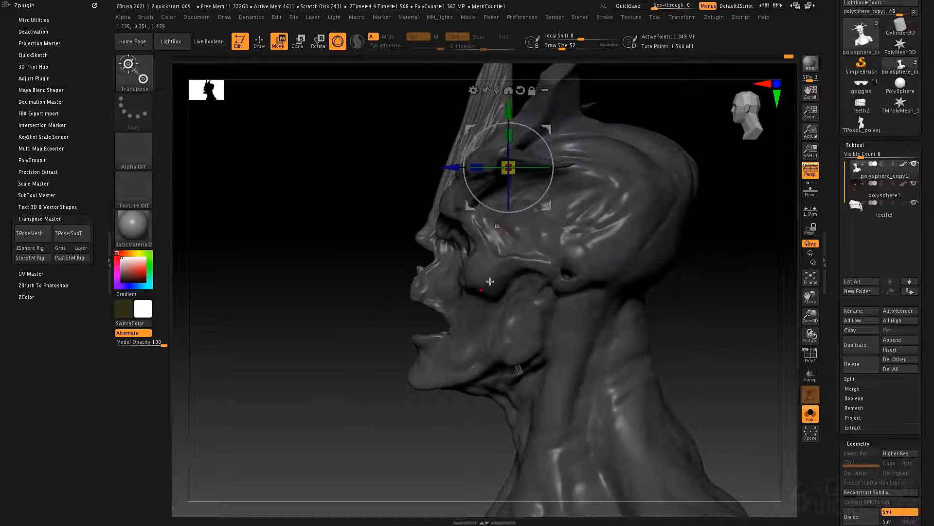
{"action": "left_click", "coordinate": [497, 90]}
{"action": "right_click_drag", "start_coordinate": [401, 312], "coordinate": [432, 259], "text": "alt"}
{"action": "right_click_drag", "start_coordinate": [436, 357], "coordinate": [434, 423], "text": "ctrl"}
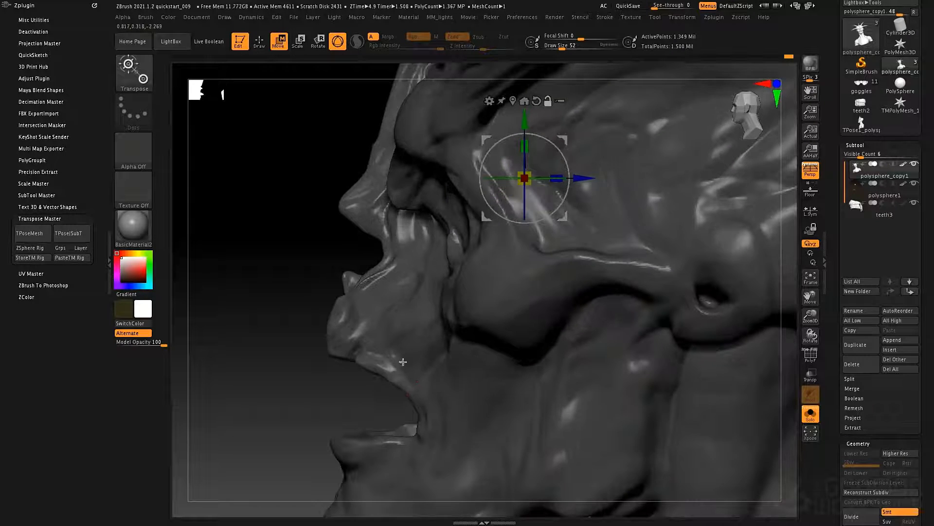
{"action": "right_click_drag", "start_coordinate": [402, 360], "coordinate": [407, 319], "text": "alt"}
Relocate the gizmo's pivot to the lower corner of the mouth opening in the side view
{"action": "right_click_drag", "start_coordinate": [625, 161], "coordinate": [468, 271], "text": "ctrl"}
{"action": "left_click", "coordinate": [540, 212], "text": "alt"}
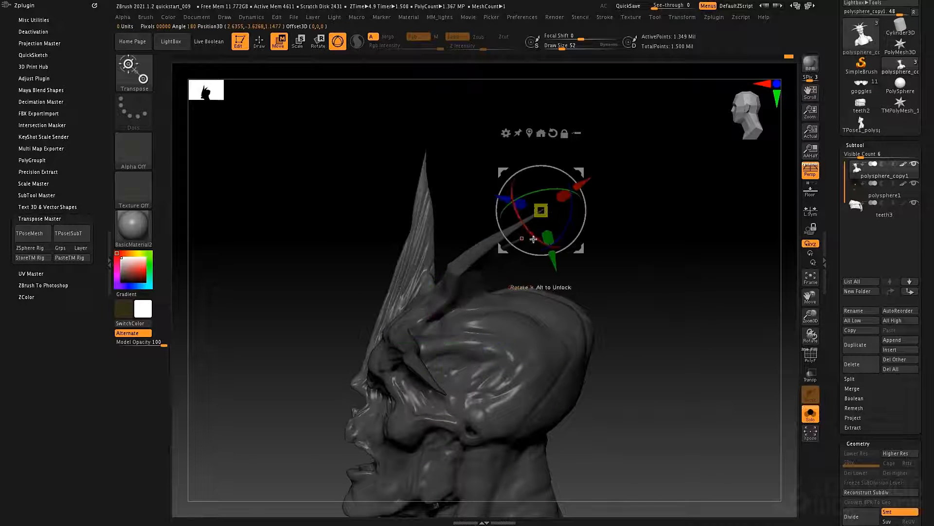
{"action": "right_click_drag", "start_coordinate": [434, 346], "coordinate": [492, 240], "text": "alt"}
{"action": "right_click_drag", "start_coordinate": [492, 290], "coordinate": [480, 440], "text": "ctrl"}
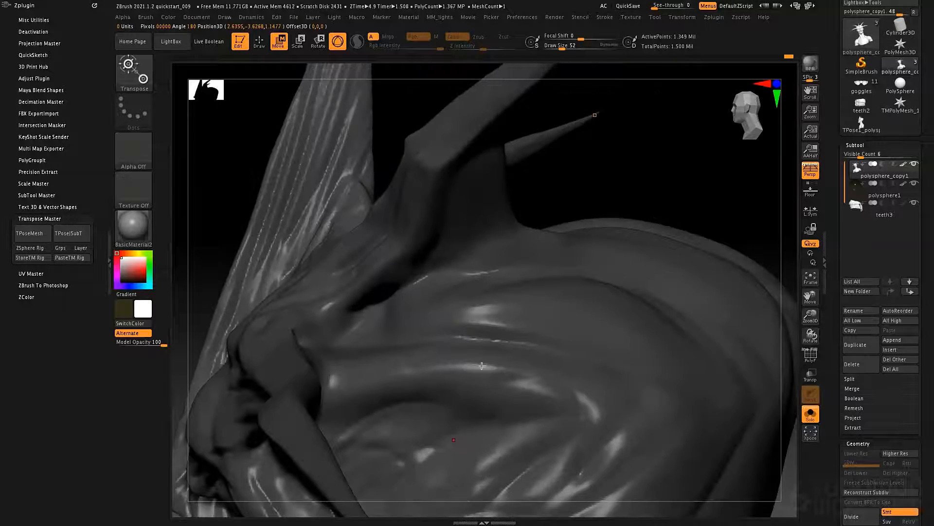
{"action": "right_click_drag", "start_coordinate": [409, 464], "coordinate": [461, 323], "text": "alt"}
{"action": "right_click_drag", "start_coordinate": [385, 375], "coordinate": [423, 317], "text": "alt"}
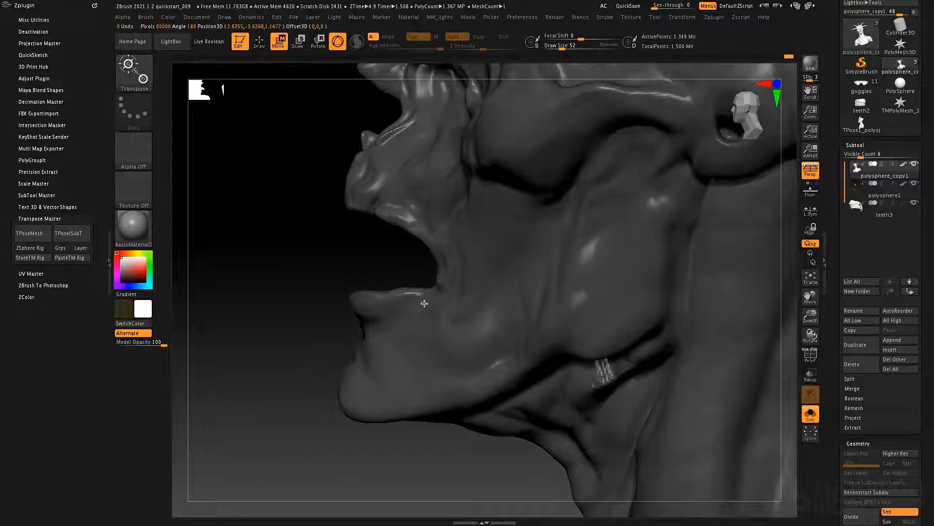
{"action": "left_click", "coordinate": [441, 296], "text": "alt"}
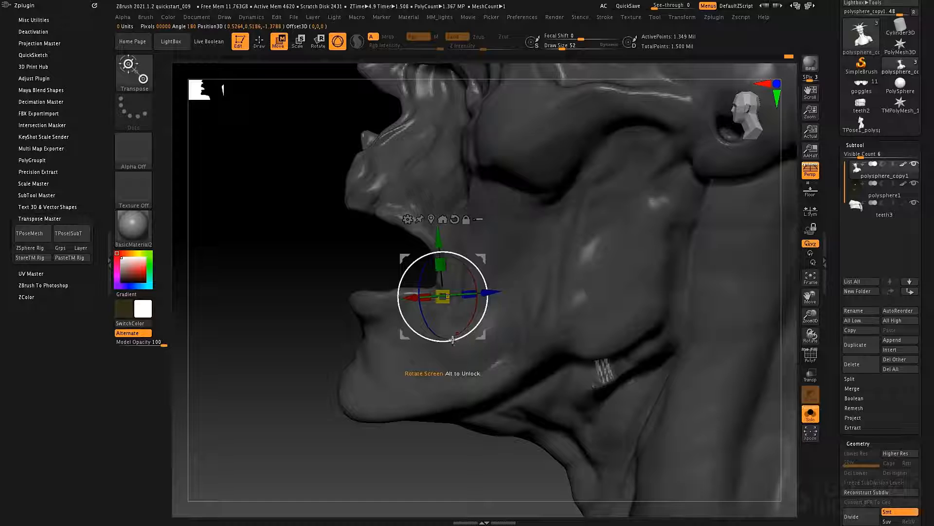
Reset the gizmo's orientation and push the unmasked mouth interior back, deeper into the head
{"action": "left_click", "coordinate": [433, 224]}
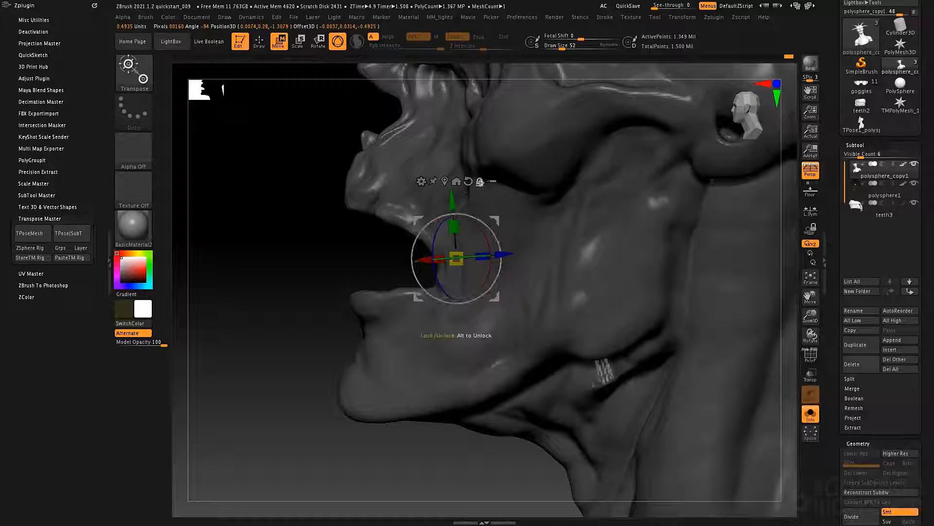
{"action": "left_click", "coordinate": [468, 181]}
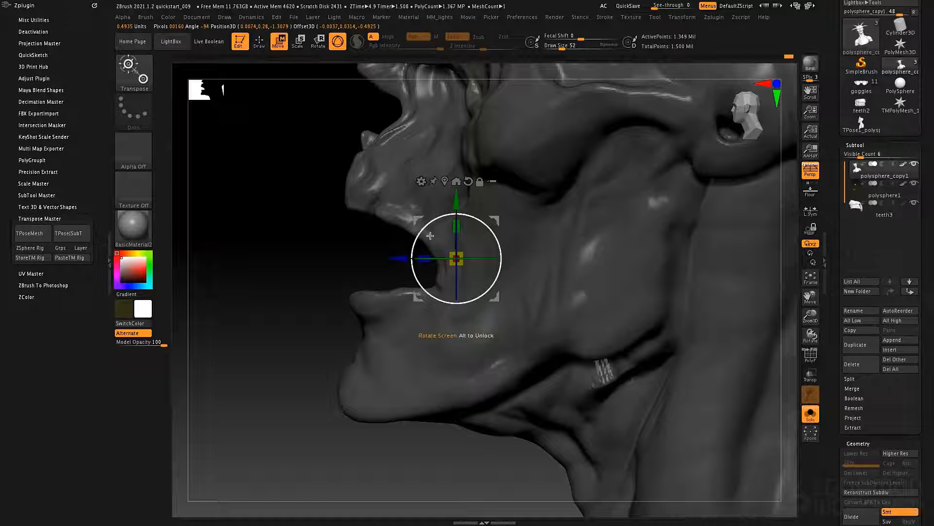
{"action": "left_click_drag", "start_coordinate": [402, 257], "coordinate": [447, 256]}
{"action": "mouse_move", "coordinate": [317, 292]}
{"action": "left_mouse_down"}
{"action": "mouse_move", "coordinate": [353, 291]}
{"action": "mouse_move", "coordinate": [344, 313]}
{"action": "mouse_move", "coordinate": [318, 302]}
{"action": "left_mouse_up"}
{"action": "left_click_drag", "start_coordinate": [458, 259], "coordinate": [484, 254]}
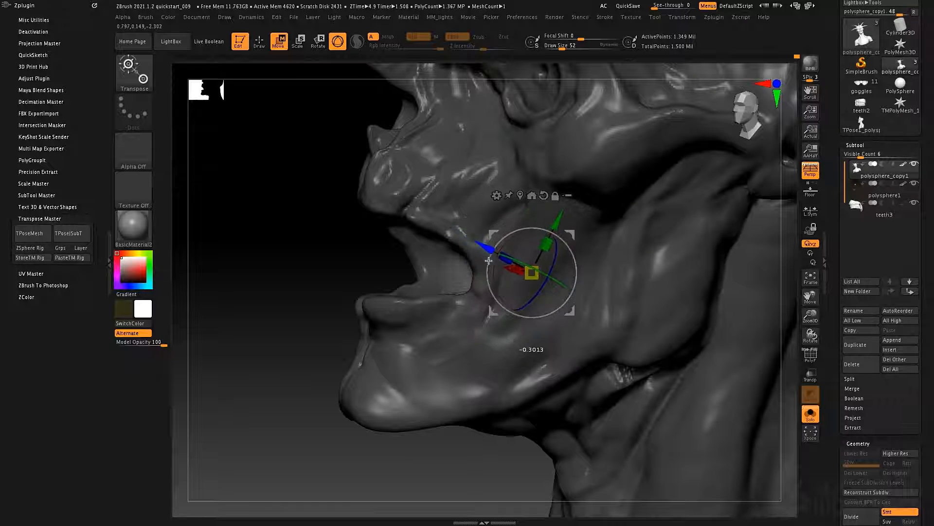
{"action": "left_click_drag", "start_coordinate": [287, 306], "coordinate": [255, 366]}
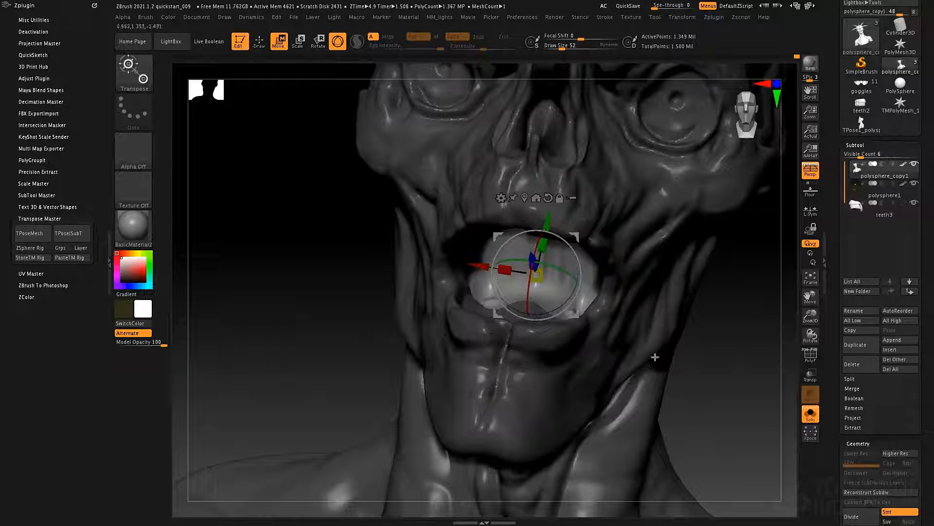
Clear the mask, remesh the head with DynaMesh, and return to sculpting with the Move brush
{"action": "left_click_drag", "start_coordinate": [714, 330], "coordinate": [724, 424], "text": "ctrl"}
{"action": "left_click_drag", "start_coordinate": [727, 326], "coordinate": [732, 423], "text": "ctrl"}
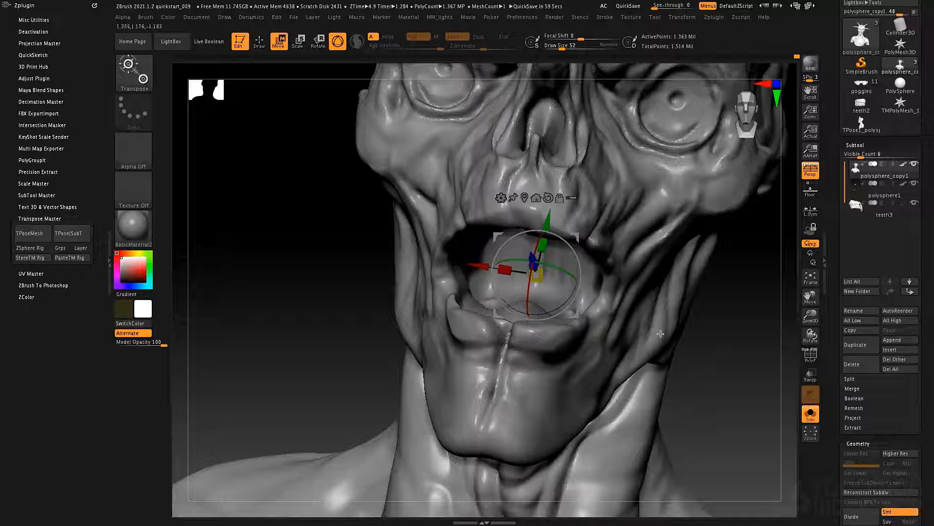
{"action": "key", "text": "q"}
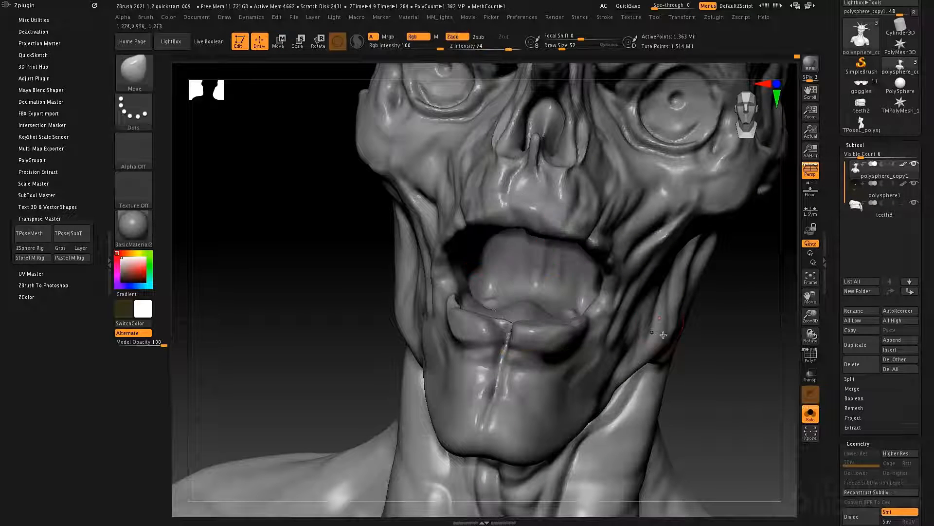
Paint a mask over the head mesh's surfaces inside both eye sockets at draw size 52
{"action": "right_click_drag", "start_coordinate": [647, 351], "coordinate": [556, 420], "text": "alt"}
{"action": "right_click_drag", "start_coordinate": [542, 255], "coordinate": [536, 247]}
{"action": "mouse_move", "coordinate": [540, 234]}
{"action": "left_mouse_down", "text": "ctrl"}
{"action": "mouse_move", "coordinate": [564, 258]}
{"action": "mouse_move", "coordinate": [530, 253]}
{"action": "mouse_move", "coordinate": [531, 262]}
{"action": "mouse_move", "coordinate": [549, 250]}
{"action": "left_mouse_up", "text": "ctrl"}
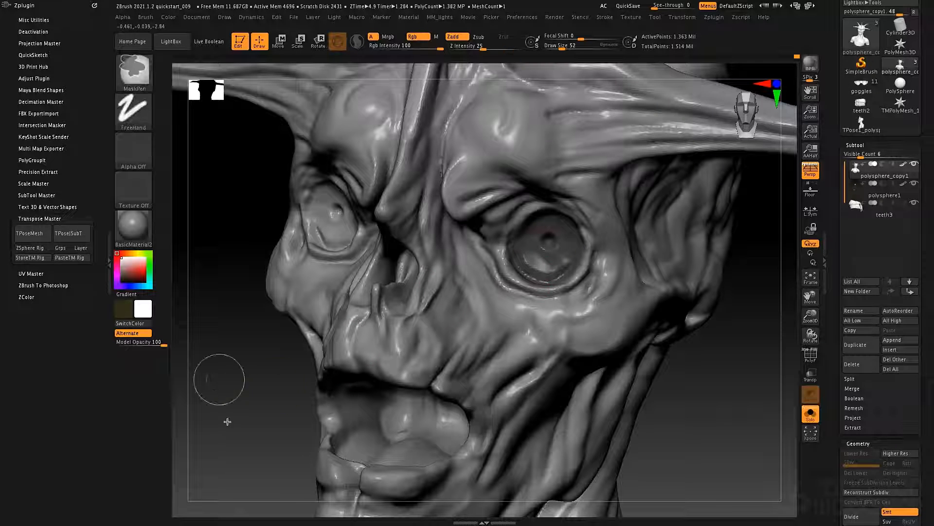
{"action": "left_click_drag", "start_coordinate": [219, 380], "coordinate": [228, 419], "text": "ctrl"}
{"action": "mouse_move", "coordinate": [549, 249]}
{"action": "left_mouse_down", "text": "ctrl"}
{"action": "mouse_move", "coordinate": [545, 243]}
{"action": "mouse_move", "coordinate": [559, 239]}
{"action": "mouse_move", "coordinate": [554, 248]}
{"action": "mouse_move", "coordinate": [552, 232]}
{"action": "mouse_move", "coordinate": [574, 253]}
{"action": "mouse_move", "coordinate": [560, 278]}
{"action": "mouse_move", "coordinate": [550, 239]}
{"action": "mouse_move", "coordinate": [580, 248]}
{"action": "left_mouse_up", "text": "ctrl"}
Show all subtools and refine the mask around the edge of the eyeballs at draw size 25
{"action": "left_click", "coordinate": [811, 413]}
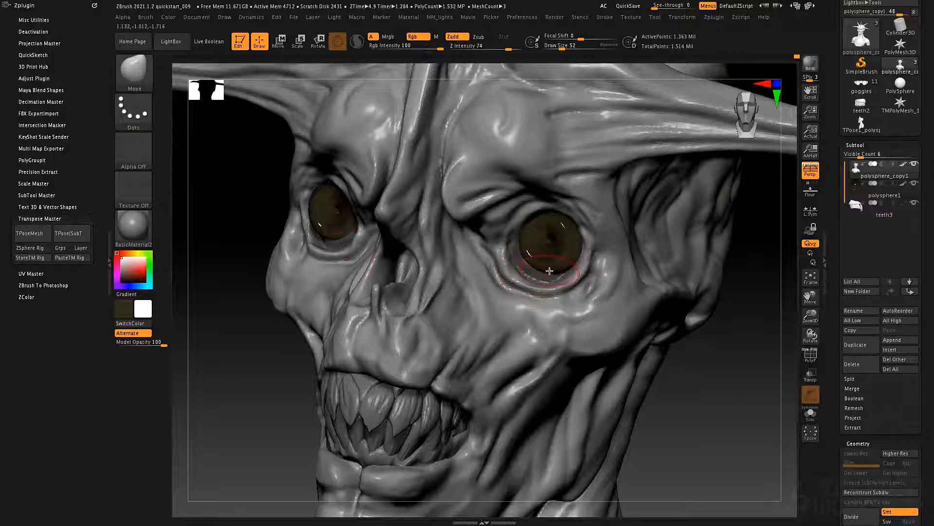
{"action": "key", "text": "space"}
{"action": "left_click_drag", "start_coordinate": [550, 271], "coordinate": [539, 271]}
{"action": "key", "text": "ctrl"}
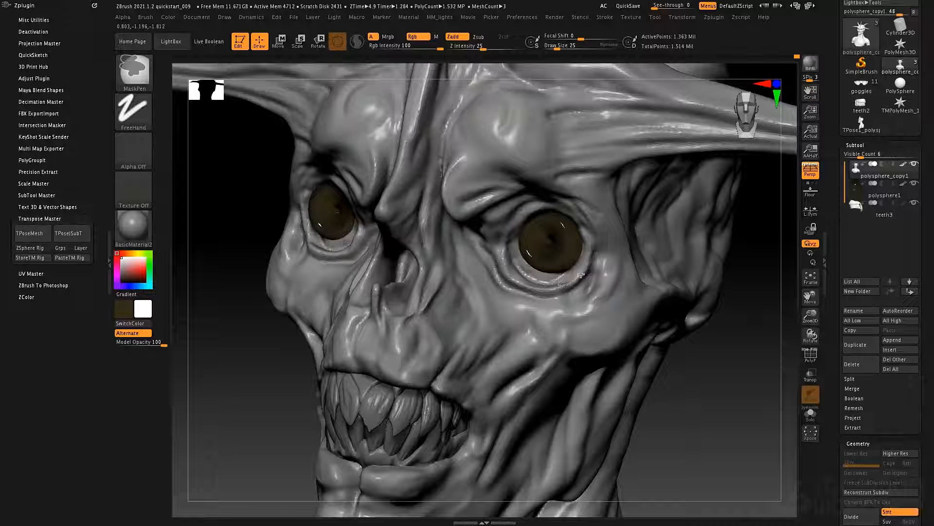
{"action": "mouse_move", "coordinate": [448, 313]}
{"action": "right_mouse_down"}
{"action": "mouse_move", "coordinate": [501, 302]}
{"action": "mouse_move", "coordinate": [494, 311]}
{"action": "mouse_move", "coordinate": [500, 287]}
{"action": "right_mouse_up"}
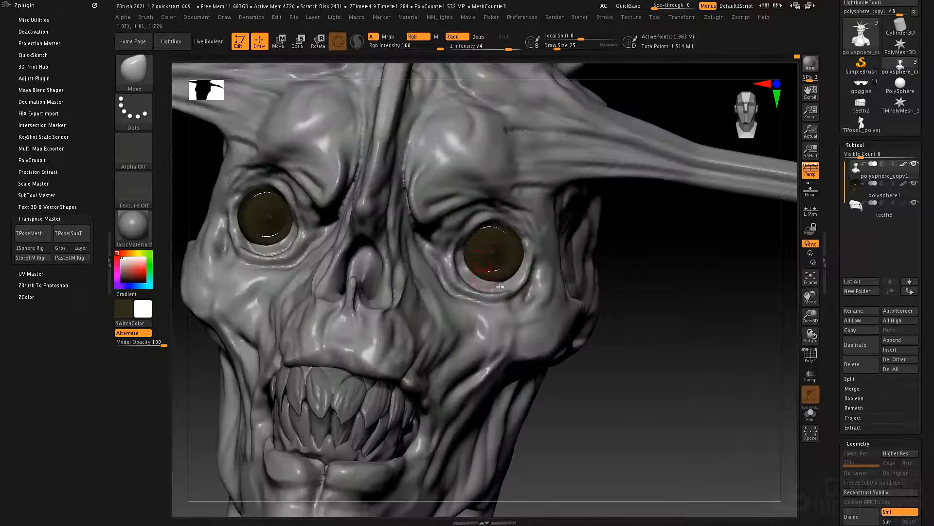
Adjust the eye socket mask by growing, sharpening and shrinking it
{"action": "scroll", "coordinate": [856, 316], "scroll_direction": "down", "scroll_amount": 10}
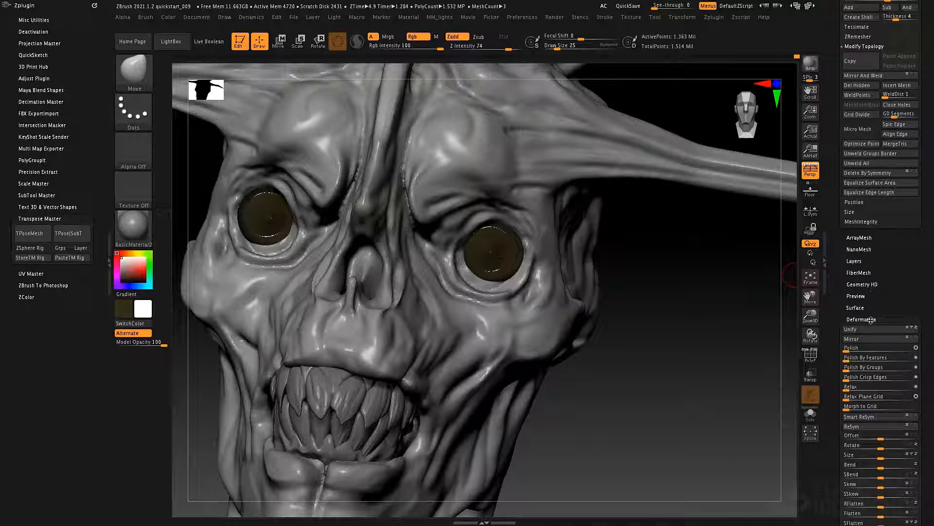
{"action": "left_click", "coordinate": [861, 319]}
{"action": "scroll", "coordinate": [866, 195], "scroll_direction": "up", "scroll_amount": 3}
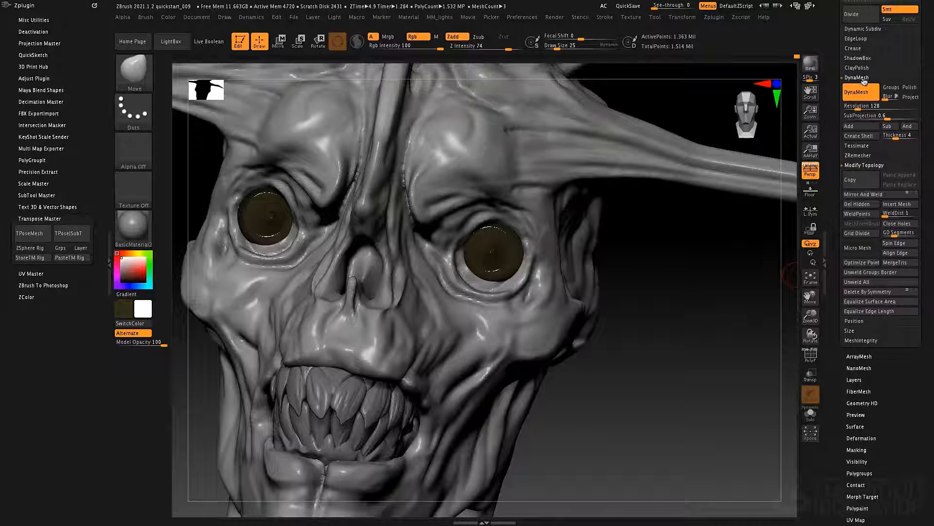
{"action": "left_click", "coordinate": [861, 78]}
{"action": "left_click", "coordinate": [864, 113]}
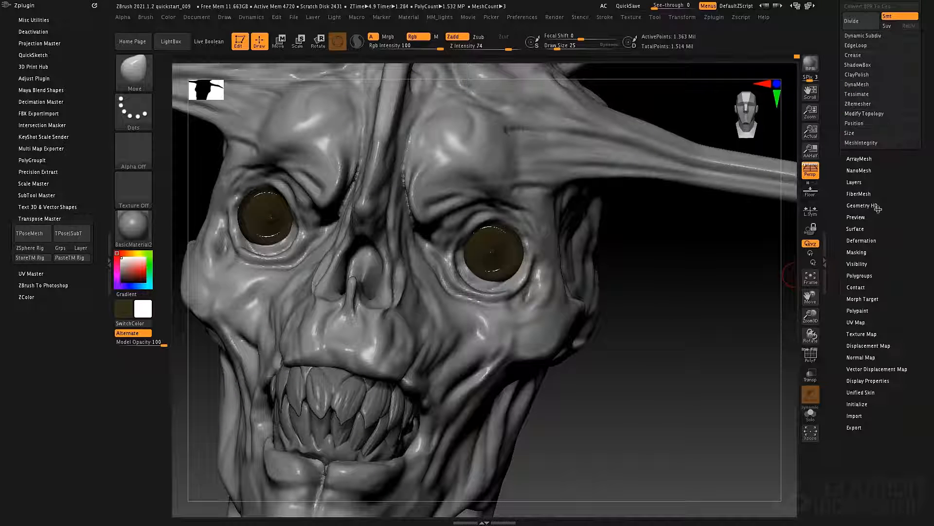
{"action": "left_click_drag", "start_coordinate": [906, 288], "coordinate": [906, 280]}
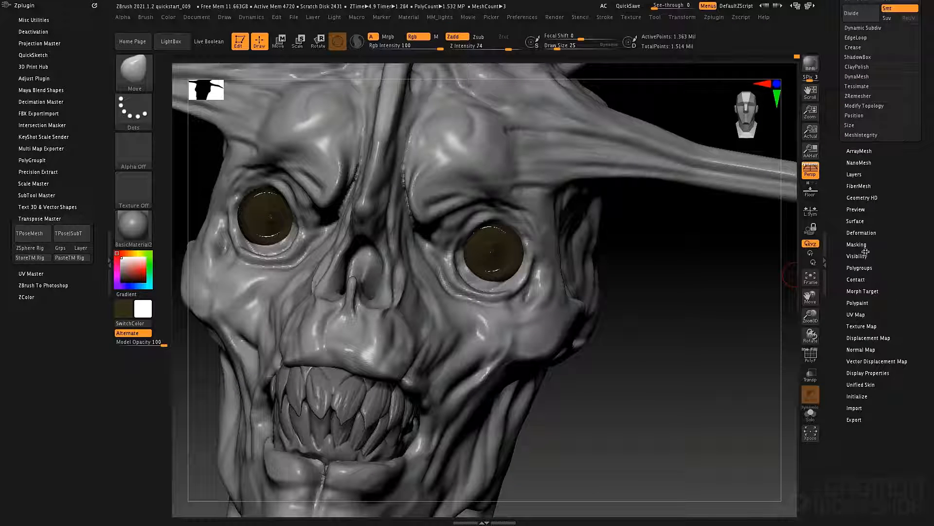
{"action": "left_click", "coordinate": [864, 248]}
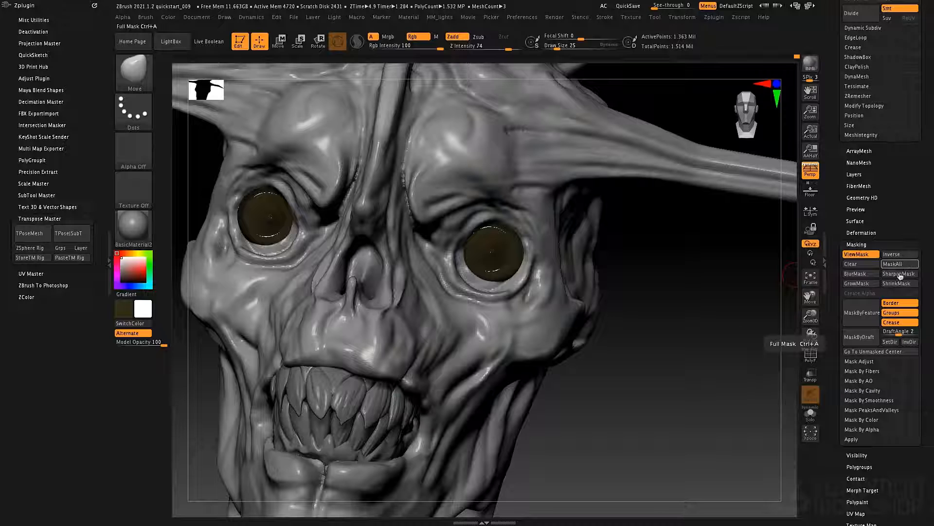
{"action": "left_click", "coordinate": [866, 288]}
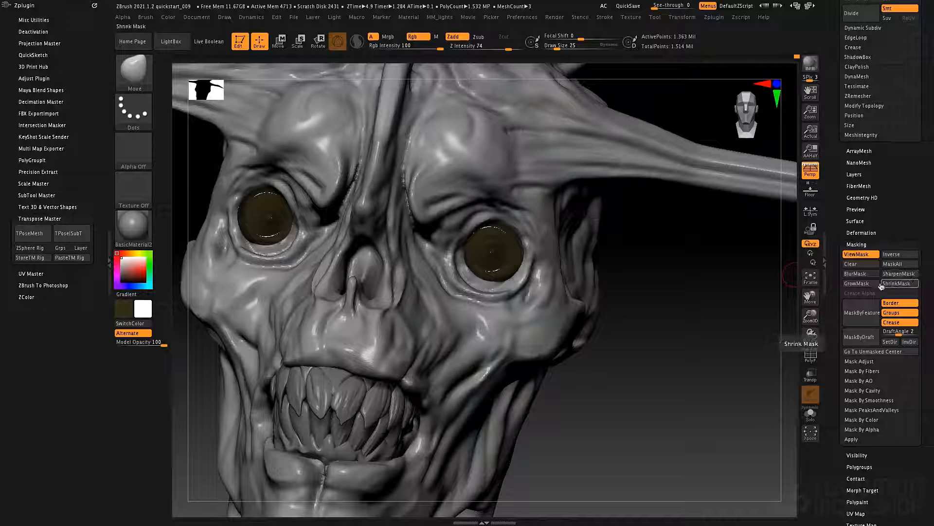
{"action": "left_click", "coordinate": [862, 285]}
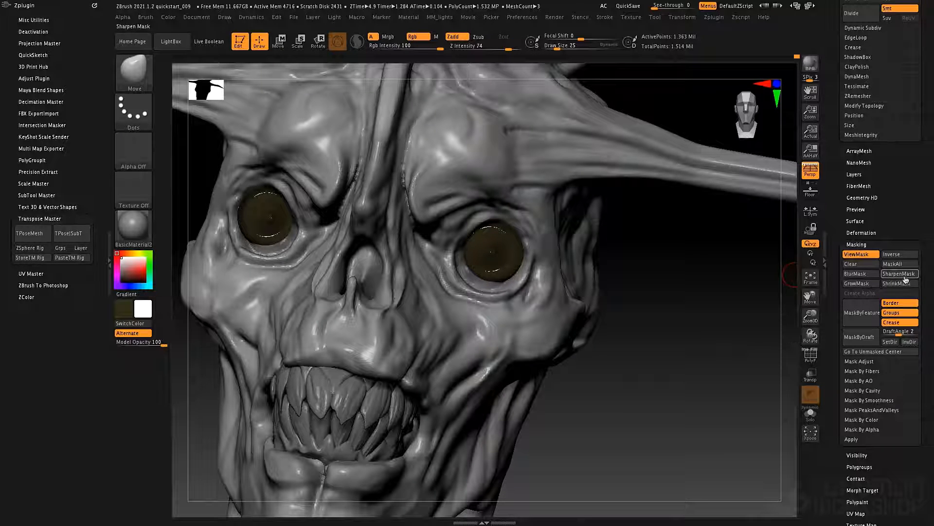
{"action": "left_click", "coordinate": [896, 275]}
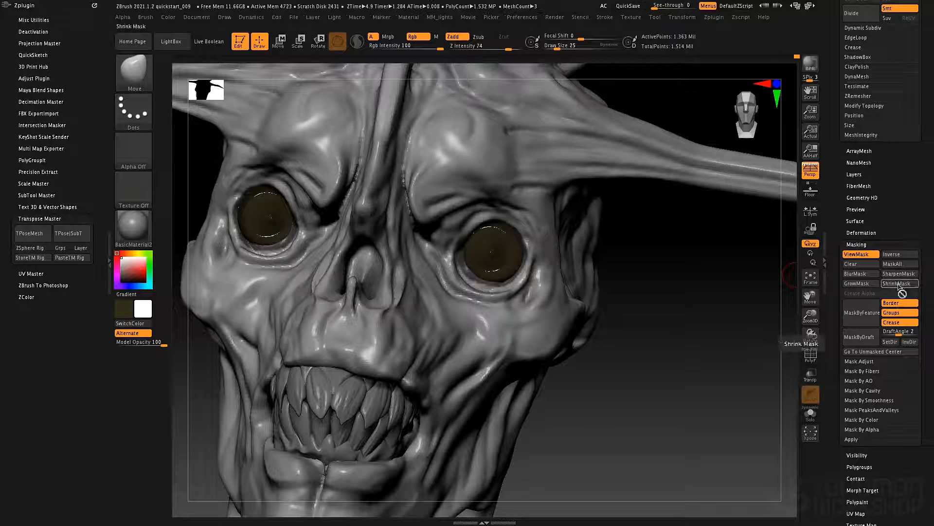
{"action": "left_click", "coordinate": [894, 287]}
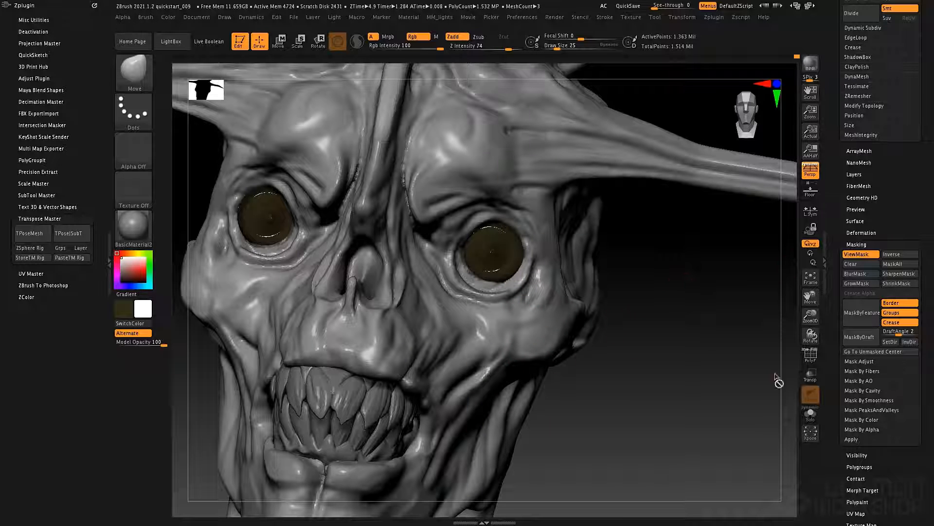
Isolate the head and invert the mask so only the surfaces inside the eye sockets stay editable
{"action": "left_click", "coordinate": [810, 413]}
{"action": "key", "text": "ctrl"}
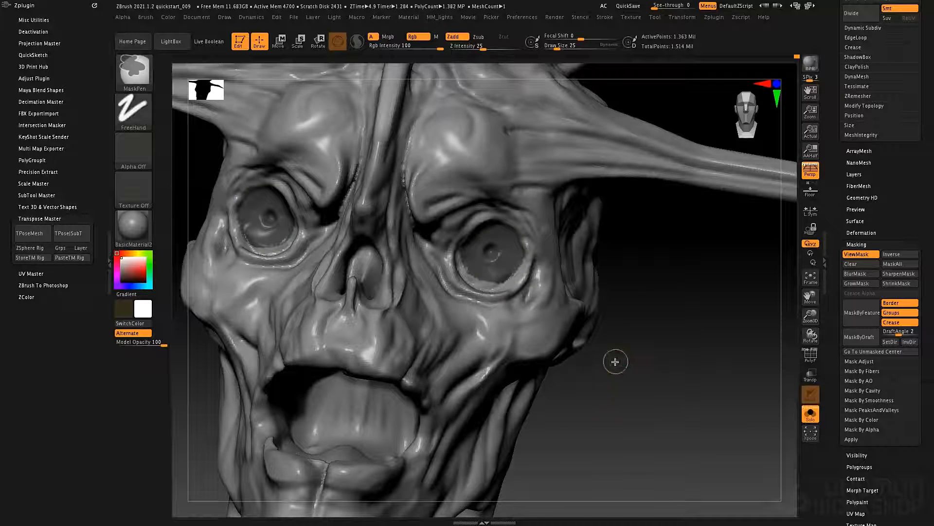
{"action": "left_click", "coordinate": [615, 361], "text": "ctrl"}
Push the unmasked eye surfaces into the sockets with the Move brush at draw sizes 93 and 69, and remesh the head with DynaMesh
{"action": "key", "text": "space"}
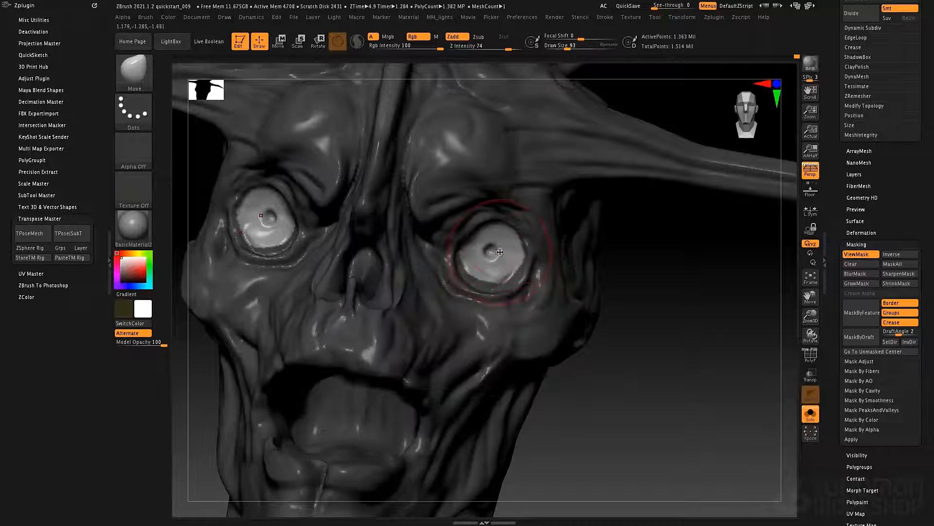
{"action": "key", "text": "space"}
{"action": "mouse_move", "coordinate": [500, 252]}
{"action": "left_mouse_down"}
{"action": "mouse_move", "coordinate": [471, 258]}
{"action": "mouse_move", "coordinate": [468, 279]}
{"action": "mouse_move", "coordinate": [501, 248]}
{"action": "mouse_move", "coordinate": [473, 236]}
{"action": "mouse_move", "coordinate": [462, 250]}
{"action": "mouse_move", "coordinate": [474, 257]}
{"action": "left_mouse_up"}
{"action": "key", "text": "space"}
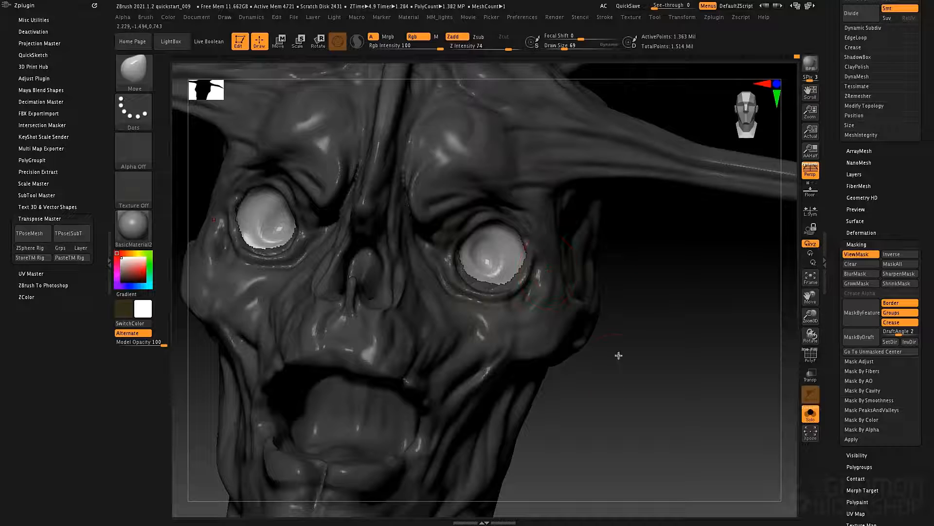
{"action": "left_click_drag", "start_coordinate": [634, 255], "coordinate": [637, 370], "text": "ctrl"}
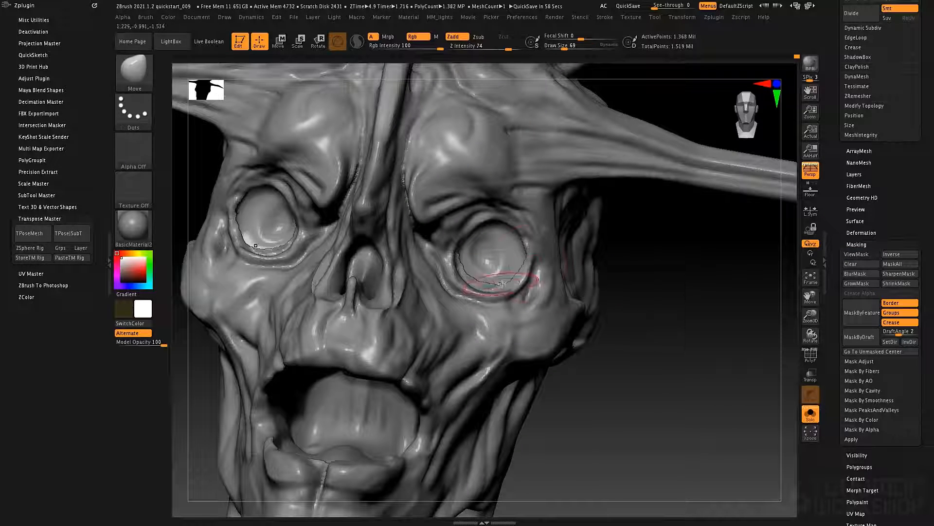
Smooth the remeshed edge between the lower eyelid and the eye surface at draw size 49
{"action": "key", "text": "space"}
{"action": "mouse_move", "coordinate": [503, 285]}
{"action": "left_mouse_down"}
{"action": "mouse_move", "coordinate": [486, 275]}
{"action": "mouse_move", "coordinate": [475, 282]}
{"action": "mouse_move", "coordinate": [511, 280]}
{"action": "left_mouse_up"}
{"action": "right_click_drag", "start_coordinate": [449, 286], "coordinate": [447, 317], "text": "ctrl"}
{"action": "right_click_drag", "start_coordinate": [560, 285], "coordinate": [567, 286]}
{"action": "mouse_move", "coordinate": [564, 283]}
{"action": "left_mouse_down", "text": "shift"}
{"action": "mouse_move", "coordinate": [573, 223]}
{"action": "mouse_move", "coordinate": [491, 263]}
{"action": "mouse_move", "coordinate": [522, 286]}
{"action": "left_mouse_up", "text": "shift"}
Thicken the lower eyelid rim up to its outer corner with the Inflat brush, bringing the other subtools back into view
{"action": "key", "text": "b"}
{"action": "key", "text": "i"}
{"action": "key", "text": "n"}
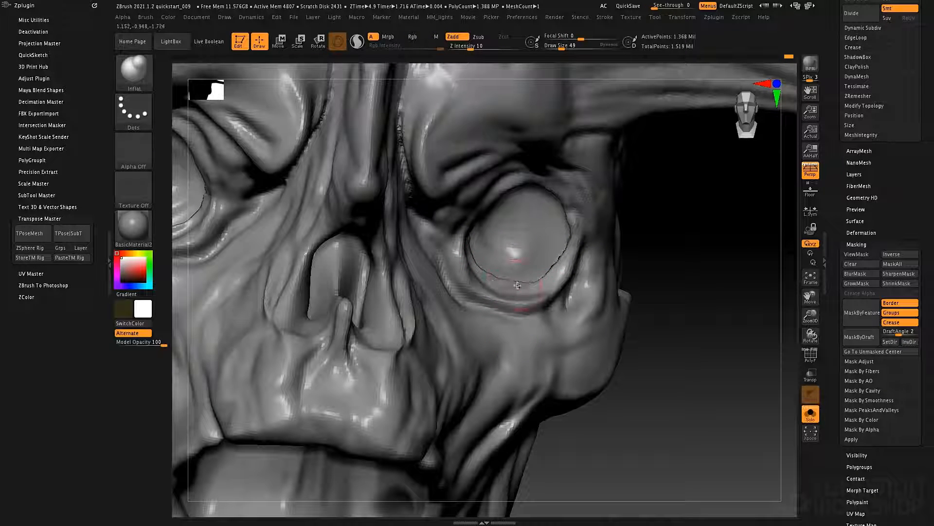
{"action": "right_click_drag", "start_coordinate": [518, 285], "coordinate": [508, 304]}
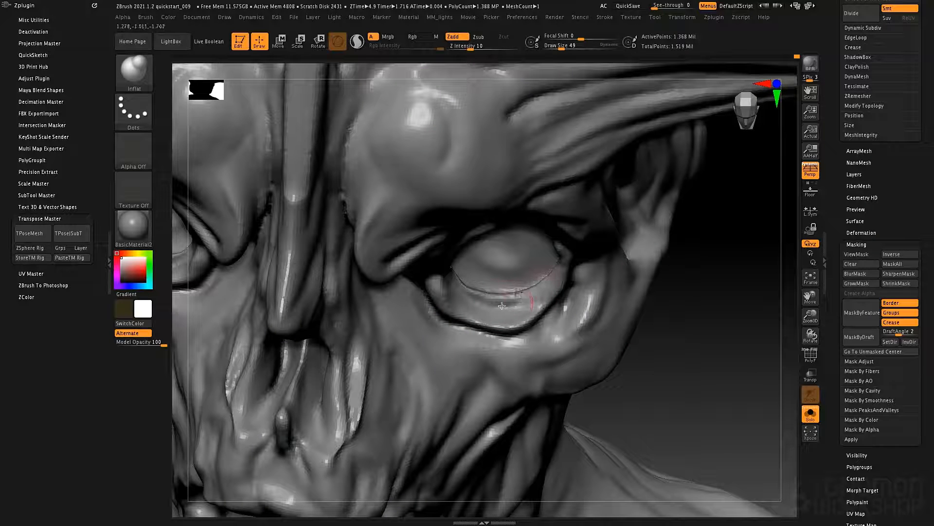
{"action": "mouse_move", "coordinate": [488, 303]}
{"action": "left_mouse_down"}
{"action": "mouse_move", "coordinate": [464, 288]}
{"action": "mouse_move", "coordinate": [533, 299]}
{"action": "left_mouse_up"}
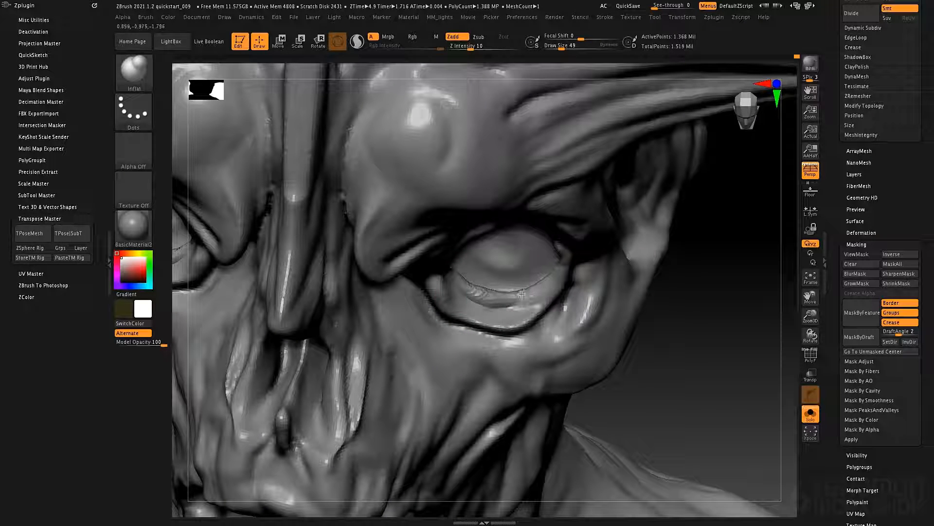
{"action": "left_click", "coordinate": [810, 413]}
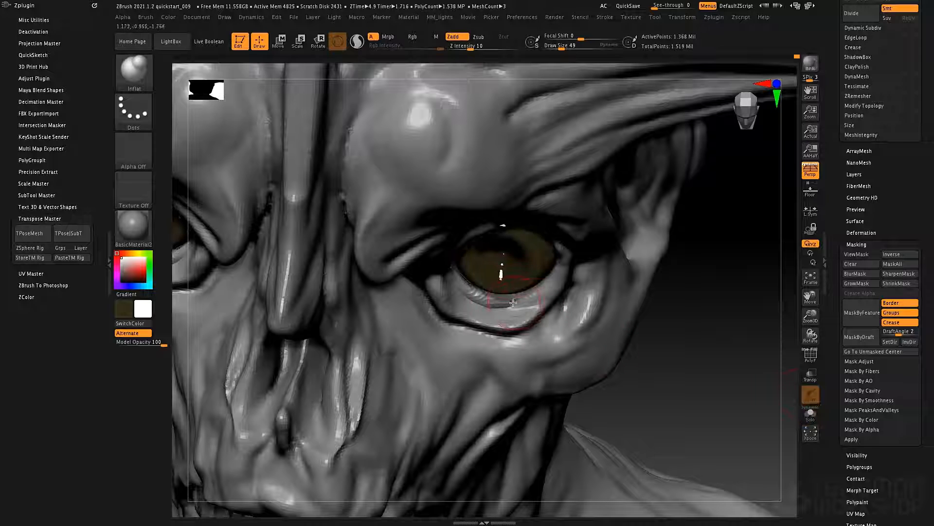
{"action": "left_click_drag", "start_coordinate": [524, 299], "coordinate": [551, 271]}
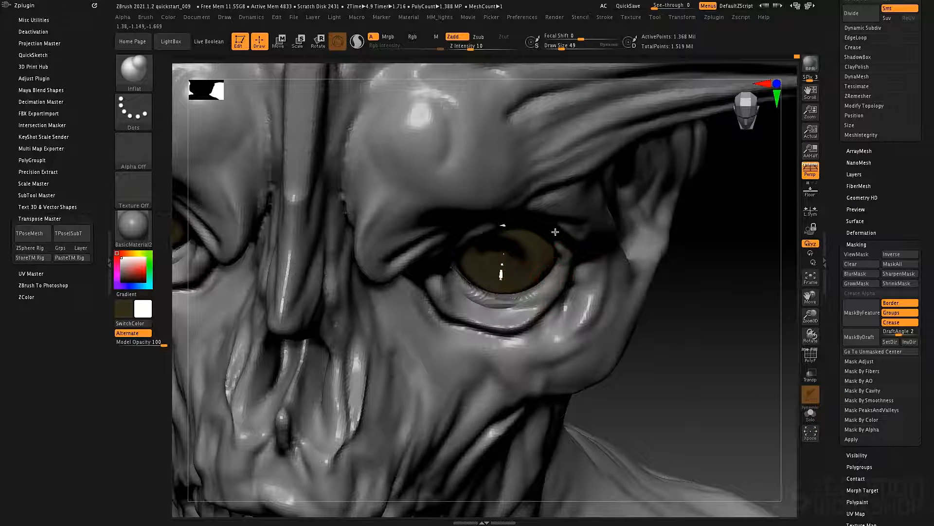
Carve creases around the upper, outer and lower eyelid rims with the DamStandard brush at draw size 30
{"action": "mouse_move", "coordinate": [555, 233]}
{"action": "right_mouse_down"}
{"action": "mouse_move", "coordinate": [551, 204]}
{"action": "mouse_move", "coordinate": [535, 198]}
{"action": "mouse_move", "coordinate": [438, 244]}
{"action": "right_mouse_up"}
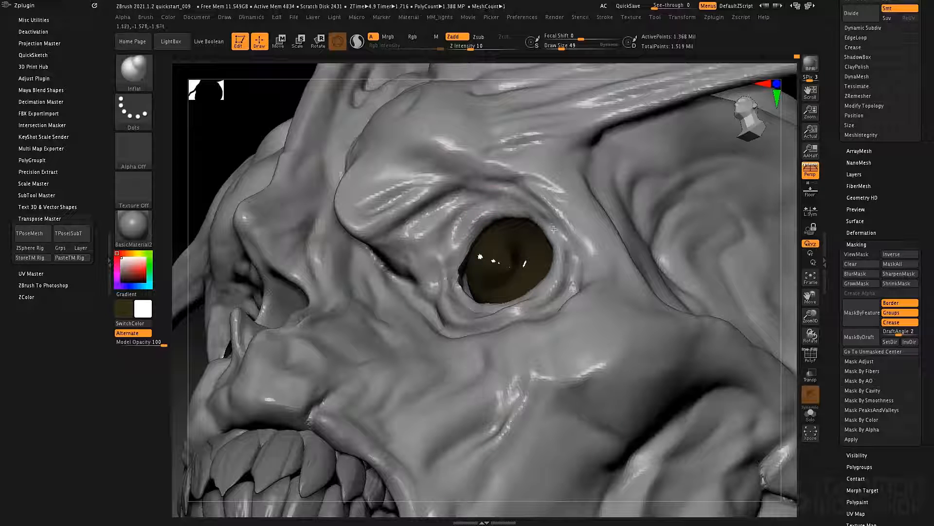
{"action": "key", "text": "space"}
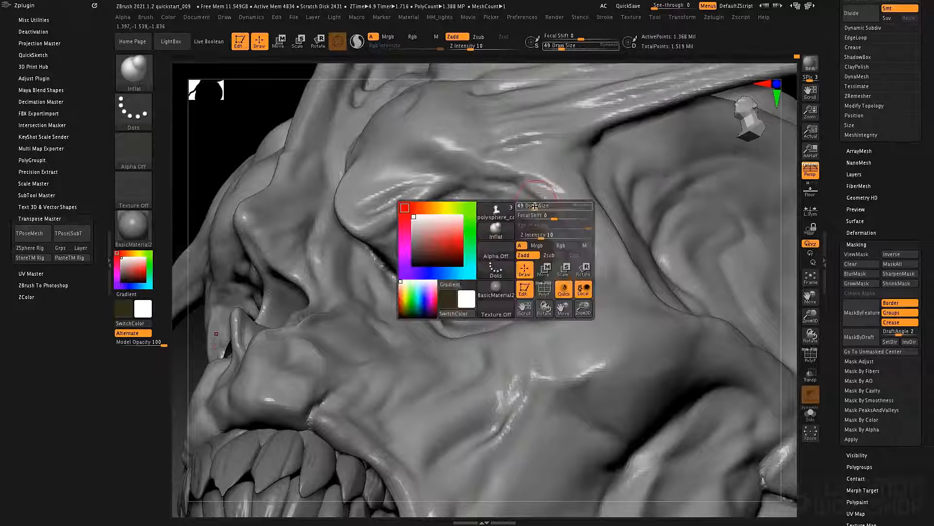
{"action": "left_click_drag", "start_coordinate": [537, 206], "coordinate": [529, 206]}
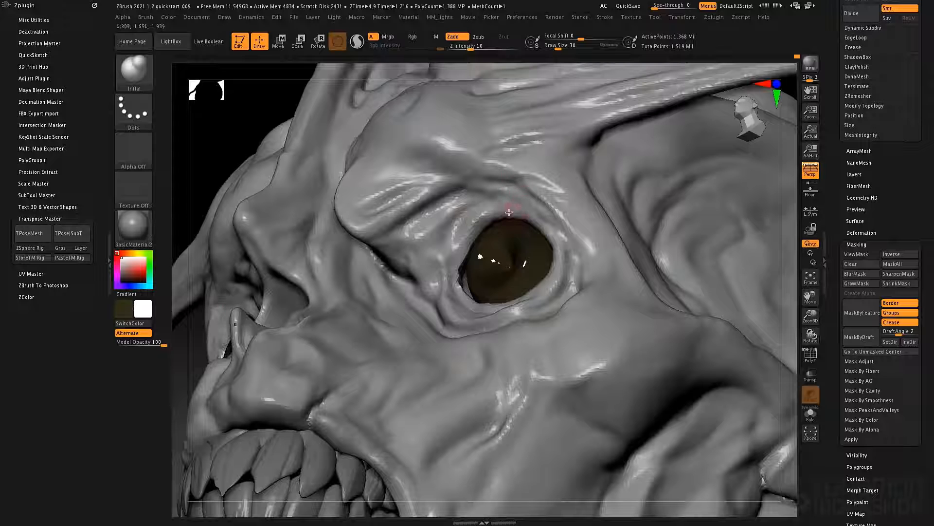
{"action": "right_click_drag", "start_coordinate": [519, 209], "coordinate": [613, 202]}
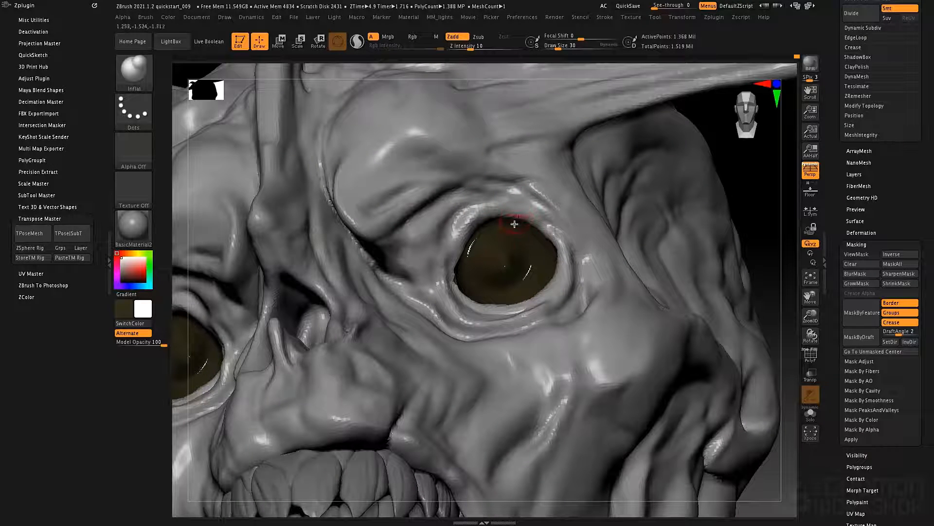
{"action": "key", "text": "b"}
{"action": "key", "text": "d"}
{"action": "key", "text": "s"}
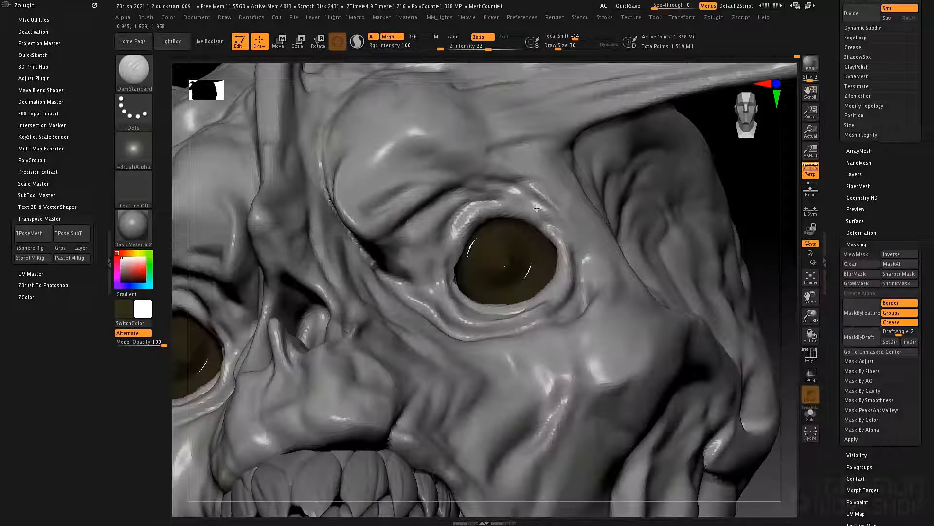
{"action": "mouse_move", "coordinate": [508, 203]}
{"action": "left_mouse_down"}
{"action": "mouse_move", "coordinate": [545, 214]}
{"action": "mouse_move", "coordinate": [577, 249]}
{"action": "left_mouse_up"}
{"action": "left_click_drag", "start_coordinate": [551, 222], "coordinate": [563, 253]}
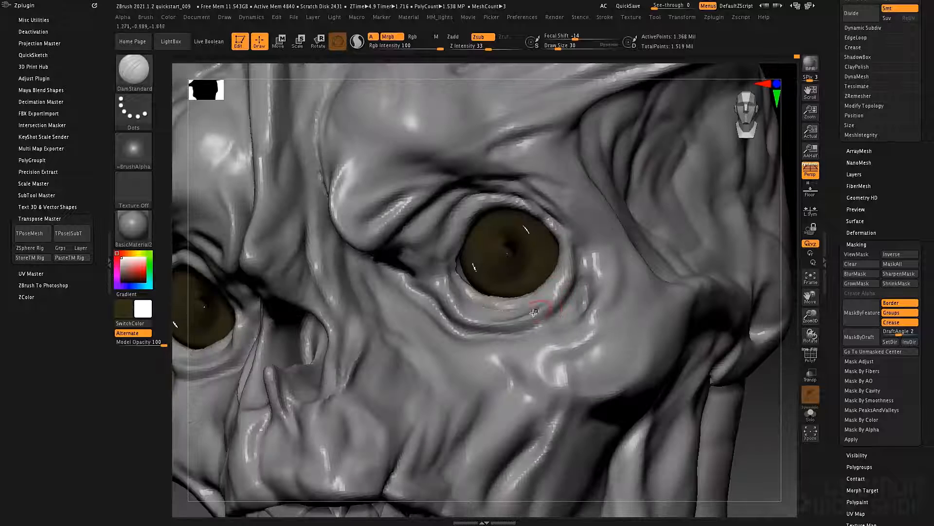
{"action": "left_click_drag", "start_coordinate": [534, 307], "coordinate": [568, 265]}
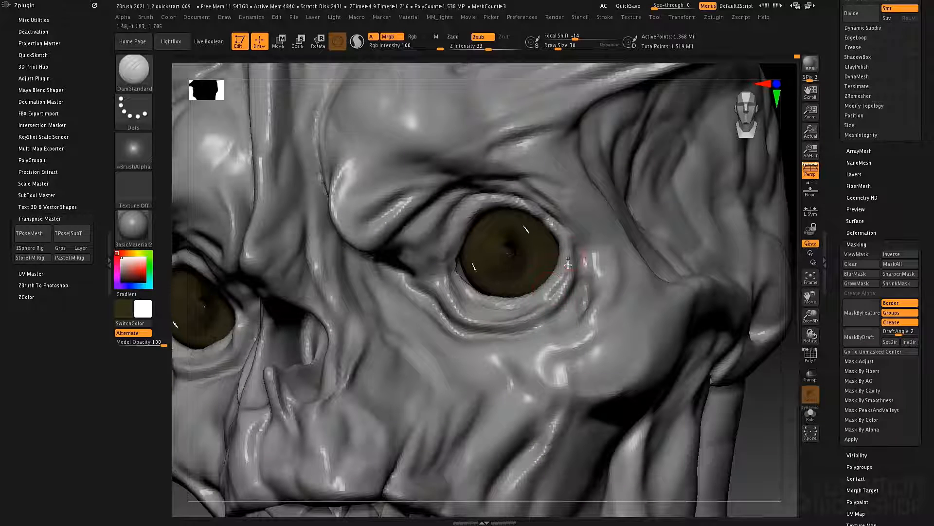
Carve creases along the lower eyelid and from the inner corner over the upper eyelid with the DamStandard brush at draw size 30
{"action": "mouse_move", "coordinate": [534, 316]}
{"action": "left_mouse_down"}
{"action": "mouse_move", "coordinate": [472, 299]}
{"action": "mouse_move", "coordinate": [450, 285]}
{"action": "mouse_move", "coordinate": [447, 265]}
{"action": "mouse_move", "coordinate": [441, 305]}
{"action": "left_mouse_up"}
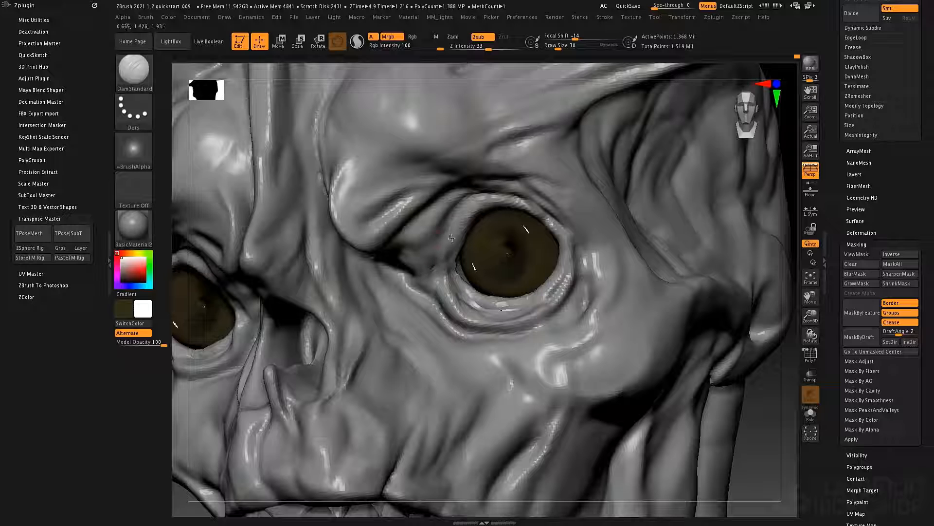
{"action": "mouse_move", "coordinate": [452, 238]}
{"action": "left_mouse_down"}
{"action": "mouse_move", "coordinate": [418, 256]}
{"action": "mouse_move", "coordinate": [493, 183]}
{"action": "mouse_move", "coordinate": [468, 209]}
{"action": "mouse_move", "coordinate": [489, 197]}
{"action": "left_mouse_up"}
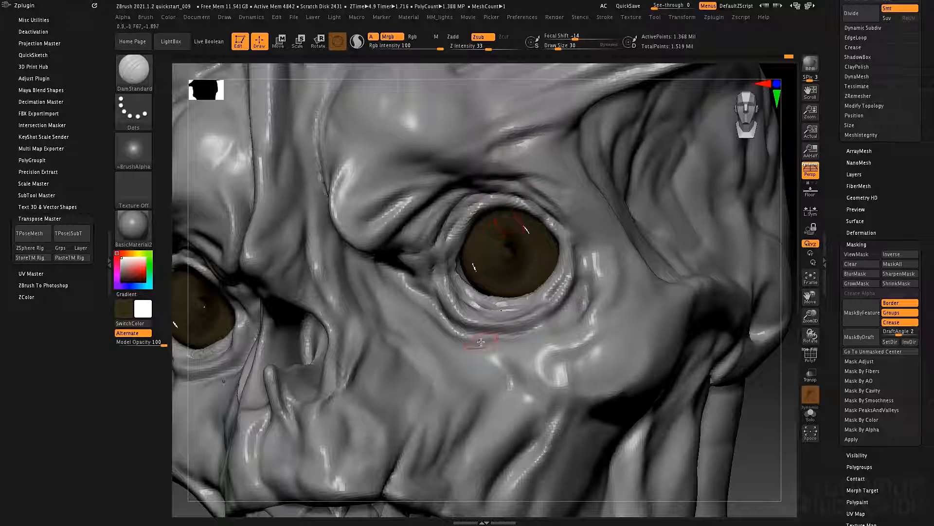
{"action": "right_click_drag", "start_coordinate": [501, 260], "coordinate": [395, 309], "text": "ctrl"}
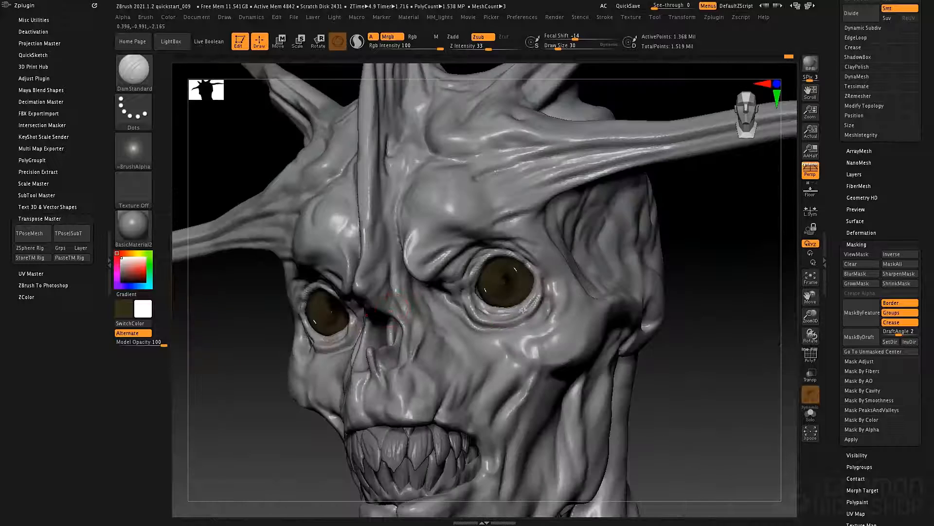
Undo the coloured crease stroke at the opposite eye's outer corner and turn off Mrgb painting for the DamStandard brush
{"action": "right_click_drag", "start_coordinate": [523, 310], "coordinate": [621, 295], "text": "alt"}
{"action": "right_click_drag", "start_coordinate": [444, 320], "coordinate": [614, 295]}
{"action": "right_click_drag", "start_coordinate": [413, 323], "coordinate": [424, 355], "text": "ctrl"}
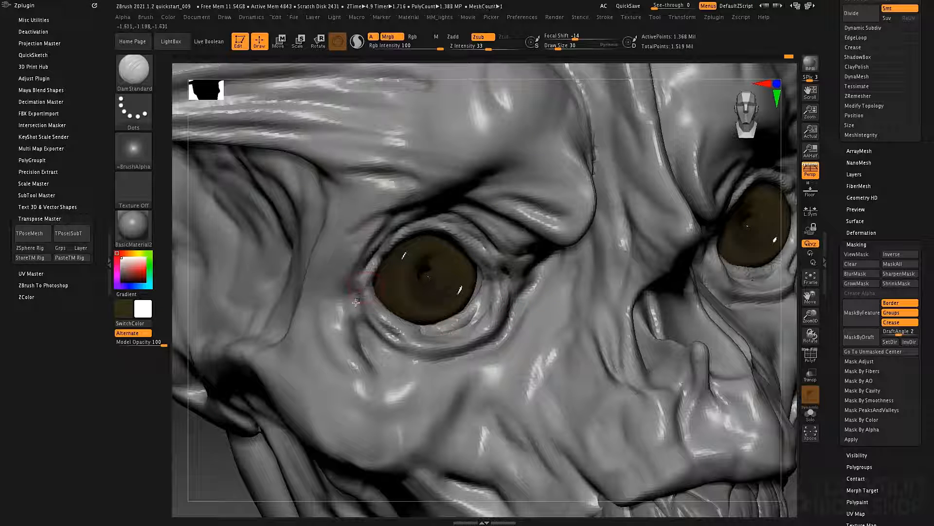
{"action": "left_click_drag", "start_coordinate": [350, 306], "coordinate": [395, 238]}
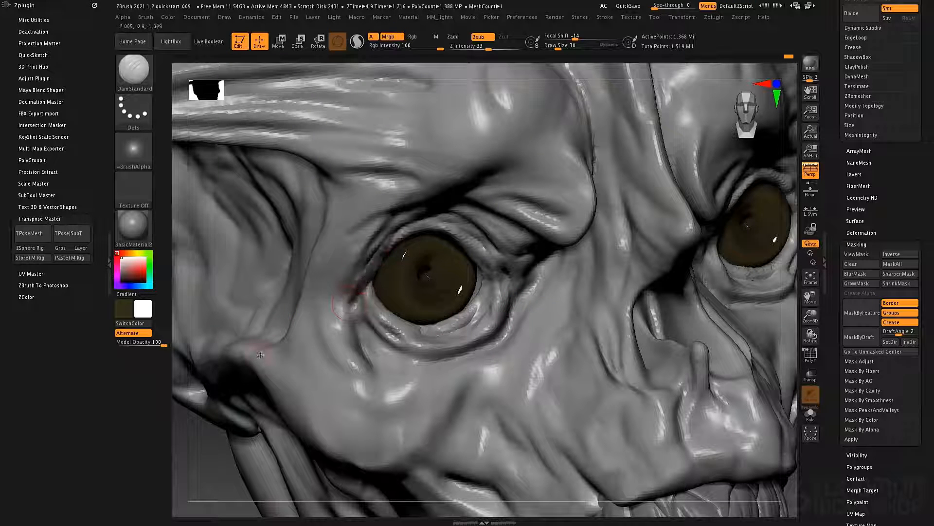
{"action": "key", "text": "ctrl+z"}
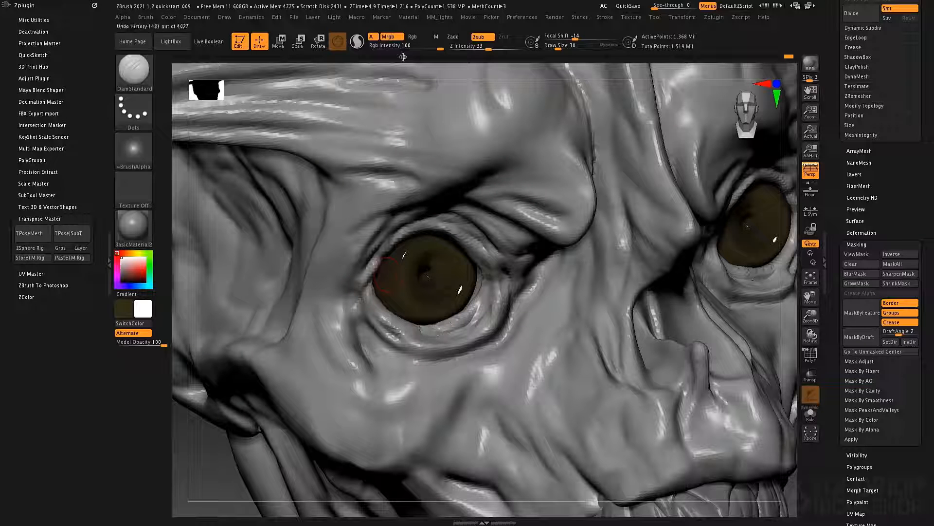
{"action": "left_click", "coordinate": [388, 36]}
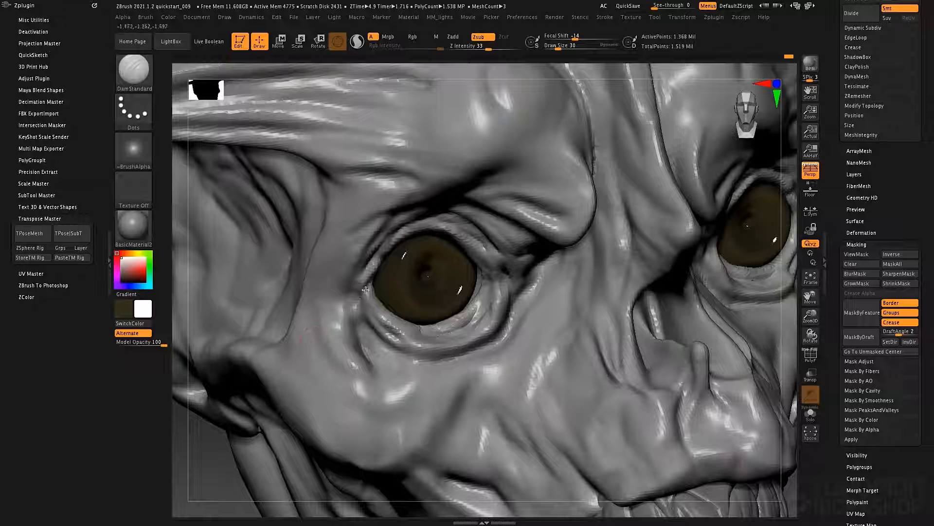
Carve creases from the outer eye corner across the upper eyelid with the DamStandard brush
{"action": "right_click_drag", "start_coordinate": [366, 290], "coordinate": [375, 276]}
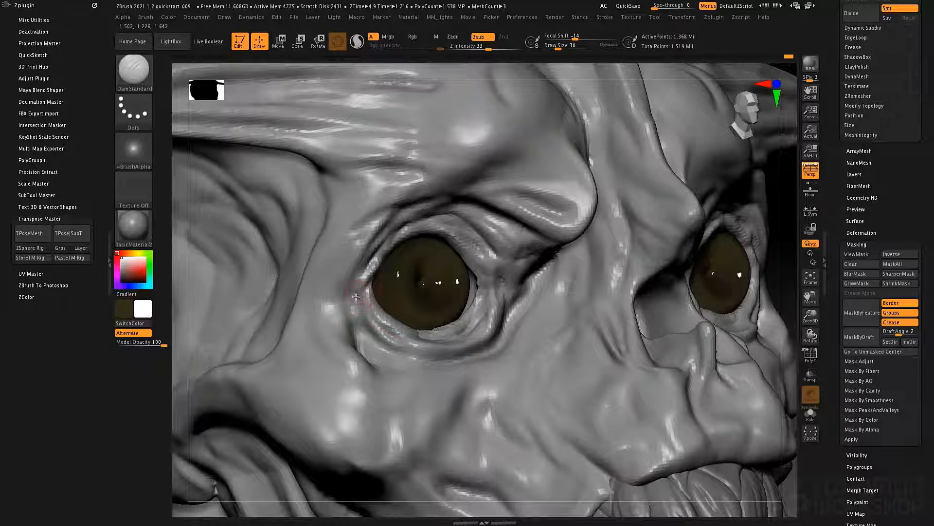
{"action": "left_click_drag", "start_coordinate": [356, 297], "coordinate": [412, 228]}
{"action": "mouse_move", "coordinate": [377, 259]}
{"action": "left_mouse_down"}
{"action": "mouse_move", "coordinate": [425, 227]}
{"action": "mouse_move", "coordinate": [450, 226]}
{"action": "mouse_move", "coordinate": [452, 238]}
{"action": "left_mouse_up"}
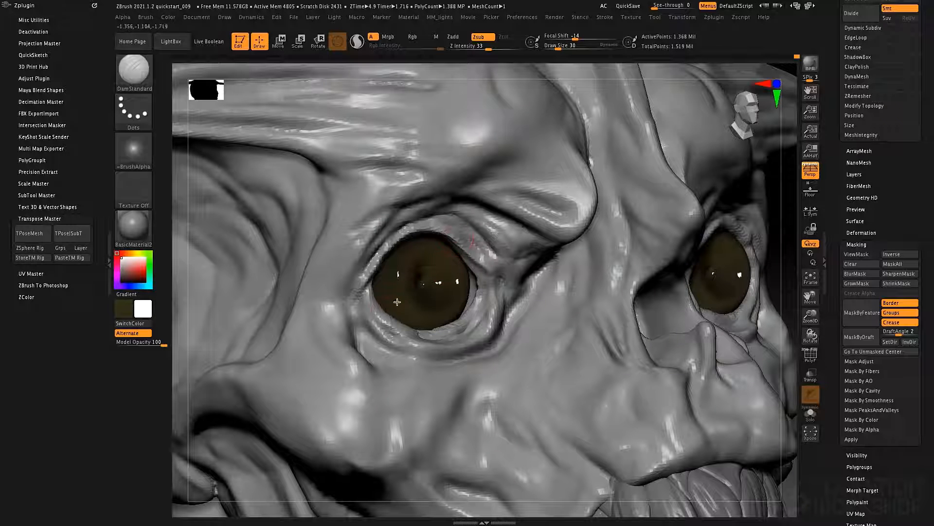
Carve layered creases beneath the eye, following the lower eyelid rim toward the inner corner
{"action": "right_click_drag", "start_coordinate": [380, 330], "coordinate": [341, 327]}
{"action": "mouse_move", "coordinate": [377, 302]}
{"action": "left_mouse_down"}
{"action": "mouse_move", "coordinate": [428, 335]}
{"action": "mouse_move", "coordinate": [460, 325]}
{"action": "left_mouse_up"}
{"action": "mouse_move", "coordinate": [407, 341]}
{"action": "left_mouse_down"}
{"action": "mouse_move", "coordinate": [467, 330]}
{"action": "mouse_move", "coordinate": [477, 338]}
{"action": "left_mouse_up"}
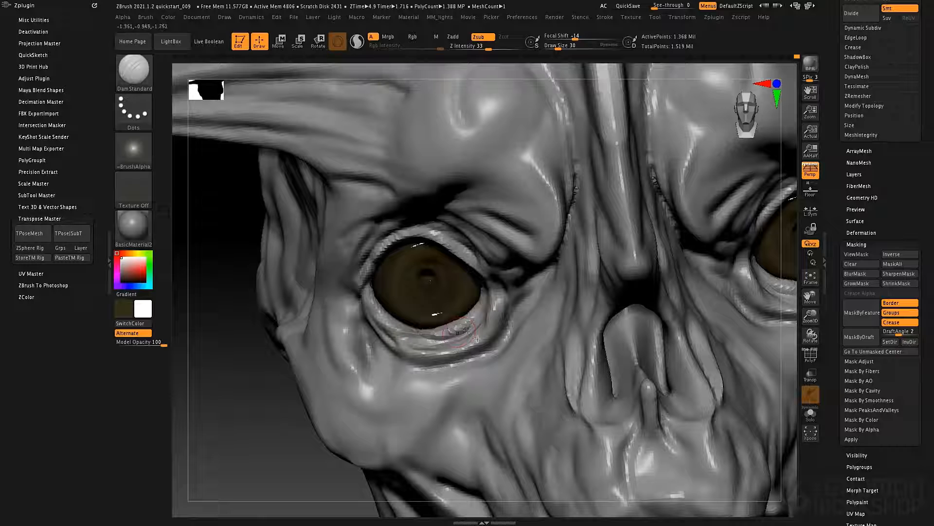
{"action": "left_click_drag", "start_coordinate": [422, 367], "coordinate": [501, 333]}
{"action": "left_click_drag", "start_coordinate": [450, 358], "coordinate": [507, 309]}
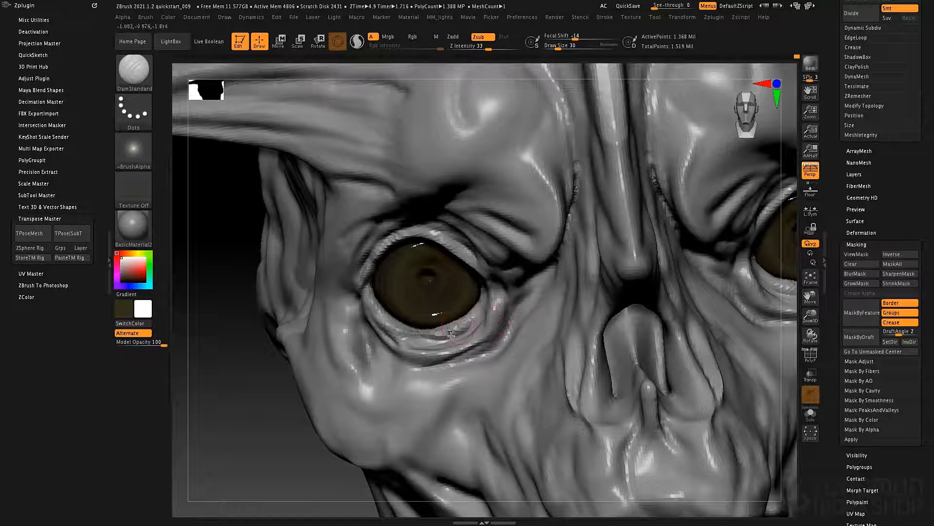
Check the eyelid mesh density with the polyframe, remesh the head with DynaMesh, and hide the polyframe
{"action": "key", "text": "shift+f"}
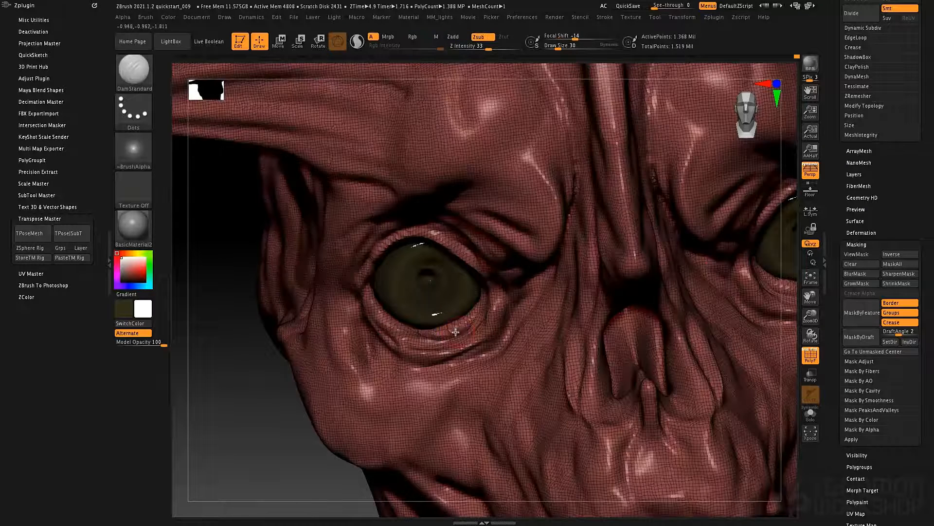
{"action": "left_click_drag", "start_coordinate": [239, 381], "coordinate": [217, 437], "text": "ctrl"}
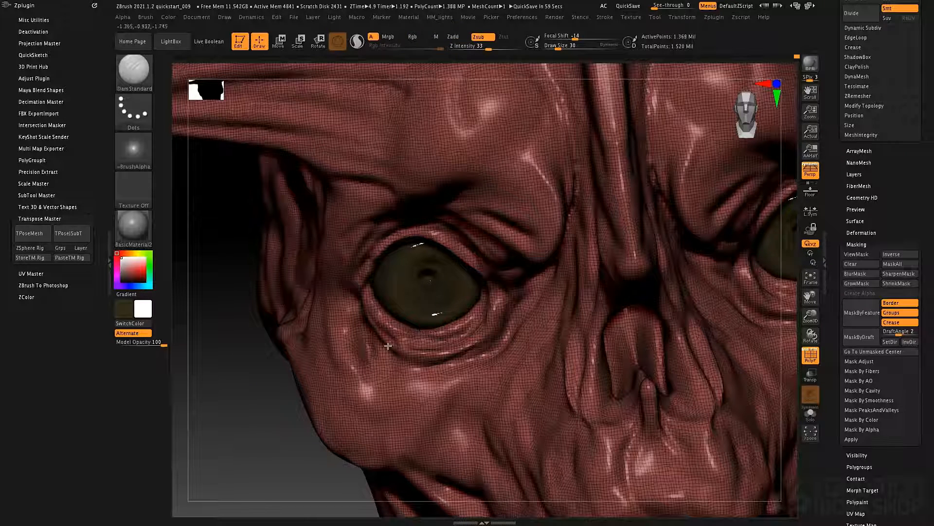
{"action": "key", "text": "shift"}
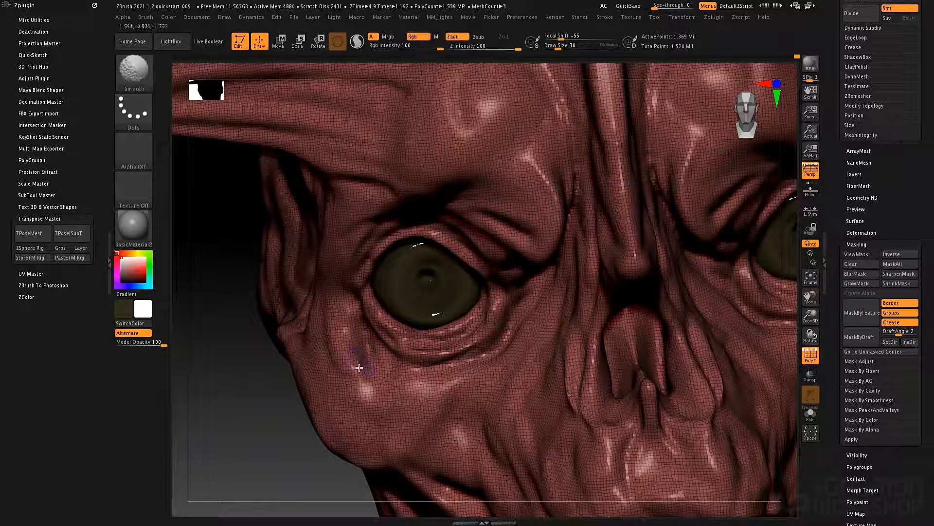
{"action": "key", "text": "shift+f"}
{"action": "left_click_drag", "start_coordinate": [296, 407], "coordinate": [504, 262]}
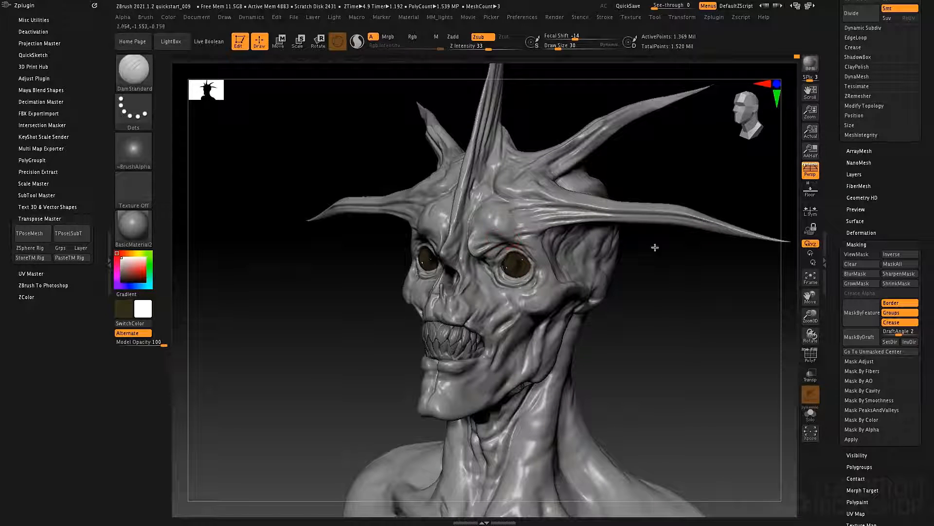
Open the head's DynaMesh settings in the Geometry options and check the resolution
{"action": "scroll", "coordinate": [892, 267], "scroll_direction": "up", "scroll_amount": 5}
{"action": "left_click_drag", "start_coordinate": [892, 267], "coordinate": [869, 383]}
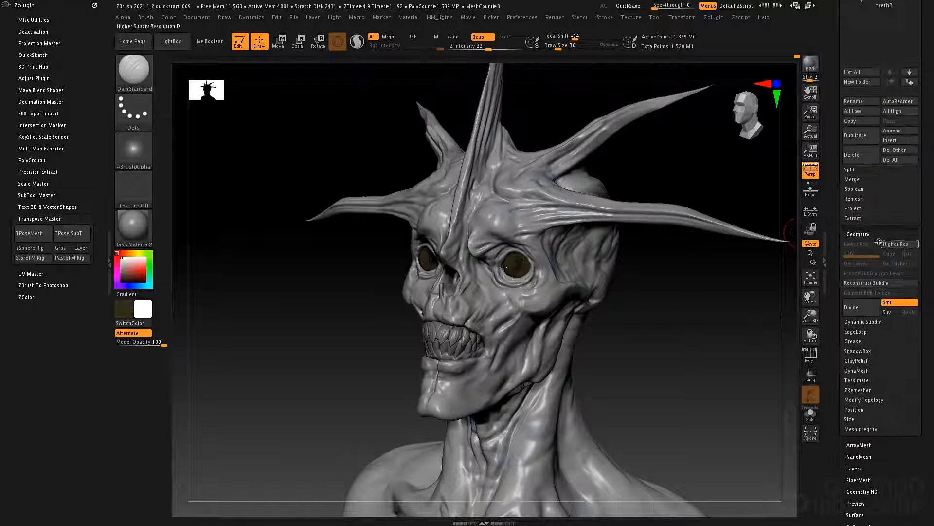
{"action": "left_click", "coordinate": [857, 371]}
{"action": "scroll", "coordinate": [859, 351], "scroll_direction": "down", "scroll_amount": 3}
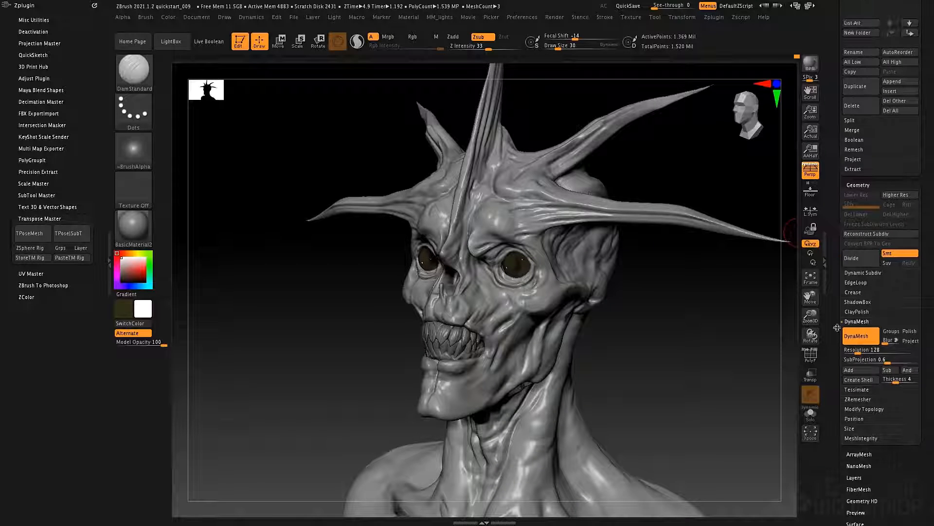
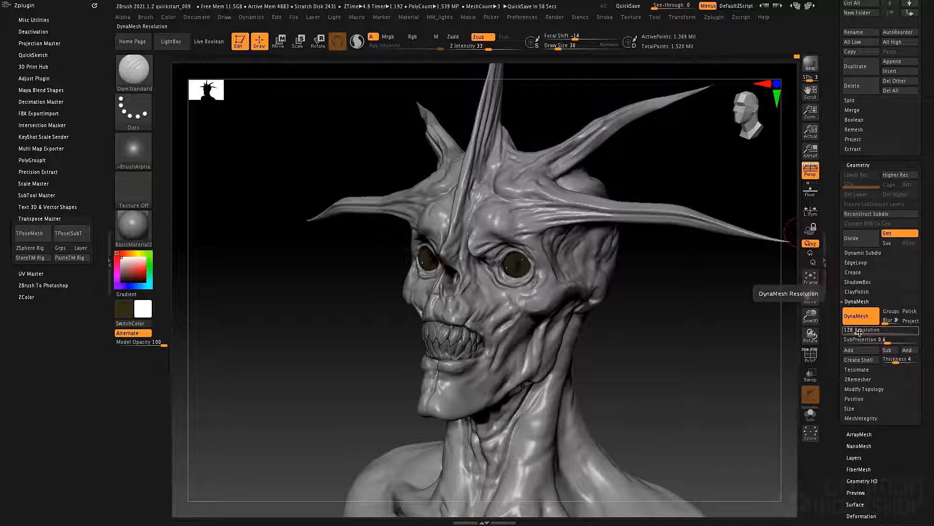
Reshape the eyelid contours around the eyes with the Move brush at draw size 58
{"action": "mouse_move", "coordinate": [627, 347]}
{"action": "left_mouse_down"}
{"action": "mouse_move", "coordinate": [638, 355]}
{"action": "mouse_move", "coordinate": [559, 338]}
{"action": "mouse_move", "coordinate": [633, 359]}
{"action": "mouse_move", "coordinate": [524, 358]}
{"action": "mouse_move", "coordinate": [553, 338]}
{"action": "left_mouse_up"}
{"action": "right_click_drag", "start_coordinate": [514, 298], "coordinate": [499, 287], "text": "ctrl"}
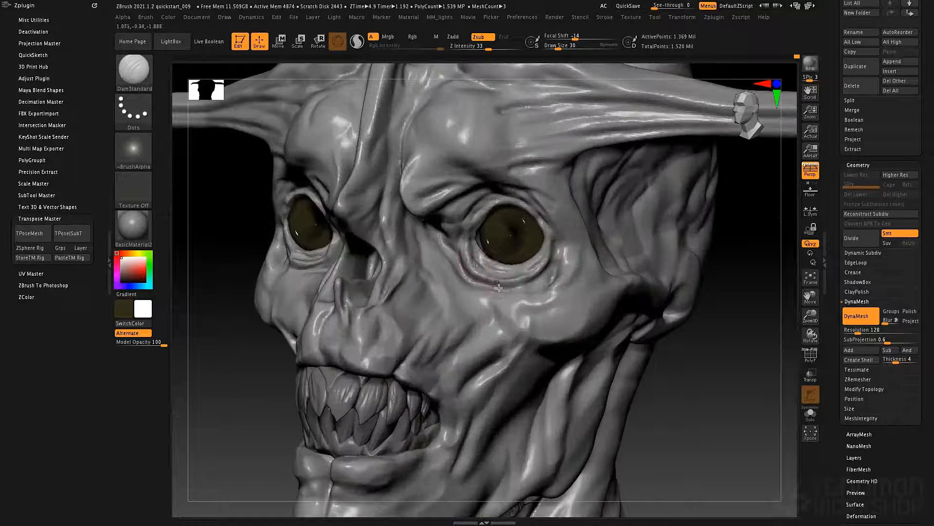
{"action": "key", "text": "space"}
{"action": "left_click_drag", "start_coordinate": [474, 267], "coordinate": [479, 268]}
{"action": "key", "text": "b"}
{"action": "key", "text": "m"}
{"action": "key", "text": "v"}
{"action": "mouse_move", "coordinate": [471, 273]}
{"action": "left_mouse_down"}
{"action": "mouse_move", "coordinate": [510, 283]}
{"action": "mouse_move", "coordinate": [536, 239]}
{"action": "left_mouse_up"}
{"action": "right_click_drag", "start_coordinate": [536, 239], "coordinate": [620, 222]}
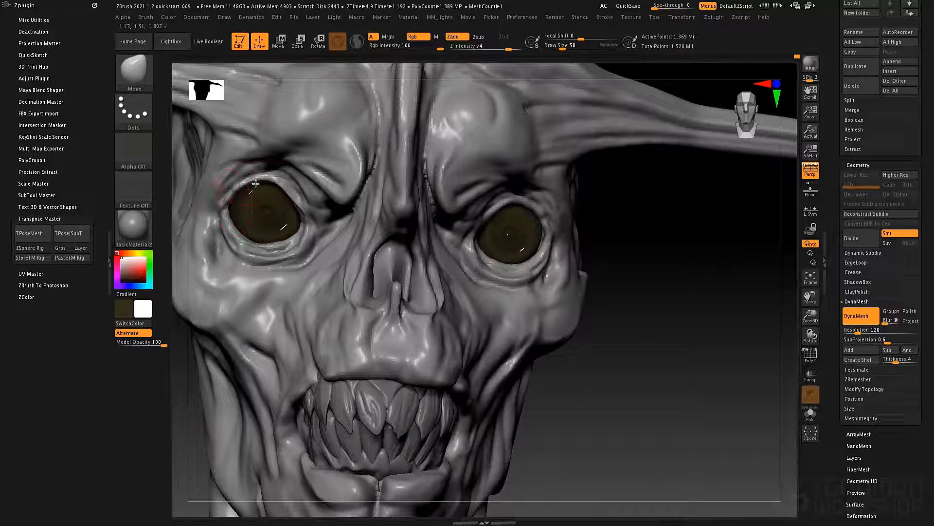
{"action": "mouse_move", "coordinate": [274, 182]}
{"action": "left_mouse_down"}
{"action": "mouse_move", "coordinate": [311, 229]}
{"action": "mouse_move", "coordinate": [303, 226]}
{"action": "mouse_move", "coordinate": [294, 245]}
{"action": "mouse_move", "coordinate": [242, 244]}
{"action": "left_mouse_up"}
Adjust the inner eyelid rim against the eyeball from the side with the Move brush at draw size 65
{"action": "key", "text": "s"}
{"action": "key", "text": "space"}
{"action": "key", "text": "space"}
{"action": "mouse_move", "coordinate": [528, 259]}
{"action": "right_mouse_down"}
{"action": "mouse_move", "coordinate": [486, 258]}
{"action": "mouse_move", "coordinate": [507, 269]}
{"action": "right_mouse_up"}
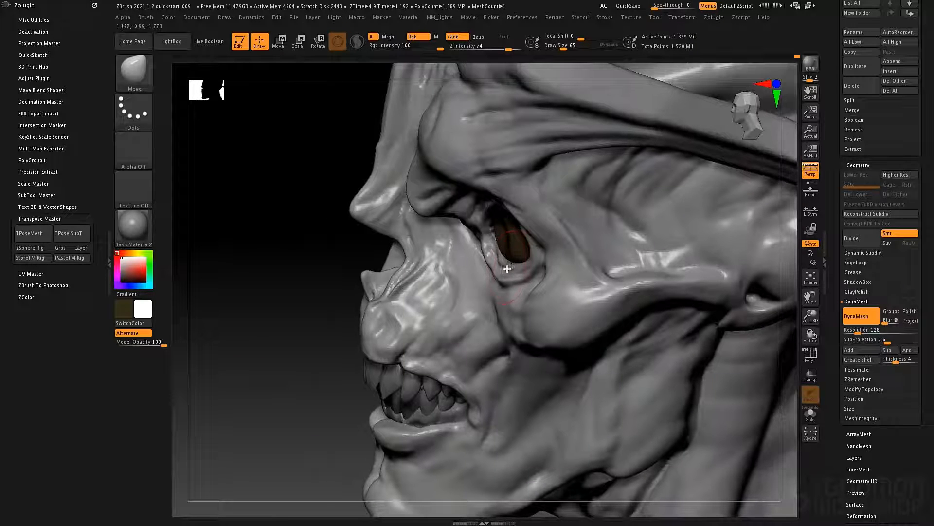
{"action": "left_click_drag", "start_coordinate": [506, 260], "coordinate": [498, 257]}
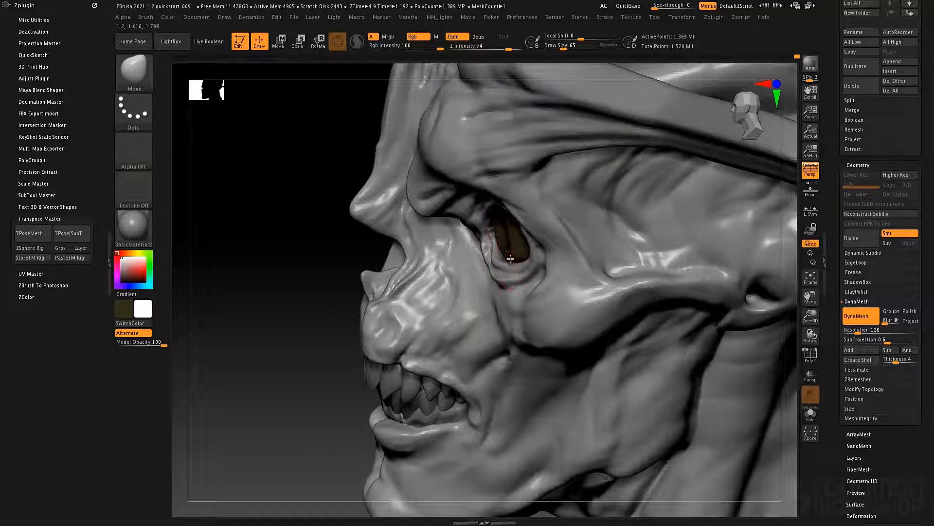
Pull the inner eye corner toward the nose into a pointed tear duct with the Move brush at draw sizes 40 and 32
{"action": "mouse_move", "coordinate": [511, 263]}
{"action": "right_mouse_down"}
{"action": "mouse_move", "coordinate": [526, 261]}
{"action": "mouse_move", "coordinate": [489, 209]}
{"action": "right_mouse_up"}
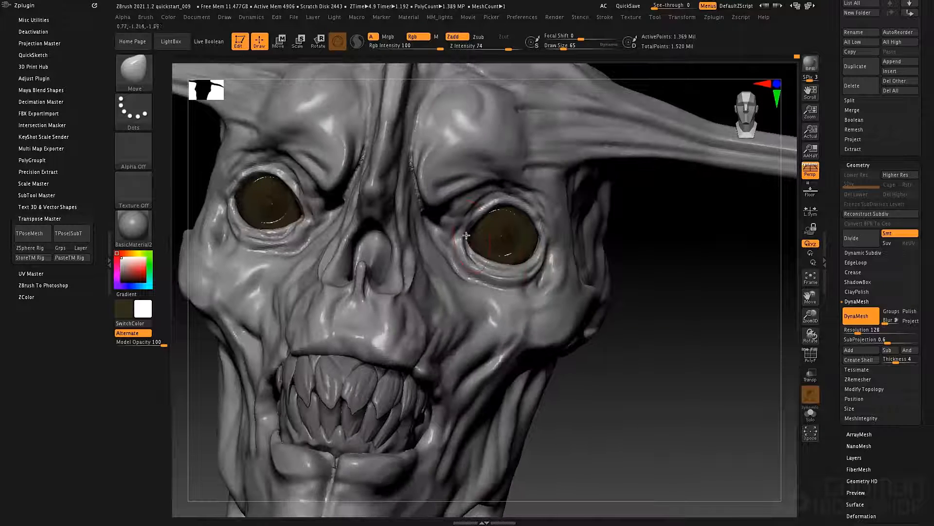
{"action": "key", "text": "space"}
{"action": "mouse_move", "coordinate": [464, 235]}
{"action": "left_mouse_down"}
{"action": "mouse_move", "coordinate": [470, 246]}
{"action": "mouse_move", "coordinate": [459, 235]}
{"action": "mouse_move", "coordinate": [509, 200]}
{"action": "left_mouse_up"}
{"action": "key", "text": "space"}
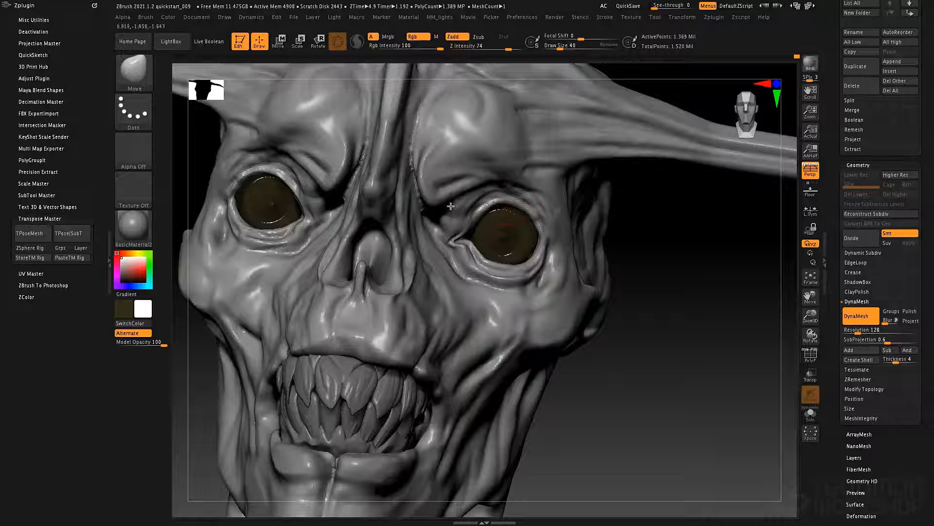
{"action": "key", "text": "space"}
{"action": "mouse_move", "coordinate": [326, 228]}
{"action": "left_mouse_down"}
{"action": "mouse_move", "coordinate": [303, 217]}
{"action": "mouse_move", "coordinate": [307, 227]}
{"action": "left_mouse_up"}
{"action": "mouse_move", "coordinate": [258, 234]}
{"action": "right_mouse_down"}
{"action": "mouse_move", "coordinate": [304, 225]}
{"action": "mouse_move", "coordinate": [463, 247]}
{"action": "mouse_move", "coordinate": [584, 236]}
{"action": "mouse_move", "coordinate": [459, 234]}
{"action": "right_mouse_up"}
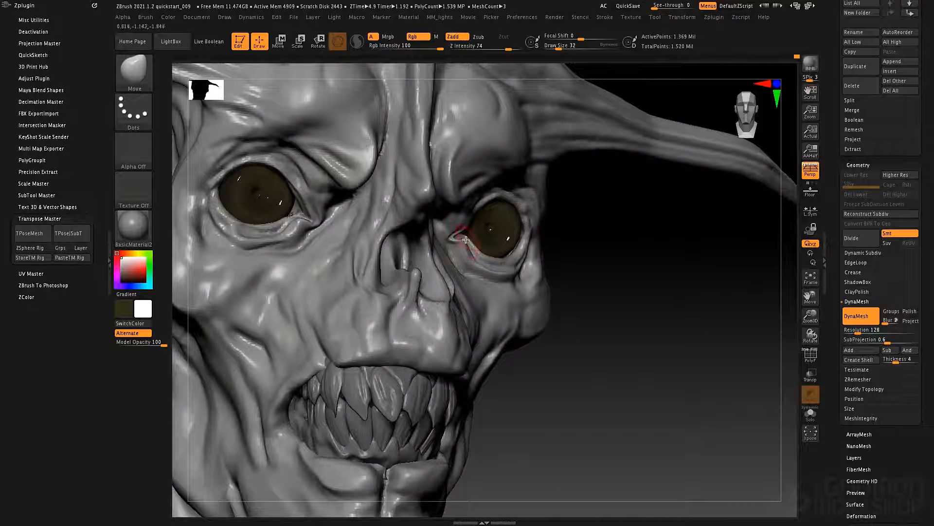
Mask the small area at the inner eye corner at draw size 25 and invert the mask to protect the rest of the head
{"action": "mouse_move", "coordinate": [336, 239]}
{"action": "right_mouse_down", "text": "ctrl"}
{"action": "mouse_move", "coordinate": [263, 200]}
{"action": "mouse_move", "coordinate": [365, 294]}
{"action": "right_mouse_up", "text": "ctrl"}
{"action": "key", "text": "space"}
{"action": "left_click_drag", "start_coordinate": [357, 287], "coordinate": [350, 287]}
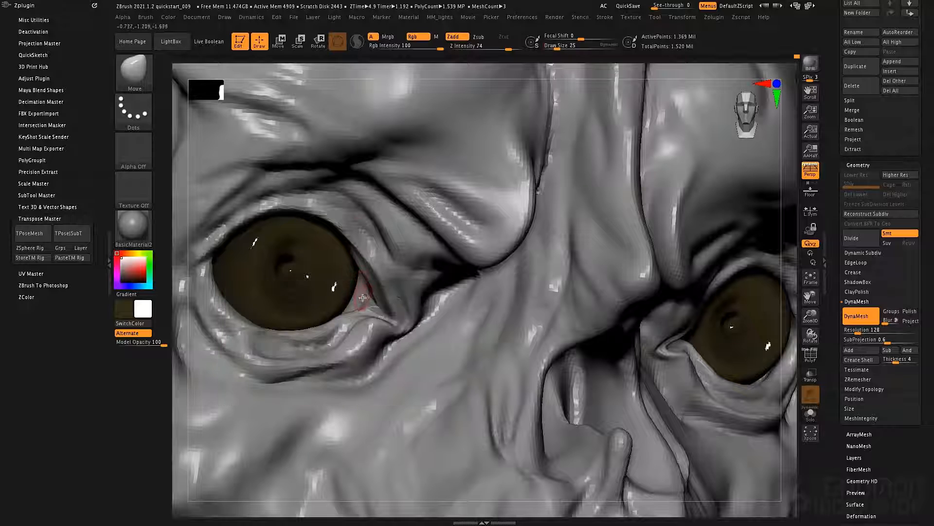
{"action": "key", "text": "ctrl"}
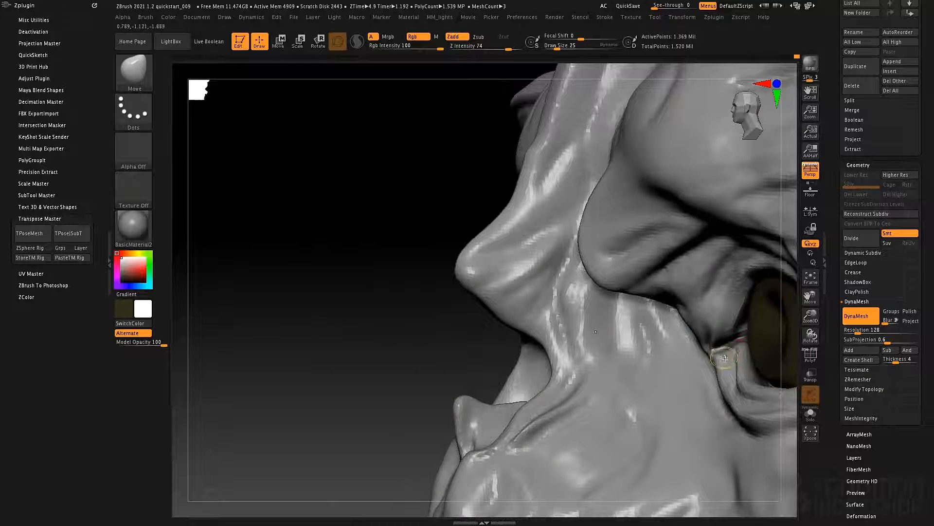
{"action": "mouse_move", "coordinate": [725, 358]}
{"action": "right_mouse_down", "text": "ctrl"}
{"action": "mouse_move", "coordinate": [728, 311]}
{"action": "mouse_move", "coordinate": [734, 353]}
{"action": "right_mouse_up", "text": "ctrl"}
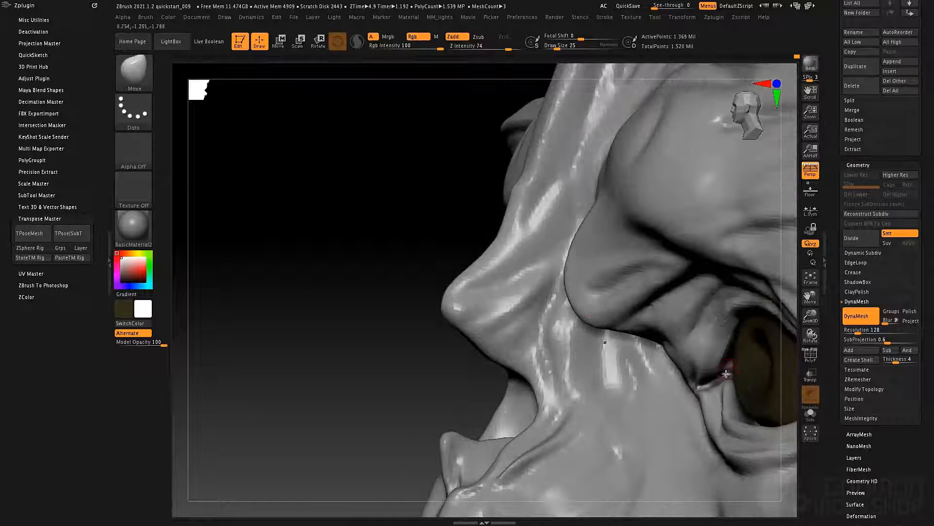
{"action": "key", "text": "ctrl"}
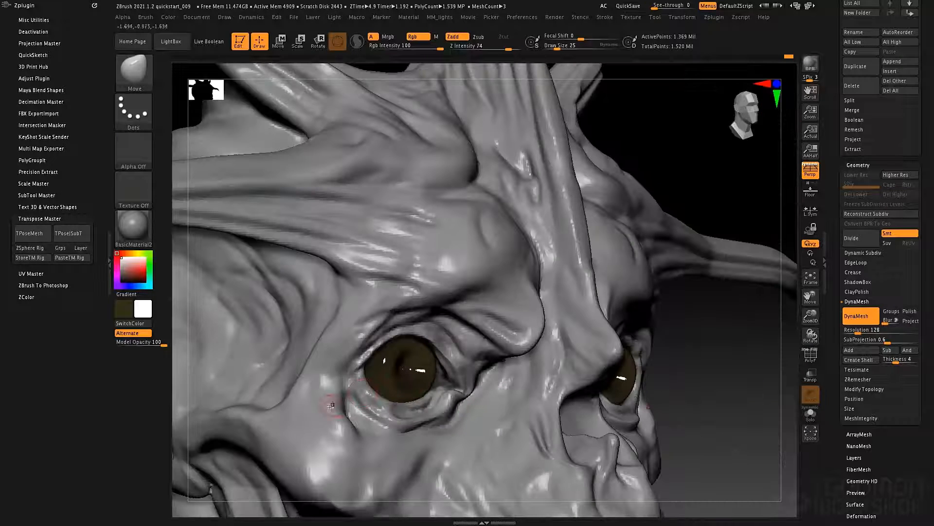
{"action": "key", "text": "ctrl"}
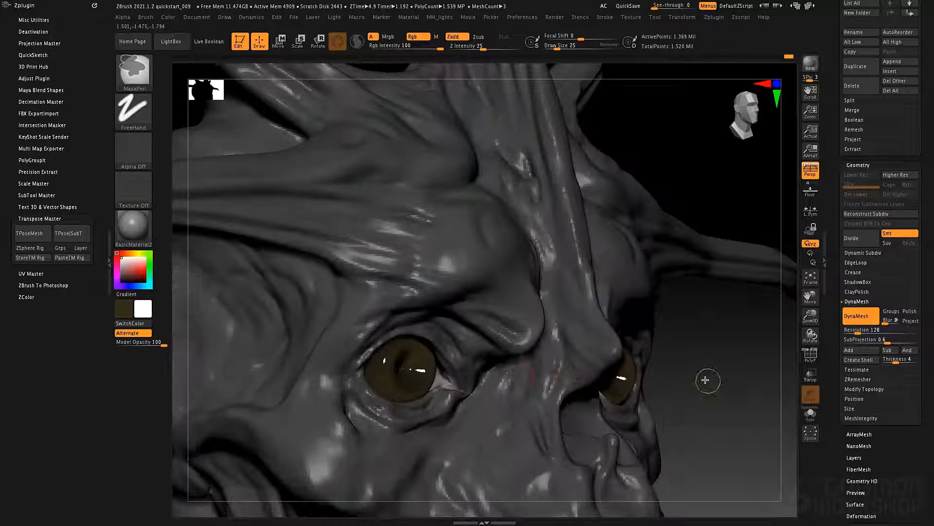
Lower the Move brush's focal shift and smooth the unmasked inner eye corner
{"action": "right_click_drag", "start_coordinate": [469, 377], "coordinate": [411, 428], "text": "ctrl"}
{"action": "key", "text": "space"}
{"action": "left_click", "coordinate": [452, 387]}
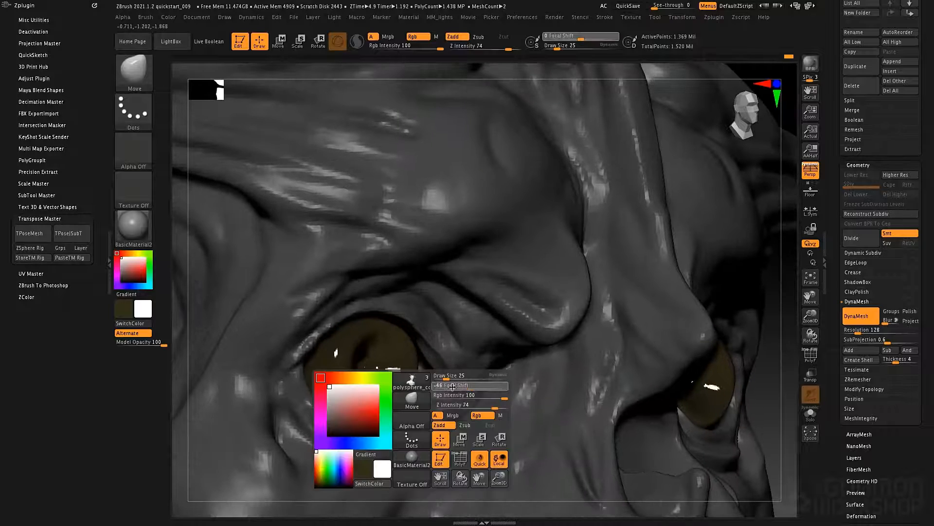
{"action": "left_click_drag", "start_coordinate": [452, 387], "coordinate": [446, 387]}
{"action": "key", "text": "shift"}
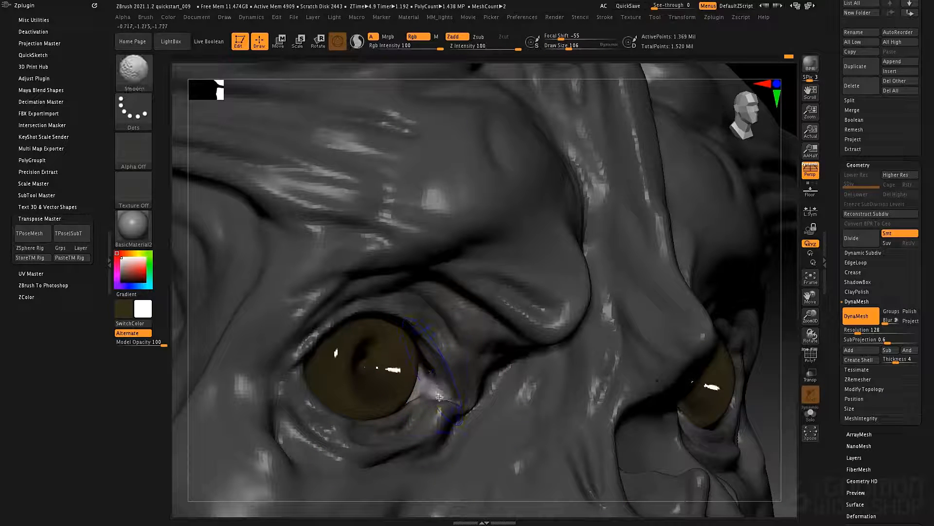
Inflate the unmasked flesh at the inner eye corner with the Inflat brush at draw size 65
{"action": "key", "text": "space"}
{"action": "mouse_move", "coordinate": [432, 386]}
{"action": "left_mouse_down"}
{"action": "mouse_move", "coordinate": [446, 380]}
{"action": "mouse_move", "coordinate": [435, 379]}
{"action": "left_mouse_up"}
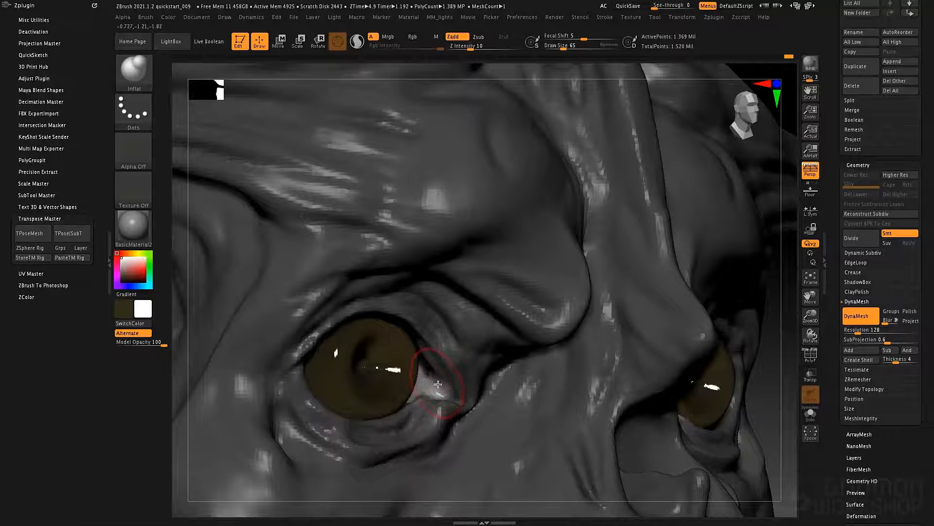
{"action": "key", "text": "b"}
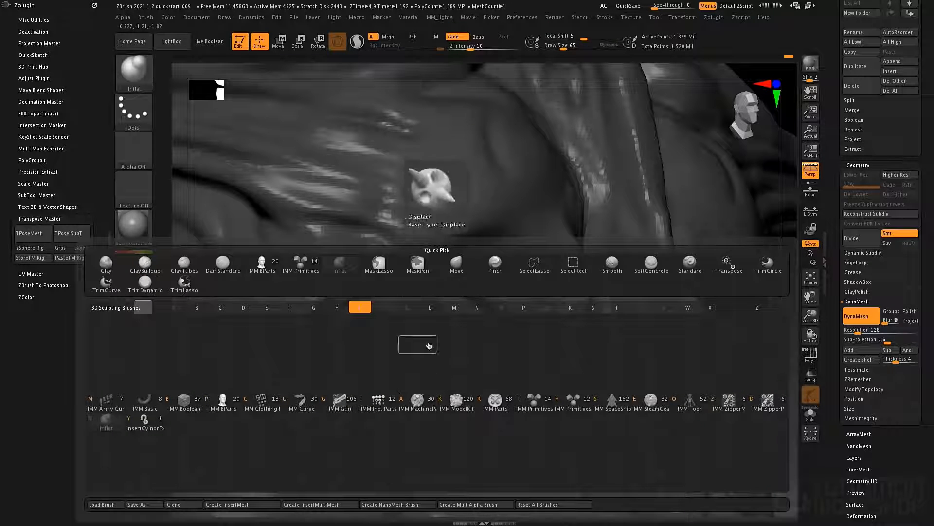
{"action": "key", "text": "n"}
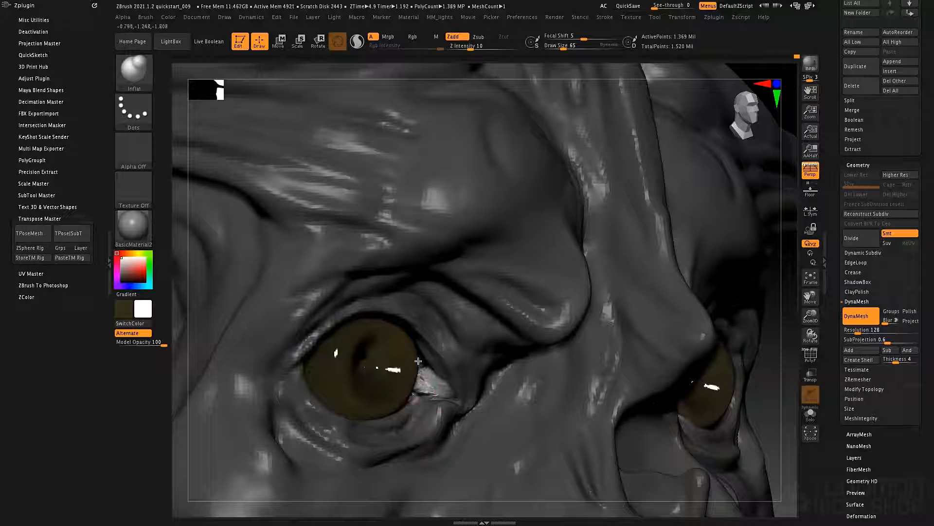
Pull the inner eye corner's flesh against the eyeball with the Move brush at draw sizes 65 and 49
{"action": "key", "text": "b"}
{"action": "key", "text": "m"}
{"action": "key", "text": "v"}
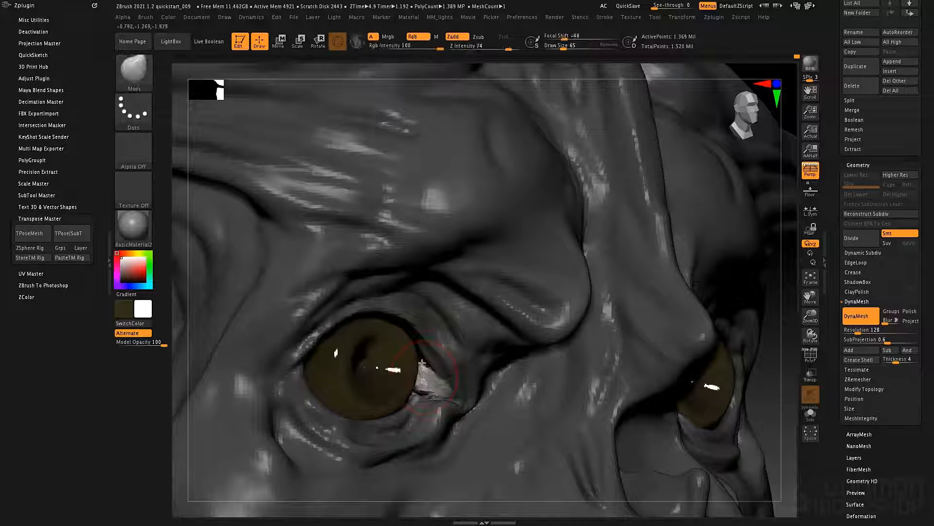
{"action": "left_click_drag", "start_coordinate": [408, 400], "coordinate": [407, 407]}
{"action": "key", "text": "space"}
{"action": "left_click_drag", "start_coordinate": [423, 371], "coordinate": [420, 370]}
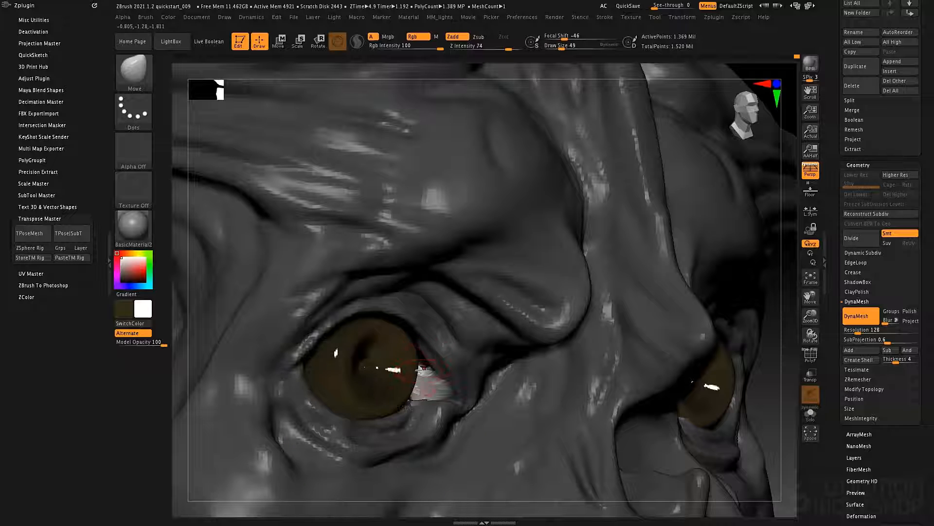
{"action": "mouse_move", "coordinate": [415, 399]}
{"action": "right_mouse_down"}
{"action": "mouse_move", "coordinate": [396, 391]}
{"action": "mouse_move", "coordinate": [422, 384]}
{"action": "right_mouse_up"}
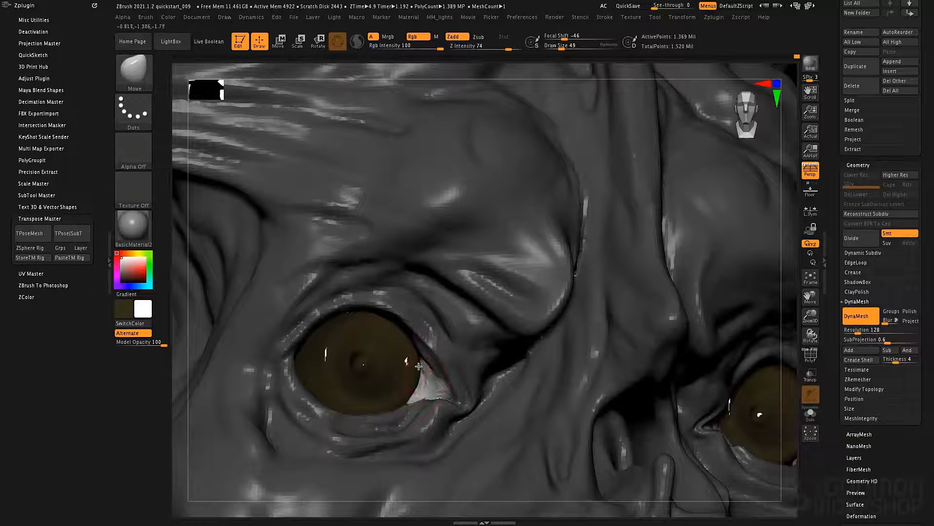
Tuck the opposite eye's inner corner flesh against its eyeball with the Move brush at draw sizes 49 and 88
{"action": "right_click_drag", "start_coordinate": [709, 436], "coordinate": [665, 431]}
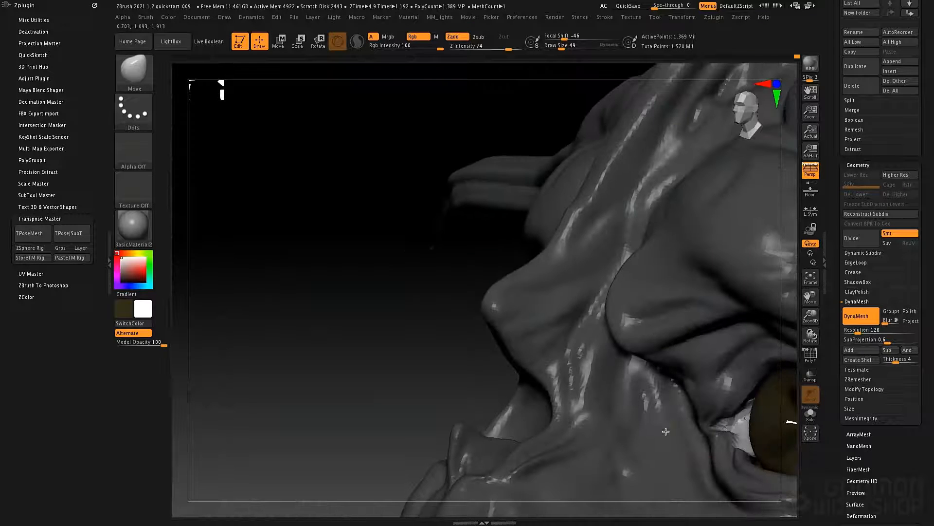
{"action": "mouse_move", "coordinate": [752, 405]}
{"action": "right_mouse_down"}
{"action": "mouse_move", "coordinate": [731, 430]}
{"action": "mouse_move", "coordinate": [404, 375]}
{"action": "right_mouse_up"}
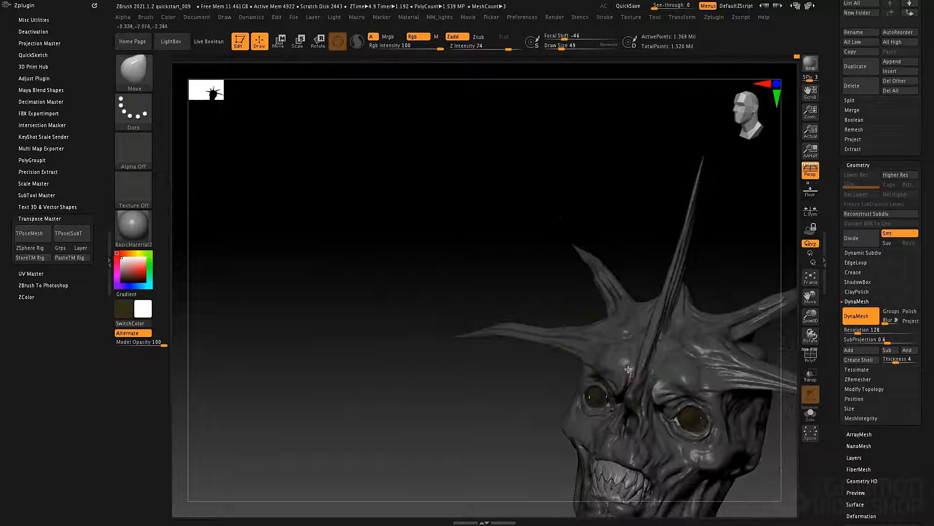
{"action": "right_click_drag", "start_coordinate": [632, 353], "coordinate": [480, 324]}
{"action": "right_click_drag", "start_coordinate": [498, 387], "coordinate": [536, 463], "text": "ctrl"}
{"action": "right_click_drag", "start_coordinate": [497, 349], "coordinate": [497, 333], "text": "alt"}
{"action": "right_click_drag", "start_coordinate": [212, 76], "coordinate": [457, 286], "text": "alt"}
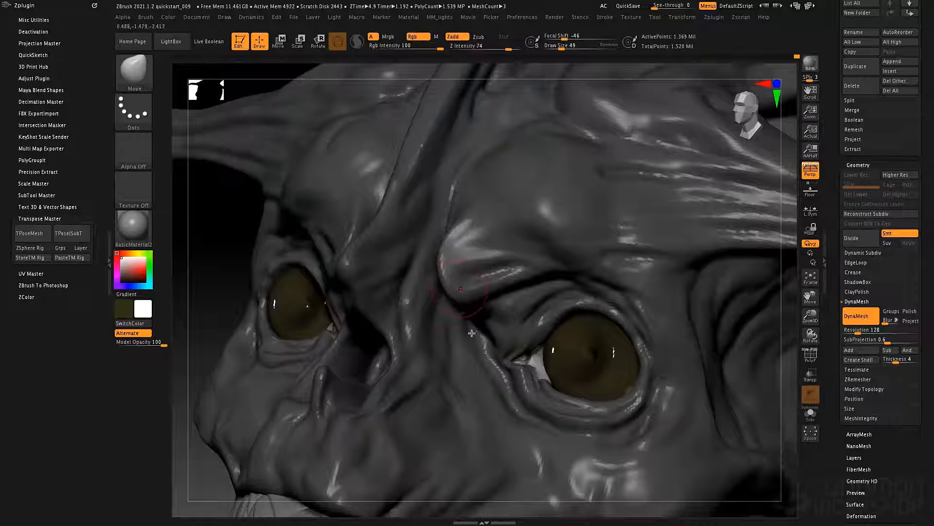
{"action": "right_click_drag", "start_coordinate": [572, 380], "coordinate": [624, 418], "text": "ctrl"}
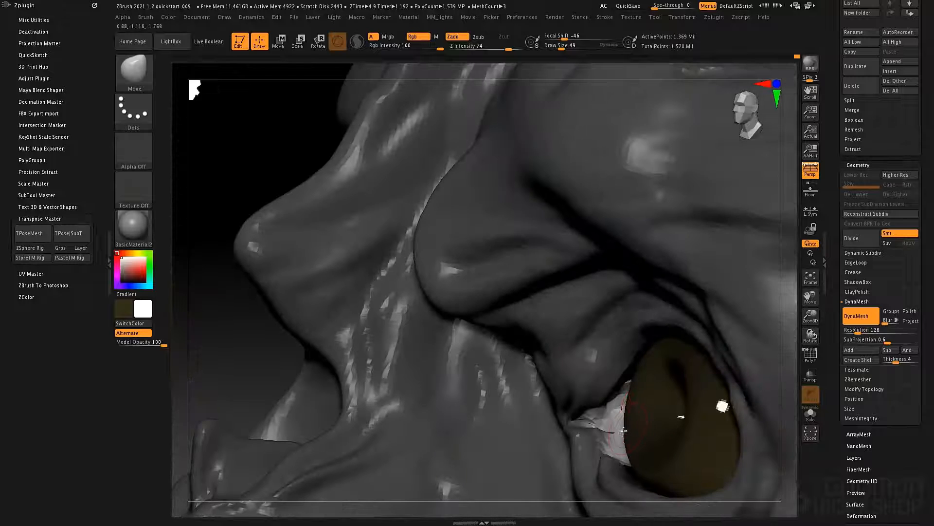
{"action": "left_click_drag", "start_coordinate": [623, 430], "coordinate": [626, 458]}
{"action": "key", "text": "space"}
{"action": "left_click_drag", "start_coordinate": [626, 387], "coordinate": [631, 387]}
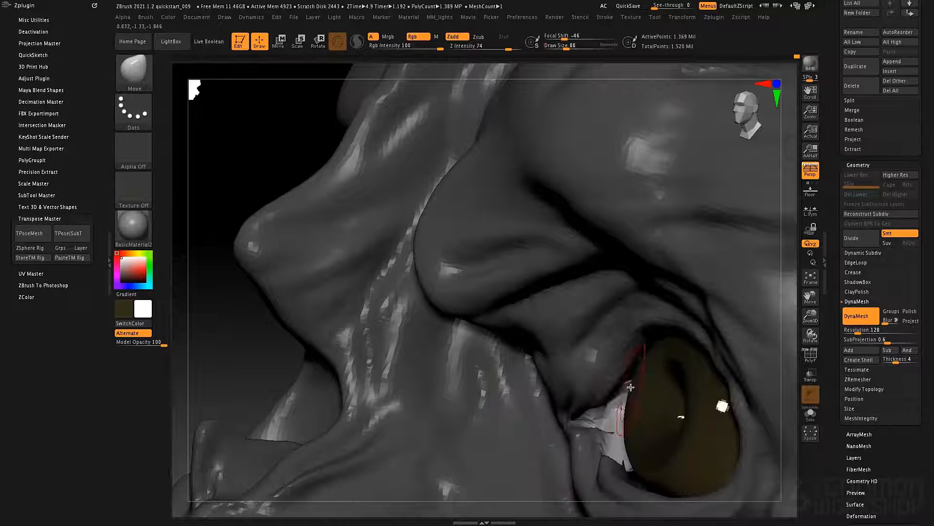
Inflate the opposite eye's tear duct flesh with the Inflat brush at draw size 58
{"action": "key", "text": "b"}
{"action": "key", "text": "i"}
{"action": "key", "text": "n"}
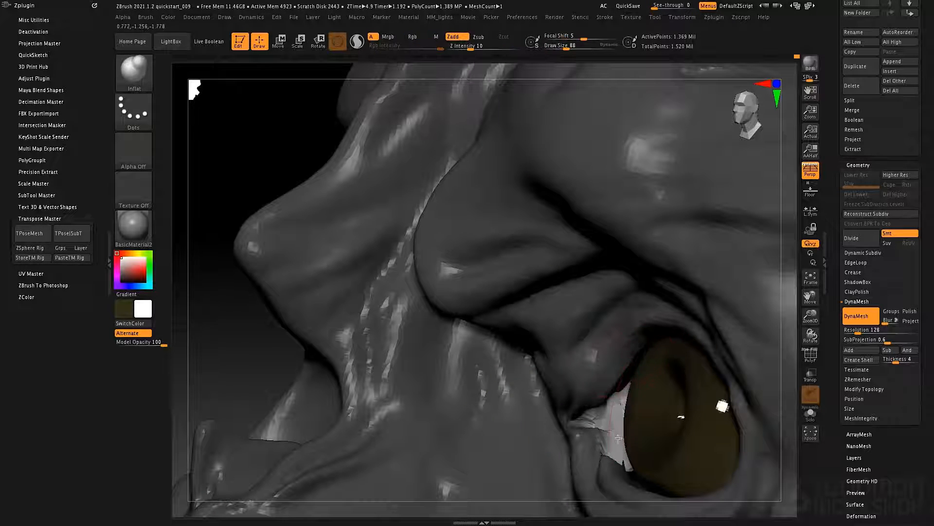
{"action": "key", "text": "space"}
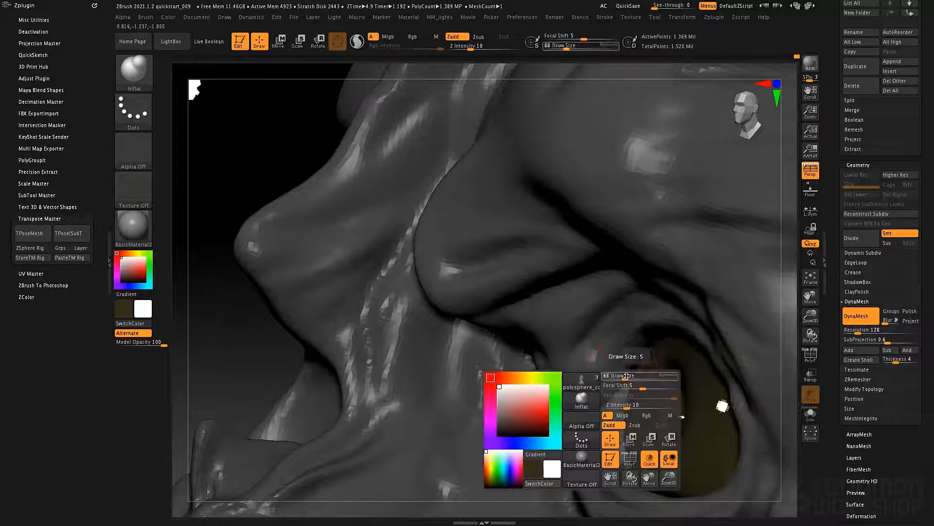
{"action": "left_click_drag", "start_coordinate": [629, 379], "coordinate": [625, 378]}
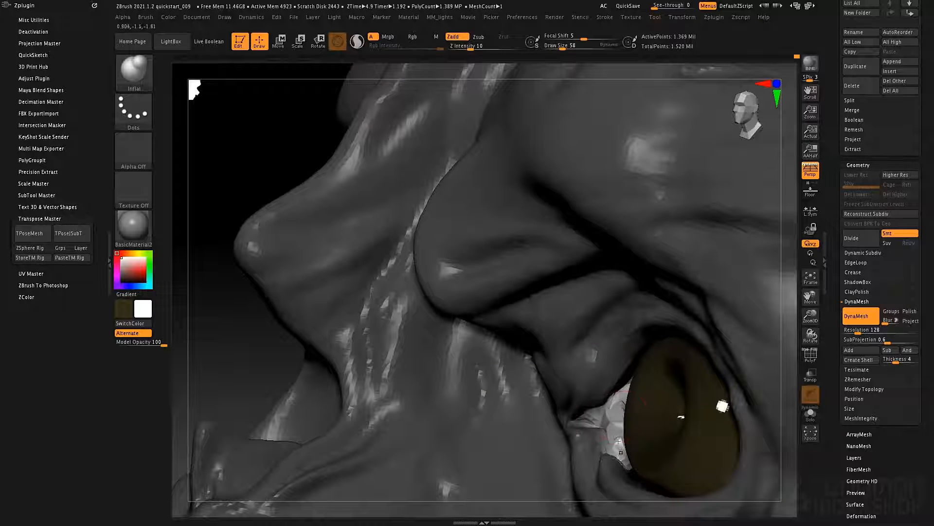
{"action": "left_click_drag", "start_coordinate": [600, 416], "coordinate": [582, 417]}
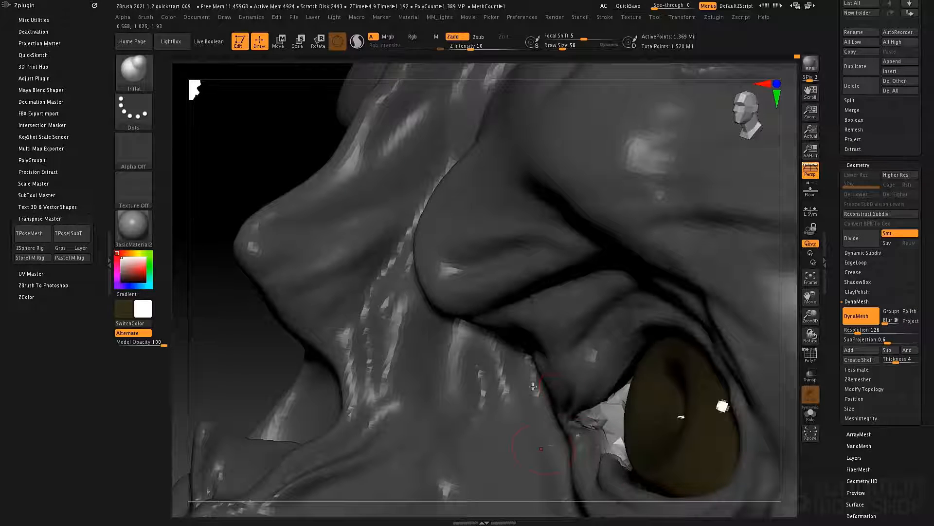
Switch to the Move brush and clear the mask from the head
{"action": "right_click_drag", "start_coordinate": [523, 333], "coordinate": [500, 254], "text": "ctrl"}
{"action": "right_click_drag", "start_coordinate": [599, 460], "coordinate": [509, 332], "text": "alt"}
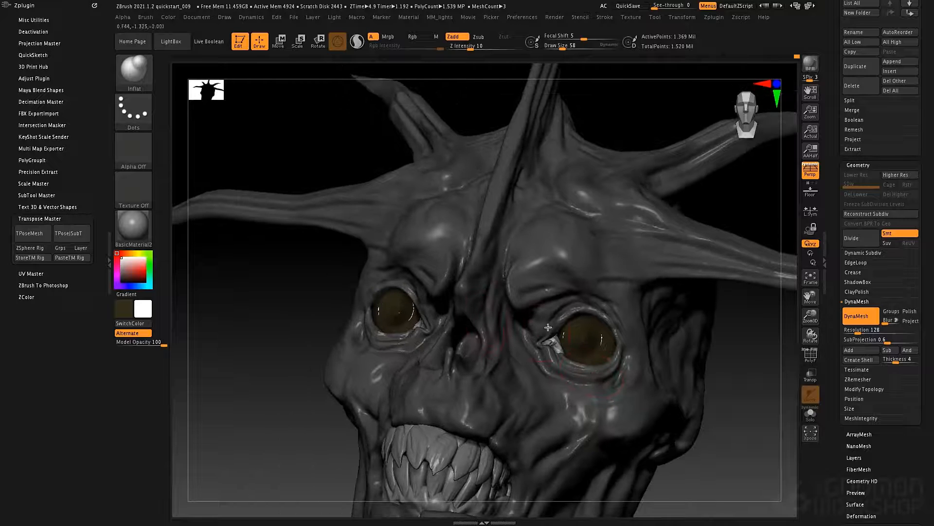
{"action": "mouse_move", "coordinate": [572, 359]}
{"action": "right_mouse_down", "text": "ctrl"}
{"action": "mouse_move", "coordinate": [555, 392]}
{"action": "mouse_move", "coordinate": [559, 357]}
{"action": "mouse_move", "coordinate": [572, 363]}
{"action": "mouse_move", "coordinate": [555, 381]}
{"action": "mouse_move", "coordinate": [565, 382]}
{"action": "right_mouse_up", "text": "ctrl"}
{"action": "key", "text": "b"}
{"action": "key", "text": "m"}
{"action": "key", "text": "v"}
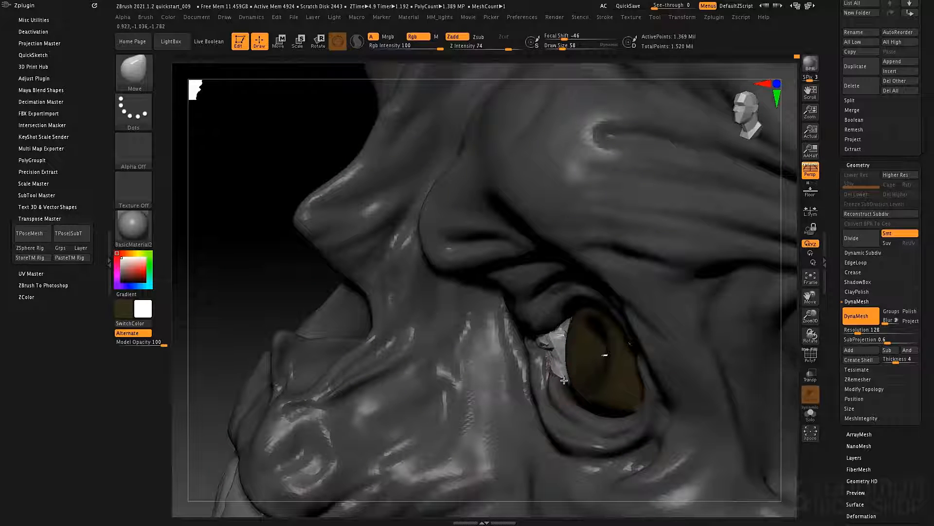
{"action": "left_click_drag", "start_coordinate": [243, 312], "coordinate": [245, 288], "text": "ctrl"}
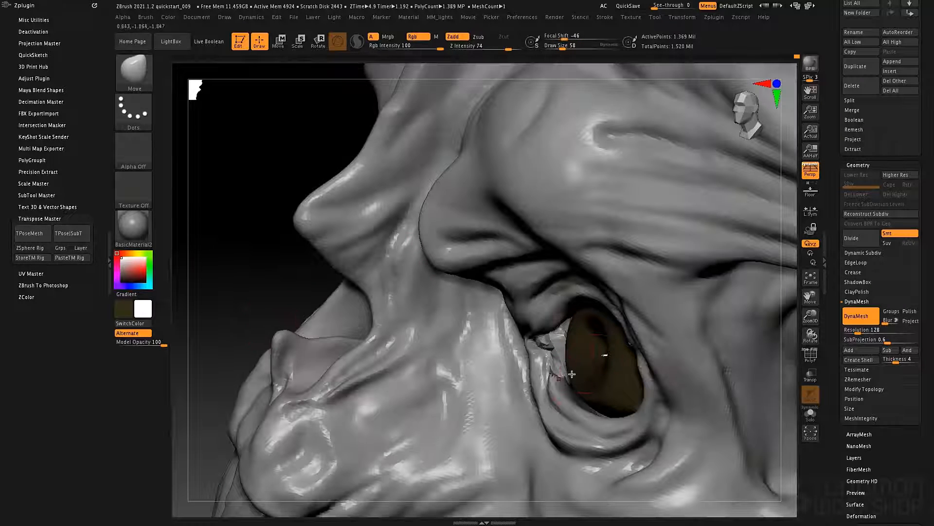
Inflate and smooth the transition between the tear duct and lower eyelid with the Inflat brush at draw size 32
{"action": "key", "text": "b"}
{"action": "key", "text": "i"}
{"action": "key", "text": "n"}
{"action": "key", "text": "space"}
{"action": "left_click_drag", "start_coordinate": [564, 359], "coordinate": [558, 361]}
{"action": "key", "text": "shift"}
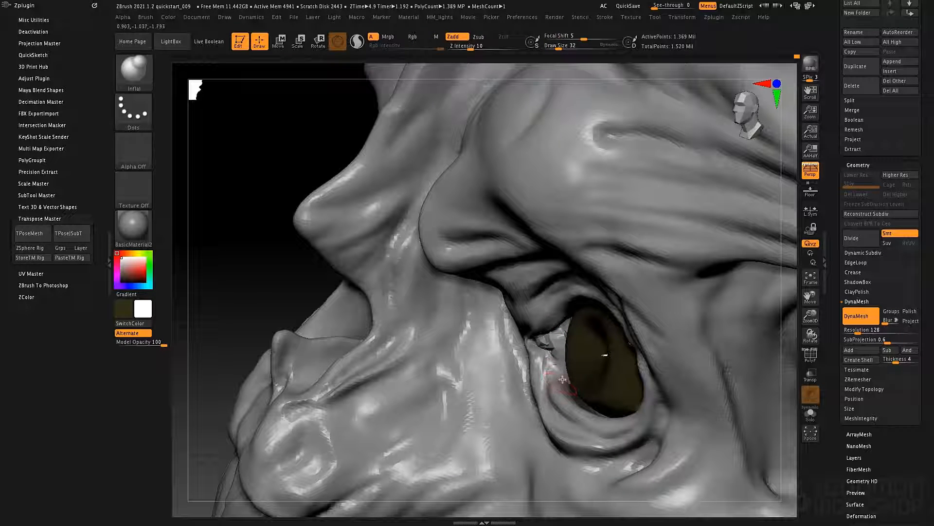
Build up the gap between the tear duct and lower eyelid with the ClayTubes brush at draw size 23
{"action": "key", "text": "b"}
{"action": "key", "text": "c"}
{"action": "key", "text": "t"}
{"action": "key", "text": "space"}
{"action": "left_click_drag", "start_coordinate": [561, 377], "coordinate": [560, 357]}
{"action": "key", "text": "space"}
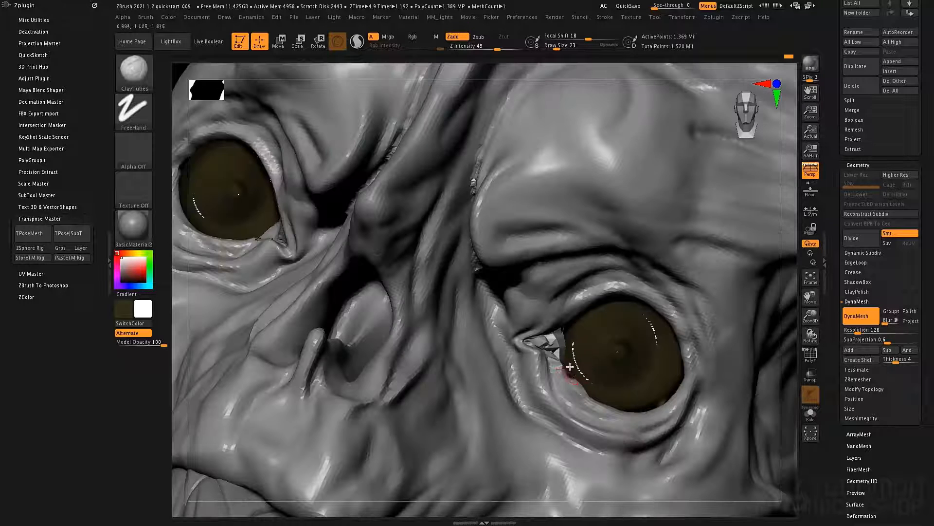
Adjust the inner corners and lower lid rims of both eyes with the Move brush at draw size 43
{"action": "key", "text": "b"}
{"action": "key", "text": "m"}
{"action": "key", "text": "v"}
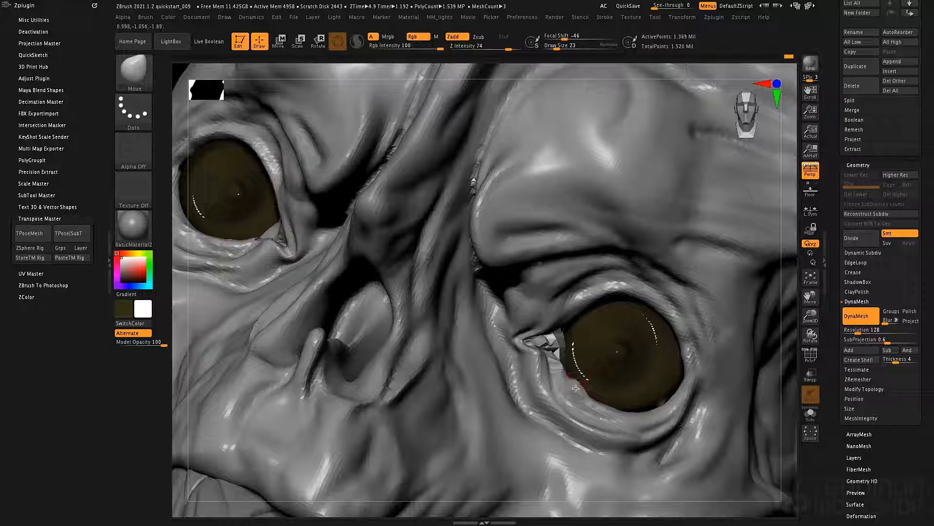
{"action": "key", "text": "space"}
{"action": "left_click_drag", "start_coordinate": [577, 382], "coordinate": [587, 381]}
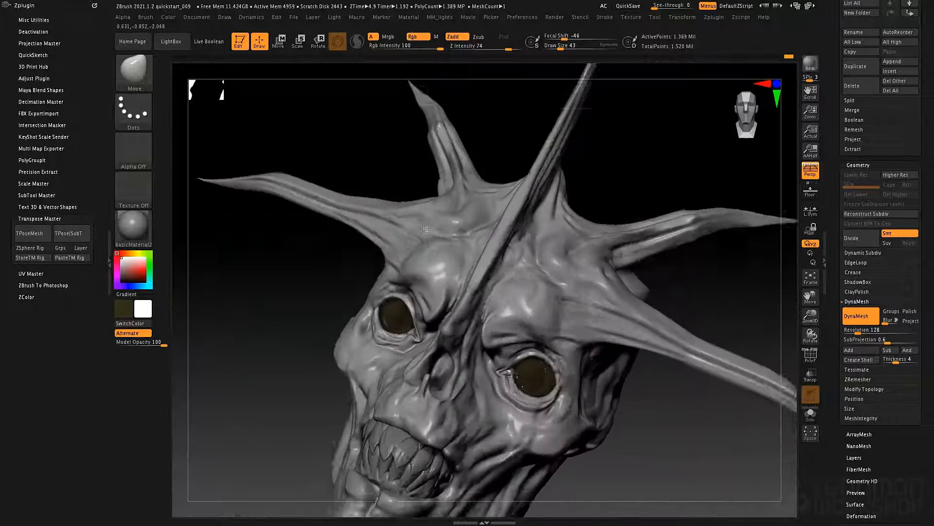
{"action": "left_click_drag", "start_coordinate": [576, 401], "coordinate": [306, 415]}
{"action": "key", "text": "ctrl"}
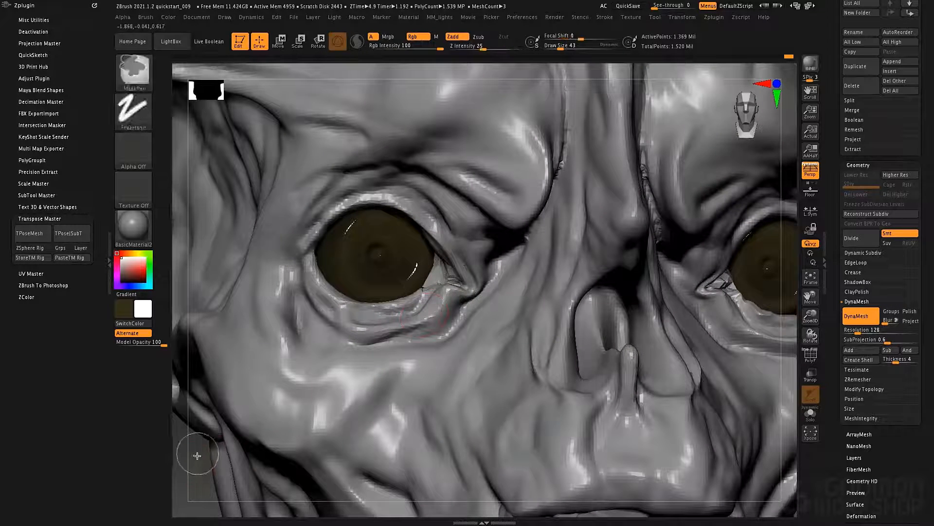
{"action": "mouse_move", "coordinate": [413, 310]}
{"action": "left_mouse_down"}
{"action": "mouse_move", "coordinate": [455, 272]}
{"action": "mouse_move", "coordinate": [441, 273]}
{"action": "mouse_move", "coordinate": [438, 251]}
{"action": "left_mouse_up"}
Inflate the tear ducts and lower eyelid rims of both eyes with the Inflat brush at draw size 25
{"action": "key", "text": "b"}
{"action": "key", "text": "i"}
{"action": "key", "text": "n"}
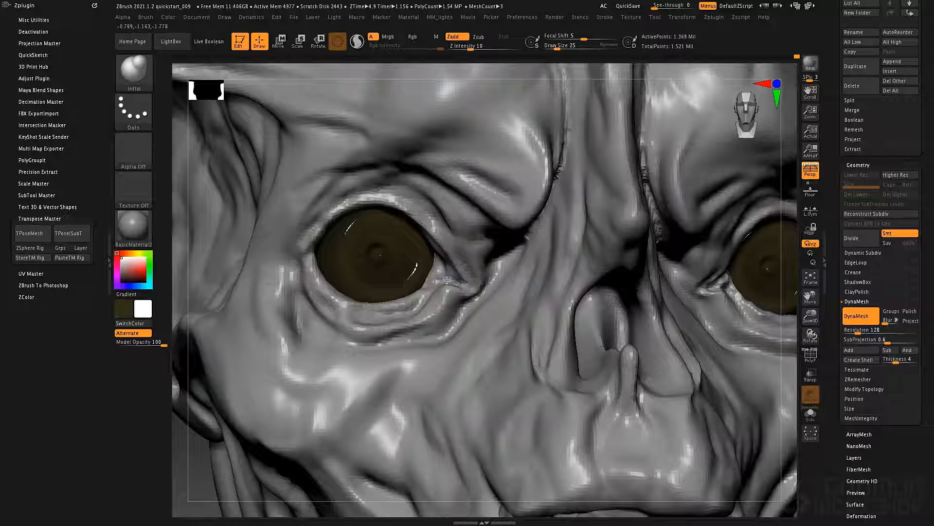
{"action": "mouse_move", "coordinate": [453, 281]}
{"action": "left_mouse_down"}
{"action": "mouse_move", "coordinate": [368, 307]}
{"action": "mouse_move", "coordinate": [342, 304]}
{"action": "mouse_move", "coordinate": [378, 303]}
{"action": "left_mouse_up"}
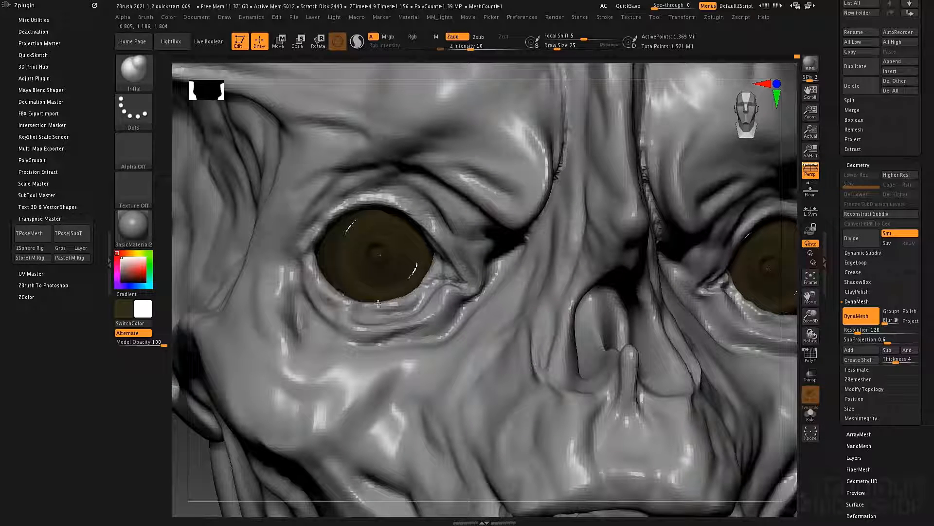
{"action": "right_click_drag", "start_coordinate": [573, 284], "coordinate": [341, 290], "text": "alt"}
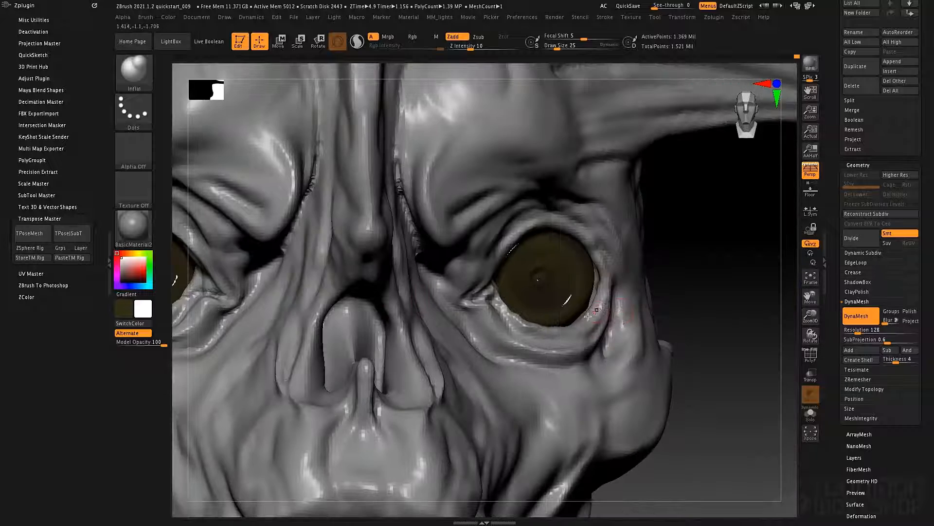
{"action": "right_click_drag", "start_coordinate": [594, 310], "coordinate": [573, 324]}
{"action": "mouse_move", "coordinate": [483, 301]}
{"action": "left_mouse_down"}
{"action": "mouse_move", "coordinate": [523, 330]}
{"action": "mouse_move", "coordinate": [577, 327]}
{"action": "mouse_move", "coordinate": [561, 338]}
{"action": "left_mouse_up"}
Rework the jagged crease between the brow and the nose bridge with the Inflat brush at draw size 25
{"action": "mouse_move", "coordinate": [335, 294]}
{"action": "right_mouse_down", "text": "alt"}
{"action": "mouse_move", "coordinate": [312, 287]}
{"action": "mouse_move", "coordinate": [333, 284]}
{"action": "right_mouse_up", "text": "alt"}
{"action": "right_click_drag", "start_coordinate": [468, 327], "coordinate": [608, 312], "text": "alt"}
{"action": "right_click_drag", "start_coordinate": [401, 253], "coordinate": [448, 295]}
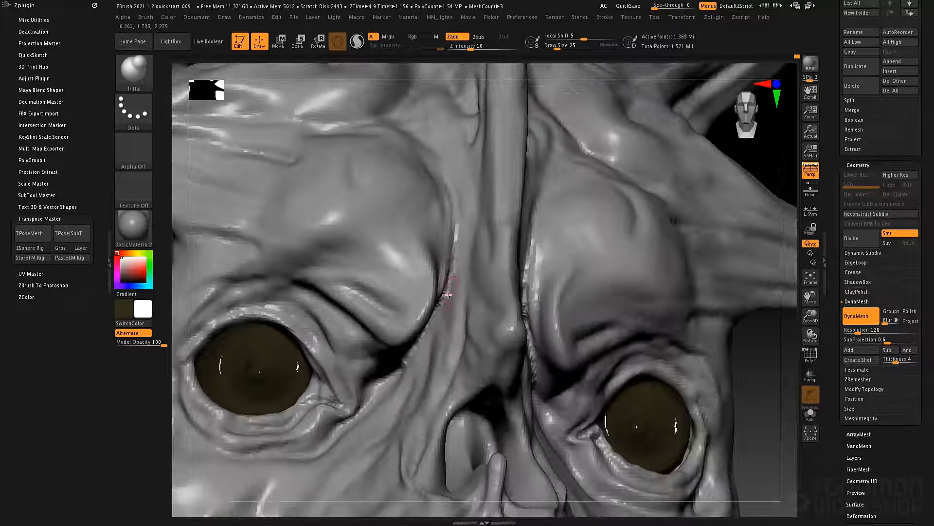
{"action": "left_click_drag", "start_coordinate": [441, 303], "coordinate": [443, 292]}
{"action": "right_click_drag", "start_coordinate": [451, 263], "coordinate": [446, 286], "text": "alt"}
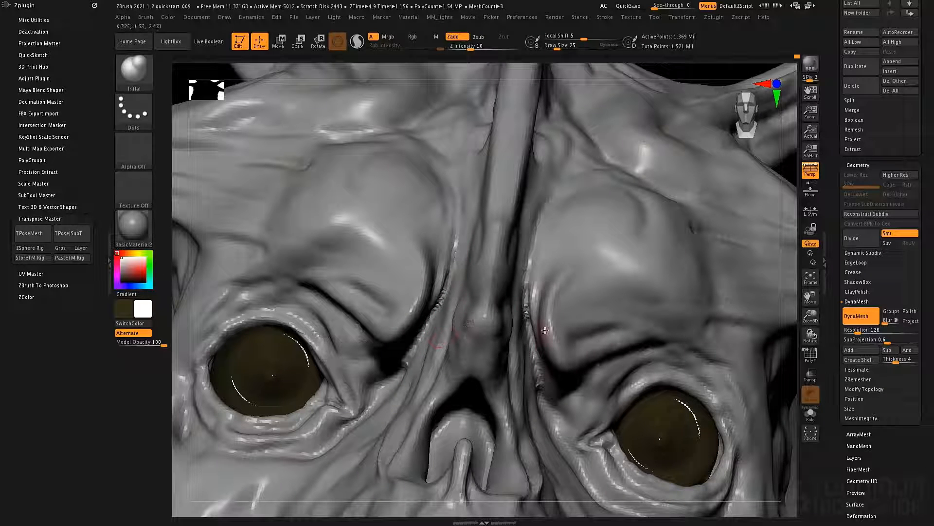
{"action": "mouse_move", "coordinate": [554, 255]}
{"action": "right_mouse_down", "text": "ctrl"}
{"action": "mouse_move", "coordinate": [619, 248]}
{"action": "mouse_move", "coordinate": [453, 253]}
{"action": "right_mouse_up", "text": "ctrl"}
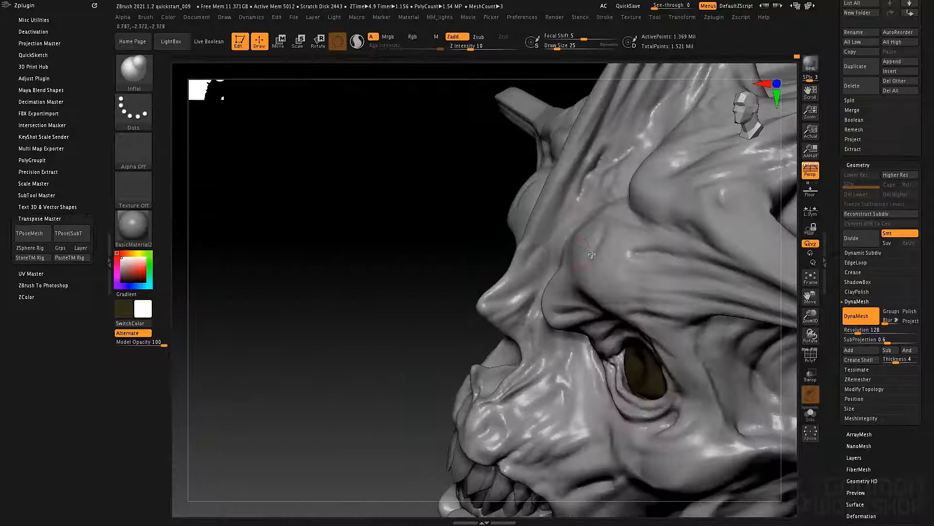
Carve creases from the brow into the base of the lower side horn using the DamStandard brush at draw size 49
{"action": "right_click_drag", "start_coordinate": [625, 255], "coordinate": [549, 282], "text": "alt"}
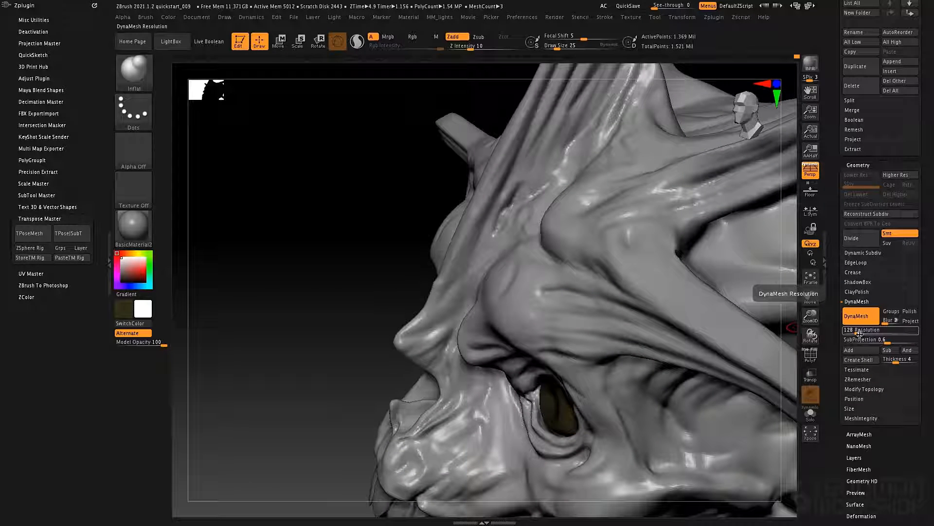
{"action": "right_click_drag", "start_coordinate": [492, 355], "coordinate": [323, 279], "text": "ctrl"}
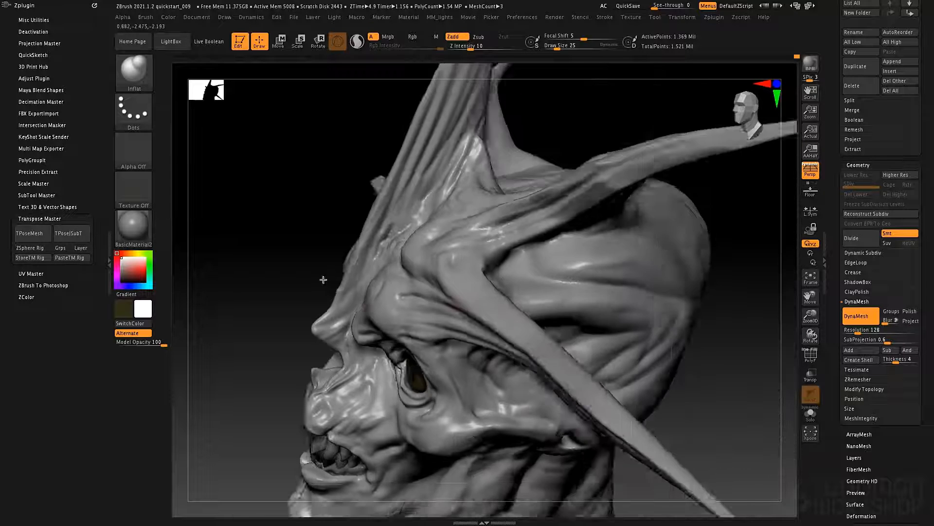
{"action": "mouse_move", "coordinate": [441, 299]}
{"action": "right_mouse_down"}
{"action": "mouse_move", "coordinate": [423, 306]}
{"action": "mouse_move", "coordinate": [444, 284]}
{"action": "right_mouse_up"}
{"action": "right_click_drag", "start_coordinate": [415, 322], "coordinate": [442, 321]}
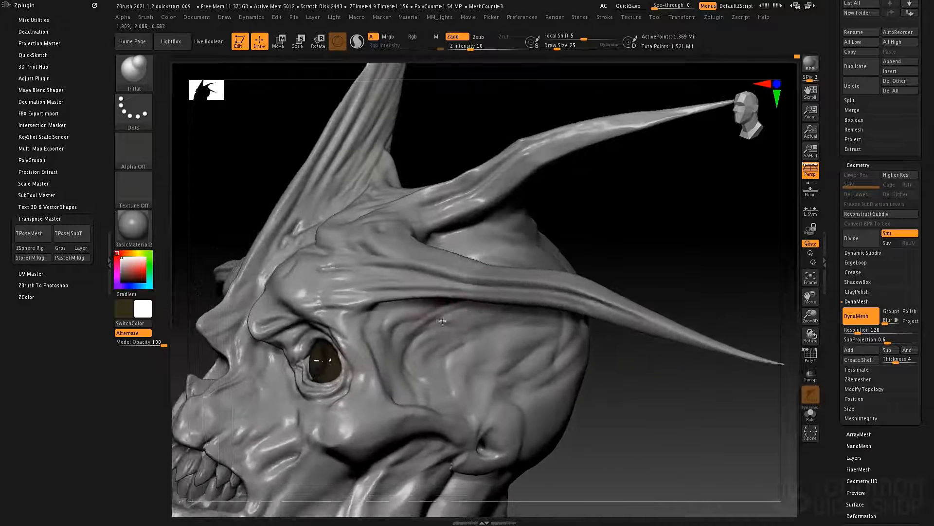
{"action": "right_click_drag", "start_coordinate": [364, 321], "coordinate": [394, 310]}
{"action": "key", "text": "b"}
{"action": "key", "text": "d"}
{"action": "key", "text": "s"}
{"action": "key", "text": "space"}
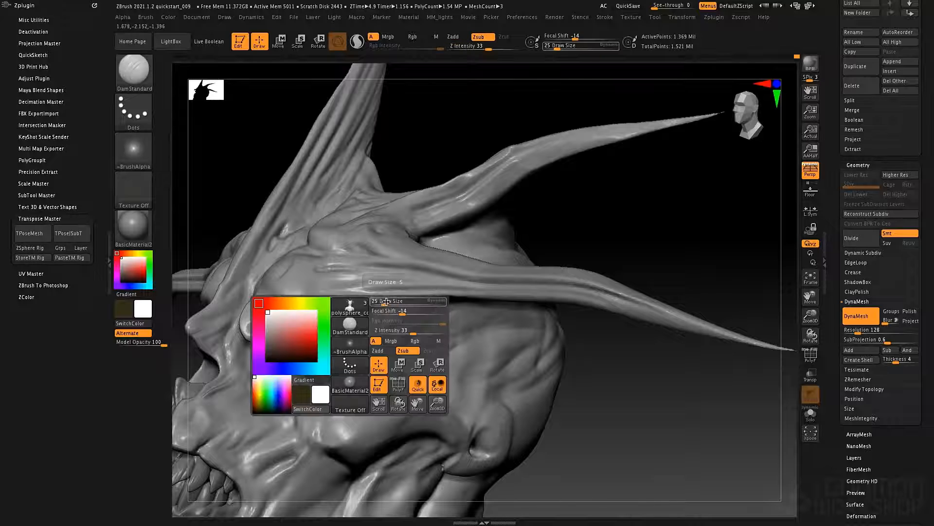
{"action": "left_click_drag", "start_coordinate": [377, 303], "coordinate": [383, 302]}
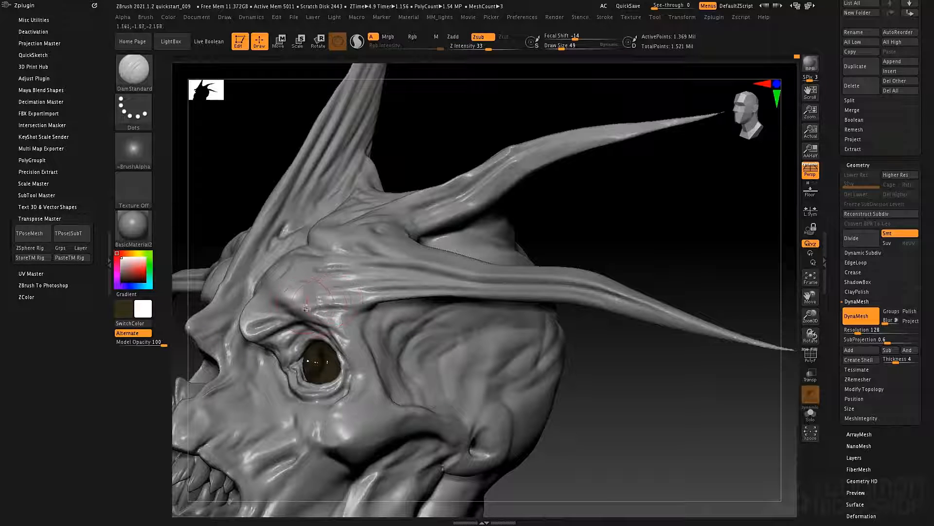
{"action": "left_click_drag", "start_coordinate": [309, 305], "coordinate": [403, 293]}
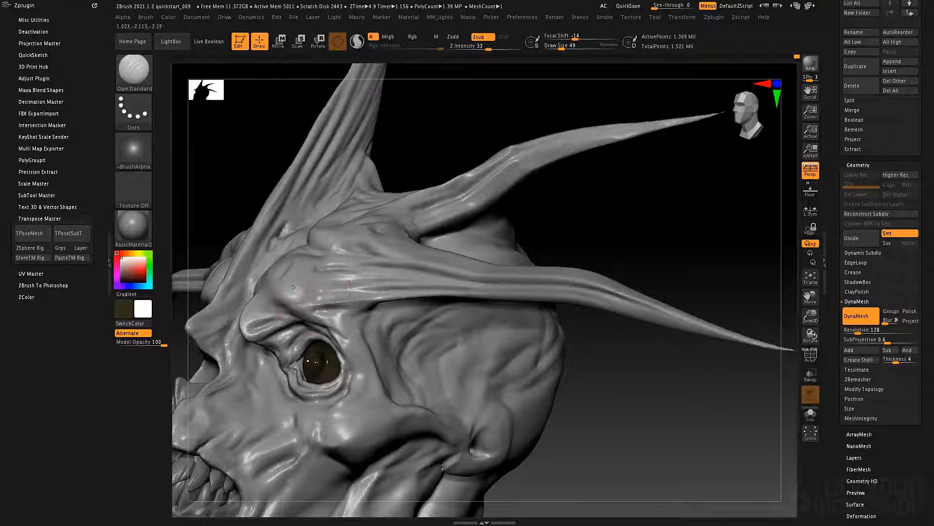
{"action": "left_click_drag", "start_coordinate": [299, 288], "coordinate": [424, 283]}
{"action": "left_click_drag", "start_coordinate": [332, 289], "coordinate": [515, 272]}
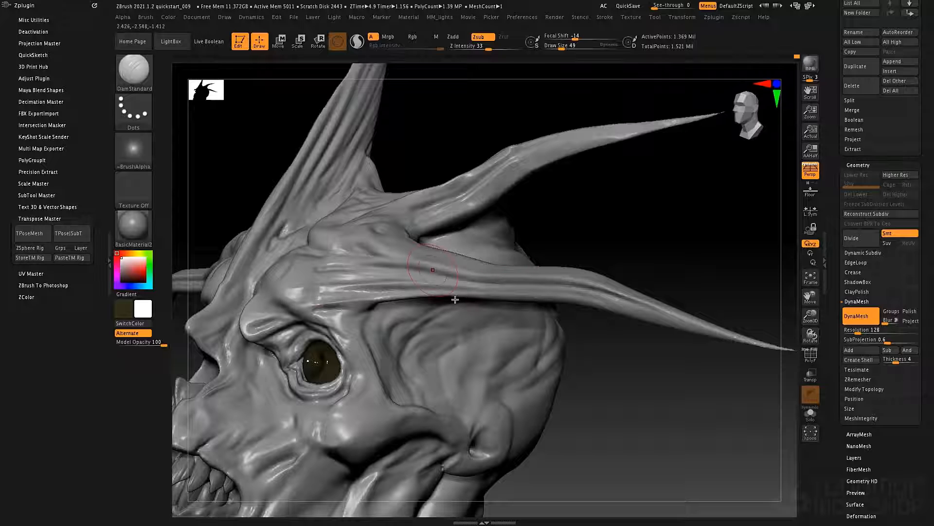
Carve long grooves from the forehead along the front of the lower side horn toward its tip
{"action": "right_click_drag", "start_coordinate": [456, 290], "coordinate": [394, 277]}
{"action": "left_click_drag", "start_coordinate": [301, 266], "coordinate": [413, 261]}
{"action": "left_click_drag", "start_coordinate": [344, 263], "coordinate": [597, 284]}
{"action": "left_click_drag", "start_coordinate": [479, 275], "coordinate": [616, 282]}
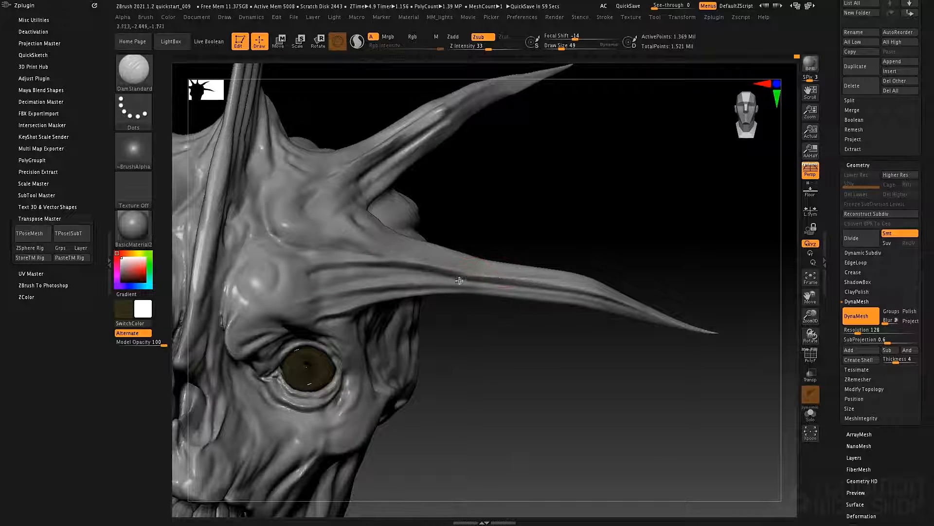
{"action": "mouse_move", "coordinate": [350, 224]}
{"action": "left_mouse_down"}
{"action": "mouse_move", "coordinate": [465, 259]}
{"action": "mouse_move", "coordinate": [463, 275]}
{"action": "left_mouse_up"}
{"action": "left_click_drag", "start_coordinate": [616, 306], "coordinate": [707, 290]}
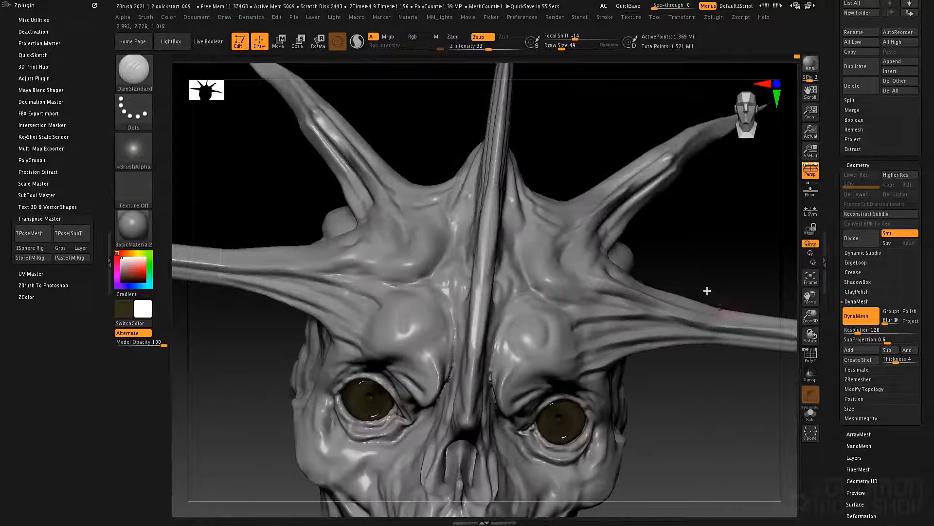
Deepen the creases at the upper base of the lower horn on the opposite side of the head
{"action": "right_click_drag", "start_coordinate": [407, 303], "coordinate": [517, 321]}
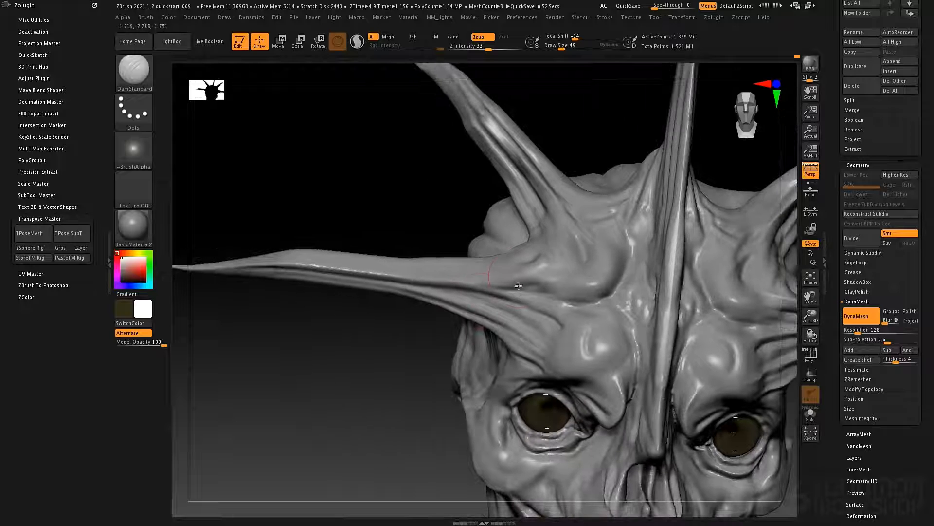
{"action": "left_click_drag", "start_coordinate": [433, 279], "coordinate": [535, 276]}
{"action": "mouse_move", "coordinate": [406, 279]}
{"action": "left_mouse_down"}
{"action": "mouse_move", "coordinate": [543, 282]}
{"action": "mouse_move", "coordinate": [549, 304]}
{"action": "mouse_move", "coordinate": [523, 283]}
{"action": "mouse_move", "coordinate": [501, 284]}
{"action": "mouse_move", "coordinate": [539, 293]}
{"action": "left_mouse_up"}
Add finer creases with draw size 25 where the lower side horn meets the brow and along the horn's upper edge
{"action": "key", "text": "space"}
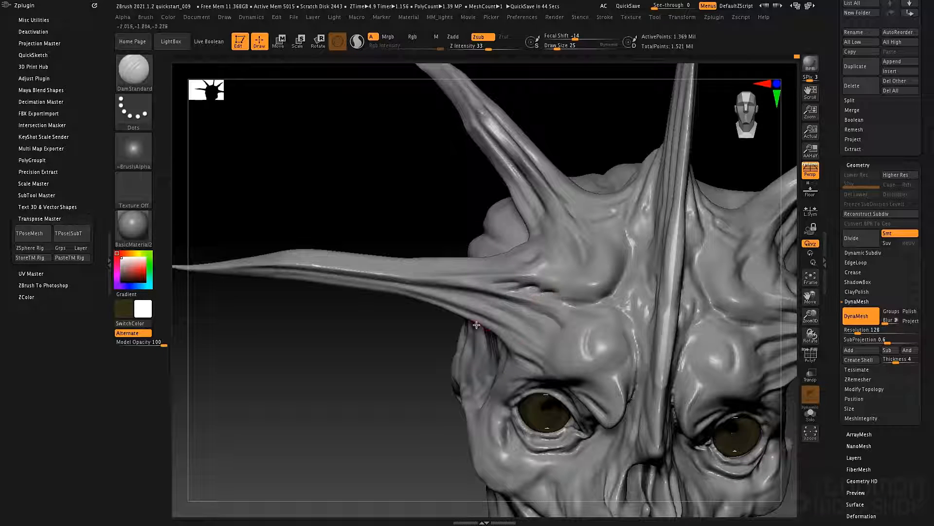
{"action": "left_click_drag", "start_coordinate": [420, 293], "coordinate": [584, 349]}
{"action": "left_click_drag", "start_coordinate": [449, 307], "coordinate": [579, 370]}
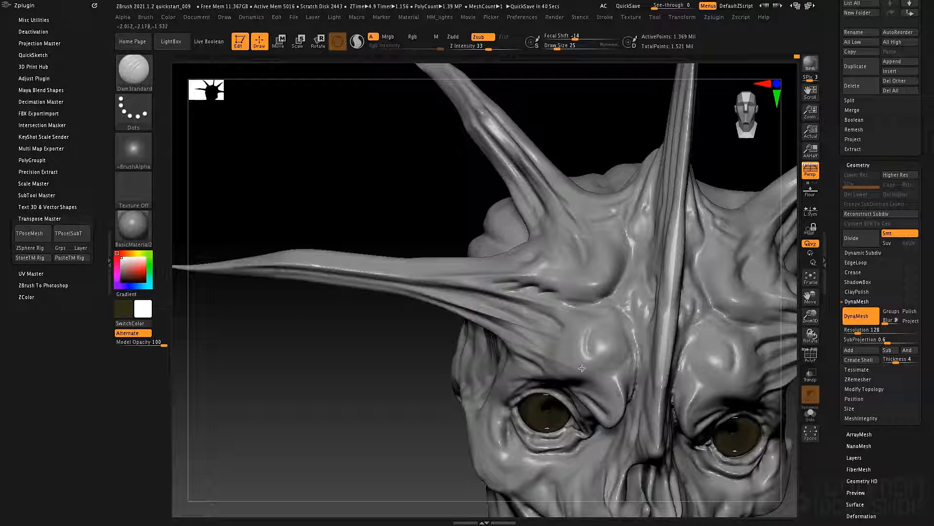
{"action": "left_click_drag", "start_coordinate": [536, 287], "coordinate": [584, 293]}
{"action": "left_click_drag", "start_coordinate": [606, 327], "coordinate": [571, 294]}
{"action": "mouse_move", "coordinate": [508, 261]}
{"action": "left_mouse_down"}
{"action": "mouse_move", "coordinate": [302, 259]}
{"action": "mouse_move", "coordinate": [481, 268]}
{"action": "mouse_move", "coordinate": [340, 279]}
{"action": "mouse_move", "coordinate": [288, 258]}
{"action": "mouse_move", "coordinate": [369, 260]}
{"action": "mouse_move", "coordinate": [295, 258]}
{"action": "left_mouse_up"}
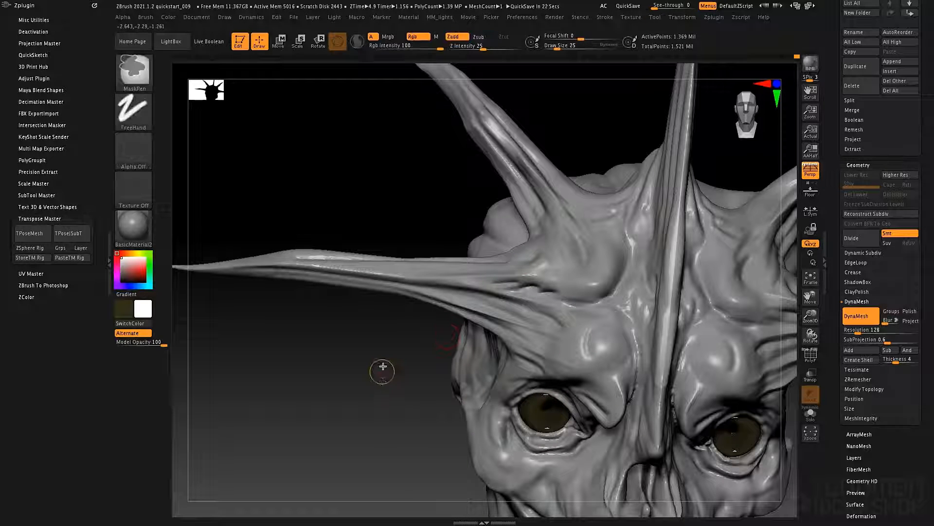
Carve fine grooves up the side of the central forehead horn
{"action": "left_click_drag", "start_coordinate": [402, 359], "coordinate": [214, 365]}
{"action": "left_click_drag", "start_coordinate": [321, 369], "coordinate": [204, 365]}
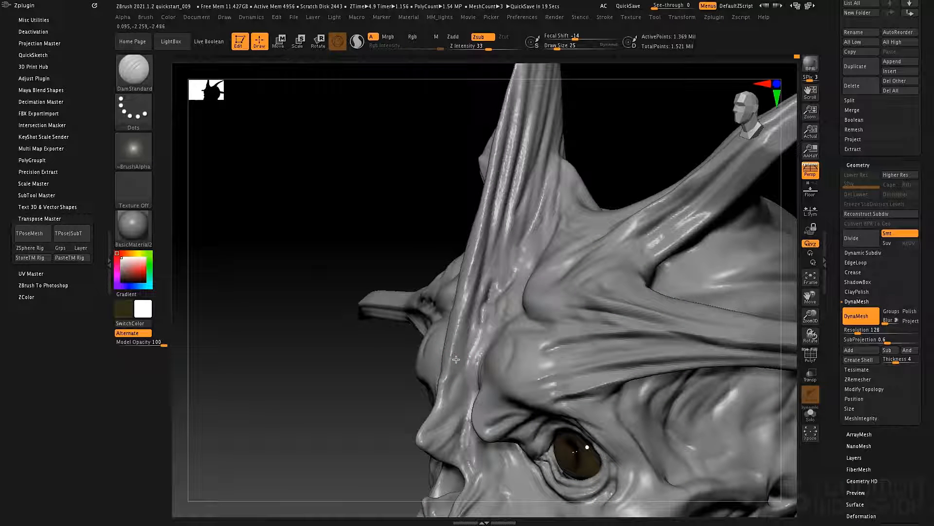
{"action": "left_click_drag", "start_coordinate": [478, 245], "coordinate": [513, 92]}
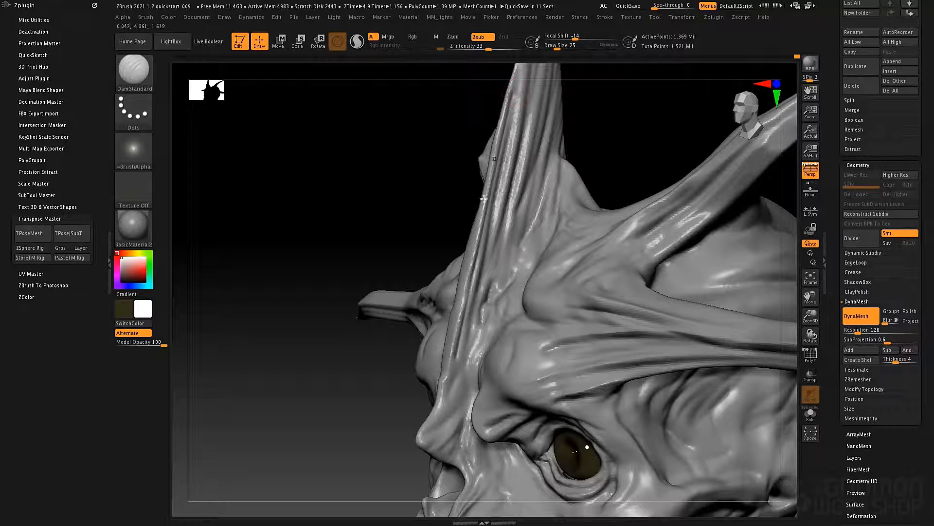
{"action": "right_click_drag", "start_coordinate": [441, 375], "coordinate": [397, 365]}
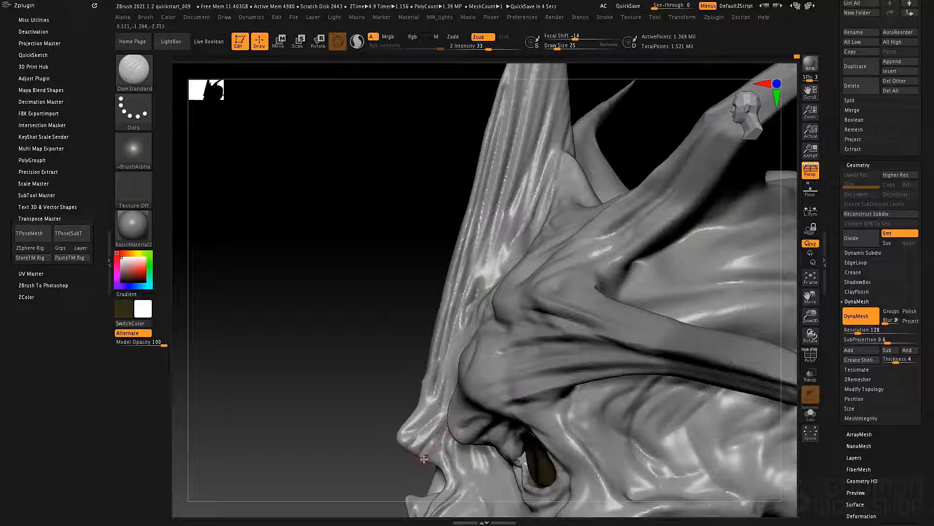
{"action": "right_click_drag", "start_coordinate": [495, 413], "coordinate": [706, 428]}
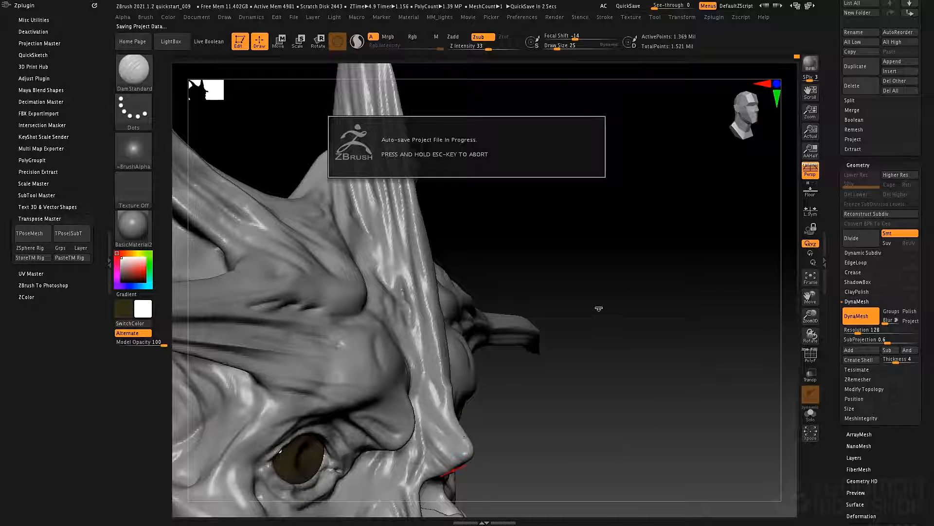
Build up the area along the lower jaw edge using the ClayTubes brush at draw size 40
{"action": "right_click_drag", "start_coordinate": [588, 390], "coordinate": [379, 374]}
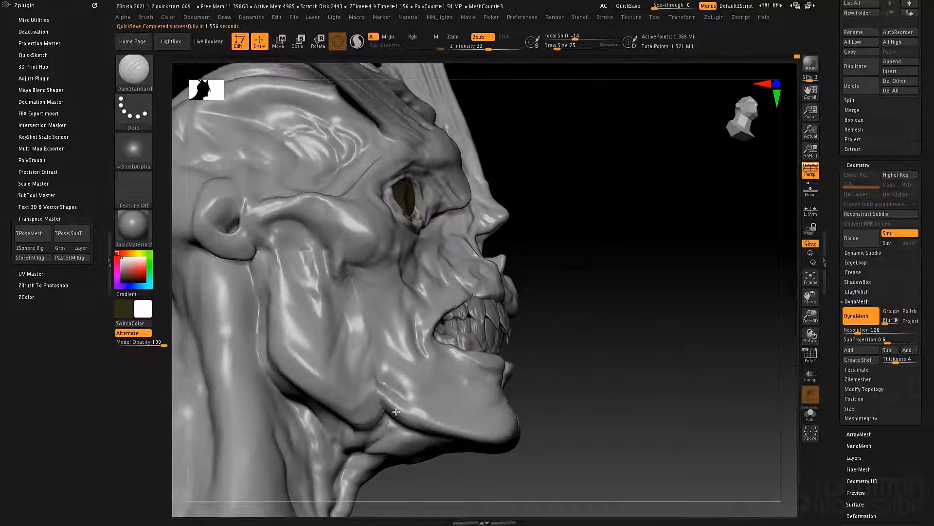
{"action": "key", "text": "b"}
{"action": "key", "text": "c"}
{"action": "key", "text": "t"}
{"action": "key", "text": "space"}
{"action": "left_click_drag", "start_coordinate": [384, 377], "coordinate": [389, 377]}
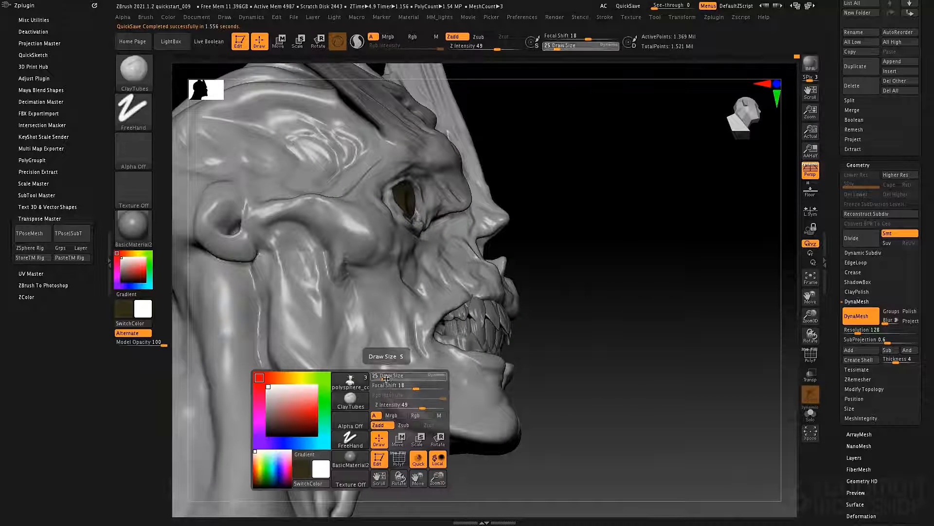
{"action": "left_click_drag", "start_coordinate": [371, 414], "coordinate": [398, 422]}
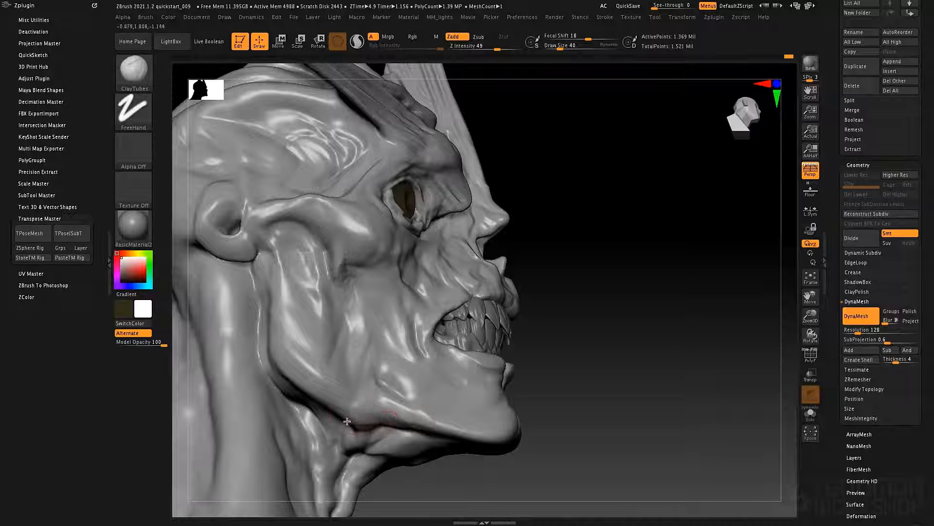
{"action": "right_click_drag", "start_coordinate": [356, 392], "coordinate": [353, 426]}
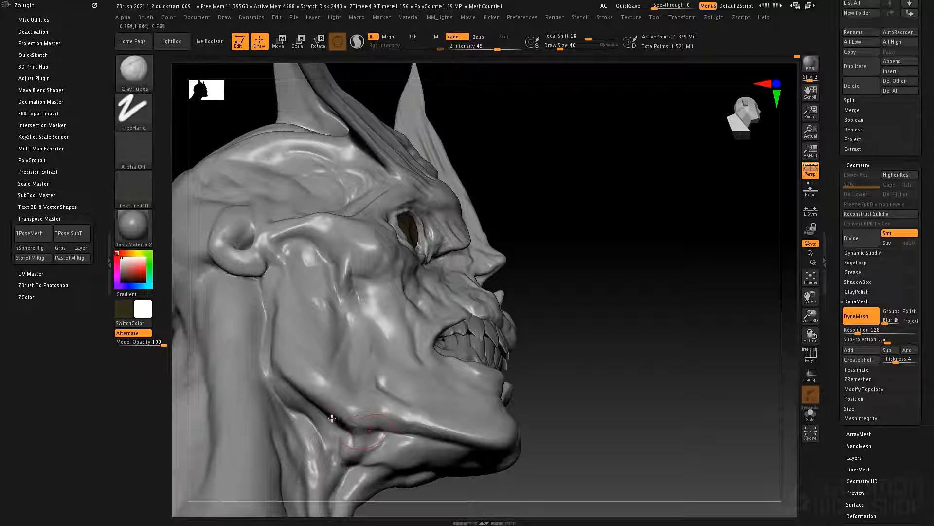
{"action": "left_click_drag", "start_coordinate": [379, 428], "coordinate": [357, 412]}
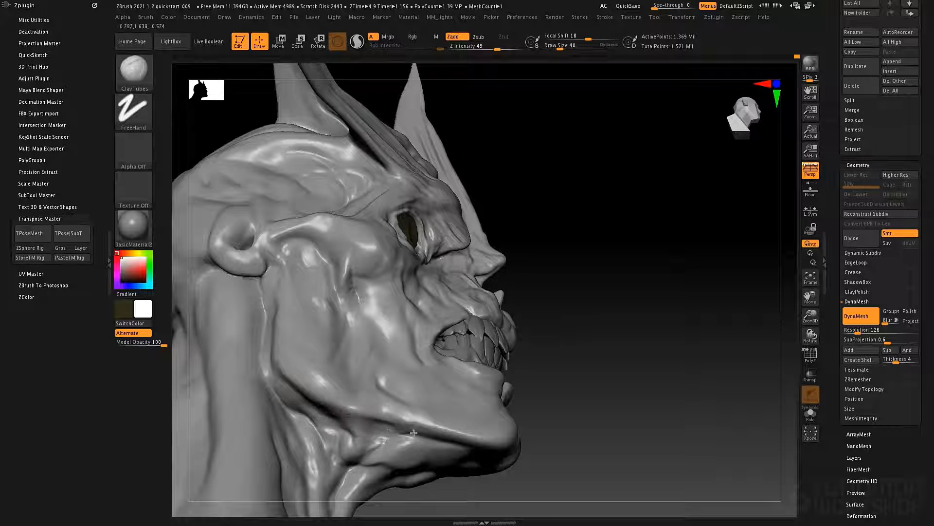
Carve grooves into the rear base of the upper horn with the DamStandard brush
{"action": "mouse_move", "coordinate": [516, 434]}
{"action": "right_mouse_down"}
{"action": "mouse_move", "coordinate": [528, 292]}
{"action": "mouse_move", "coordinate": [534, 338]}
{"action": "mouse_move", "coordinate": [528, 271]}
{"action": "mouse_move", "coordinate": [488, 309]}
{"action": "mouse_move", "coordinate": [605, 319]}
{"action": "mouse_move", "coordinate": [586, 310]}
{"action": "mouse_move", "coordinate": [597, 323]}
{"action": "mouse_move", "coordinate": [592, 299]}
{"action": "mouse_move", "coordinate": [601, 323]}
{"action": "mouse_move", "coordinate": [538, 319]}
{"action": "mouse_move", "coordinate": [420, 226]}
{"action": "mouse_move", "coordinate": [435, 253]}
{"action": "mouse_move", "coordinate": [429, 207]}
{"action": "right_mouse_up"}
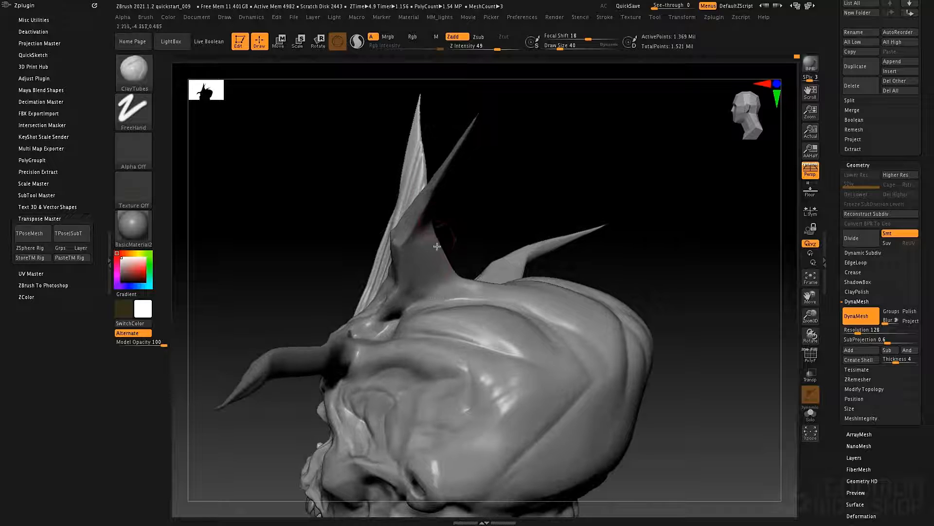
{"action": "key", "text": "b"}
{"action": "key", "text": "d"}
{"action": "key", "text": "s"}
{"action": "mouse_move", "coordinate": [415, 254]}
{"action": "left_mouse_down"}
{"action": "mouse_move", "coordinate": [419, 278]}
{"action": "mouse_move", "coordinate": [428, 218]}
{"action": "mouse_move", "coordinate": [437, 276]}
{"action": "mouse_move", "coordinate": [434, 223]}
{"action": "left_mouse_up"}
Carve grooves along the back of the lower side horn from its tip down into the temple
{"action": "mouse_move", "coordinate": [378, 321]}
{"action": "right_mouse_down"}
{"action": "mouse_move", "coordinate": [361, 278]}
{"action": "mouse_move", "coordinate": [367, 259]}
{"action": "mouse_move", "coordinate": [348, 316]}
{"action": "mouse_move", "coordinate": [302, 223]}
{"action": "mouse_move", "coordinate": [304, 202]}
{"action": "mouse_move", "coordinate": [329, 209]}
{"action": "right_mouse_up"}
{"action": "left_click_drag", "start_coordinate": [331, 210], "coordinate": [399, 282]}
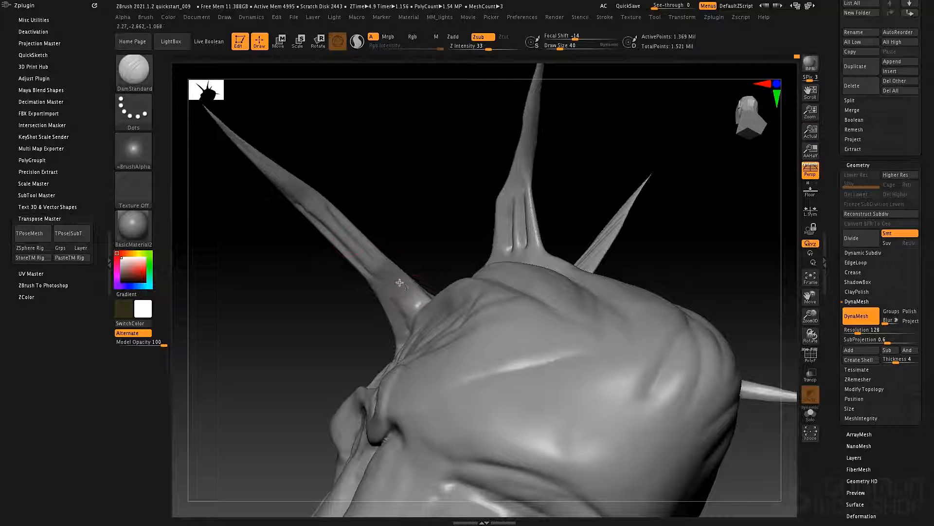
{"action": "mouse_move", "coordinate": [338, 237]}
{"action": "left_mouse_down"}
{"action": "mouse_move", "coordinate": [396, 287]}
{"action": "mouse_move", "coordinate": [375, 273]}
{"action": "left_mouse_up"}
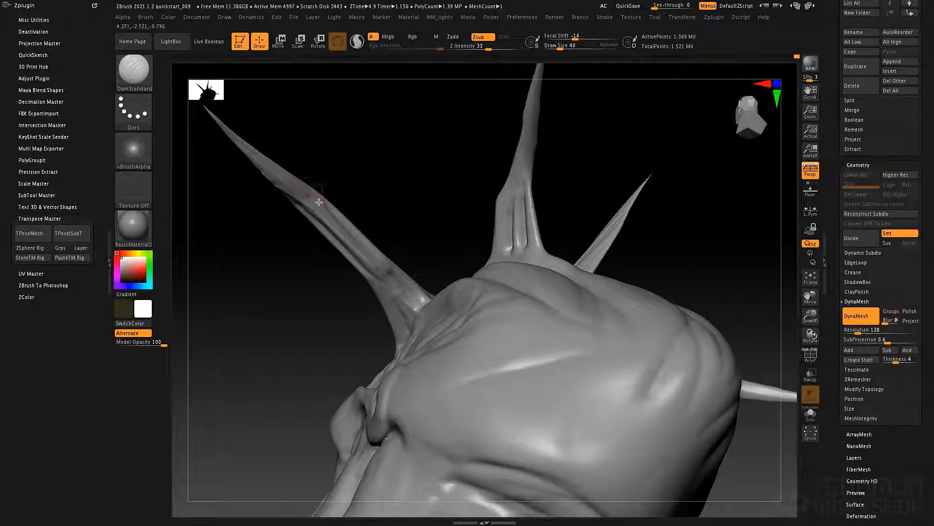
{"action": "left_click_drag", "start_coordinate": [219, 125], "coordinate": [302, 194]}
{"action": "right_click_drag", "start_coordinate": [489, 287], "coordinate": [487, 355]}
{"action": "mouse_move", "coordinate": [403, 265]}
{"action": "left_mouse_down"}
{"action": "mouse_move", "coordinate": [454, 299]}
{"action": "mouse_move", "coordinate": [480, 357]}
{"action": "left_mouse_up"}
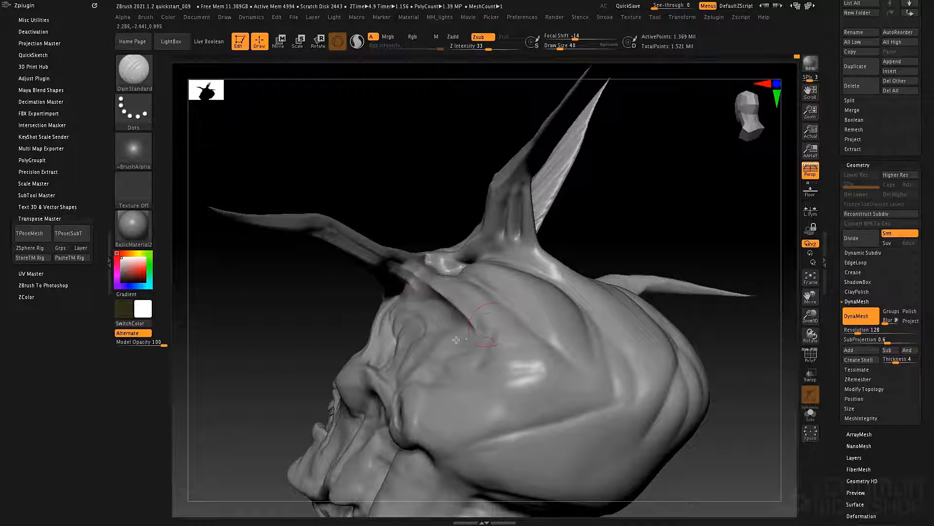
Carve grooves down the back and outer side of the opposite upper horn into its base on the skull
{"action": "right_click_drag", "start_coordinate": [456, 340], "coordinate": [531, 316]}
{"action": "left_click_drag", "start_coordinate": [594, 261], "coordinate": [494, 328]}
{"action": "left_click_drag", "start_coordinate": [539, 304], "coordinate": [480, 335]}
{"action": "left_click_drag", "start_coordinate": [595, 273], "coordinate": [525, 323]}
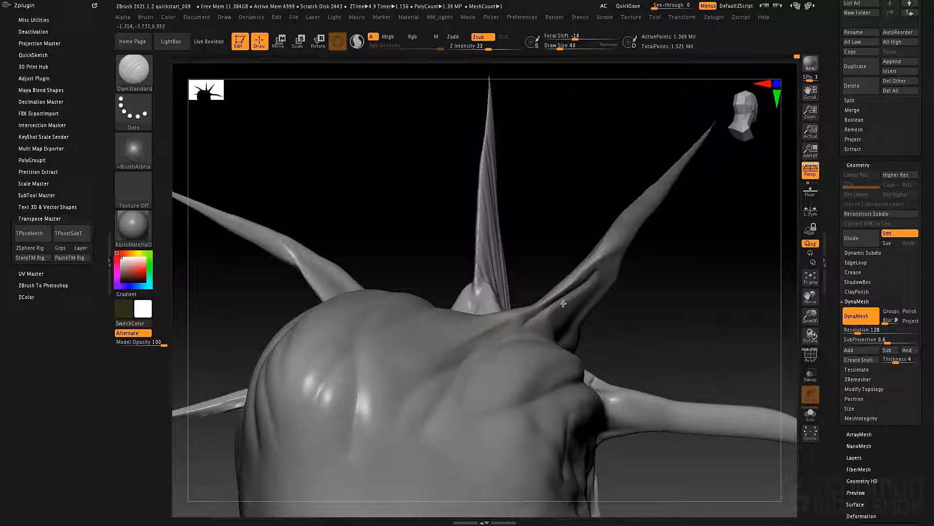
{"action": "left_click_drag", "start_coordinate": [578, 289], "coordinate": [543, 308]}
{"action": "right_click_drag", "start_coordinate": [550, 269], "coordinate": [513, 273]}
{"action": "mouse_move", "coordinate": [587, 298]}
{"action": "left_mouse_down"}
{"action": "mouse_move", "coordinate": [563, 338]}
{"action": "mouse_move", "coordinate": [586, 321]}
{"action": "mouse_move", "coordinate": [579, 338]}
{"action": "left_mouse_up"}
{"action": "mouse_move", "coordinate": [602, 273]}
{"action": "left_mouse_down"}
{"action": "mouse_move", "coordinate": [579, 322]}
{"action": "mouse_move", "coordinate": [583, 345]}
{"action": "left_mouse_up"}
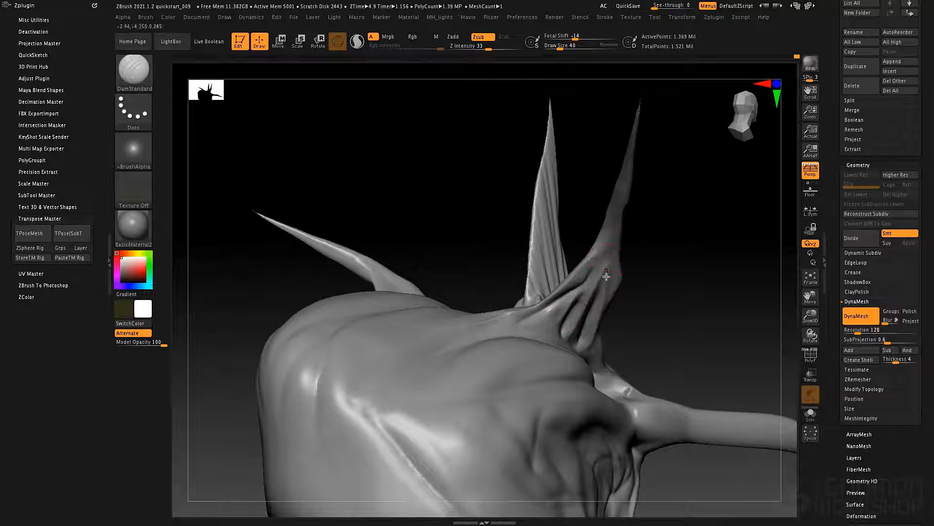
Carve creases between the upper horns and the central horn's base on the rear of the head
{"action": "right_click_drag", "start_coordinate": [632, 236], "coordinate": [553, 277]}
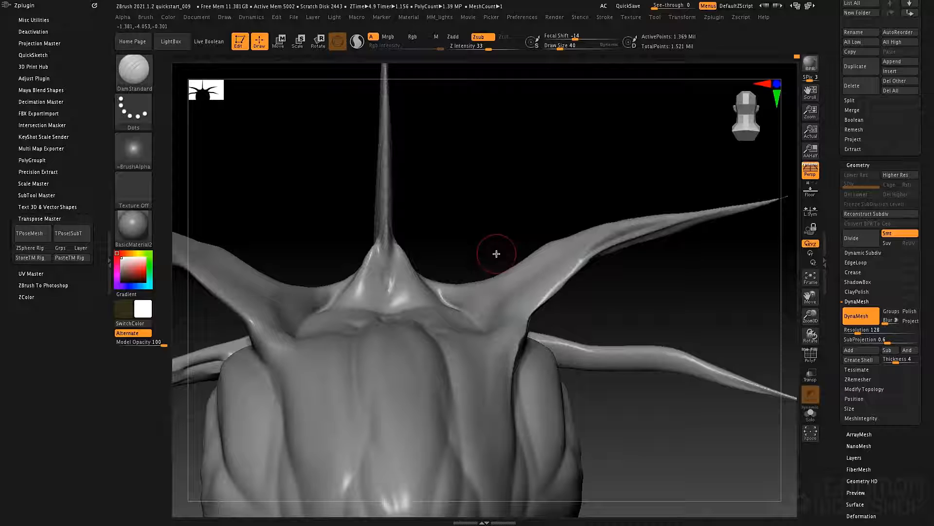
{"action": "left_click_drag", "start_coordinate": [508, 292], "coordinate": [540, 275]}
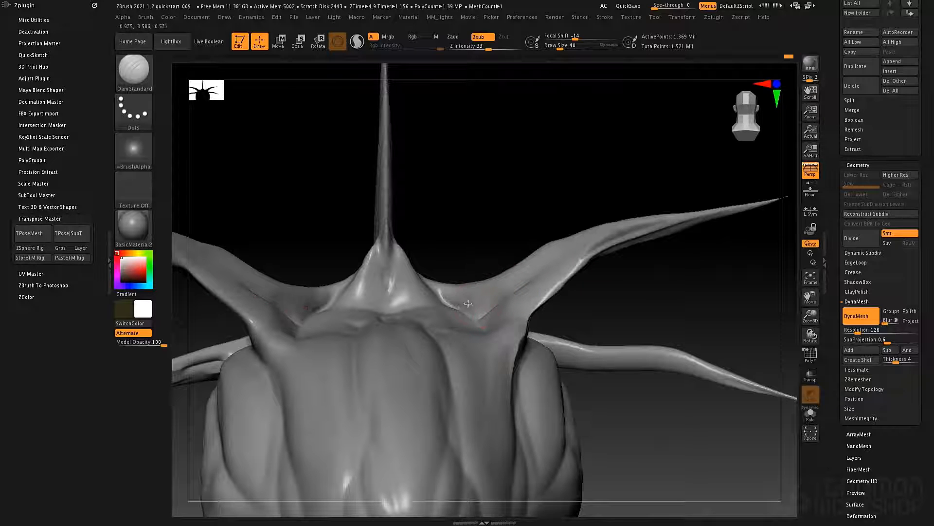
{"action": "mouse_move", "coordinate": [467, 303]}
{"action": "left_mouse_down"}
{"action": "mouse_move", "coordinate": [481, 298]}
{"action": "mouse_move", "coordinate": [458, 295]}
{"action": "left_mouse_up"}
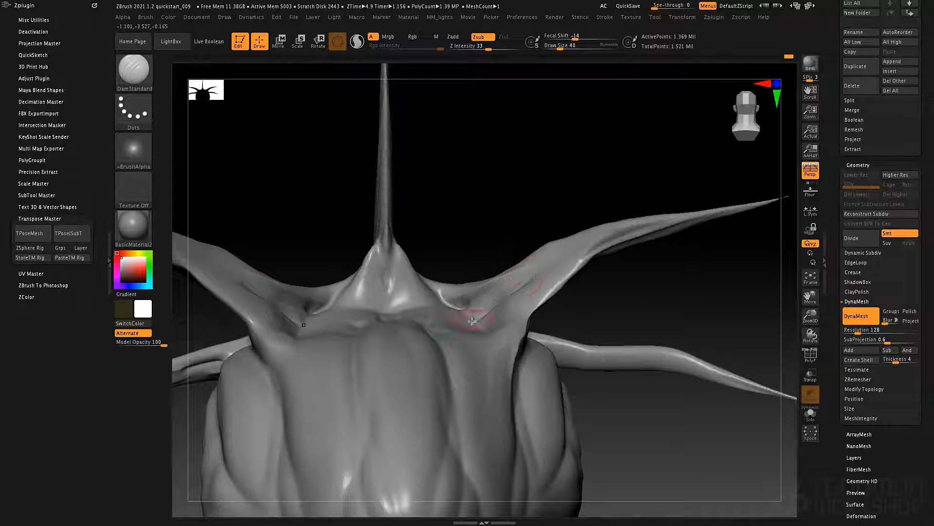
{"action": "right_click_drag", "start_coordinate": [513, 292], "coordinate": [438, 305]}
{"action": "mouse_move", "coordinate": [395, 293]}
{"action": "left_mouse_down"}
{"action": "mouse_move", "coordinate": [404, 281]}
{"action": "mouse_move", "coordinate": [396, 274]}
{"action": "mouse_move", "coordinate": [404, 287]}
{"action": "mouse_move", "coordinate": [357, 304]}
{"action": "mouse_move", "coordinate": [364, 253]}
{"action": "mouse_move", "coordinate": [382, 279]}
{"action": "left_mouse_up"}
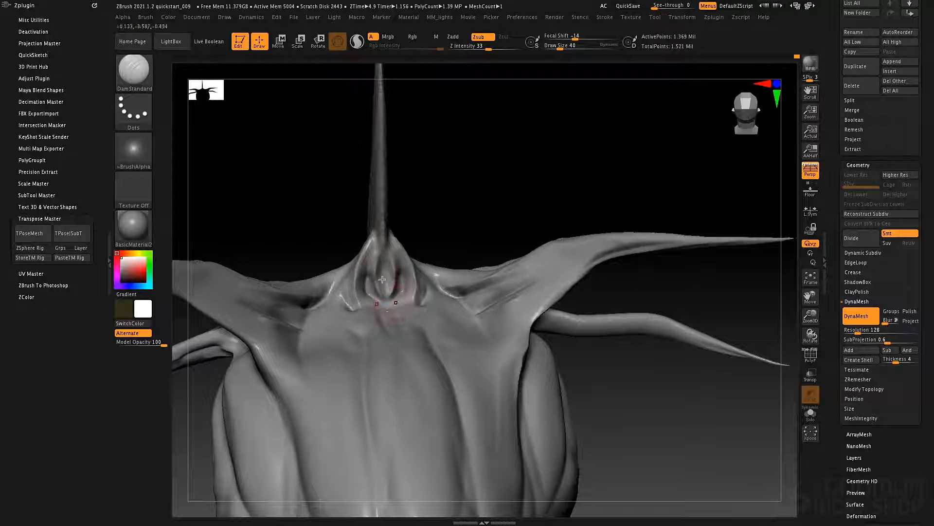
Carve long creases from the central horn's base down the back of the skull
{"action": "right_click_drag", "start_coordinate": [378, 313], "coordinate": [369, 341]}
{"action": "mouse_move", "coordinate": [364, 266]}
{"action": "left_mouse_down"}
{"action": "mouse_move", "coordinate": [363, 314]}
{"action": "mouse_move", "coordinate": [395, 440]}
{"action": "left_mouse_up"}
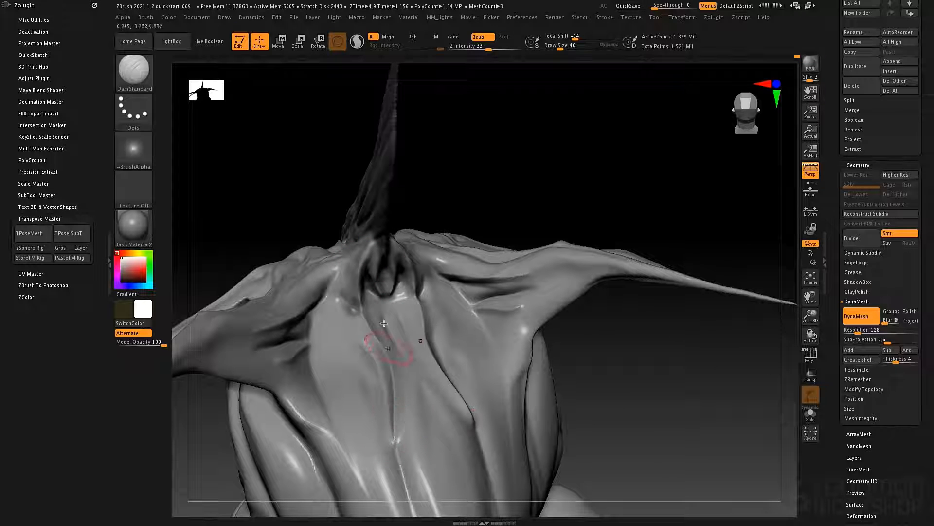
{"action": "left_click_drag", "start_coordinate": [362, 330], "coordinate": [389, 428]}
{"action": "right_click_drag", "start_coordinate": [365, 324], "coordinate": [392, 248], "text": "ctrl"}
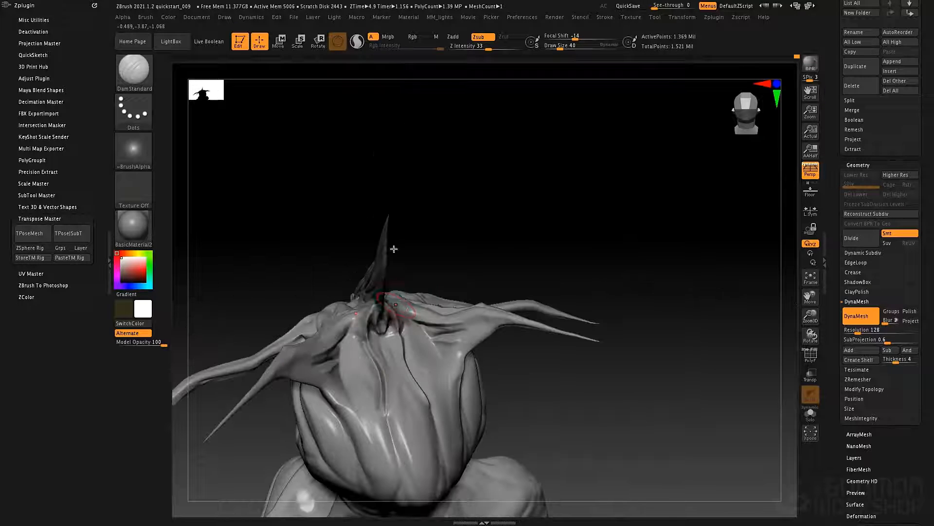
{"action": "right_click_drag", "start_coordinate": [389, 387], "coordinate": [382, 271], "text": "alt"}
{"action": "left_click_drag", "start_coordinate": [384, 272], "coordinate": [436, 388]}
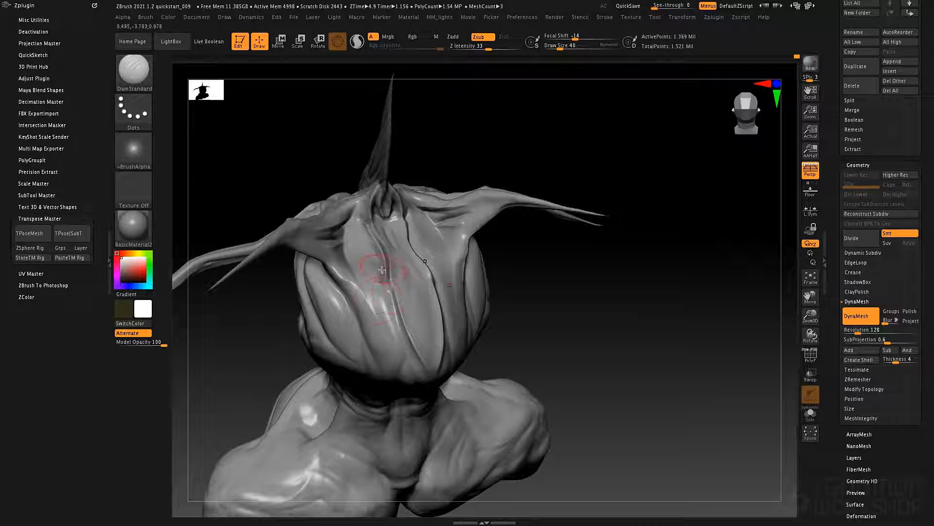
Carve long creases down the back of the skull at draw size 65 and smooth the fold just above the neck
{"action": "left_click_drag", "start_coordinate": [336, 273], "coordinate": [390, 400]}
{"action": "key", "text": "space"}
{"action": "left_click_drag", "start_coordinate": [362, 252], "coordinate": [400, 387]}
{"action": "right_click_drag", "start_coordinate": [441, 256], "coordinate": [440, 220]}
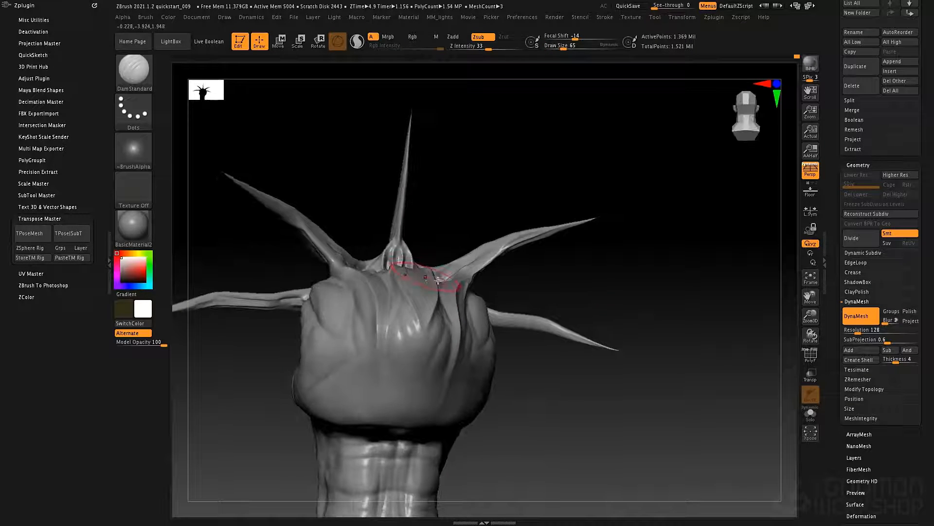
{"action": "right_click_drag", "start_coordinate": [438, 277], "coordinate": [479, 270]}
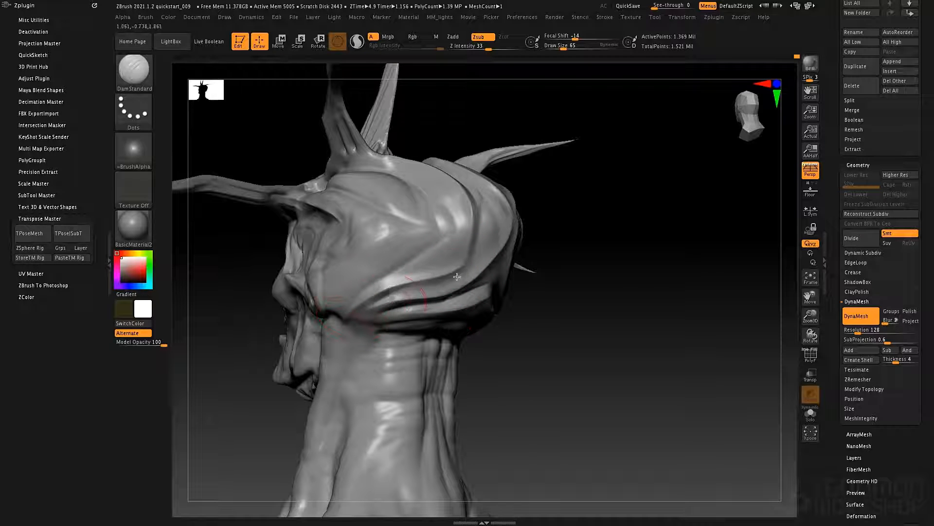
{"action": "key", "text": "shift"}
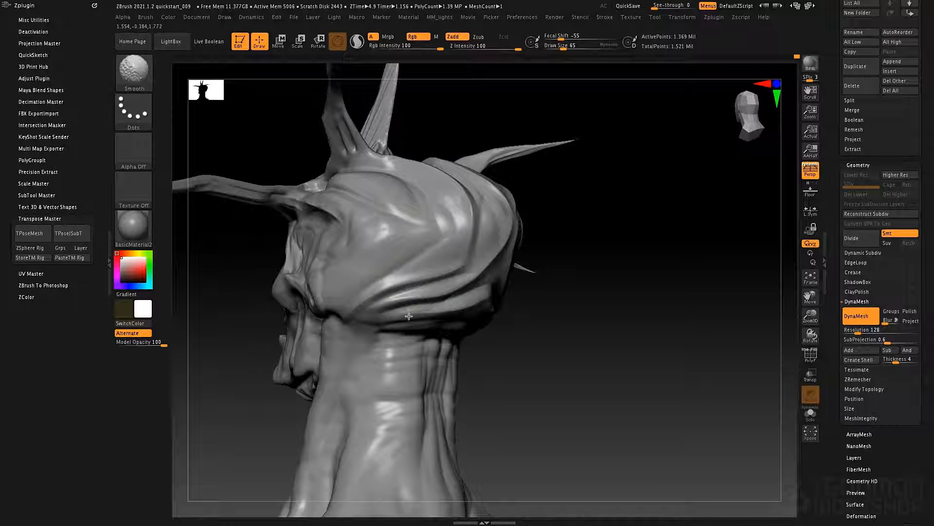
{"action": "left_click_drag", "start_coordinate": [390, 323], "coordinate": [400, 334]}
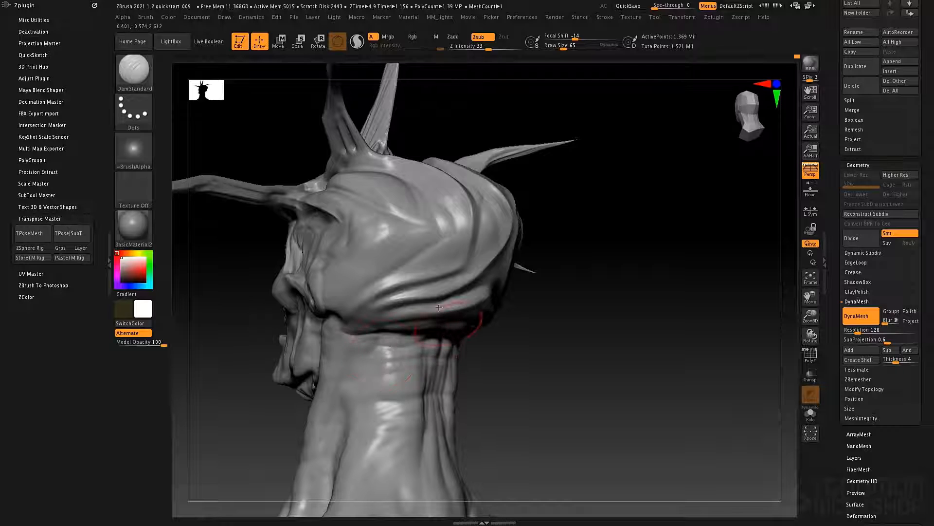
Set up the Move brush at draw size 80 for the chest and smooth the lower ribcage surface
{"action": "right_click_drag", "start_coordinate": [438, 307], "coordinate": [427, 273], "text": "ctrl"}
{"action": "right_click_drag", "start_coordinate": [525, 281], "coordinate": [467, 295]}
{"action": "right_click_drag", "start_coordinate": [553, 319], "coordinate": [481, 291], "text": "alt"}
{"action": "right_click_drag", "start_coordinate": [540, 312], "coordinate": [502, 272]}
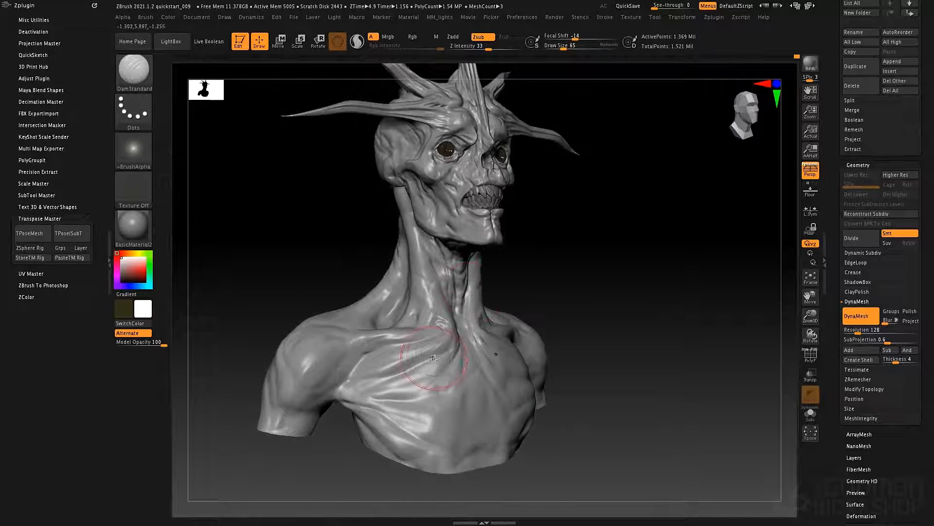
{"action": "key", "text": "b"}
{"action": "key", "text": "m"}
{"action": "key", "text": "v"}
{"action": "key", "text": "space"}
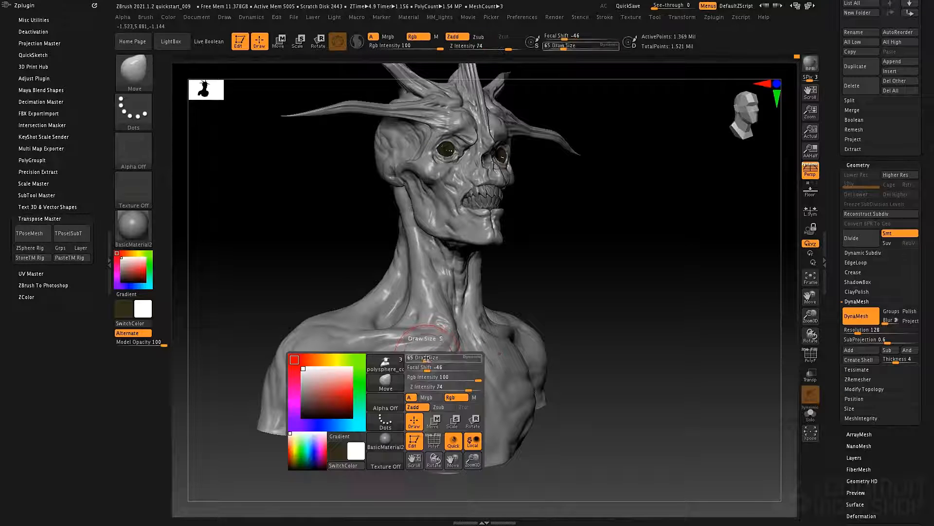
{"action": "key", "text": "space"}
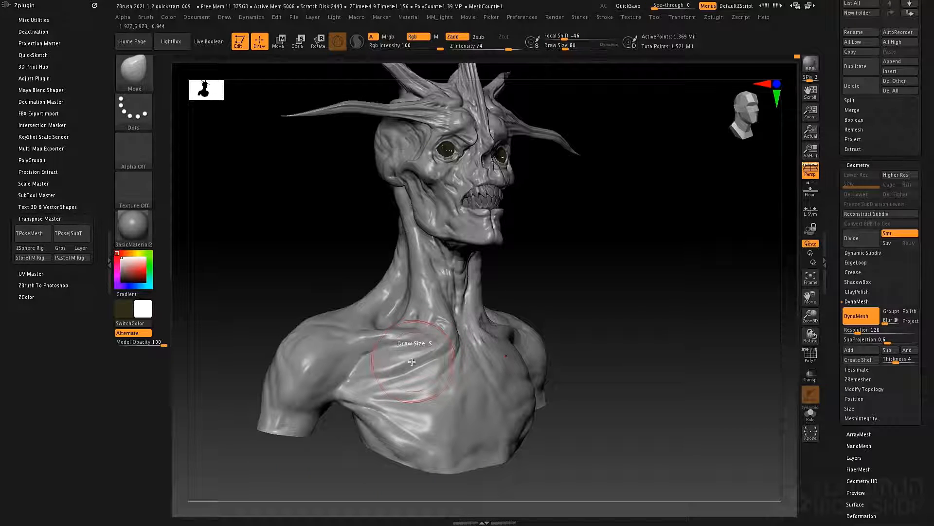
{"action": "key", "text": "shift"}
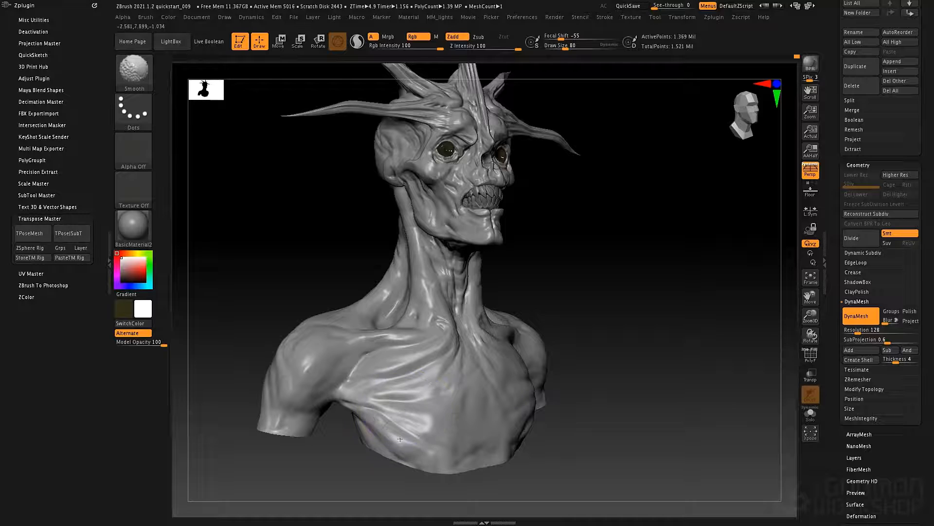
{"action": "mouse_move", "coordinate": [400, 439]}
{"action": "left_mouse_down", "text": "shift"}
{"action": "mouse_move", "coordinate": [409, 443]}
{"action": "mouse_move", "coordinate": [400, 436]}
{"action": "left_mouse_up", "text": "shift"}
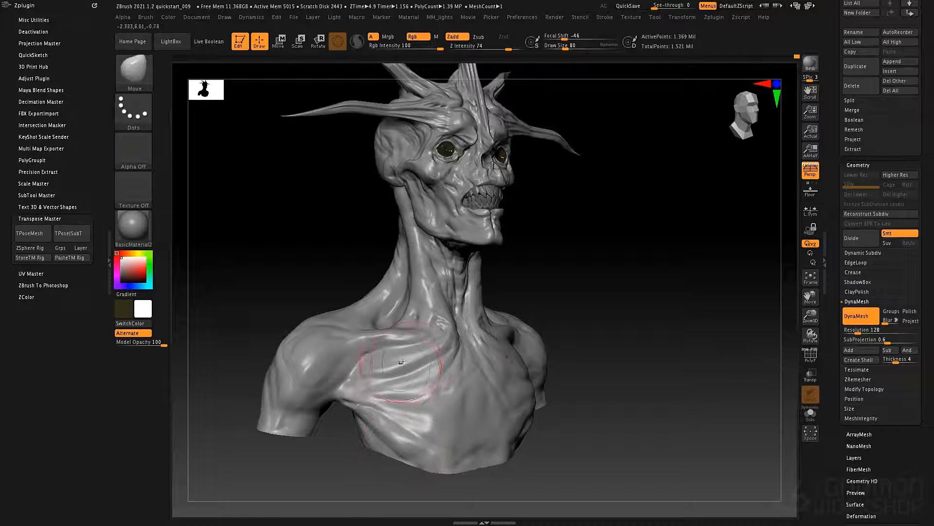
Build up light ClayTubes volume over the chest striations with draw size 49 and Z Intensity 9
{"action": "key", "text": "b"}
{"action": "key", "text": "c"}
{"action": "key", "text": "t"}
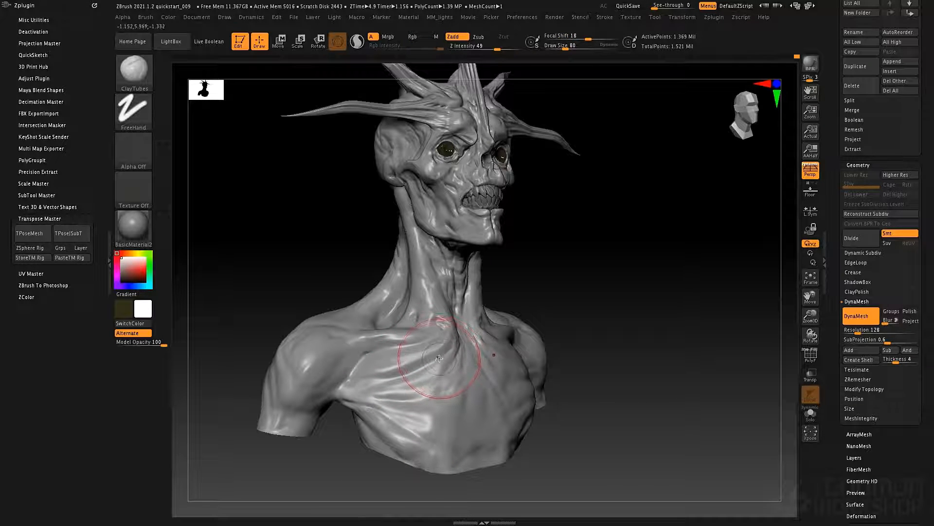
{"action": "key", "text": "space"}
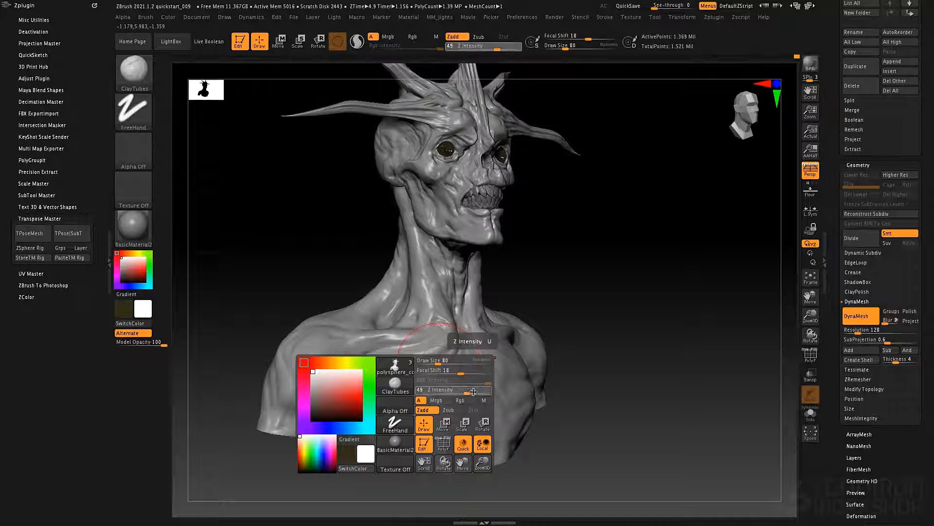
{"action": "left_click_drag", "start_coordinate": [458, 390], "coordinate": [456, 390]}
{"action": "key", "text": "space"}
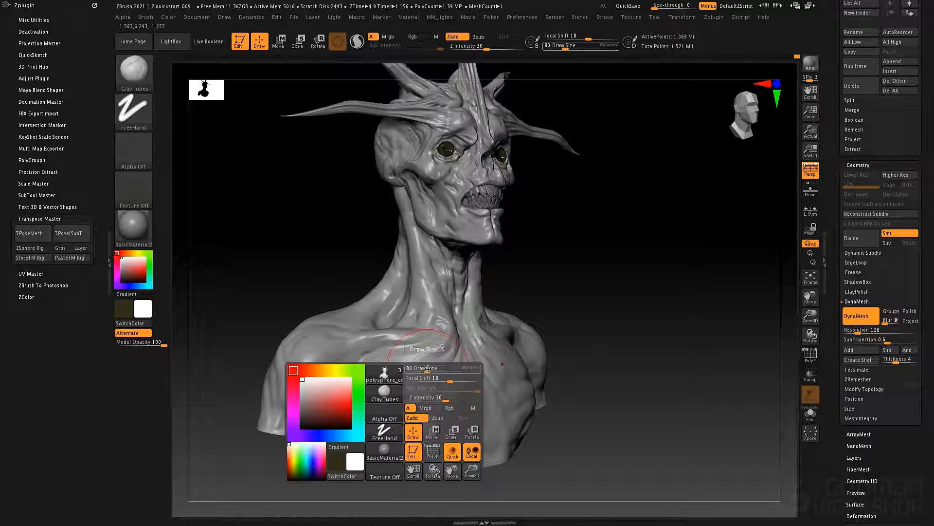
{"action": "key", "text": "ctrl"}
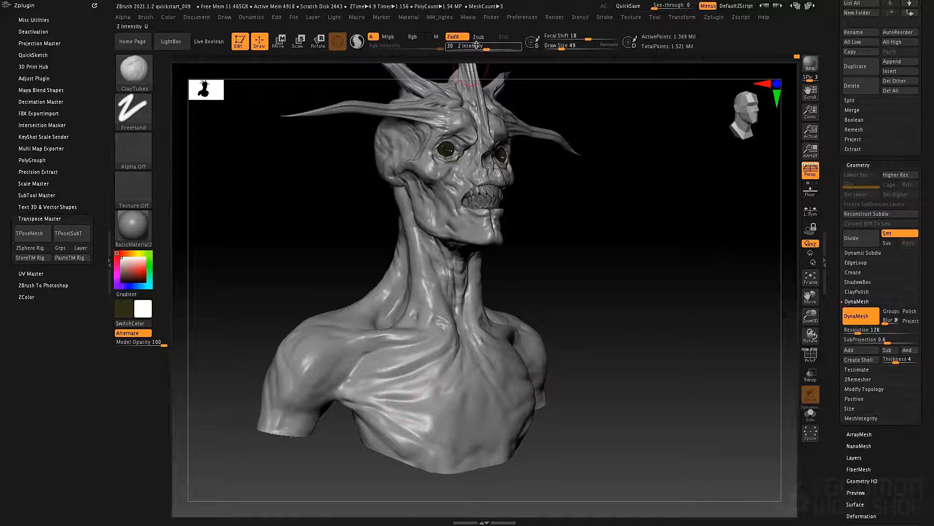
{"action": "mouse_move", "coordinate": [381, 382]}
{"action": "left_mouse_down"}
{"action": "mouse_move", "coordinate": [438, 353]}
{"action": "mouse_move", "coordinate": [413, 409]}
{"action": "mouse_move", "coordinate": [429, 398]}
{"action": "left_mouse_up"}
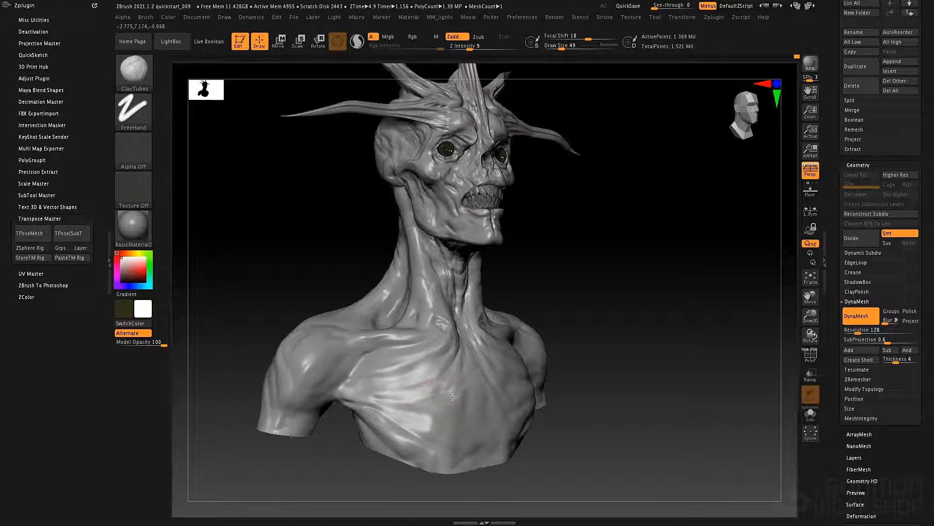
{"action": "left_click_drag", "start_coordinate": [381, 370], "coordinate": [418, 347]}
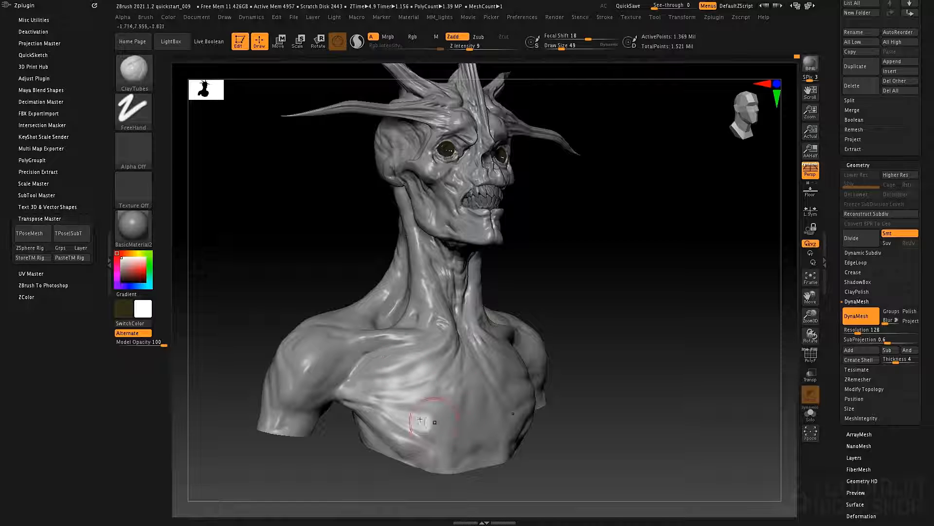
{"action": "left_click_drag", "start_coordinate": [420, 419], "coordinate": [473, 415]}
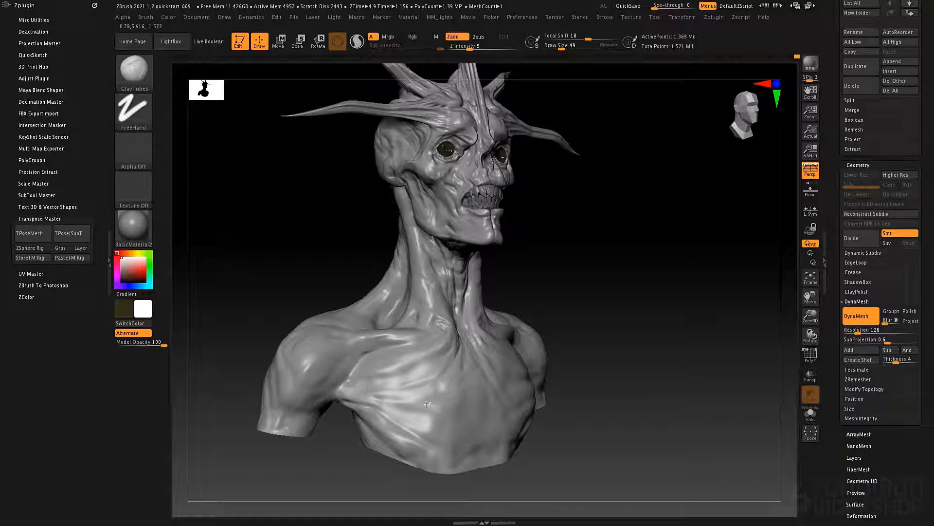
{"action": "mouse_move", "coordinate": [405, 393]}
{"action": "left_mouse_down"}
{"action": "mouse_move", "coordinate": [425, 422]}
{"action": "mouse_move", "coordinate": [402, 428]}
{"action": "mouse_move", "coordinate": [411, 424]}
{"action": "mouse_move", "coordinate": [405, 377]}
{"action": "left_mouse_up"}
Nudge the outer chest with the Move brush and switch to ClayTubes at draw size 30 for fine buildup near the shoulder
{"action": "key", "text": "b"}
{"action": "key", "text": "m"}
{"action": "key", "text": "v"}
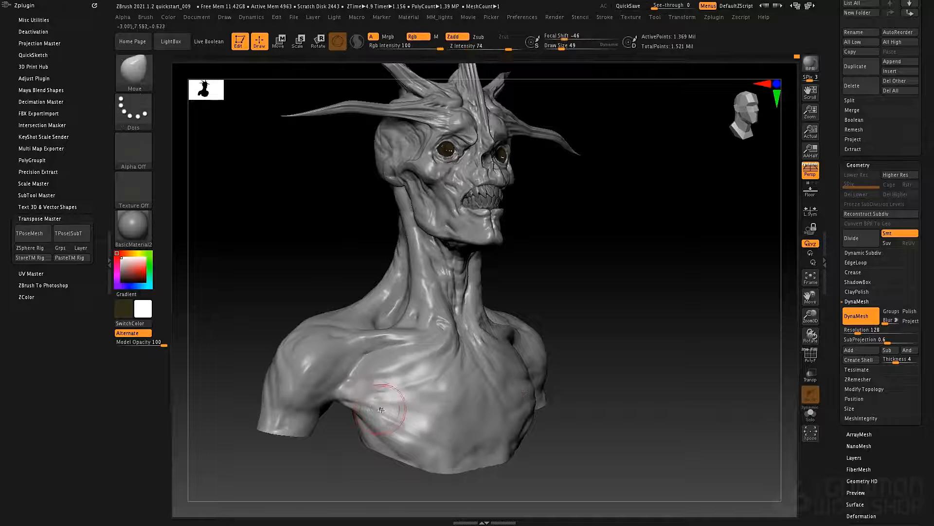
{"action": "key", "text": "space"}
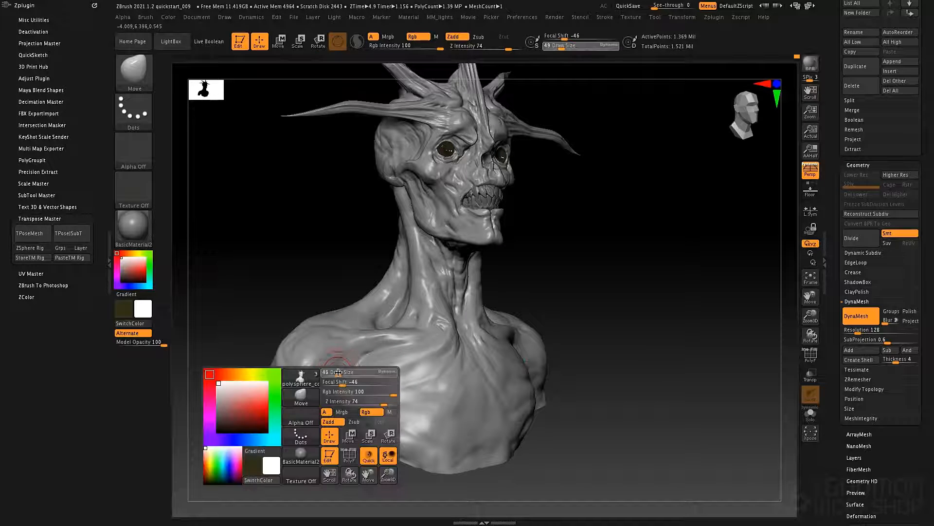
{"action": "key", "text": "b"}
{"action": "key", "text": "c"}
{"action": "key", "text": "t"}
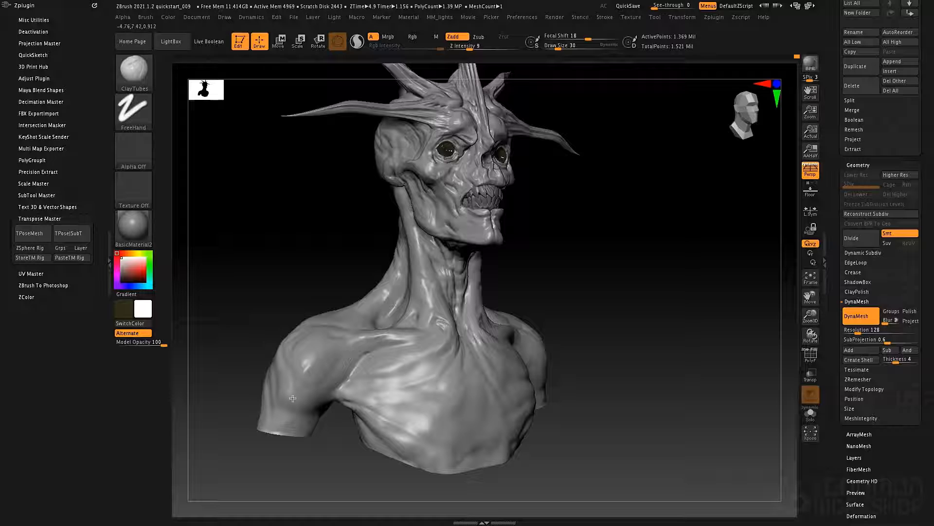
Carve DamStandard creases down the front of the shoulder toward the armpit at draw size 30
{"action": "key", "text": "b"}
{"action": "key", "text": "d"}
{"action": "key", "text": "s"}
{"action": "left_click_drag", "start_coordinate": [332, 353], "coordinate": [307, 389]}
{"action": "left_click_drag", "start_coordinate": [366, 354], "coordinate": [316, 399]}
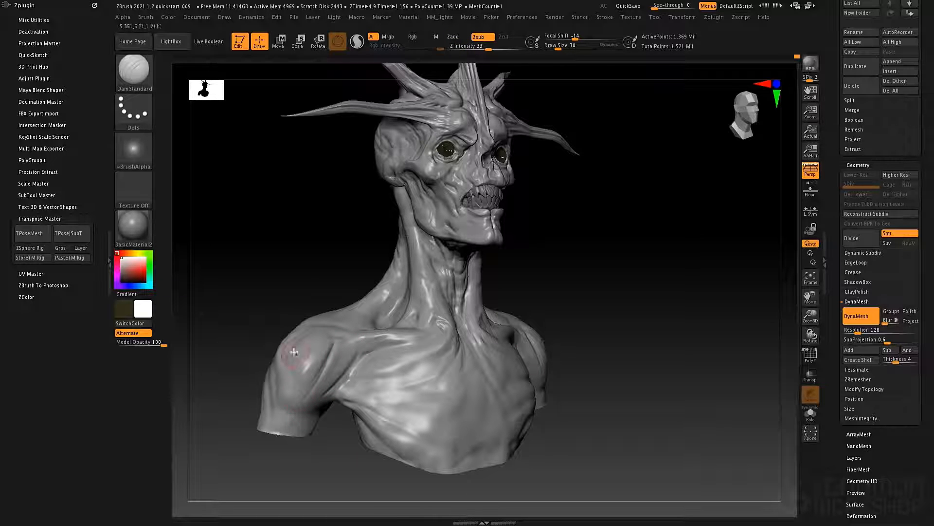
{"action": "mouse_move", "coordinate": [299, 339]}
{"action": "left_mouse_down"}
{"action": "mouse_move", "coordinate": [278, 406]}
{"action": "mouse_move", "coordinate": [409, 408]}
{"action": "left_mouse_up"}
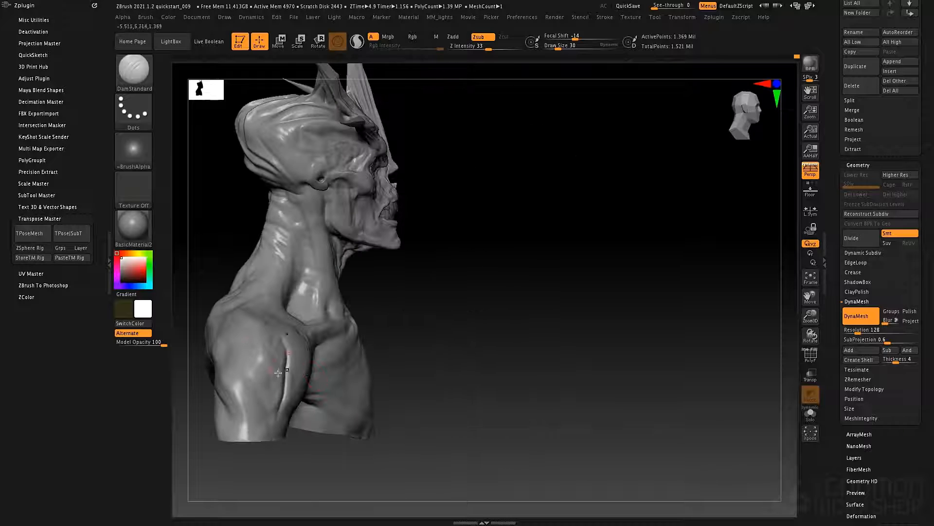
Carve vertical muscle creases down the outer side of the shoulder
{"action": "left_click_drag", "start_coordinate": [253, 331], "coordinate": [265, 411]}
{"action": "left_click_drag", "start_coordinate": [248, 351], "coordinate": [262, 396]}
{"action": "left_click_drag", "start_coordinate": [341, 406], "coordinate": [380, 403]}
{"action": "left_click_drag", "start_coordinate": [278, 398], "coordinate": [287, 401]}
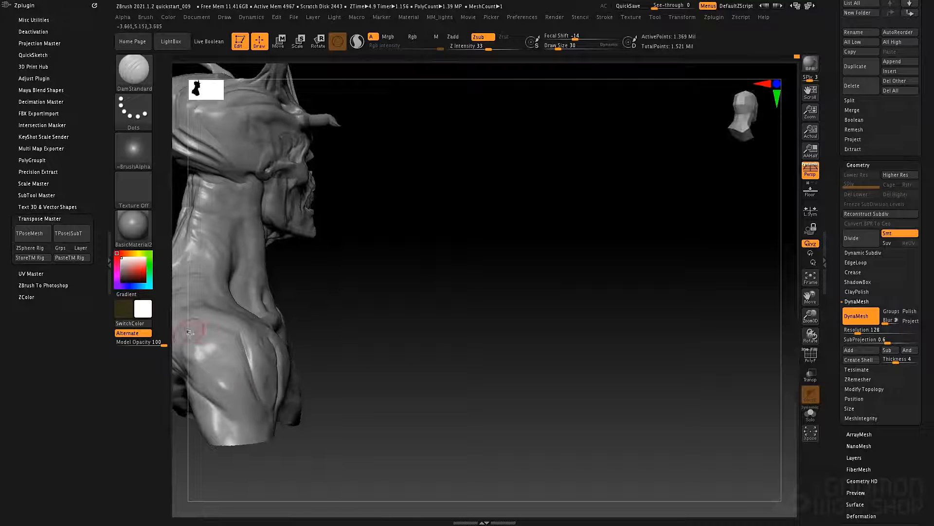
Carve diagonal muscle creases across the rear of the shoulder down to the upper arm
{"action": "left_click_drag", "start_coordinate": [195, 339], "coordinate": [254, 408]}
{"action": "left_click_drag", "start_coordinate": [347, 377], "coordinate": [390, 375]}
{"action": "left_click_drag", "start_coordinate": [295, 344], "coordinate": [370, 409]}
{"action": "left_click_drag", "start_coordinate": [347, 378], "coordinate": [372, 415]}
Enlarge the brush to draw size 80 and smooth the new creases on the rear of the shoulder
{"action": "key", "text": "space"}
{"action": "left_click_drag", "start_coordinate": [351, 361], "coordinate": [329, 376]}
{"action": "key", "text": "shift"}
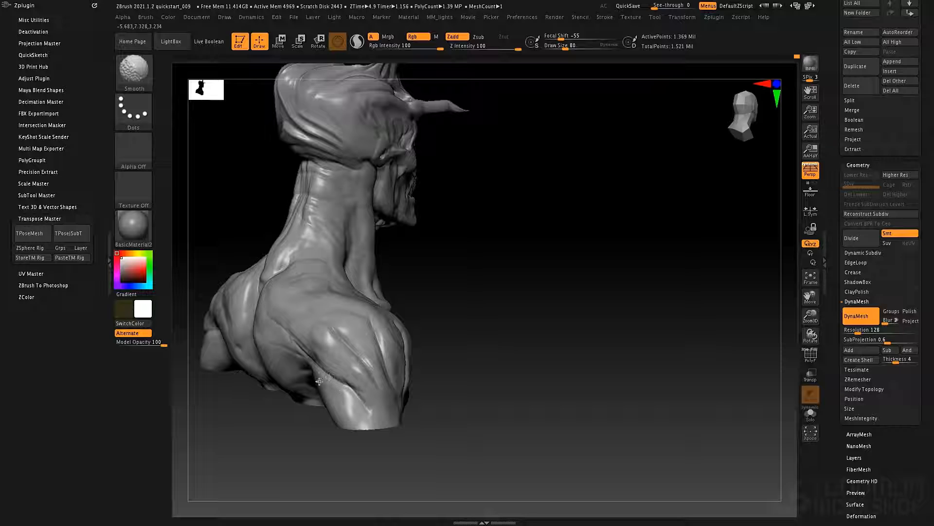
{"action": "left_click_drag", "start_coordinate": [363, 326], "coordinate": [382, 339], "text": "shift"}
{"action": "left_click_drag", "start_coordinate": [333, 385], "coordinate": [343, 382], "text": "shift"}
Fill in the front of the shoulder and upper arm with light ClayTubes strokes at draw size 49
{"action": "left_click_drag", "start_coordinate": [549, 327], "coordinate": [502, 326]}
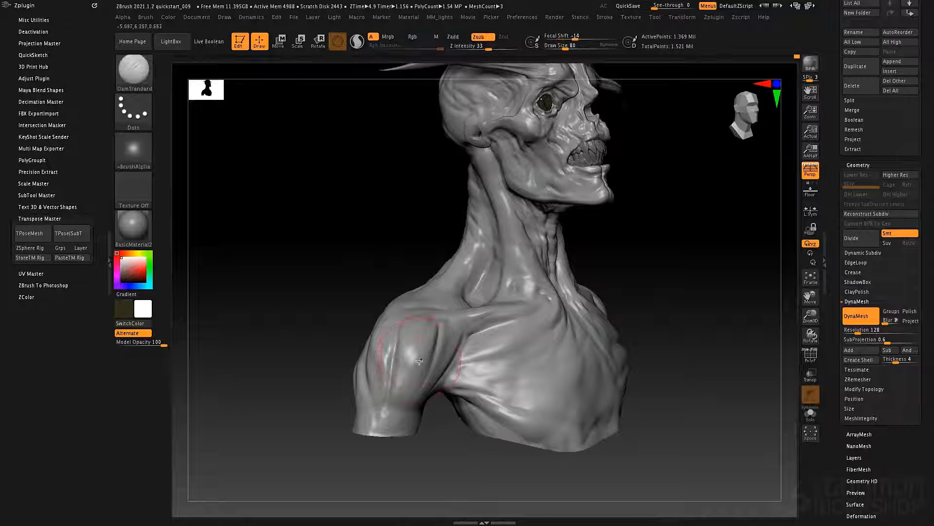
{"action": "right_click_drag", "start_coordinate": [447, 348], "coordinate": [429, 355]}
{"action": "key", "text": "b"}
{"action": "key", "text": "c"}
{"action": "key", "text": "t"}
{"action": "key", "text": "space"}
{"action": "left_click_drag", "start_coordinate": [439, 361], "coordinate": [434, 361]}
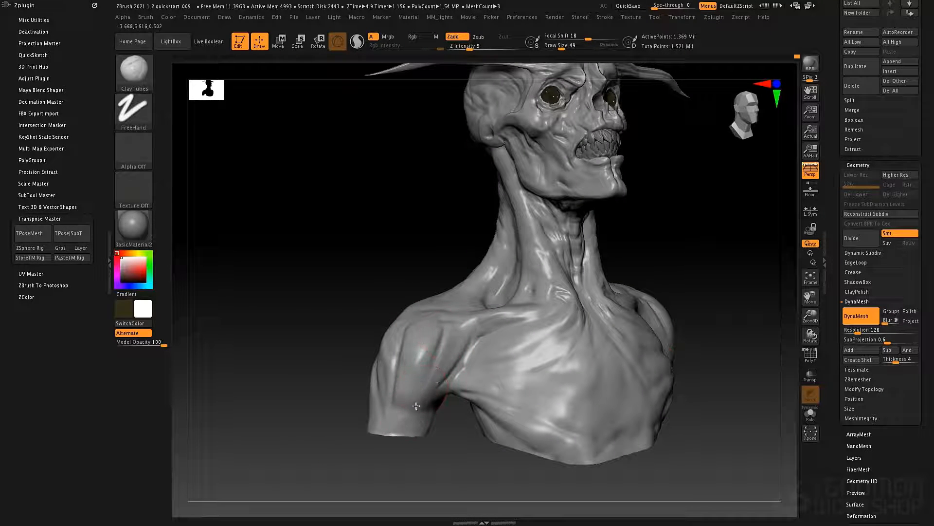
{"action": "mouse_move", "coordinate": [416, 406]}
{"action": "left_mouse_down"}
{"action": "mouse_move", "coordinate": [437, 360]}
{"action": "mouse_move", "coordinate": [389, 401]}
{"action": "left_mouse_up"}
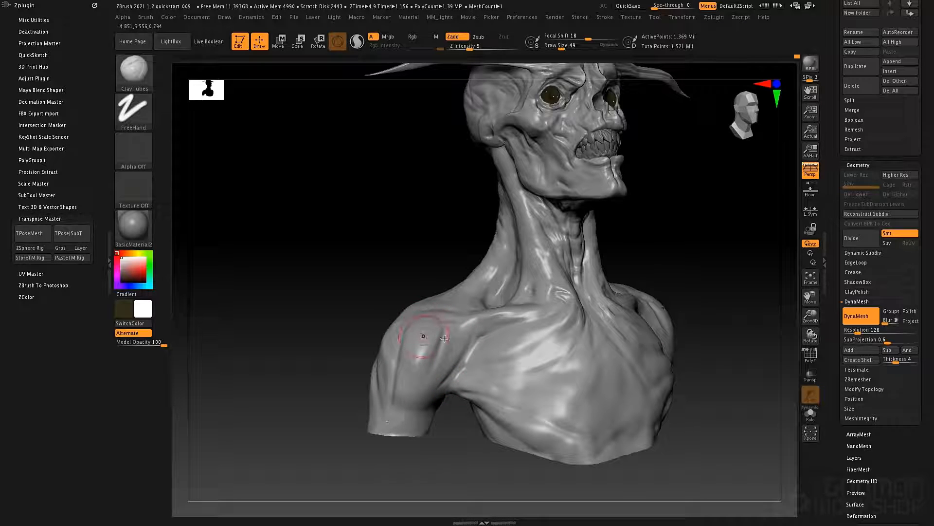
Build up light ClayTubes volume on the outer side and rear of the shoulder between the carved creases
{"action": "right_click_drag", "start_coordinate": [445, 338], "coordinate": [484, 341]}
{"action": "mouse_move", "coordinate": [380, 385]}
{"action": "left_mouse_down"}
{"action": "mouse_move", "coordinate": [367, 395]}
{"action": "mouse_move", "coordinate": [375, 317]}
{"action": "mouse_move", "coordinate": [405, 387]}
{"action": "left_mouse_up"}
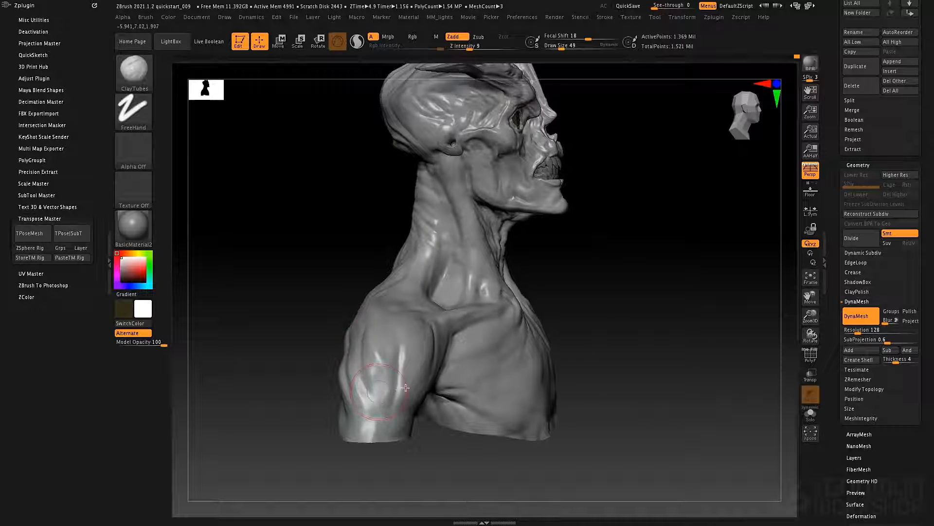
{"action": "mouse_move", "coordinate": [406, 387]}
{"action": "right_mouse_down"}
{"action": "mouse_move", "coordinate": [328, 313]}
{"action": "mouse_move", "coordinate": [477, 388]}
{"action": "mouse_move", "coordinate": [455, 401]}
{"action": "right_mouse_up"}
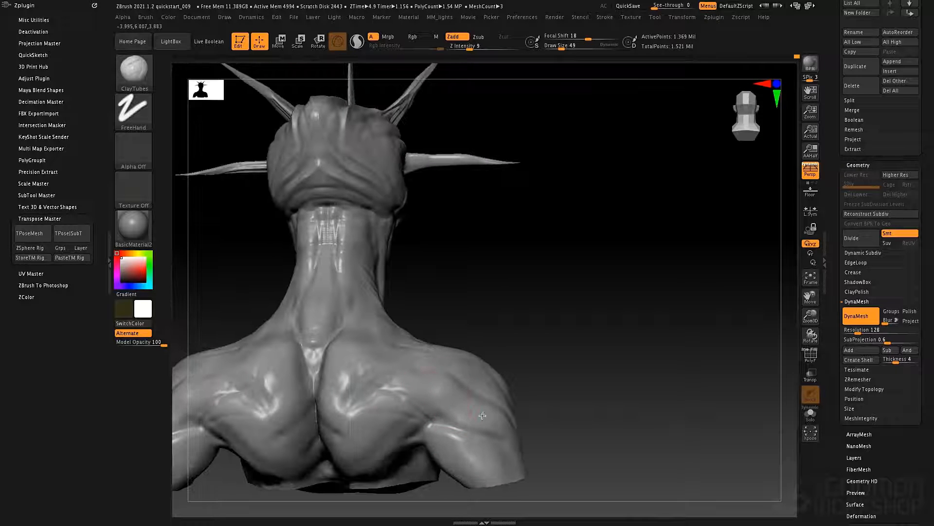
{"action": "left_click_drag", "start_coordinate": [418, 403], "coordinate": [437, 410]}
{"action": "mouse_move", "coordinate": [391, 390]}
{"action": "left_mouse_down"}
{"action": "mouse_move", "coordinate": [412, 377]}
{"action": "mouse_move", "coordinate": [404, 379]}
{"action": "left_mouse_up"}
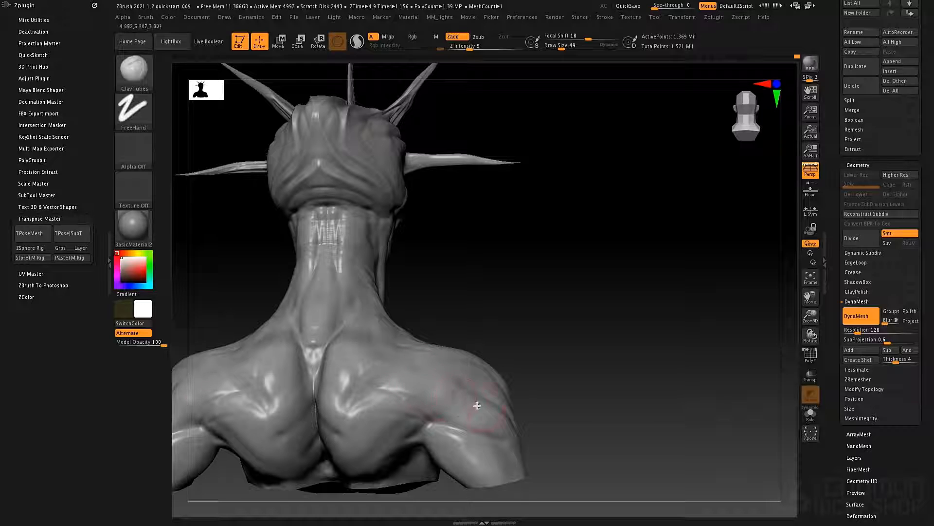
{"action": "mouse_move", "coordinate": [477, 405]}
{"action": "left_mouse_down"}
{"action": "mouse_move", "coordinate": [441, 377]}
{"action": "mouse_move", "coordinate": [431, 389]}
{"action": "mouse_move", "coordinate": [391, 387]}
{"action": "mouse_move", "coordinate": [422, 390]}
{"action": "left_mouse_up"}
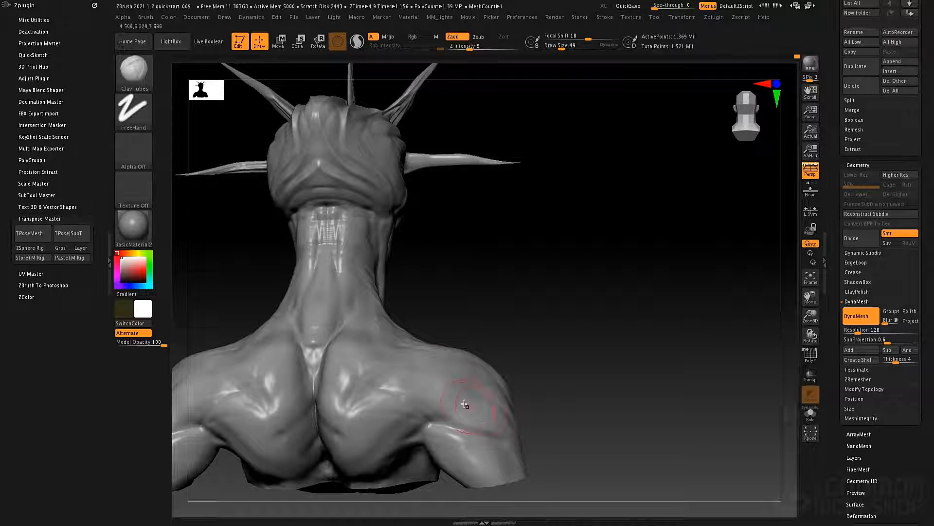
Reshape the rear of the shoulder with the Move brush at draw size 88 and Focal Shift 2
{"action": "key", "text": "b"}
{"action": "key", "text": "m"}
{"action": "key", "text": "v"}
{"action": "key", "text": "space"}
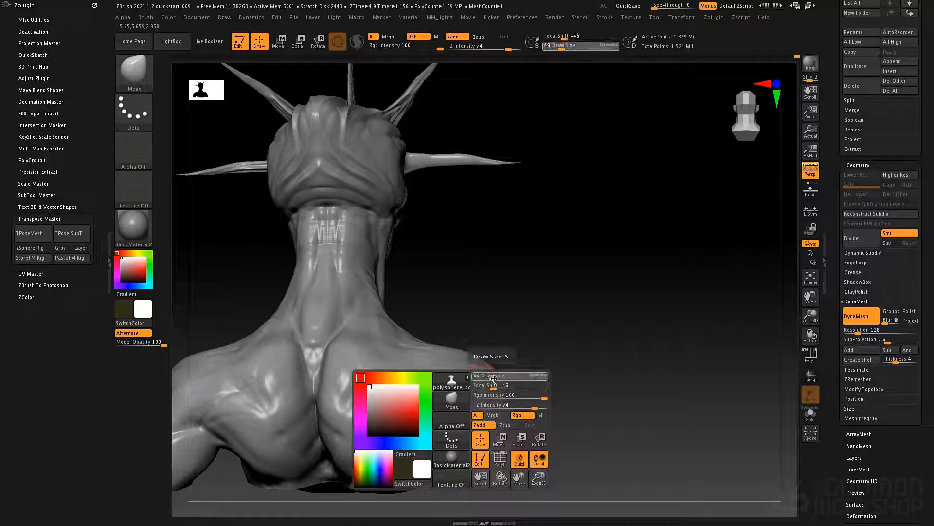
{"action": "left_click_drag", "start_coordinate": [494, 377], "coordinate": [497, 378]}
{"action": "key", "text": "space"}
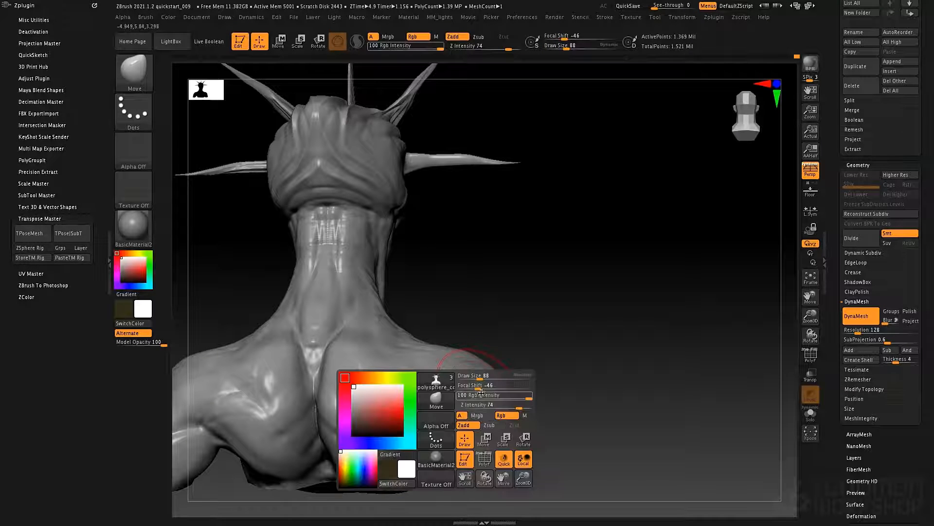
{"action": "left_click_drag", "start_coordinate": [496, 385], "coordinate": [503, 385]}
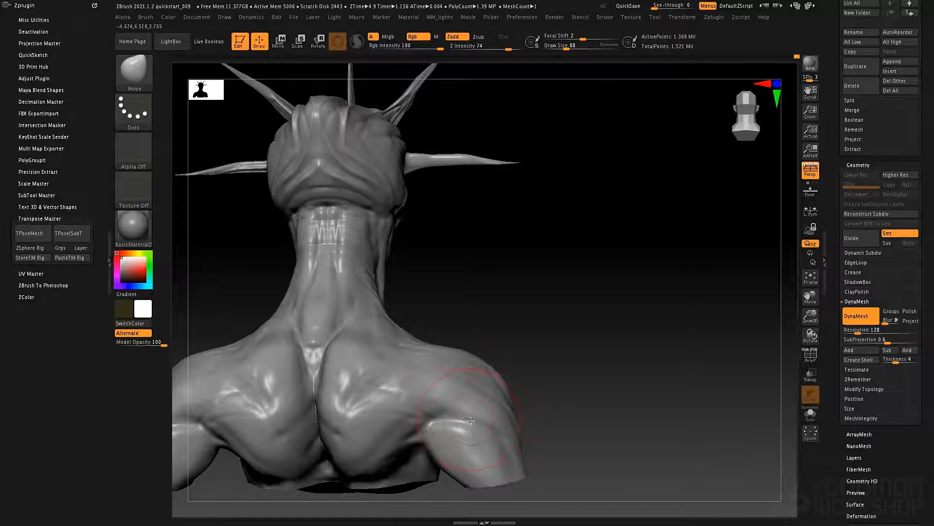
{"action": "mouse_move", "coordinate": [388, 450]}
{"action": "left_mouse_down"}
{"action": "mouse_move", "coordinate": [377, 469]}
{"action": "mouse_move", "coordinate": [333, 472]}
{"action": "mouse_move", "coordinate": [334, 481]}
{"action": "left_mouse_up"}
Reshape the back below the shoulder blades and the rear armpits with the Move brush at draw size 80
{"action": "mouse_move", "coordinate": [495, 398]}
{"action": "right_mouse_down", "text": "ctrl"}
{"action": "mouse_move", "coordinate": [498, 371]}
{"action": "mouse_move", "coordinate": [549, 284]}
{"action": "right_mouse_up", "text": "ctrl"}
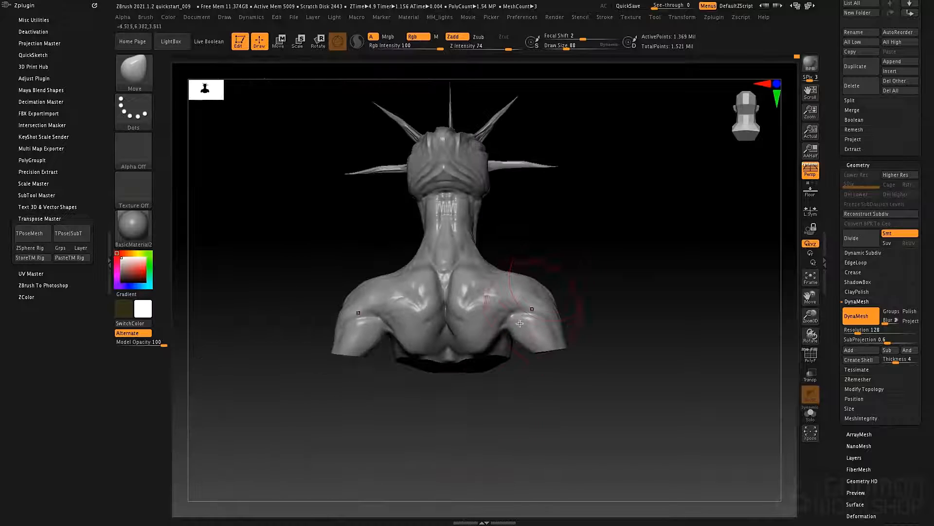
{"action": "right_click_drag", "start_coordinate": [510, 336], "coordinate": [478, 349]}
{"action": "left_click_drag", "start_coordinate": [468, 359], "coordinate": [468, 369]}
{"action": "key", "text": "space"}
{"action": "left_click", "coordinate": [509, 330]}
{"action": "key", "text": "space"}
{"action": "mouse_move", "coordinate": [509, 331]}
{"action": "left_mouse_down"}
{"action": "mouse_move", "coordinate": [504, 338]}
{"action": "mouse_move", "coordinate": [540, 339]}
{"action": "mouse_move", "coordinate": [508, 333]}
{"action": "mouse_move", "coordinate": [516, 318]}
{"action": "left_mouse_up"}
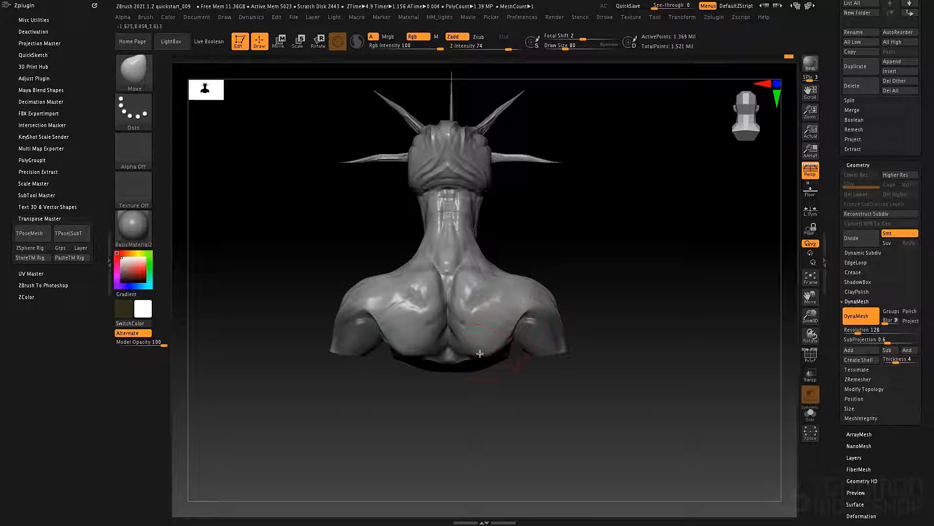
Reshape the lower back with the Move brush at draw size 80 and remesh the bust with DynaMesh at resolution 128
{"action": "left_click_drag", "start_coordinate": [479, 354], "coordinate": [458, 360]}
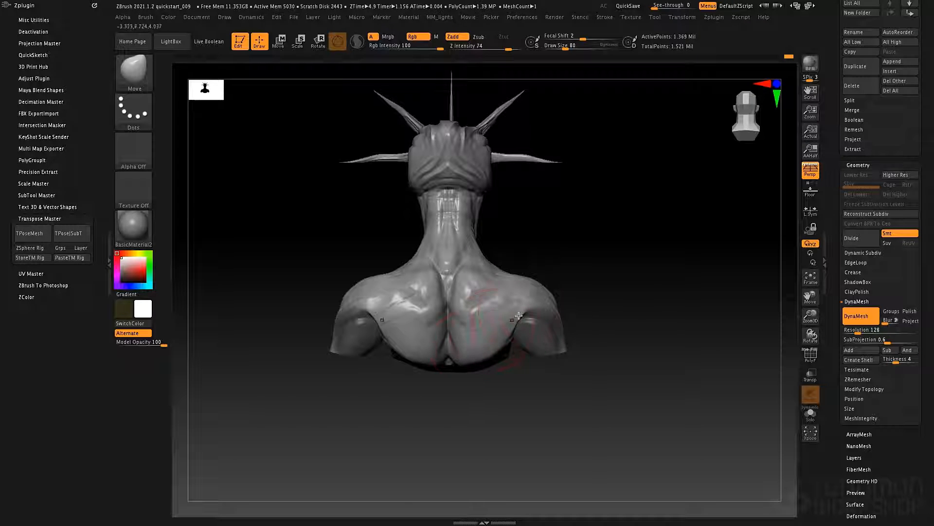
{"action": "left_click_drag", "start_coordinate": [621, 286], "coordinate": [635, 368], "text": "ctrl"}
{"action": "left_click_drag", "start_coordinate": [630, 266], "coordinate": [643, 392], "text": "ctrl"}
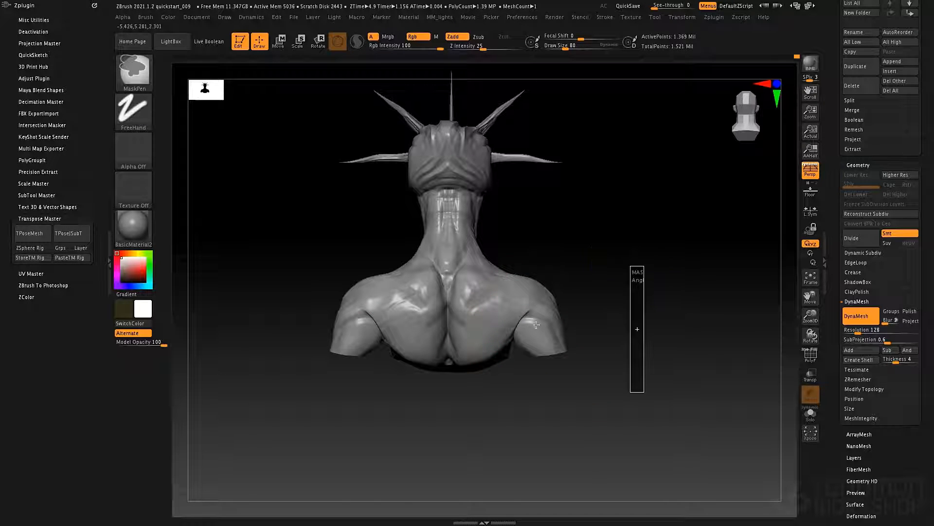
Smooth the rear armpit and the adjoining back area, with ClayTubes at draw size 37
{"action": "key", "text": "space"}
{"action": "left_click_drag", "start_coordinate": [534, 312], "coordinate": [525, 312]}
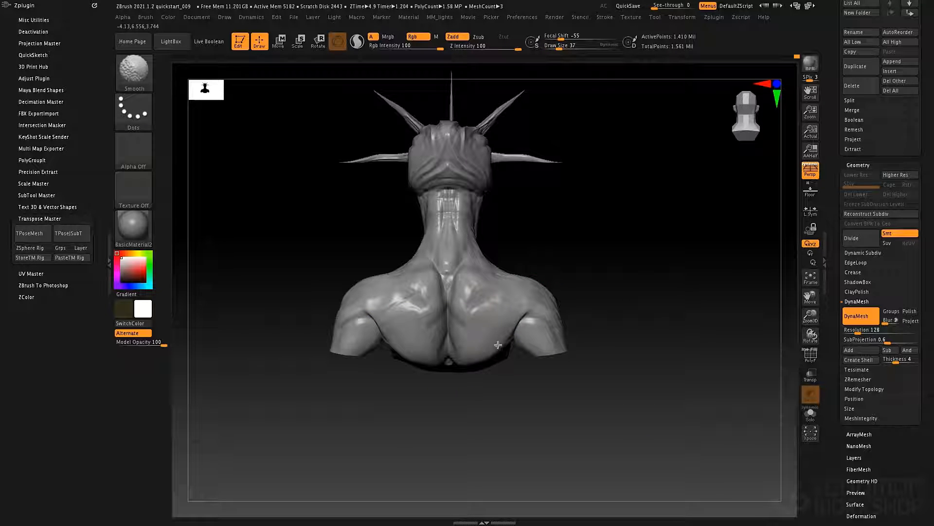
{"action": "left_click_drag", "start_coordinate": [498, 345], "coordinate": [523, 323], "text": "shift"}
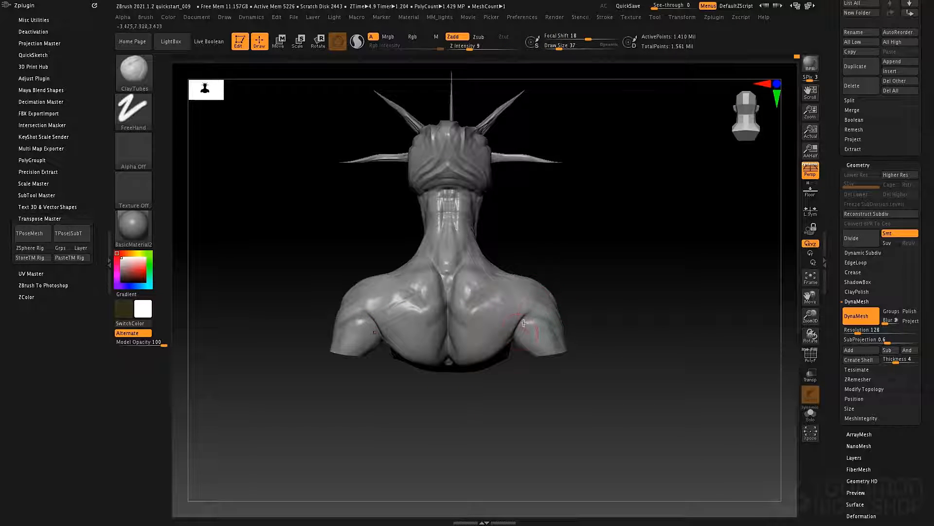
Carve creases from the rear armpit across the back of the upper arm with DamStandard at draw size 37
{"action": "key", "text": "b"}
{"action": "key", "text": "d"}
{"action": "key", "text": "s"}
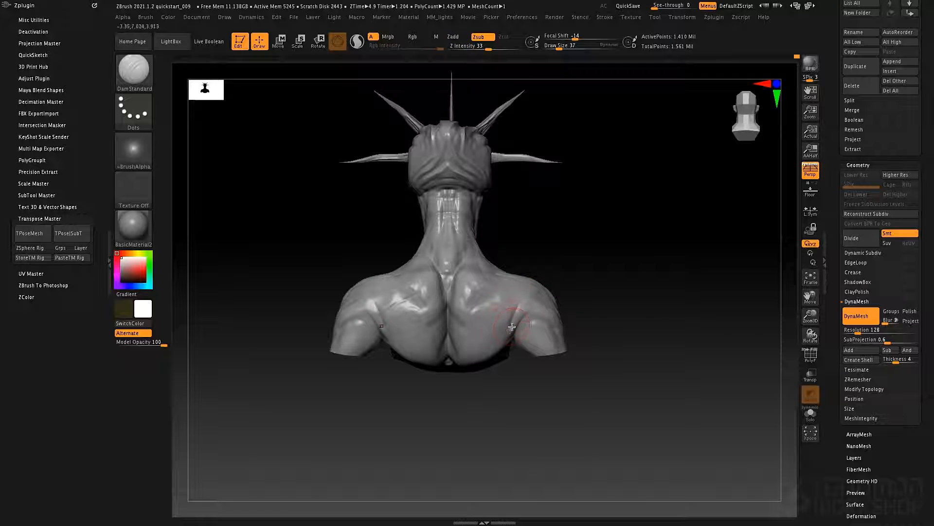
{"action": "mouse_move", "coordinate": [512, 343]}
{"action": "left_mouse_down"}
{"action": "mouse_move", "coordinate": [541, 348]}
{"action": "mouse_move", "coordinate": [554, 320]}
{"action": "left_mouse_up"}
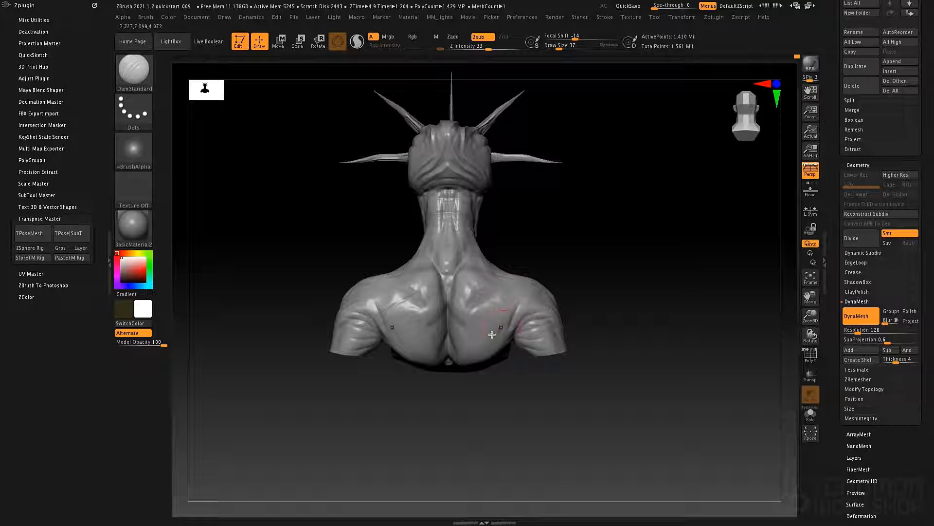
Raise thin ridges across the back below the shoulder blades with the Standard brush at draw size 17
{"action": "key", "text": "b"}
{"action": "key", "text": "s"}
{"action": "key", "text": "t"}
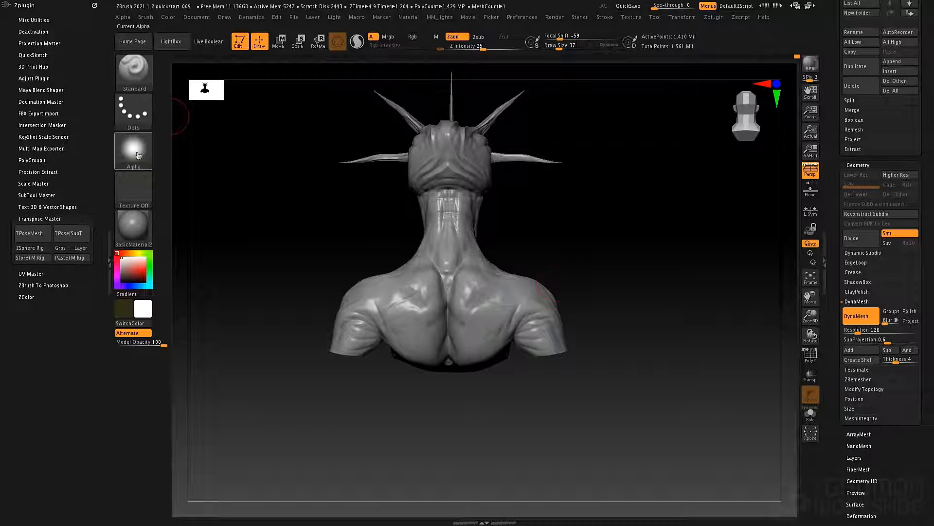
{"action": "key", "text": "space"}
{"action": "left_click_drag", "start_coordinate": [520, 297], "coordinate": [514, 297]}
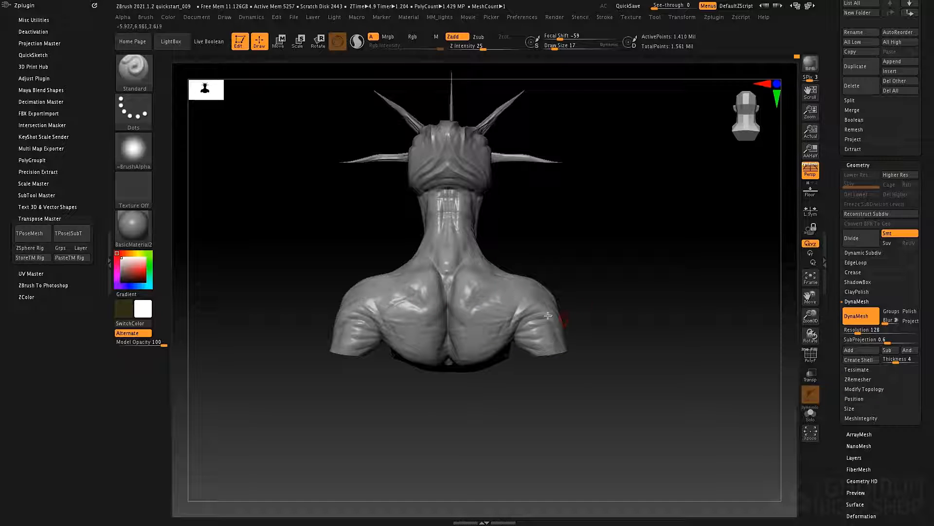
Raise ridges between the creases on the back of the upper arm and soften them at draw size 101
{"action": "right_click_drag", "start_coordinate": [548, 315], "coordinate": [541, 314]}
{"action": "right_click_drag", "start_coordinate": [551, 355], "coordinate": [526, 322], "text": "ctrl"}
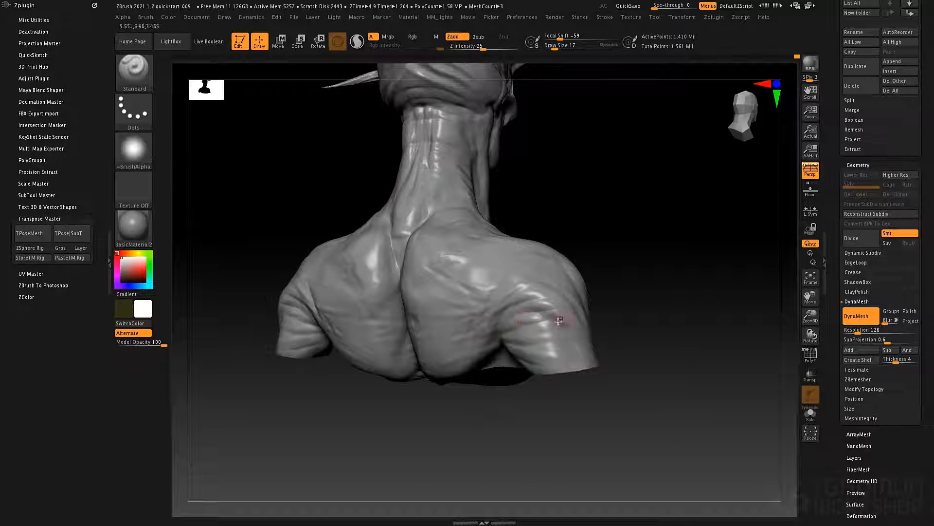
{"action": "left_click_drag", "start_coordinate": [519, 334], "coordinate": [537, 338]}
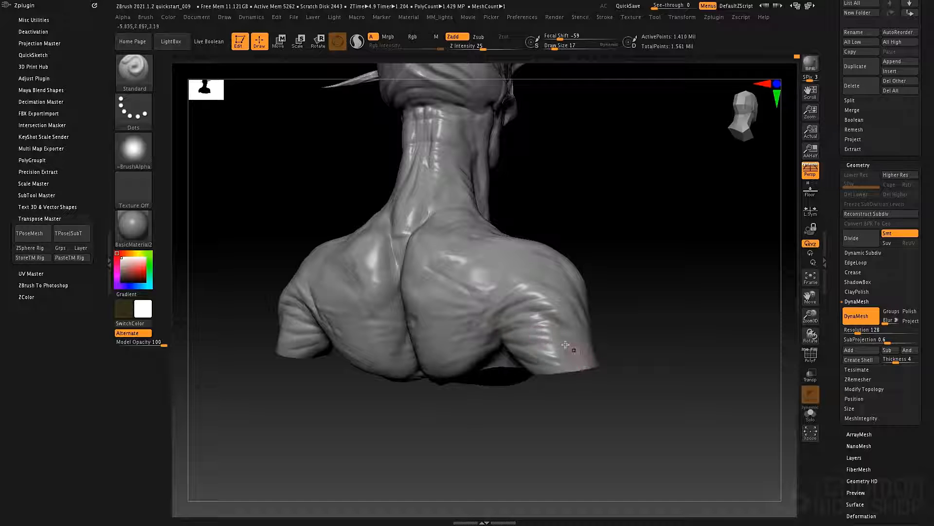
{"action": "key", "text": "space"}
{"action": "key", "text": "shift"}
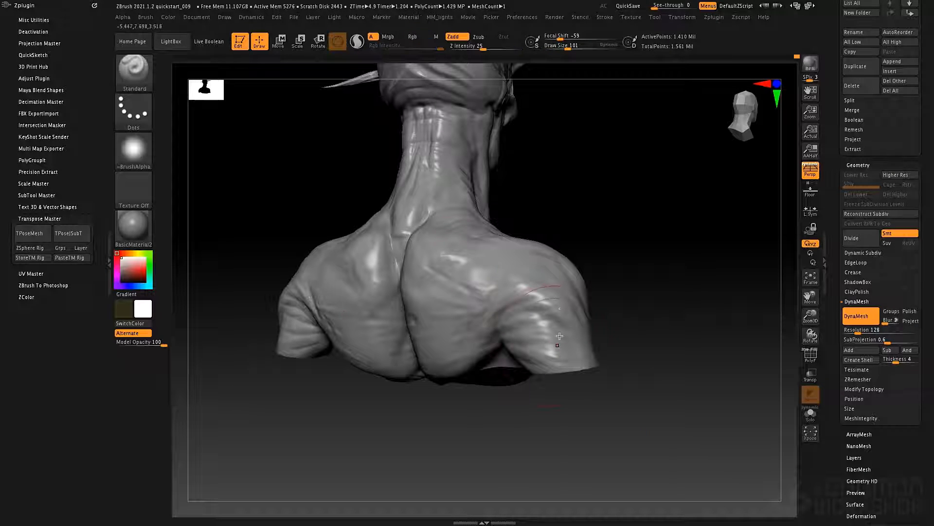
Carve creases on the front of the chest and its lower edge with DamStandard at draw size 37, smoothing them
{"action": "right_click_drag", "start_coordinate": [562, 307], "coordinate": [569, 295], "text": "ctrl"}
{"action": "right_click_drag", "start_coordinate": [647, 297], "coordinate": [575, 300]}
{"action": "right_click_drag", "start_coordinate": [696, 295], "coordinate": [485, 310], "text": "alt"}
{"action": "right_click_drag", "start_coordinate": [599, 307], "coordinate": [523, 305]}
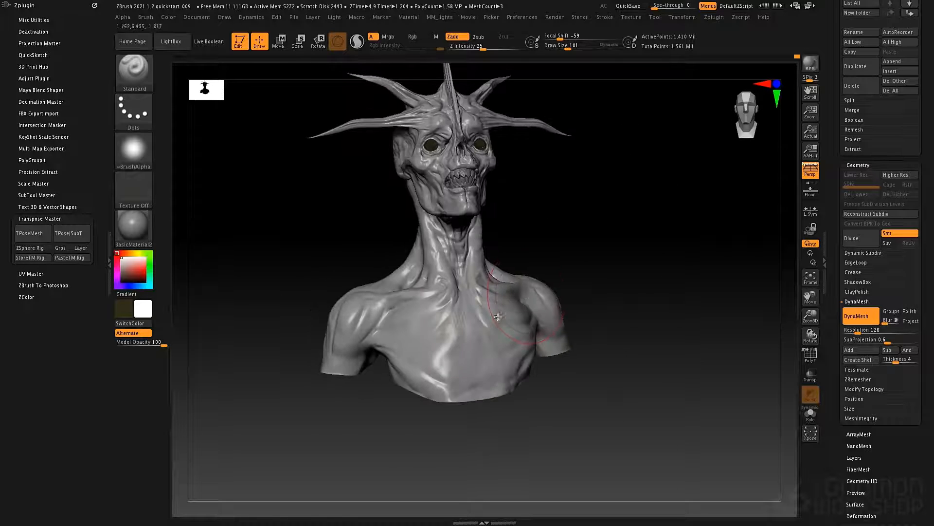
{"action": "right_click_drag", "start_coordinate": [525, 251], "coordinate": [528, 337], "text": "alt"}
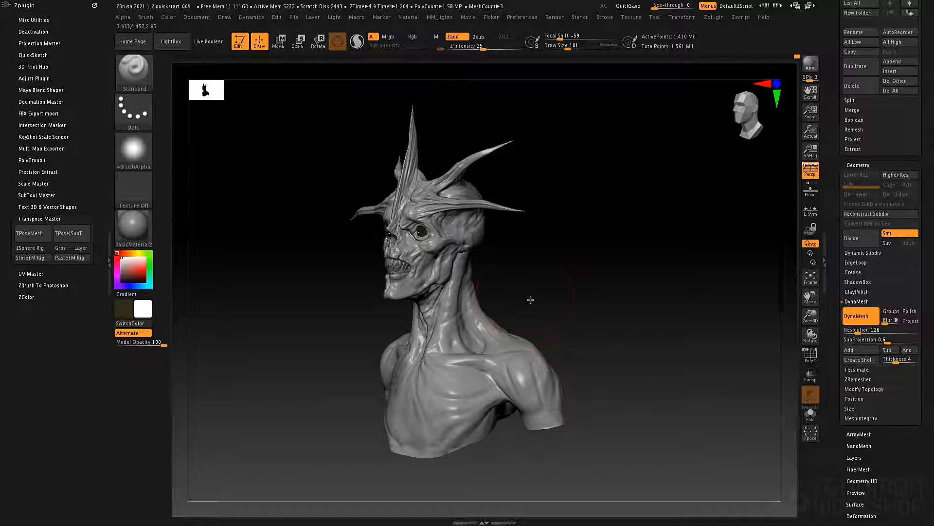
{"action": "right_click_drag", "start_coordinate": [530, 300], "coordinate": [535, 355]}
{"action": "mouse_move", "coordinate": [466, 330]}
{"action": "left_mouse_down"}
{"action": "mouse_move", "coordinate": [479, 287]}
{"action": "mouse_move", "coordinate": [471, 326]}
{"action": "mouse_move", "coordinate": [422, 359]}
{"action": "left_mouse_up"}
{"action": "key", "text": "b"}
{"action": "key", "text": "d"}
{"action": "key", "text": "s"}
{"action": "key", "text": "space"}
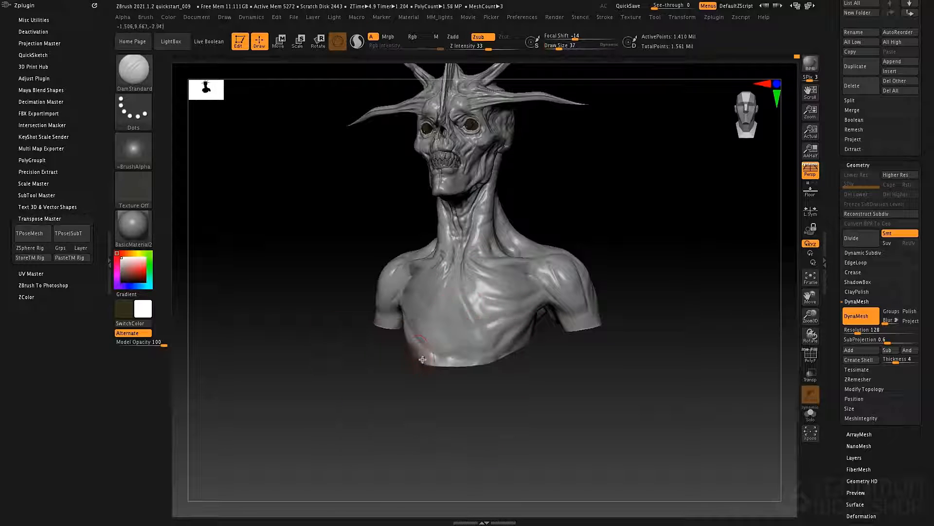
{"action": "mouse_move", "coordinate": [480, 314]}
{"action": "left_mouse_down", "text": "shift"}
{"action": "mouse_move", "coordinate": [468, 365]}
{"action": "mouse_move", "coordinate": [462, 347]}
{"action": "mouse_move", "coordinate": [448, 357]}
{"action": "left_mouse_up", "text": "shift"}
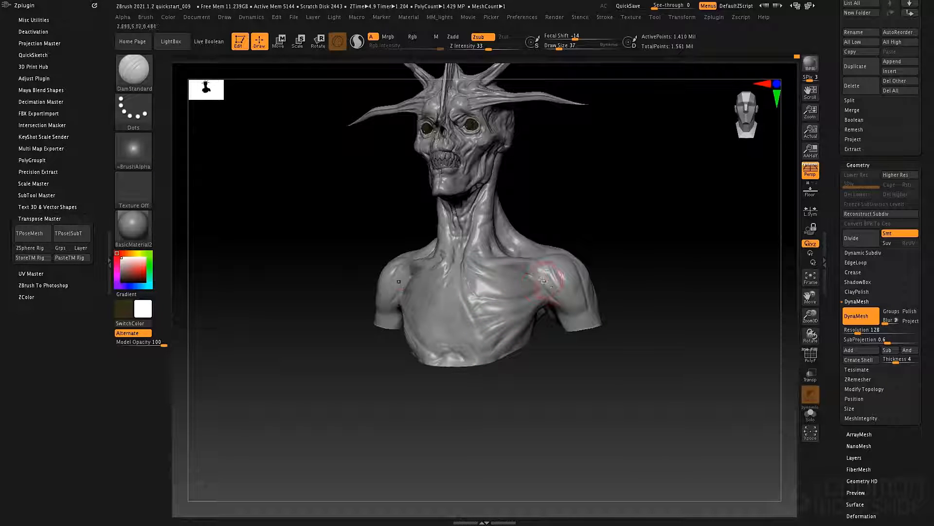
Reshape the front armpit and the adjoining chest muscle with the Move brush at draw size 65
{"action": "key", "text": "b"}
{"action": "key", "text": "m"}
{"action": "key", "text": "v"}
{"action": "key", "text": "space"}
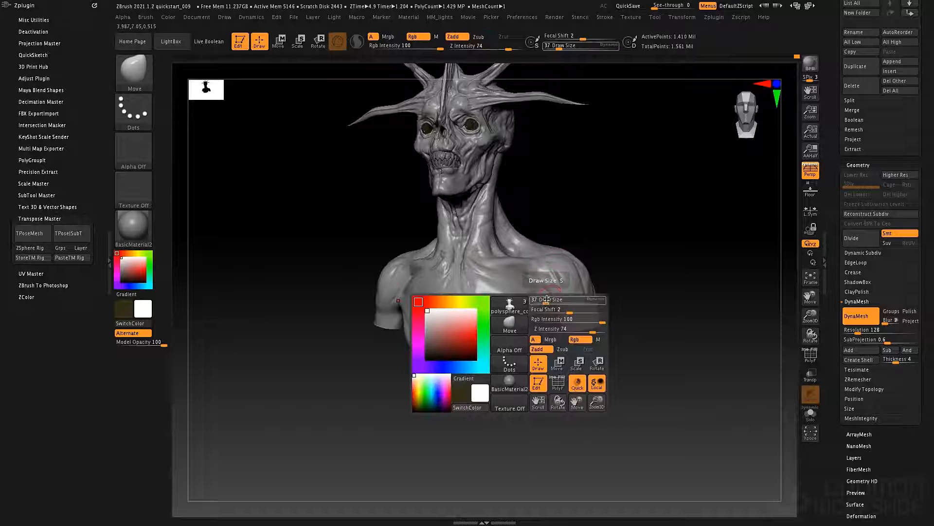
{"action": "left_click_drag", "start_coordinate": [545, 307], "coordinate": [546, 311]}
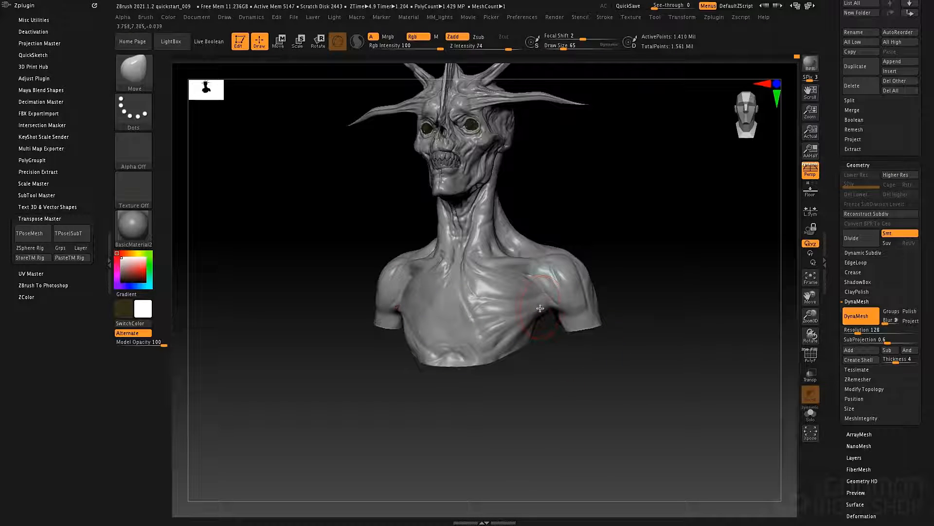
Build up light ClayTubes volume on the side of the chest beside the armpit at draw sizes 49 and 40
{"action": "right_click_drag", "start_coordinate": [544, 308], "coordinate": [590, 301]}
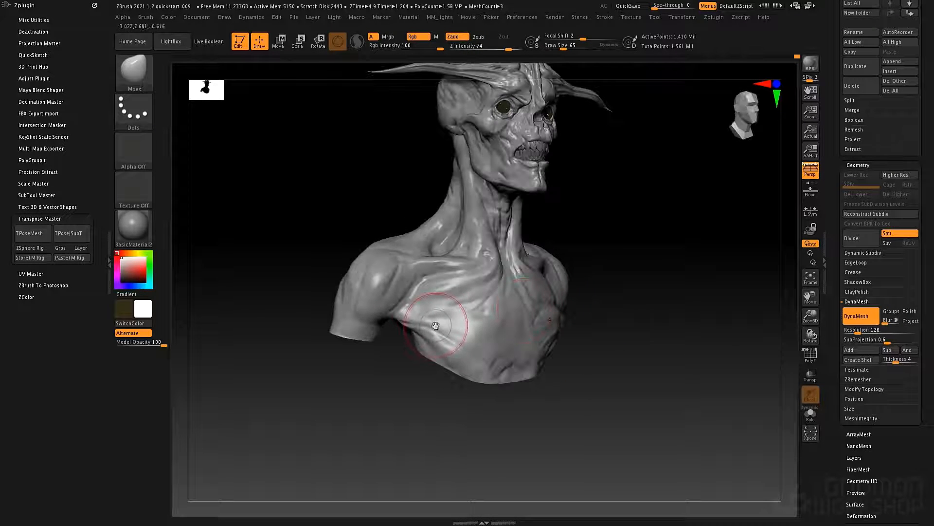
{"action": "key", "text": "space"}
{"action": "left_click_drag", "start_coordinate": [436, 325], "coordinate": [407, 324]}
{"action": "key", "text": "b"}
{"action": "key", "text": "c"}
{"action": "key", "text": "t"}
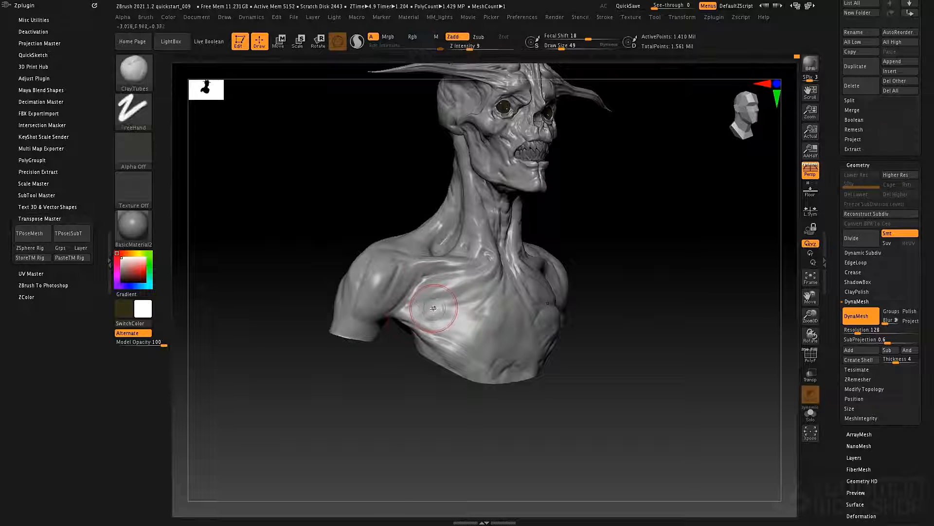
{"action": "key", "text": "space"}
{"action": "mouse_move", "coordinate": [416, 302]}
{"action": "left_mouse_down"}
{"action": "mouse_move", "coordinate": [443, 293]}
{"action": "mouse_move", "coordinate": [445, 304]}
{"action": "mouse_move", "coordinate": [470, 305]}
{"action": "left_mouse_up"}
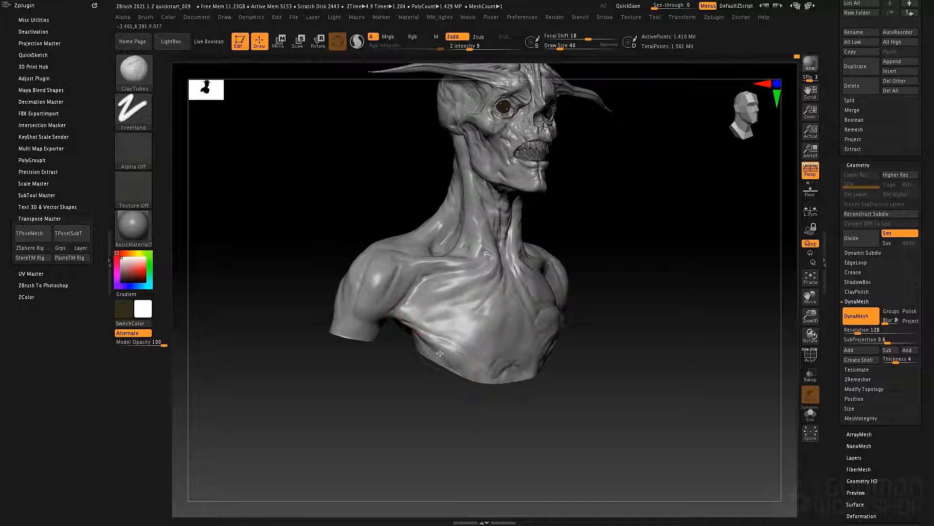
Reshape the lower side of the chest with the Move brush, enlarging the draw size to 110
{"action": "key", "text": "b"}
{"action": "key", "text": "m"}
{"action": "key", "text": "v"}
{"action": "key", "text": "space"}
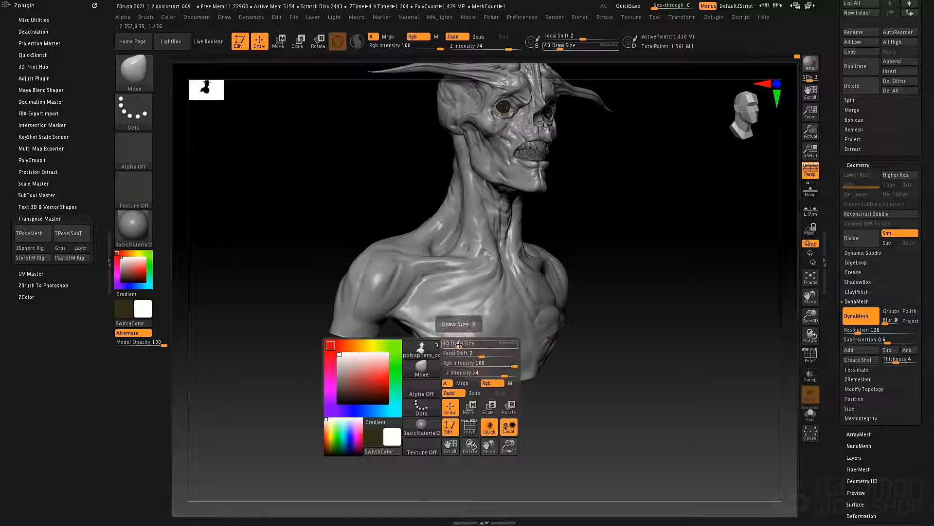
{"action": "left_click_drag", "start_coordinate": [459, 344], "coordinate": [461, 344]}
{"action": "mouse_move", "coordinate": [584, 327]}
{"action": "left_mouse_down"}
{"action": "mouse_move", "coordinate": [523, 327]}
{"action": "mouse_move", "coordinate": [581, 321]}
{"action": "mouse_move", "coordinate": [578, 283]}
{"action": "left_mouse_up"}
{"action": "key", "text": "space"}
{"action": "left_click_drag", "start_coordinate": [510, 312], "coordinate": [538, 309]}
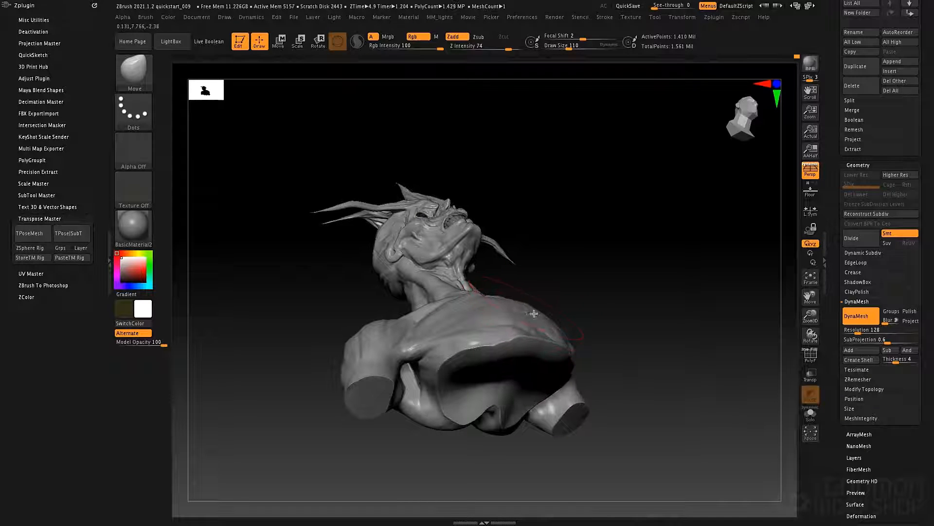
Fill out the front profile of the chest from a low side view with the Move brush at draw sizes 73 and 110
{"action": "right_click_drag", "start_coordinate": [534, 314], "coordinate": [492, 300]}
{"action": "key", "text": "space"}
{"action": "left_click_drag", "start_coordinate": [493, 298], "coordinate": [484, 299]}
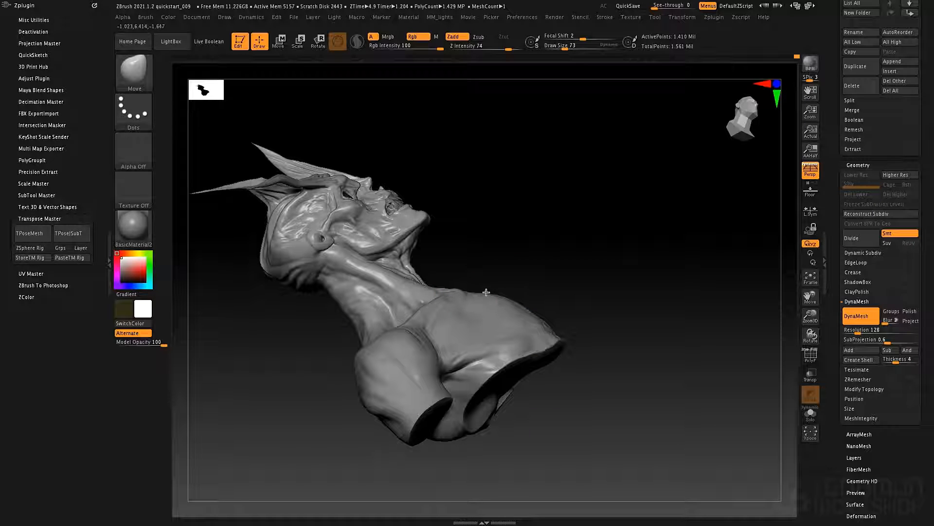
{"action": "key", "text": "space"}
{"action": "left_click_drag", "start_coordinate": [531, 316], "coordinate": [534, 316]}
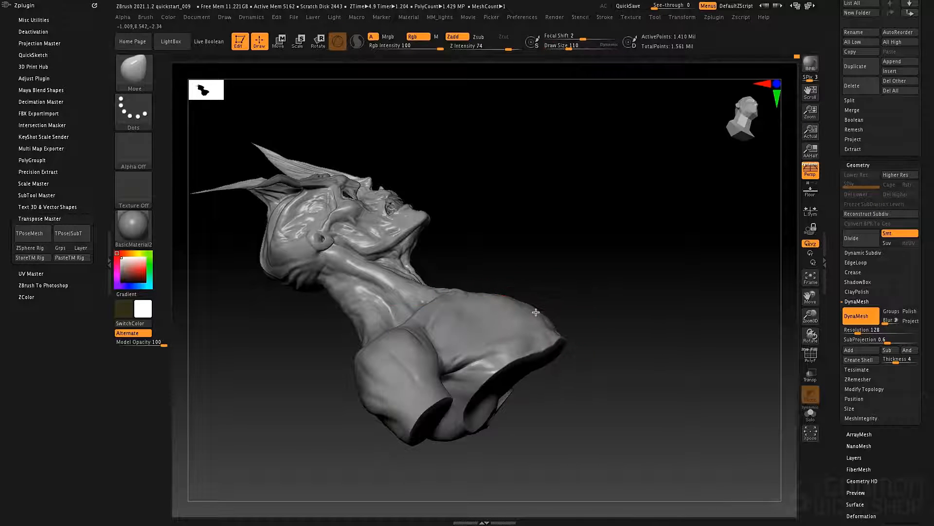
Refine the chest contour from the opposite side and from below with the Move brush at draw sizes 110 and 76
{"action": "right_click_drag", "start_coordinate": [550, 308], "coordinate": [603, 271]}
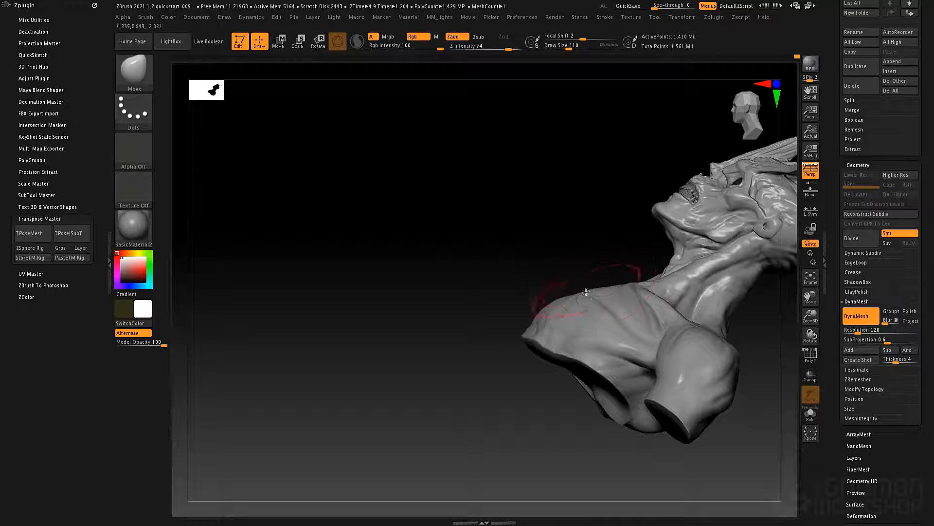
{"action": "right_click_drag", "start_coordinate": [536, 356], "coordinate": [372, 348], "text": "alt"}
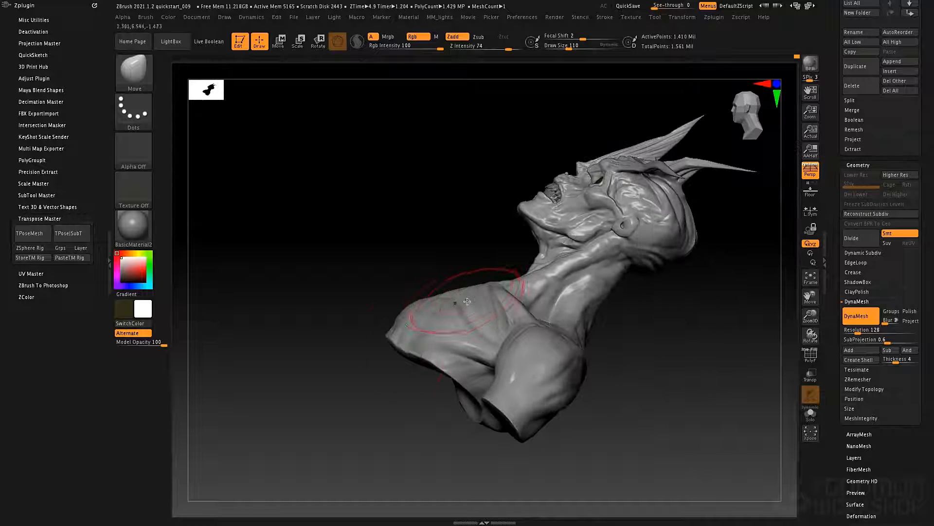
{"action": "right_click_drag", "start_coordinate": [453, 298], "coordinate": [433, 326]}
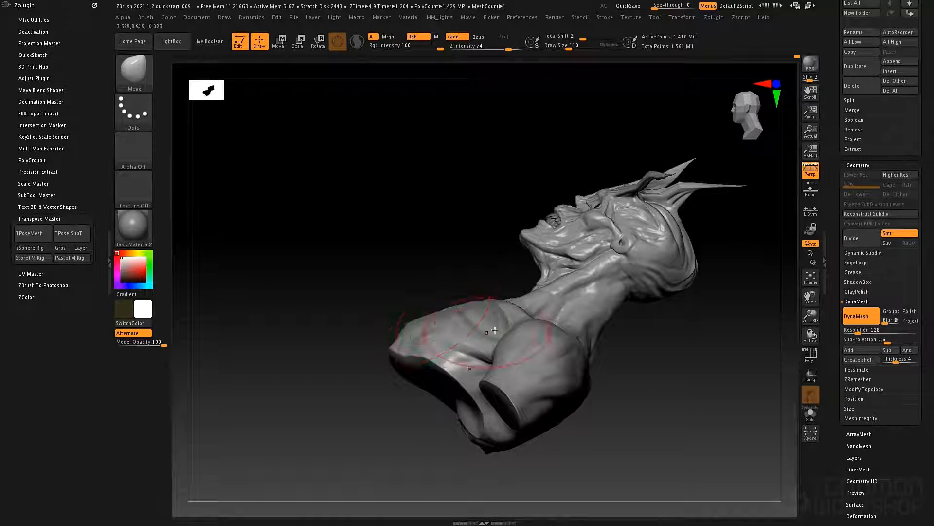
{"action": "right_click_drag", "start_coordinate": [495, 330], "coordinate": [501, 322]}
{"action": "key", "text": "space"}
{"action": "mouse_move", "coordinate": [495, 326]}
{"action": "left_mouse_down"}
{"action": "mouse_move", "coordinate": [473, 325]}
{"action": "mouse_move", "coordinate": [486, 326]}
{"action": "left_mouse_up"}
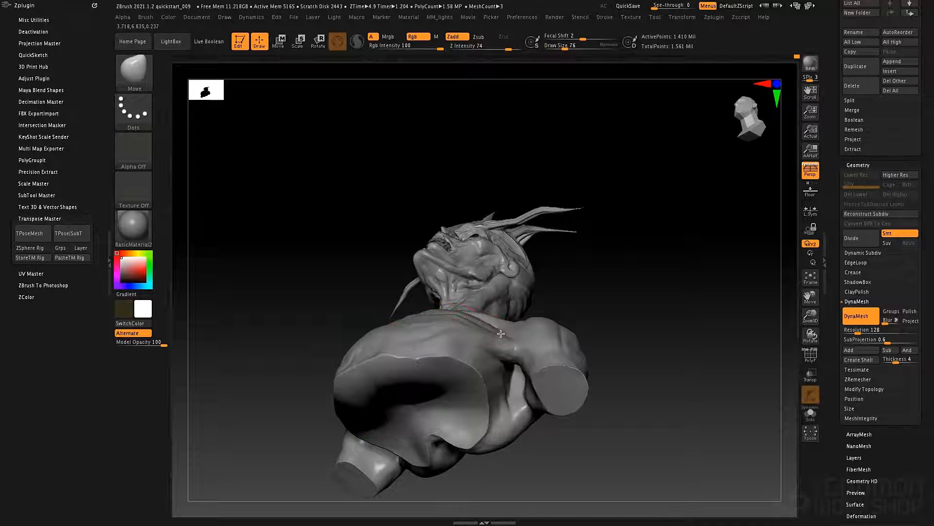
Carve long muscle creases fanning from the front armpit across the chest with DamStandard at draw size 76
{"action": "mouse_move", "coordinate": [515, 355]}
{"action": "right_mouse_down"}
{"action": "mouse_move", "coordinate": [560, 325]}
{"action": "mouse_move", "coordinate": [587, 288]}
{"action": "mouse_move", "coordinate": [568, 314]}
{"action": "mouse_move", "coordinate": [472, 325]}
{"action": "right_mouse_up"}
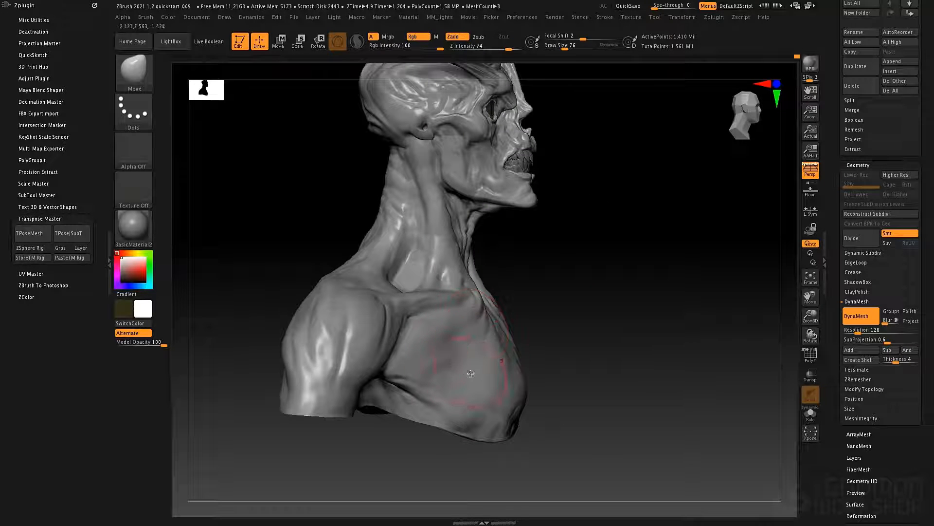
{"action": "right_click_drag", "start_coordinate": [471, 373], "coordinate": [401, 374]}
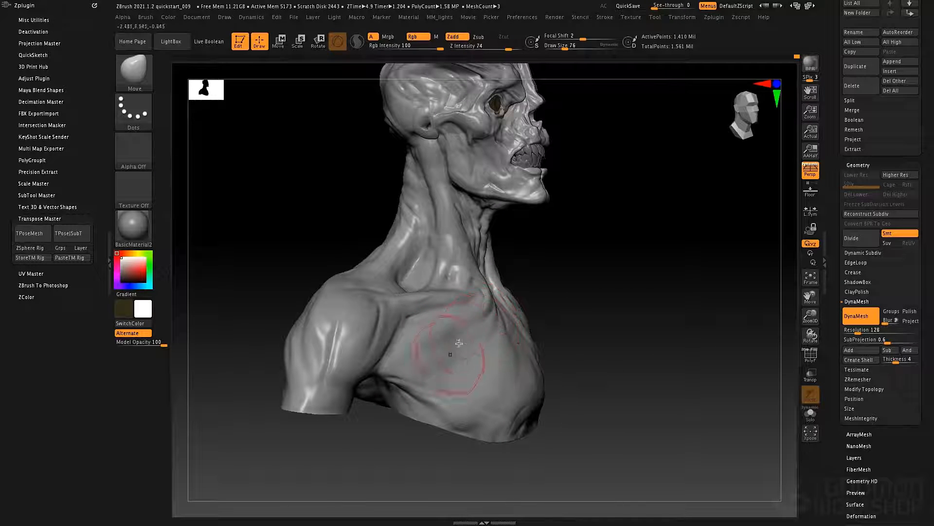
{"action": "key", "text": "b"}
{"action": "key", "text": "d"}
{"action": "key", "text": "s"}
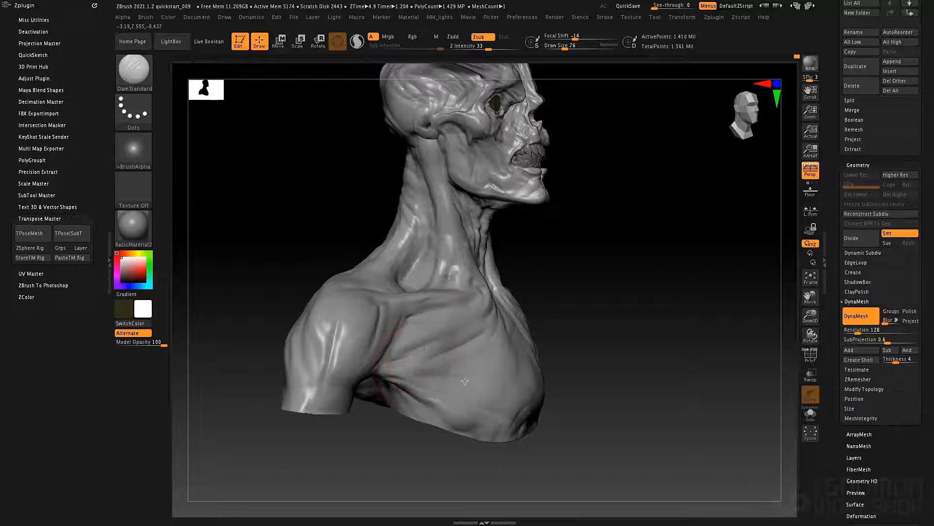
Raise muscle strands between the chest creases with the Standard brush at draw size 76
{"action": "key", "text": "b"}
{"action": "key", "text": "s"}
{"action": "key", "text": "t"}
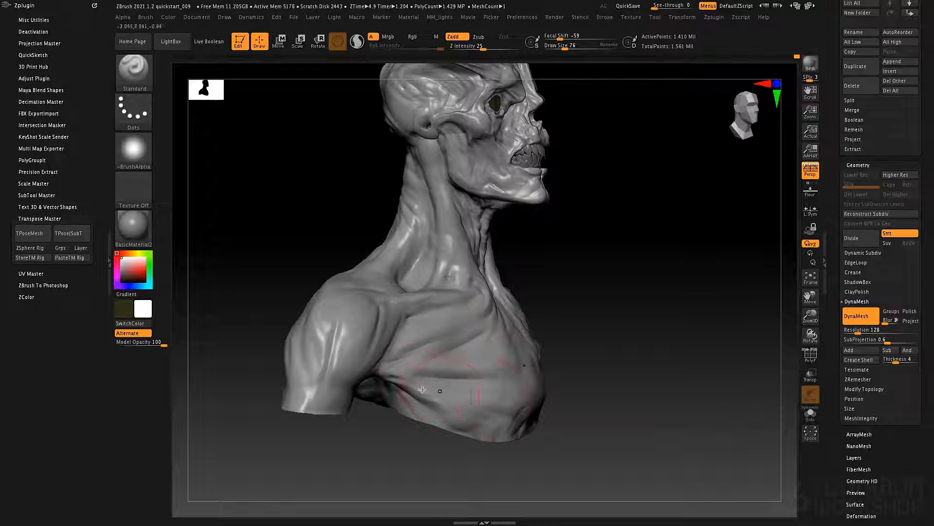
Flatten the chest muscle strands with TrimDynamic at draw size 76 and smooth the lower chest and armpit
{"action": "key", "text": "b"}
{"action": "key", "text": "t"}
{"action": "key", "text": "d"}
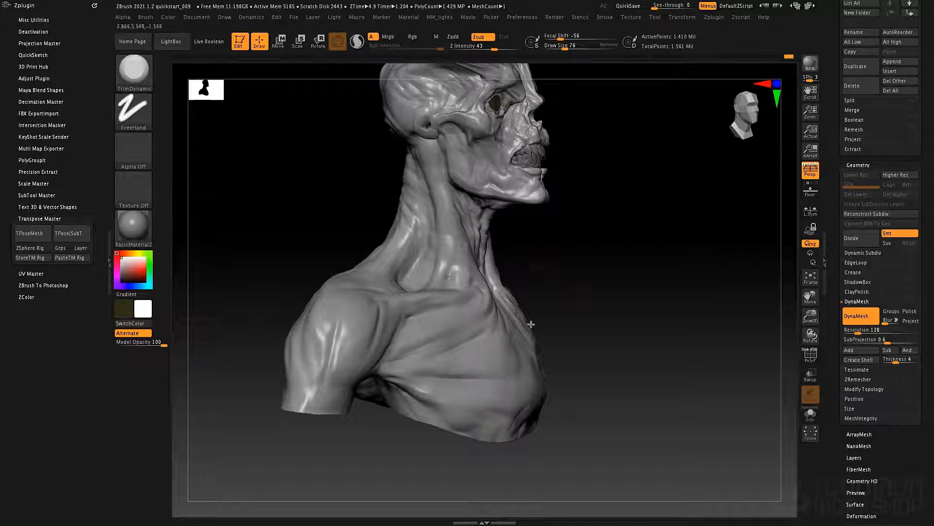
{"action": "key", "text": "shift"}
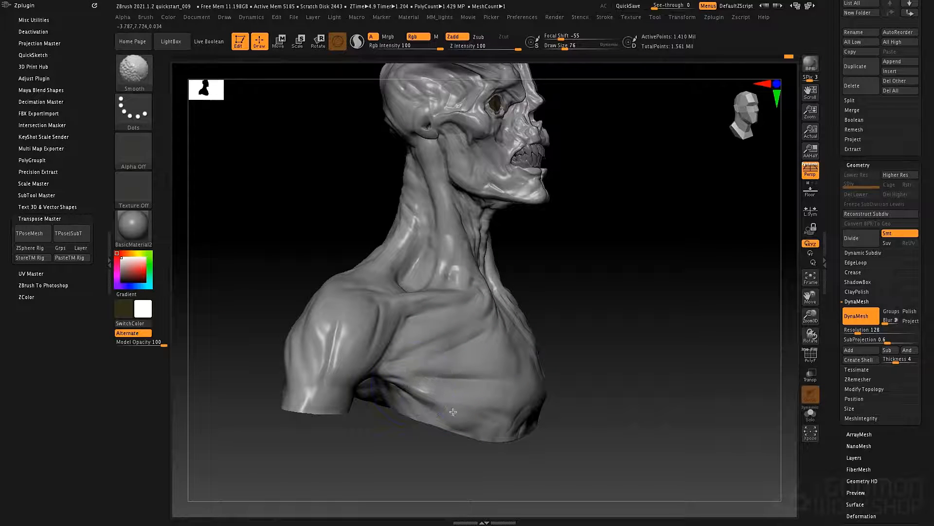
{"action": "mouse_move", "coordinate": [366, 363]}
{"action": "left_mouse_down", "text": "shift"}
{"action": "mouse_move", "coordinate": [349, 401]}
{"action": "mouse_move", "coordinate": [370, 378]}
{"action": "left_mouse_up", "text": "shift"}
Reshape the fold between the shoulder and chest and the upper arm's lower edge with the Move brush at draw size 76
{"action": "key", "text": "b"}
{"action": "key", "text": "m"}
{"action": "key", "text": "v"}
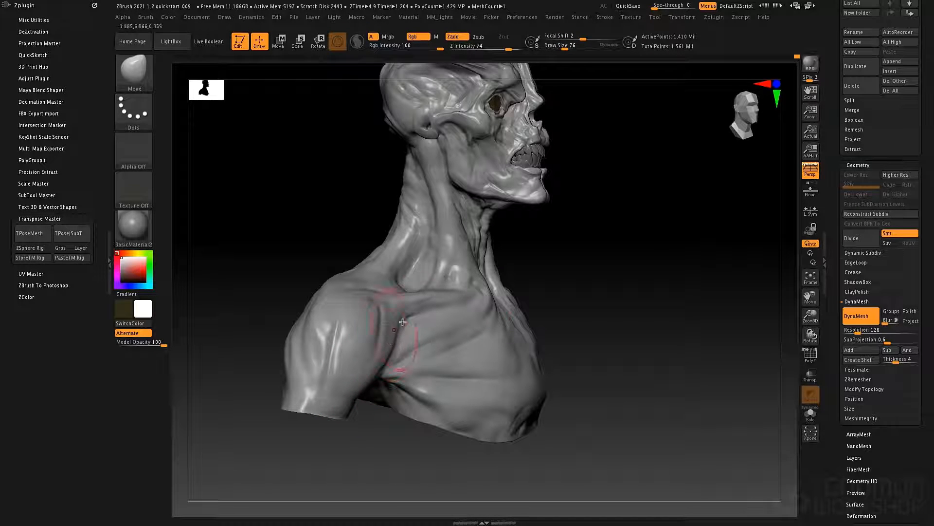
Choose the ClayTubes brush with the Alpha 01 tip and reduce its draw size to 19 for the side of the neck
{"action": "left_click_drag", "start_coordinate": [531, 218], "coordinate": [663, 217]}
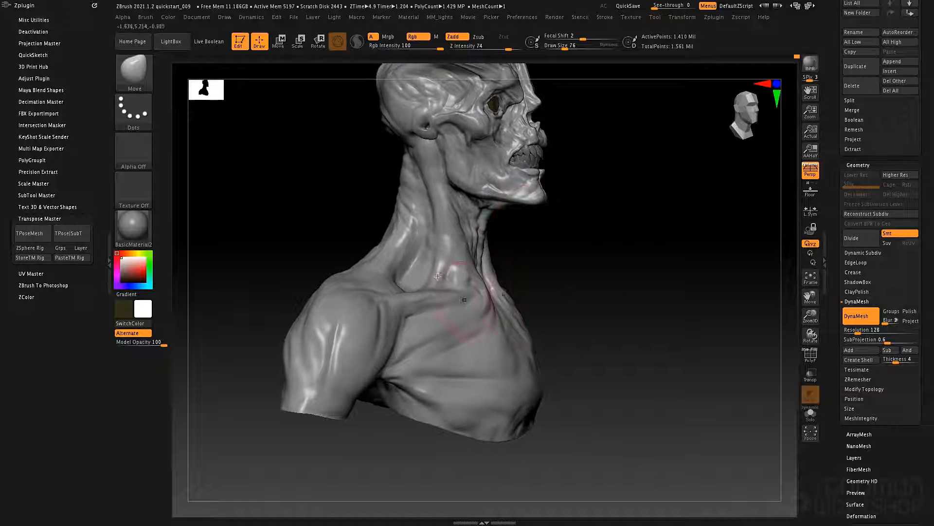
{"action": "key", "text": "b"}
{"action": "key", "text": "c"}
{"action": "key", "text": "t"}
{"action": "left_click", "coordinate": [140, 153]}
{"action": "left_click", "coordinate": [232, 161]}
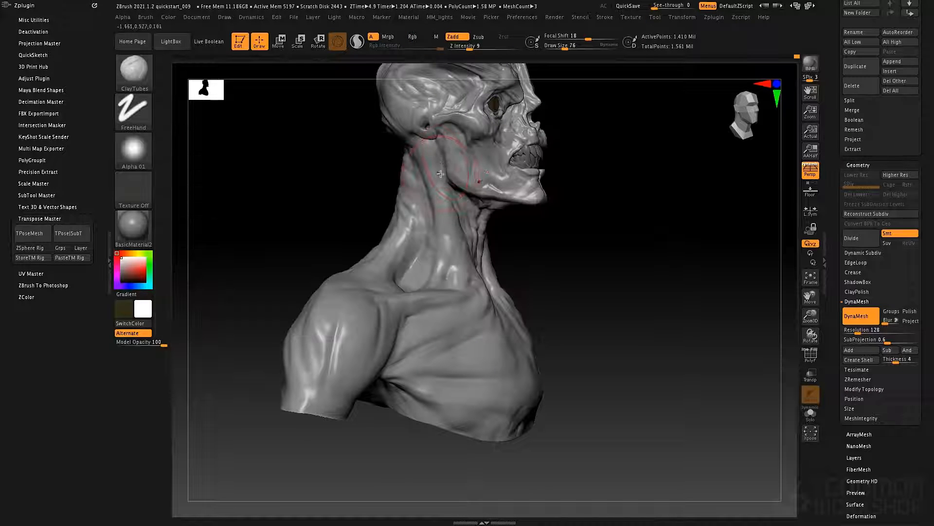
{"action": "key", "text": "space"}
{"action": "left_click_drag", "start_coordinate": [446, 174], "coordinate": [434, 175]}
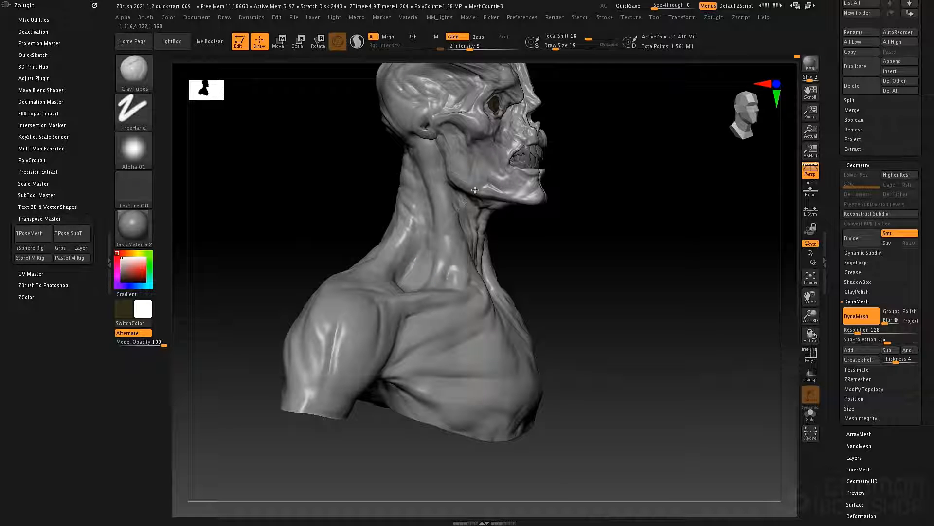
{"action": "key", "text": "ctrl+z"}
{"action": "left_click_drag", "start_coordinate": [506, 275], "coordinate": [407, 255], "text": "alt"}
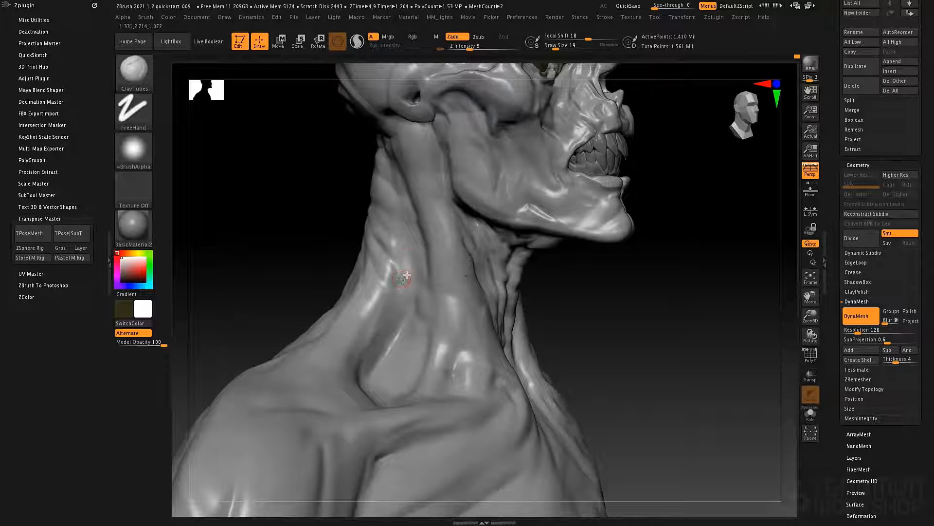
{"action": "right_click_drag", "start_coordinate": [407, 275], "coordinate": [424, 269]}
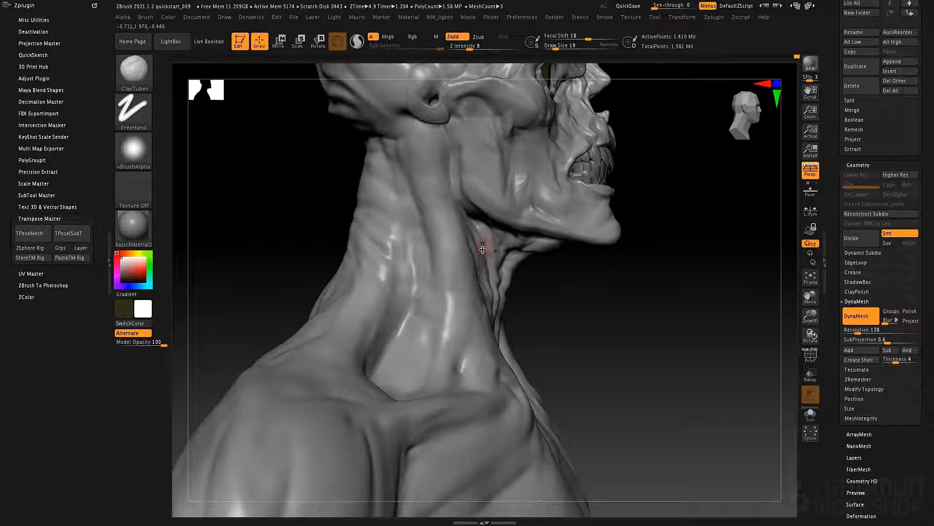
Try building up folds on the side of the neck with ClayTubes at draw size 43 and Z intensity 22
{"action": "left_click", "coordinate": [481, 47]}
{"action": "key", "text": "space"}
{"action": "left_click_drag", "start_coordinate": [435, 270], "coordinate": [440, 270]}
{"action": "left_click_drag", "start_coordinate": [407, 312], "coordinate": [494, 209]}
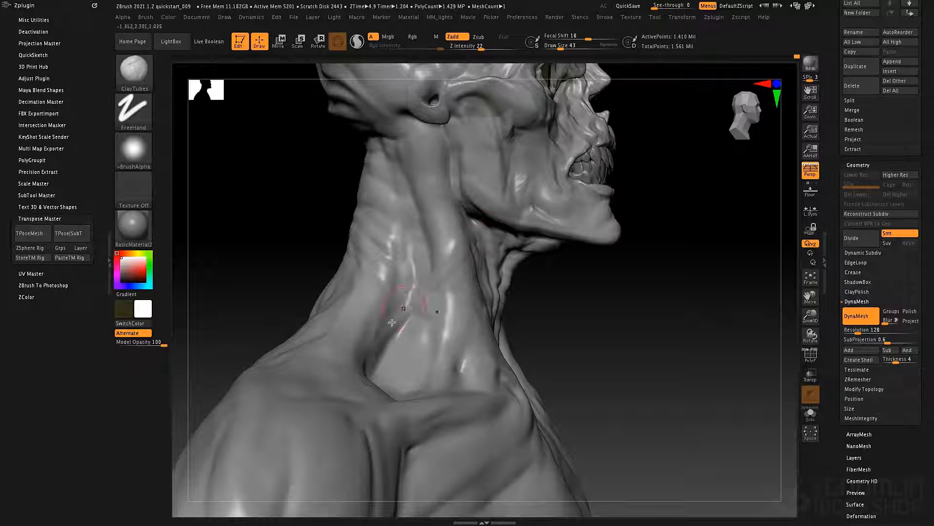
{"action": "left_click_drag", "start_coordinate": [392, 326], "coordinate": [444, 265]}
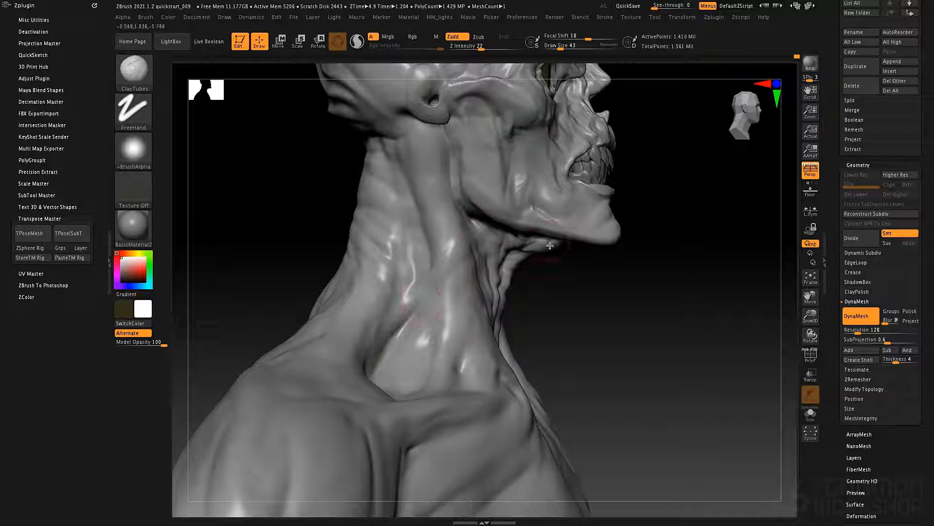
{"action": "key", "text": "ctrl"}
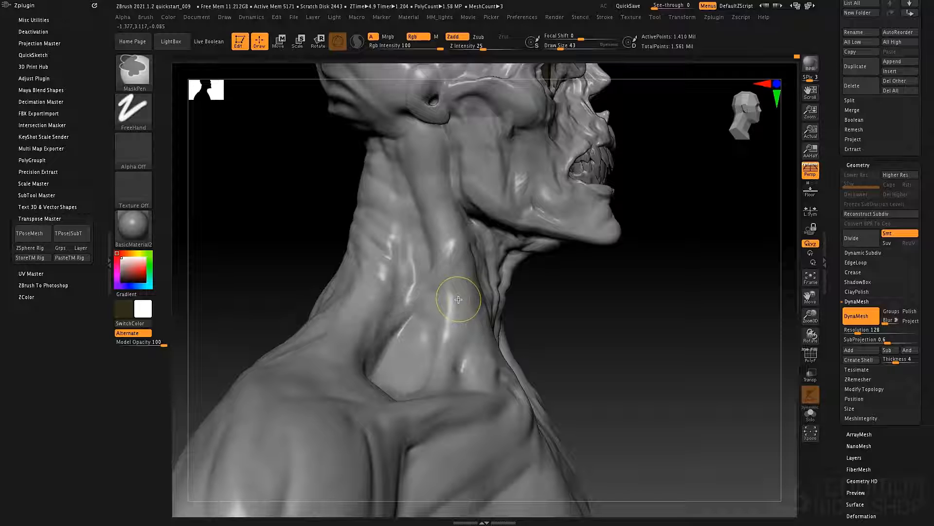
{"action": "key", "text": "ctrl+z"}
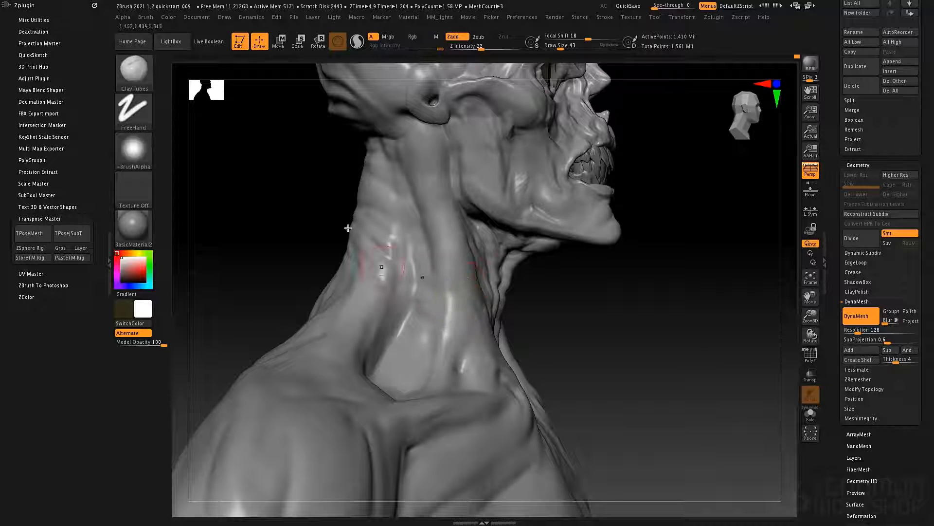
Texture the side of the neck with diagonal wrinkles using ClayTubes with Alpha 60, draw size 168 and Z intensity 13
{"action": "left_click", "coordinate": [135, 160]}
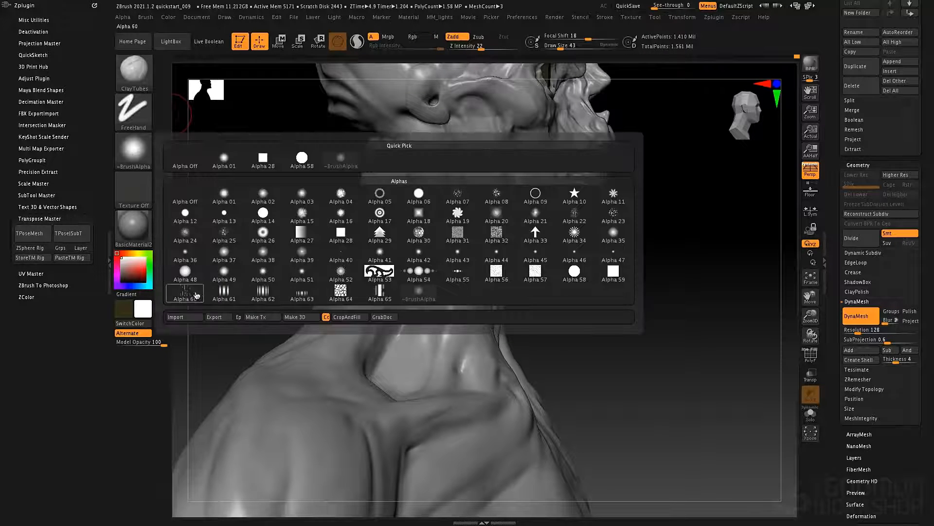
{"action": "left_click", "coordinate": [197, 292]}
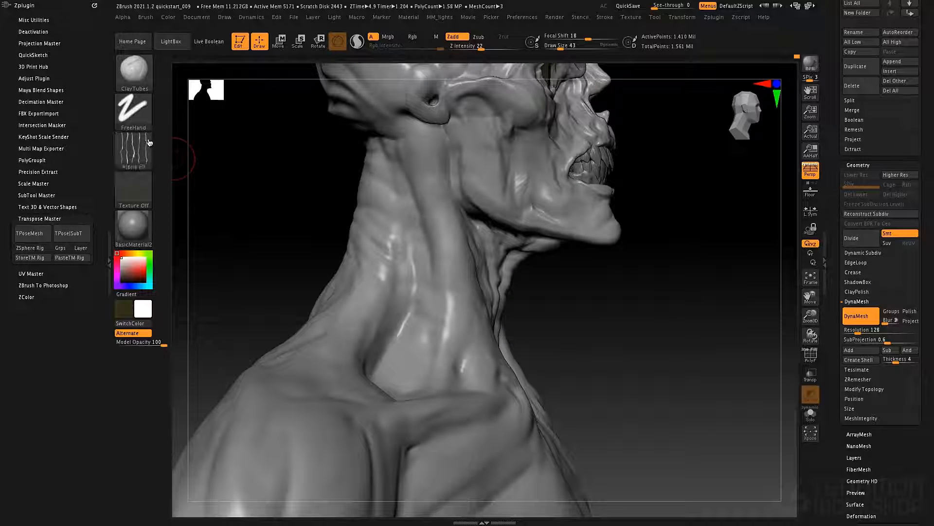
{"action": "key", "text": "space"}
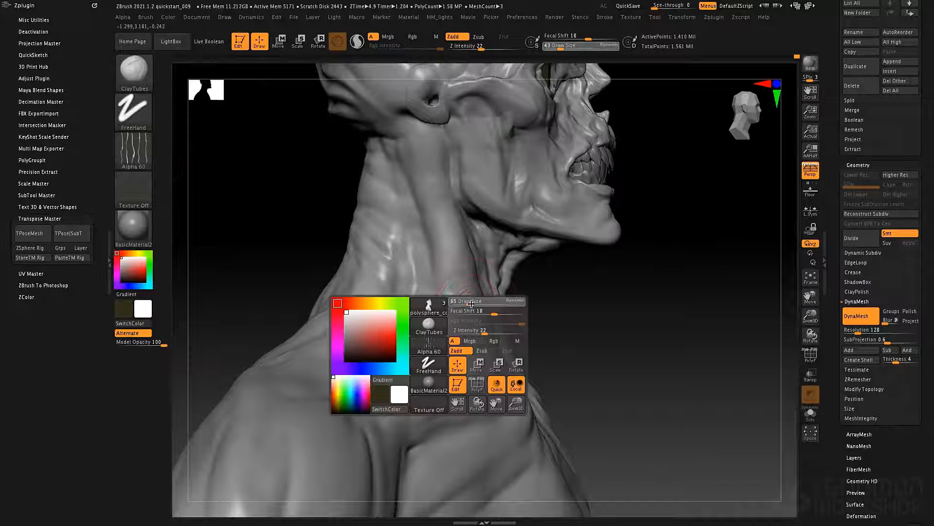
{"action": "left_click_drag", "start_coordinate": [466, 303], "coordinate": [478, 303]}
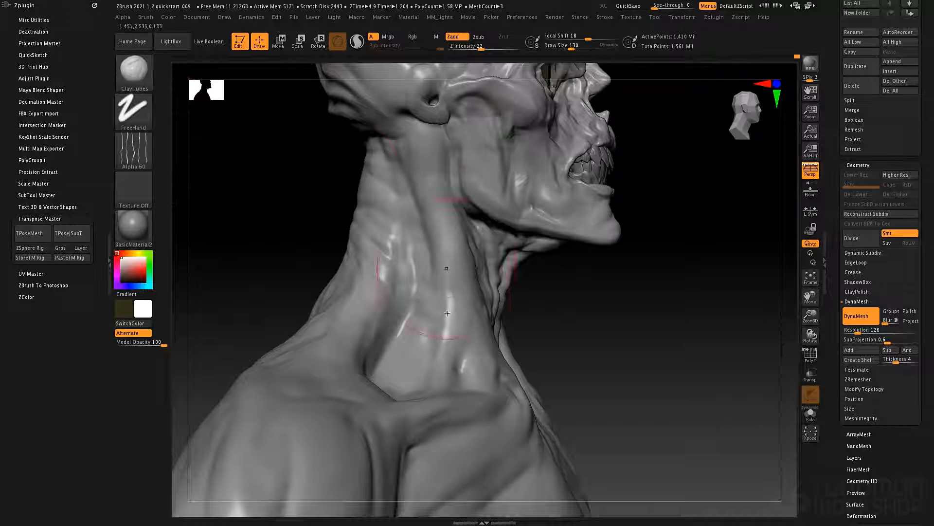
{"action": "key", "text": "space"}
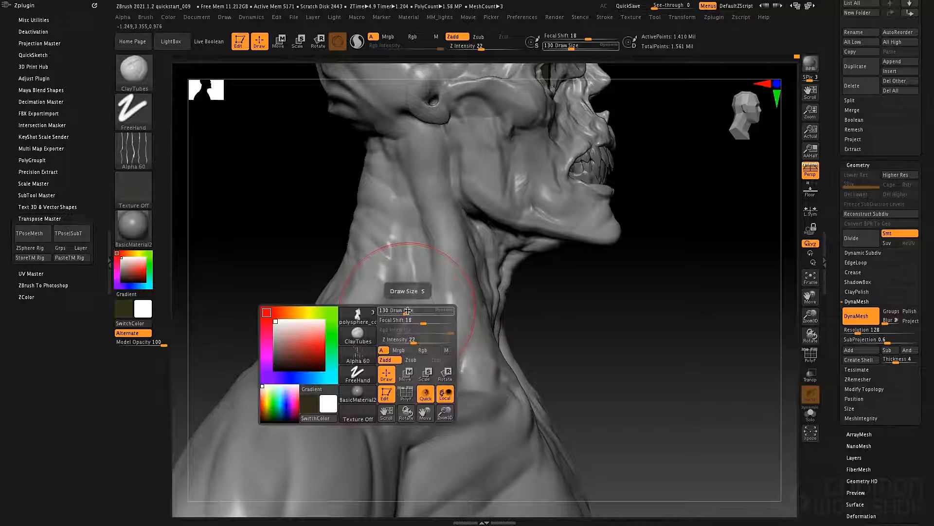
{"action": "left_click_drag", "start_coordinate": [413, 309], "coordinate": [422, 309]}
{"action": "left_click_drag", "start_coordinate": [481, 47], "coordinate": [474, 47]}
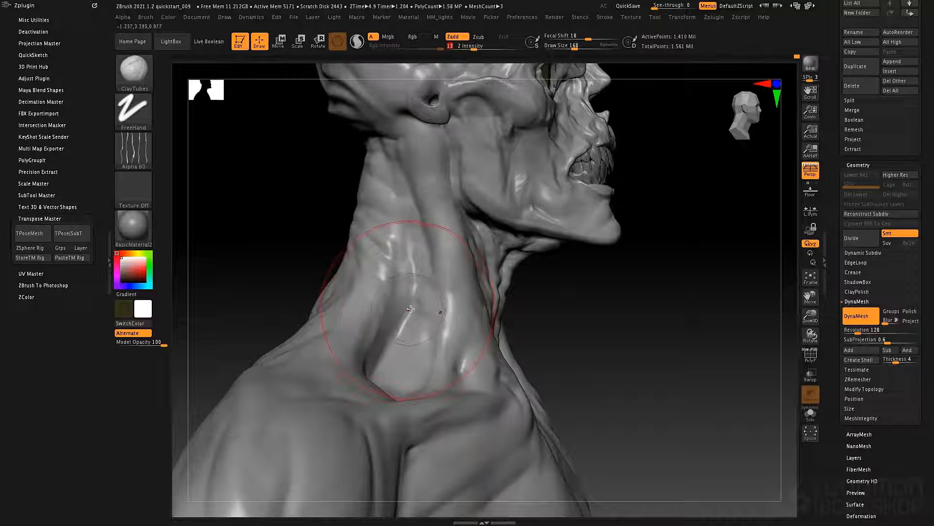
{"action": "left_click_drag", "start_coordinate": [395, 288], "coordinate": [432, 259]}
{"action": "left_click_drag", "start_coordinate": [391, 325], "coordinate": [491, 256]}
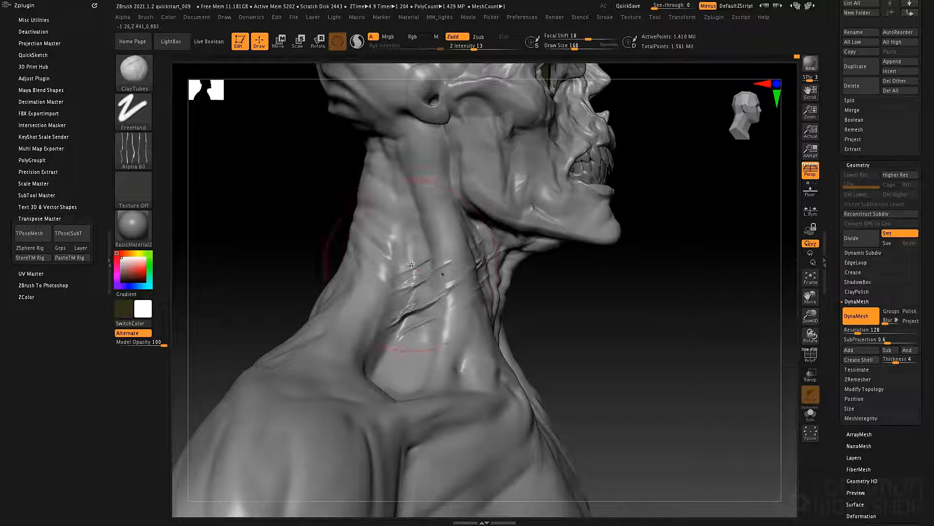
{"action": "left_click_drag", "start_coordinate": [403, 276], "coordinate": [433, 252]}
{"action": "left_click_drag", "start_coordinate": [392, 247], "coordinate": [423, 230]}
{"action": "left_click_drag", "start_coordinate": [394, 358], "coordinate": [438, 329]}
{"action": "left_click_drag", "start_coordinate": [369, 374], "coordinate": [411, 343]}
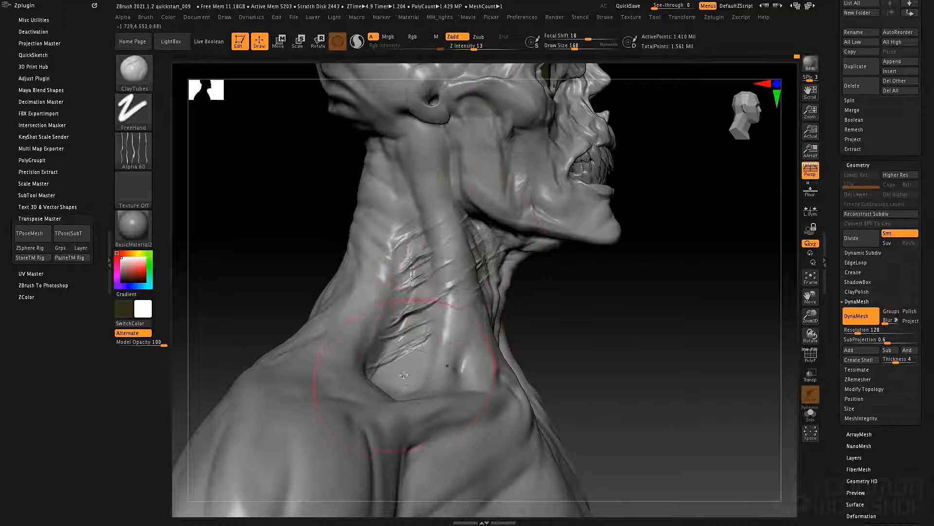
Extend the Alpha 60 wrinkles to the neck's base and upper side, and soften them with a smoothing stroke
{"action": "left_click_drag", "start_coordinate": [398, 378], "coordinate": [430, 371]}
{"action": "left_click_drag", "start_coordinate": [442, 379], "coordinate": [475, 367]}
{"action": "left_click_drag", "start_coordinate": [434, 330], "coordinate": [461, 314]}
{"action": "left_click_drag", "start_coordinate": [398, 287], "coordinate": [456, 272]}
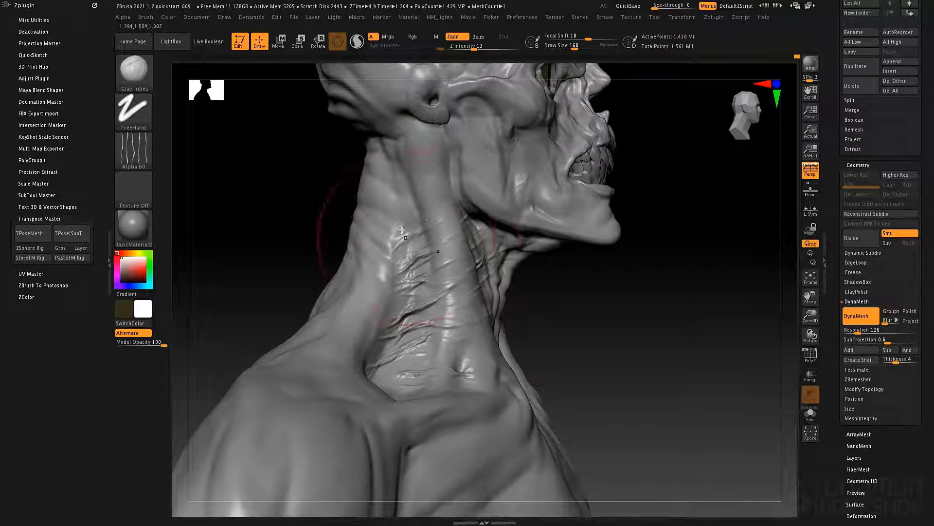
{"action": "left_click_drag", "start_coordinate": [395, 241], "coordinate": [427, 206]}
{"action": "left_click_drag", "start_coordinate": [428, 360], "coordinate": [494, 362]}
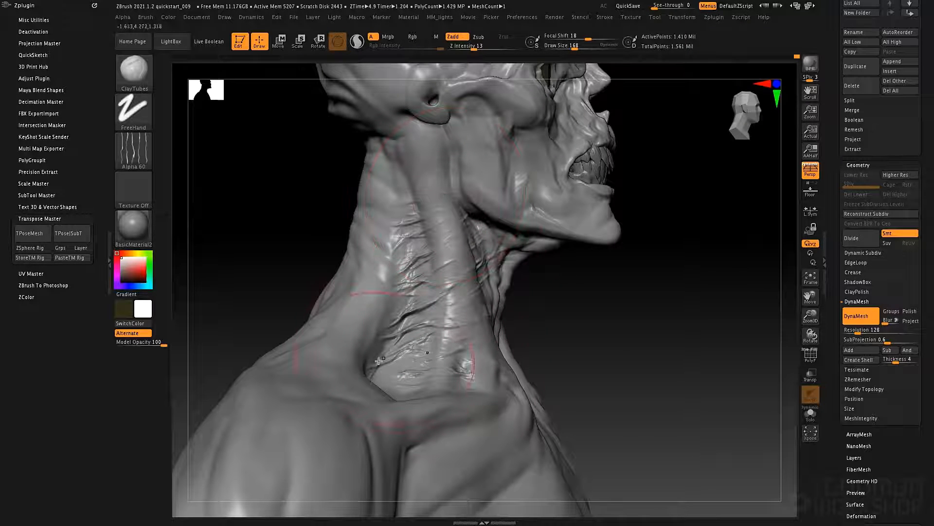
{"action": "left_click_drag", "start_coordinate": [378, 361], "coordinate": [411, 351]}
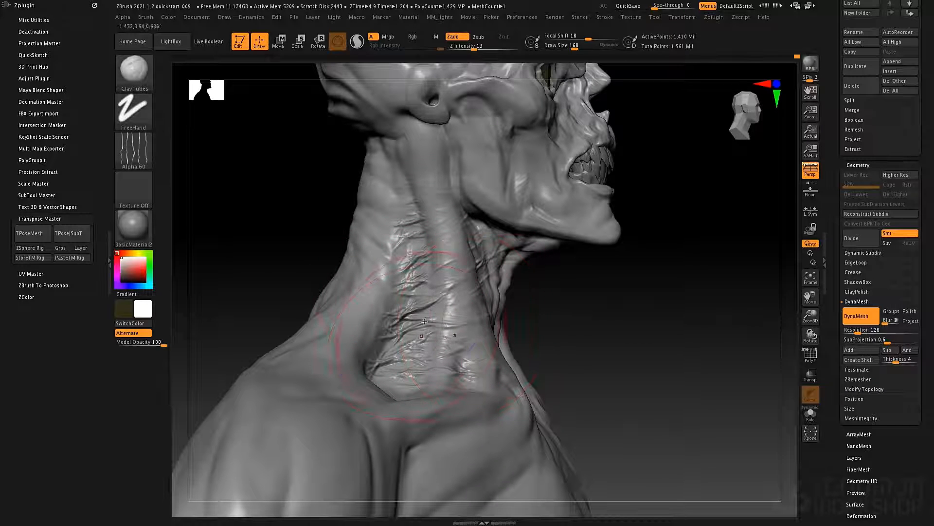
{"action": "mouse_move", "coordinate": [410, 331]}
{"action": "left_mouse_down", "text": "shift"}
{"action": "mouse_move", "coordinate": [416, 351]}
{"action": "mouse_move", "coordinate": [424, 287]}
{"action": "mouse_move", "coordinate": [452, 253]}
{"action": "left_mouse_up", "text": "shift"}
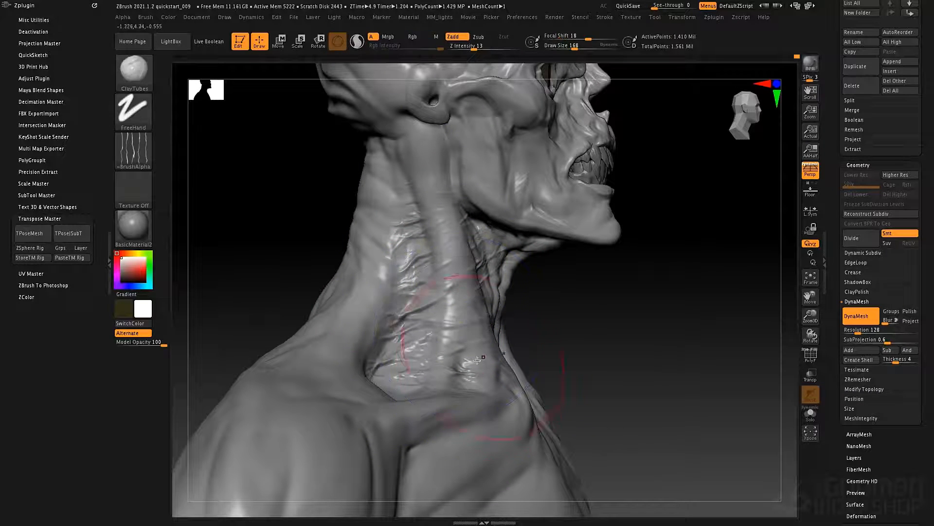
Add ClayTubes wrinkles in the groove behind the long neck muscle and across its base from the opposite side
{"action": "left_click_drag", "start_coordinate": [691, 336], "coordinate": [599, 344]}
{"action": "left_click_drag", "start_coordinate": [681, 355], "coordinate": [634, 363]}
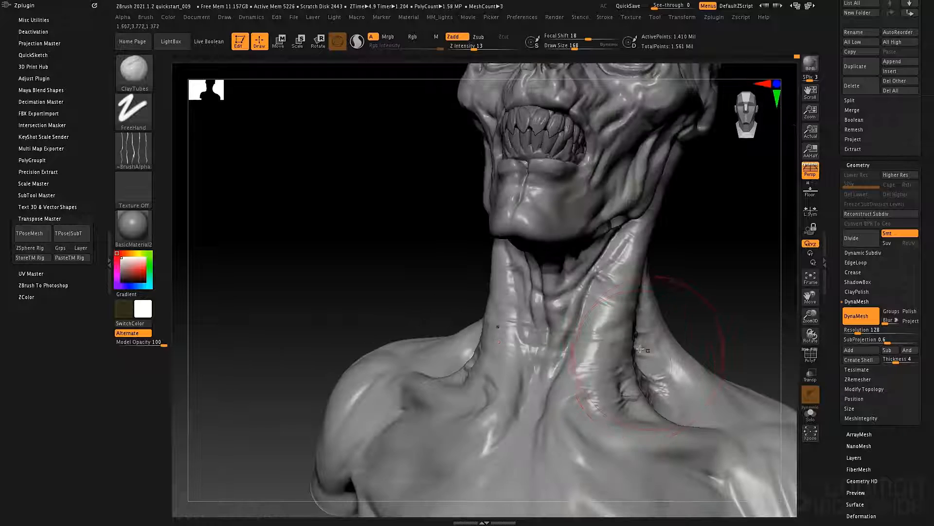
{"action": "left_click_drag", "start_coordinate": [686, 343], "coordinate": [636, 346]}
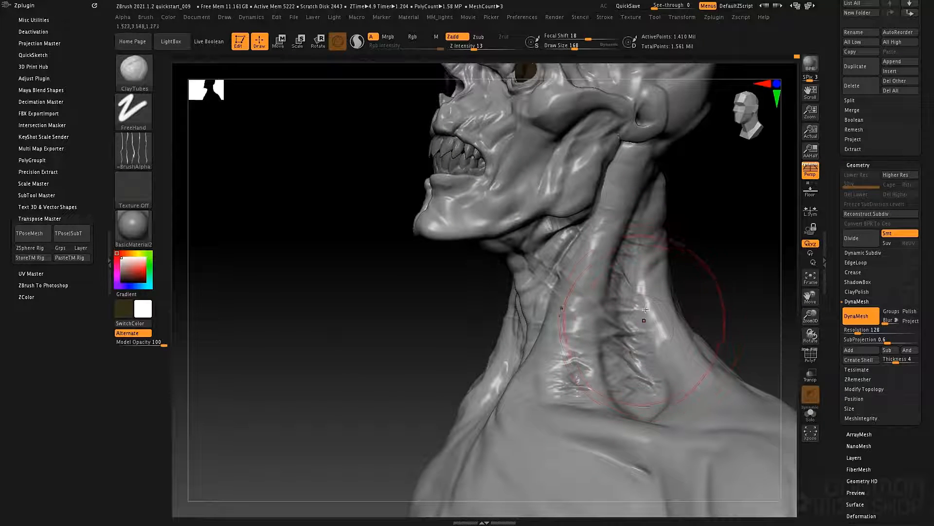
{"action": "mouse_move", "coordinate": [635, 274]}
{"action": "left_mouse_down"}
{"action": "mouse_move", "coordinate": [624, 306]}
{"action": "mouse_move", "coordinate": [631, 353]}
{"action": "mouse_move", "coordinate": [566, 380]}
{"action": "left_mouse_up"}
{"action": "left_click_drag", "start_coordinate": [636, 382], "coordinate": [635, 397]}
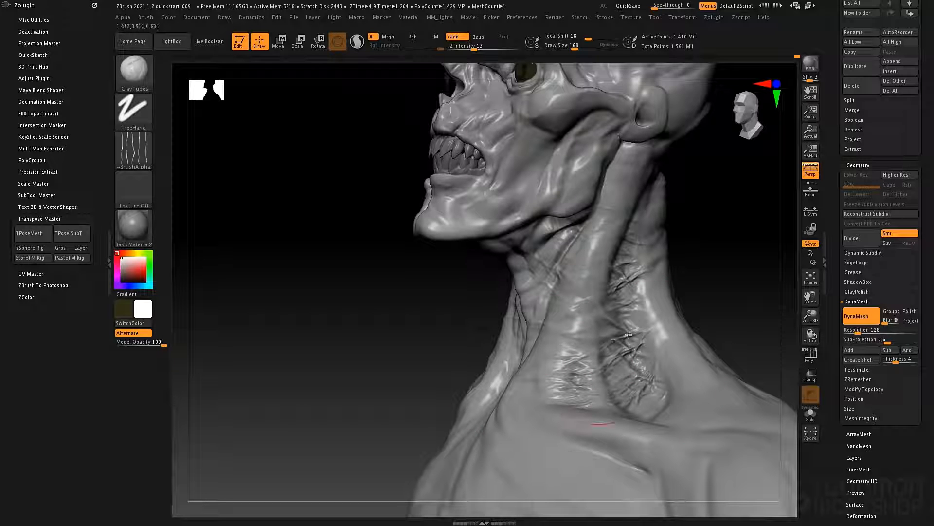
{"action": "left_click_drag", "start_coordinate": [628, 334], "coordinate": [543, 350]}
Fill the hollow above the collarbone and the lower side of the neck with fine Alpha 60 wrinkles
{"action": "right_click_drag", "start_coordinate": [516, 358], "coordinate": [691, 350]}
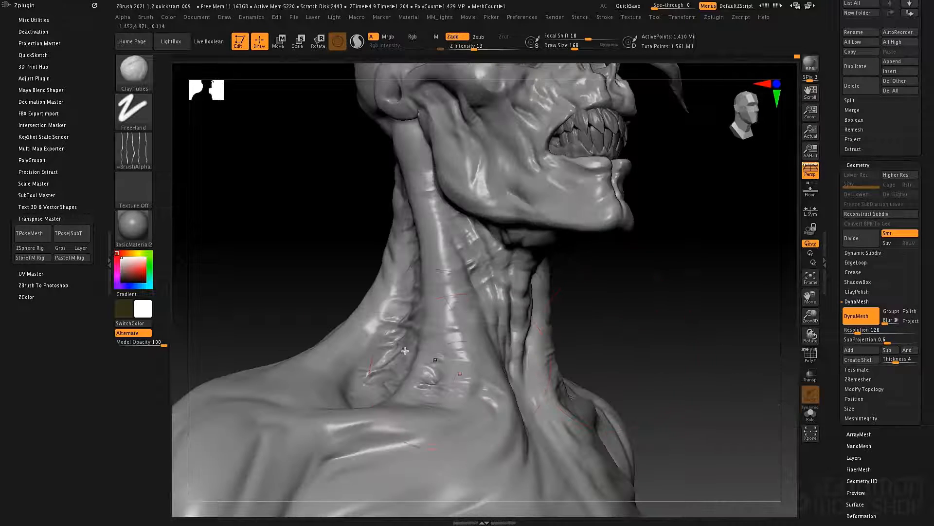
{"action": "left_click_drag", "start_coordinate": [369, 358], "coordinate": [380, 383]}
{"action": "right_click_drag", "start_coordinate": [427, 385], "coordinate": [462, 388]}
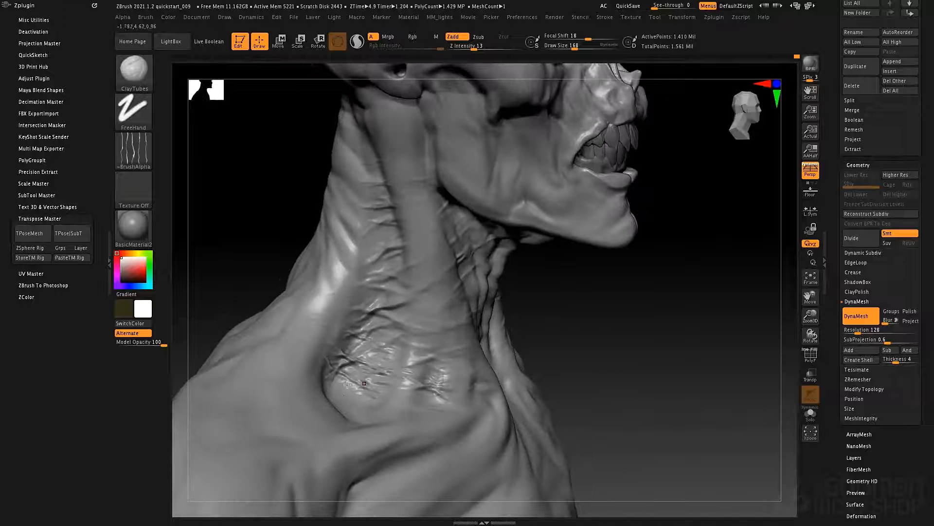
{"action": "left_click_drag", "start_coordinate": [340, 395], "coordinate": [393, 408]}
{"action": "left_click_drag", "start_coordinate": [389, 339], "coordinate": [440, 357]}
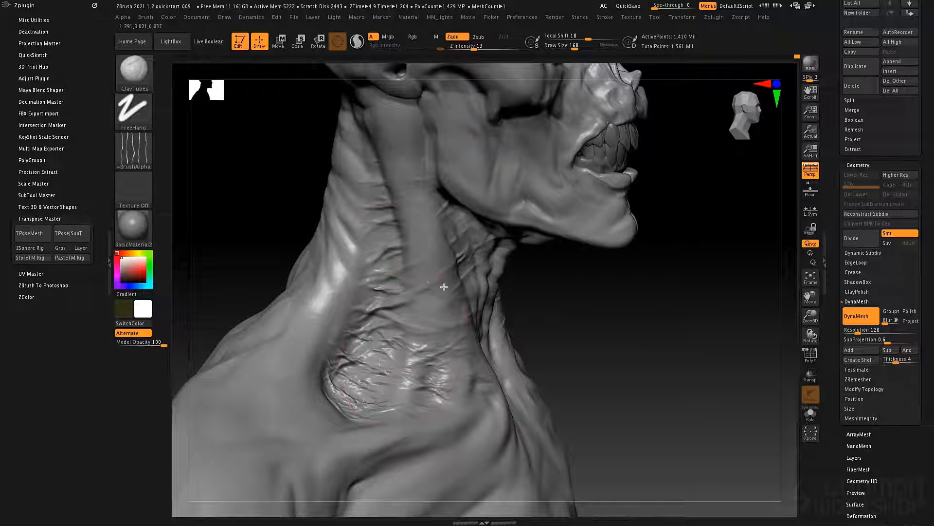
Layer horizontal Alpha 60 wrinkles over the middle and upper side of the neck with ClayTubes
{"action": "left_click_drag", "start_coordinate": [392, 237], "coordinate": [445, 241]}
{"action": "left_click_drag", "start_coordinate": [371, 218], "coordinate": [417, 245]}
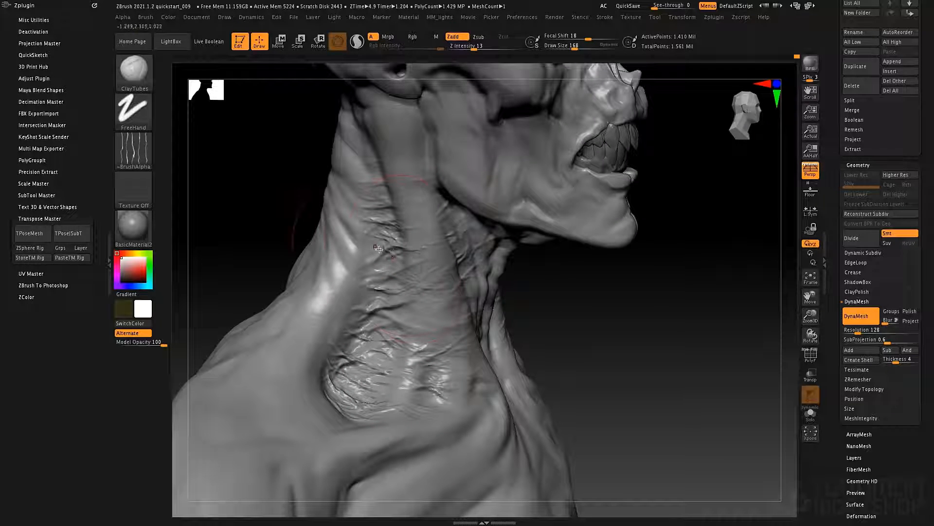
{"action": "left_click_drag", "start_coordinate": [370, 279], "coordinate": [411, 286]}
{"action": "right_click_drag", "start_coordinate": [388, 285], "coordinate": [364, 315]}
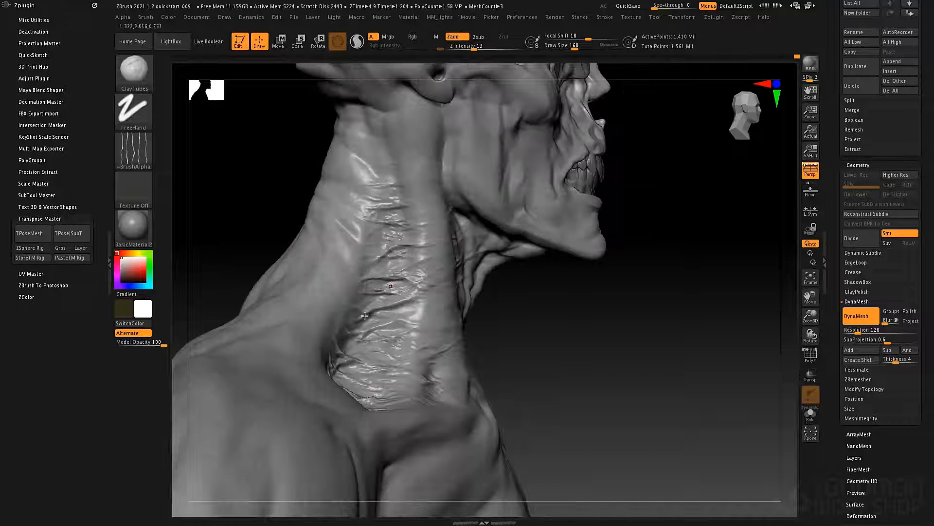
{"action": "left_click_drag", "start_coordinate": [369, 299], "coordinate": [414, 311]}
Smooth the wrinkles along the side and front of the neck at draw size 168
{"action": "mouse_move", "coordinate": [350, 330]}
{"action": "left_mouse_down"}
{"action": "mouse_move", "coordinate": [400, 363]}
{"action": "mouse_move", "coordinate": [359, 336]}
{"action": "mouse_move", "coordinate": [389, 292]}
{"action": "mouse_move", "coordinate": [393, 228]}
{"action": "left_mouse_up"}
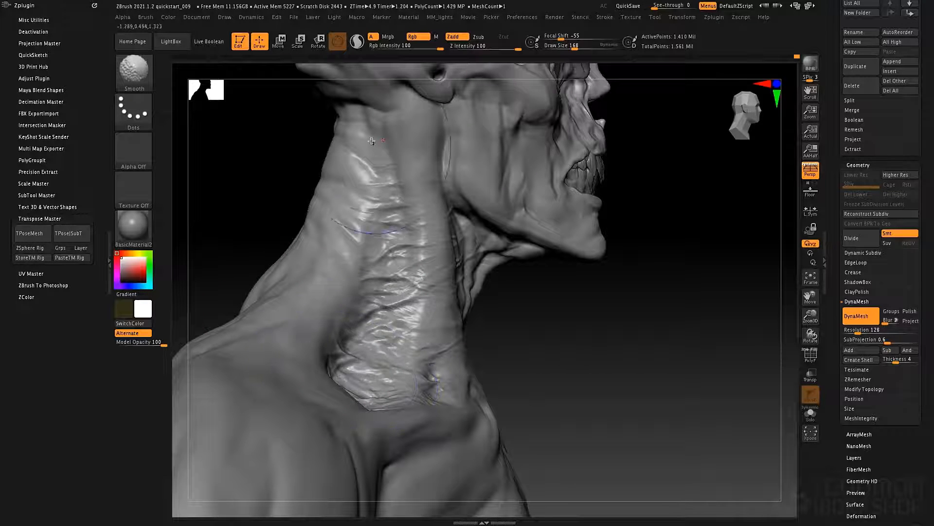
{"action": "right_click_drag", "start_coordinate": [479, 298], "coordinate": [492, 343], "text": "ctrl"}
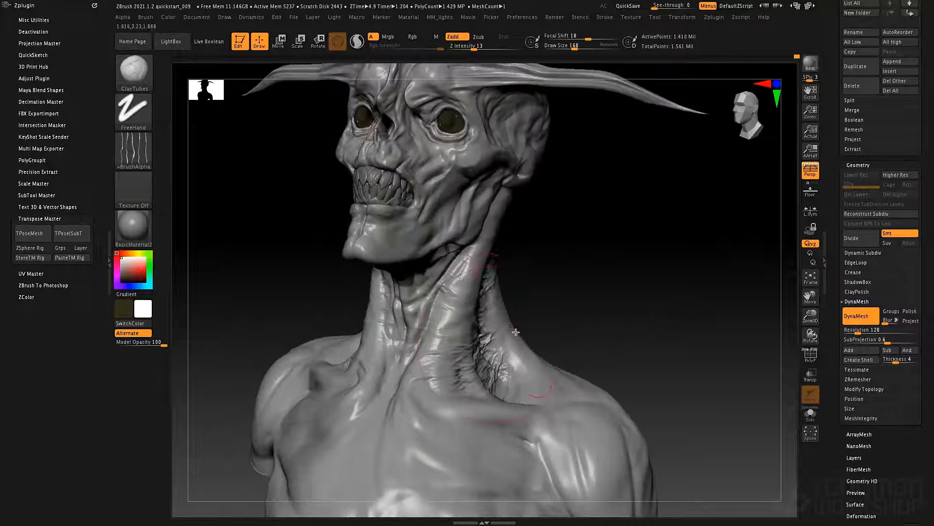
{"action": "mouse_move", "coordinate": [490, 342]}
{"action": "left_mouse_down", "text": "shift"}
{"action": "mouse_move", "coordinate": [485, 347]}
{"action": "mouse_move", "coordinate": [490, 314]}
{"action": "mouse_move", "coordinate": [458, 331]}
{"action": "left_mouse_up", "text": "shift"}
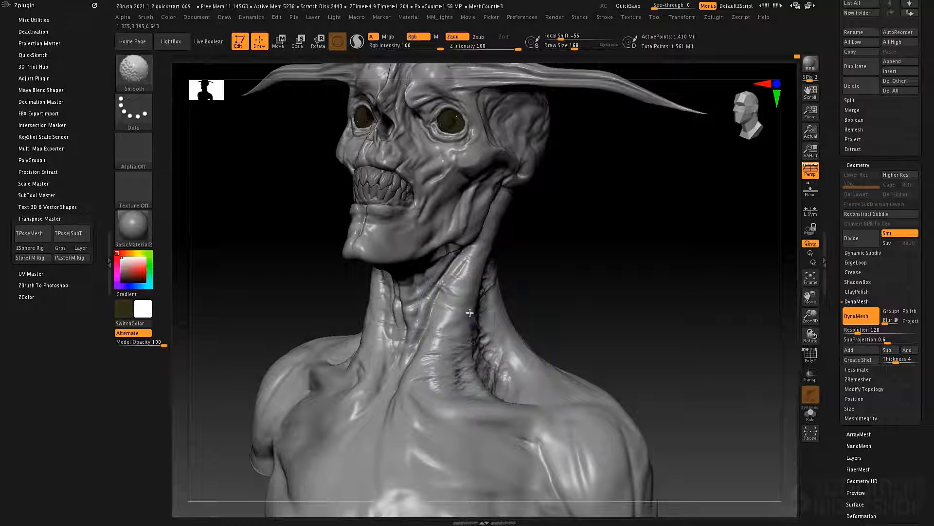
Mask the throat and the underside of the jaw at draw size 34, and invert the mask
{"action": "mouse_move", "coordinate": [431, 319]}
{"action": "right_mouse_down"}
{"action": "mouse_move", "coordinate": [450, 297]}
{"action": "mouse_move", "coordinate": [469, 299]}
{"action": "mouse_move", "coordinate": [448, 204]}
{"action": "mouse_move", "coordinate": [452, 273]}
{"action": "right_mouse_up"}
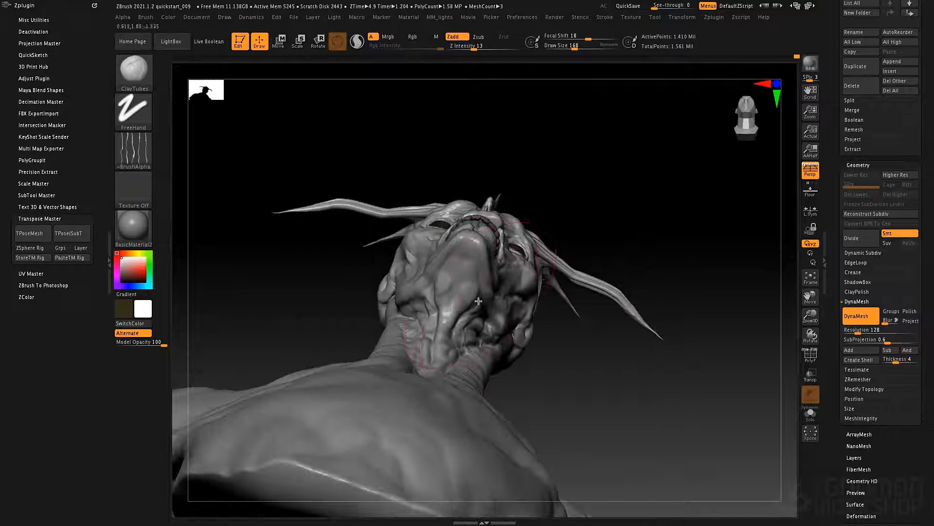
{"action": "key", "text": "space"}
{"action": "mouse_move", "coordinate": [479, 298]}
{"action": "left_mouse_down"}
{"action": "mouse_move", "coordinate": [450, 297]}
{"action": "mouse_move", "coordinate": [428, 324]}
{"action": "mouse_move", "coordinate": [448, 348]}
{"action": "mouse_move", "coordinate": [480, 324]}
{"action": "mouse_move", "coordinate": [474, 292]}
{"action": "mouse_move", "coordinate": [455, 272]}
{"action": "mouse_move", "coordinate": [441, 297]}
{"action": "left_mouse_up"}
{"action": "key", "text": "ctrl"}
{"action": "right_click_drag", "start_coordinate": [482, 311], "coordinate": [442, 327]}
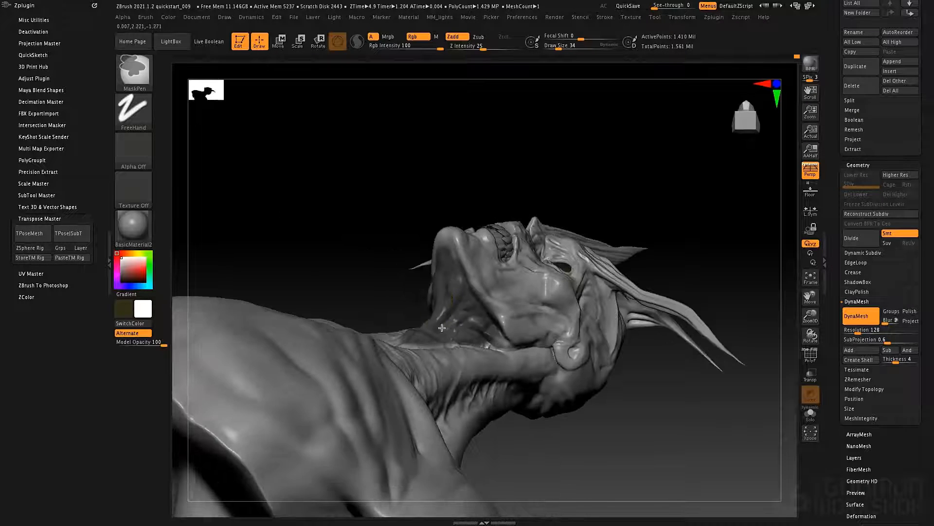
{"action": "key", "text": "b"}
{"action": "key", "text": "c"}
{"action": "key", "text": "b"}
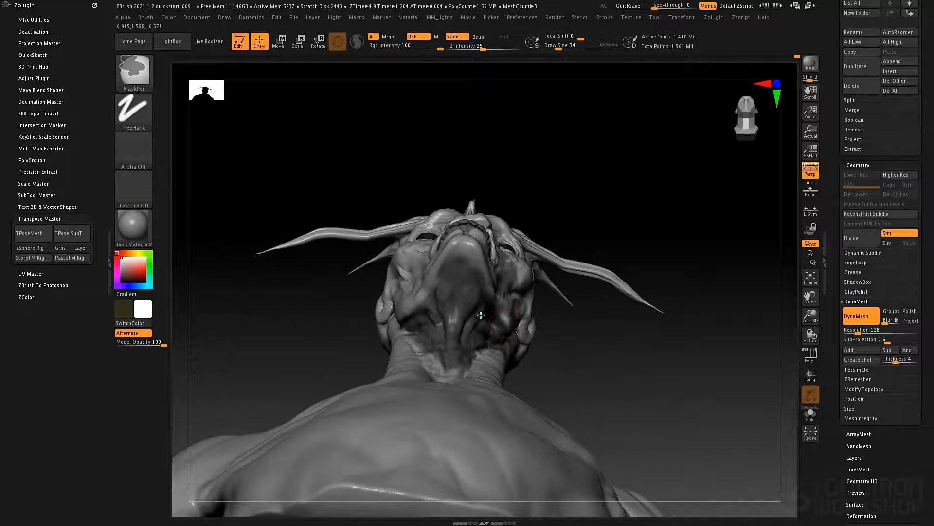
{"action": "mouse_move", "coordinate": [467, 277]}
{"action": "left_mouse_down", "text": "ctrl"}
{"action": "mouse_move", "coordinate": [468, 263]}
{"action": "mouse_move", "coordinate": [452, 279]}
{"action": "left_mouse_up", "text": "ctrl"}
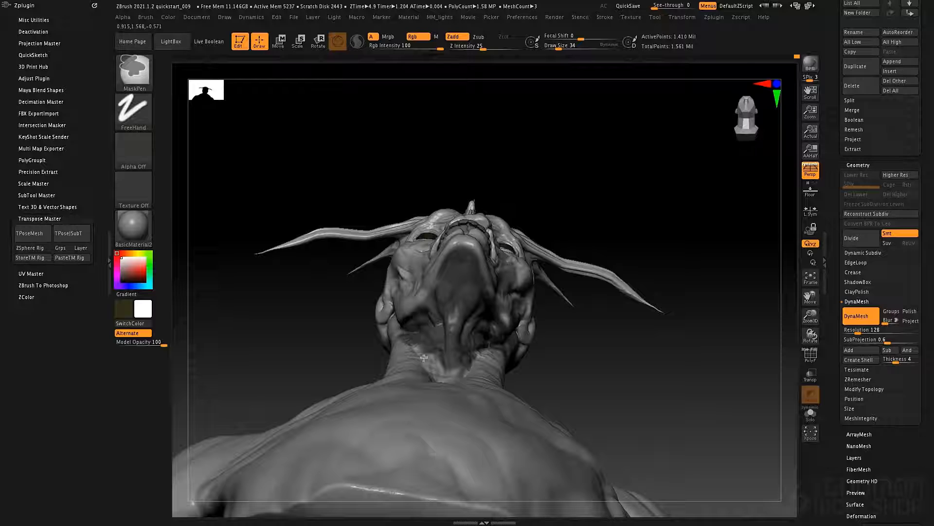
{"action": "mouse_move", "coordinate": [424, 358]}
{"action": "left_mouse_down", "text": "ctrl"}
{"action": "mouse_move", "coordinate": [453, 371]}
{"action": "mouse_move", "coordinate": [492, 356]}
{"action": "left_mouse_up", "text": "ctrl"}
{"action": "left_click", "coordinate": [589, 343], "text": "ctrl"}
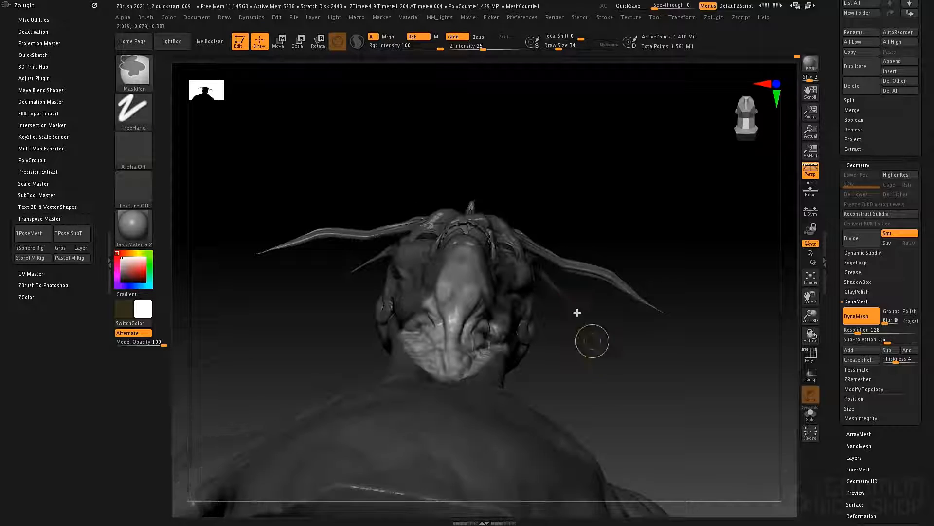
Reshape the unmasked throat skin beneath the jaw with the Move brush at draw size 43
{"action": "left_click_drag", "start_coordinate": [577, 312], "coordinate": [526, 280]}
{"action": "key", "text": "b"}
{"action": "key", "text": "m"}
{"action": "key", "text": "v"}
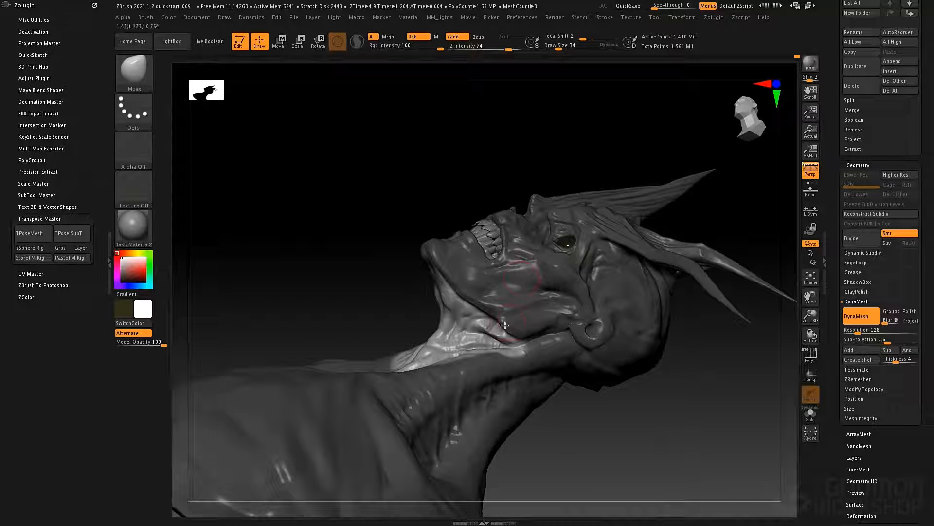
{"action": "key", "text": "space"}
{"action": "mouse_move", "coordinate": [508, 321]}
{"action": "left_mouse_down"}
{"action": "mouse_move", "coordinate": [491, 338]}
{"action": "mouse_move", "coordinate": [487, 325]}
{"action": "left_mouse_up"}
{"action": "key", "text": "space"}
{"action": "key", "text": "space"}
{"action": "right_click_drag", "start_coordinate": [505, 343], "coordinate": [559, 321]}
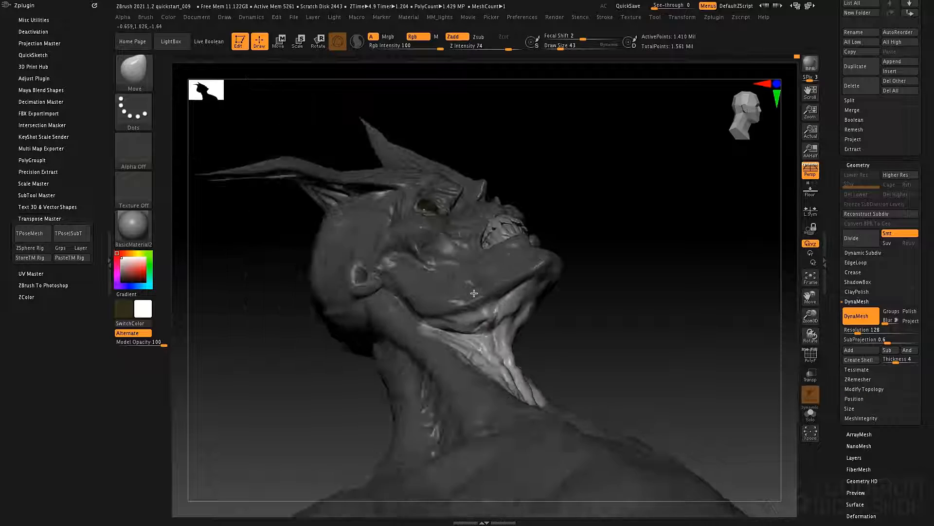
Adjust the skin folds where the throat meets the jaw with the Move brush at draw size 52, and clear the mask
{"action": "mouse_move", "coordinate": [528, 277]}
{"action": "right_mouse_down"}
{"action": "mouse_move", "coordinate": [540, 329]}
{"action": "mouse_move", "coordinate": [533, 360]}
{"action": "right_mouse_up"}
{"action": "right_click_drag", "start_coordinate": [619, 319], "coordinate": [591, 330]}
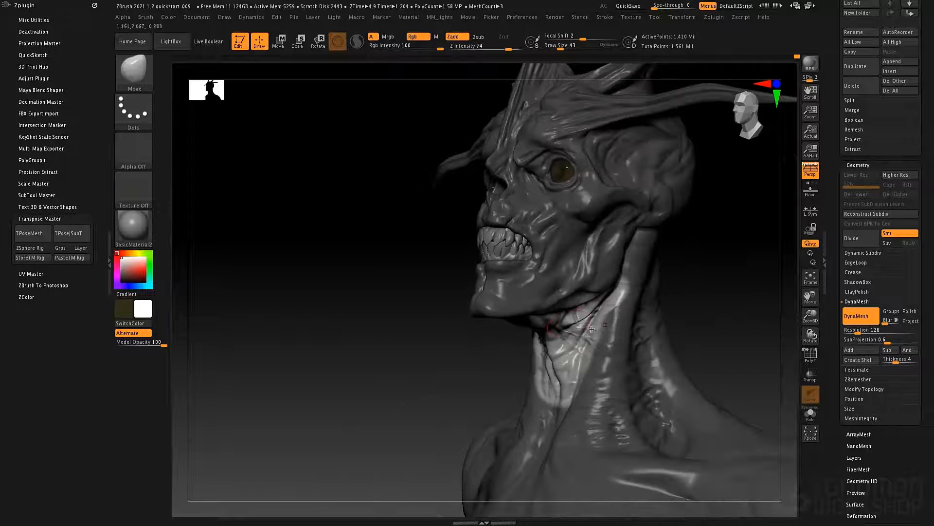
{"action": "key", "text": "s"}
{"action": "left_click_drag", "start_coordinate": [571, 308], "coordinate": [576, 327]}
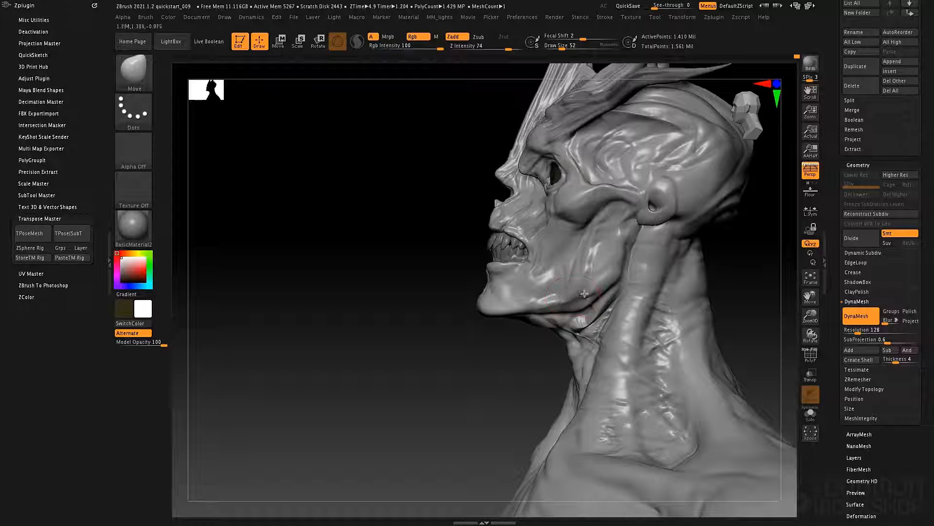
Remesh the bust with DynaMesh at resolution 128
{"action": "right_click_drag", "start_coordinate": [585, 293], "coordinate": [614, 300]}
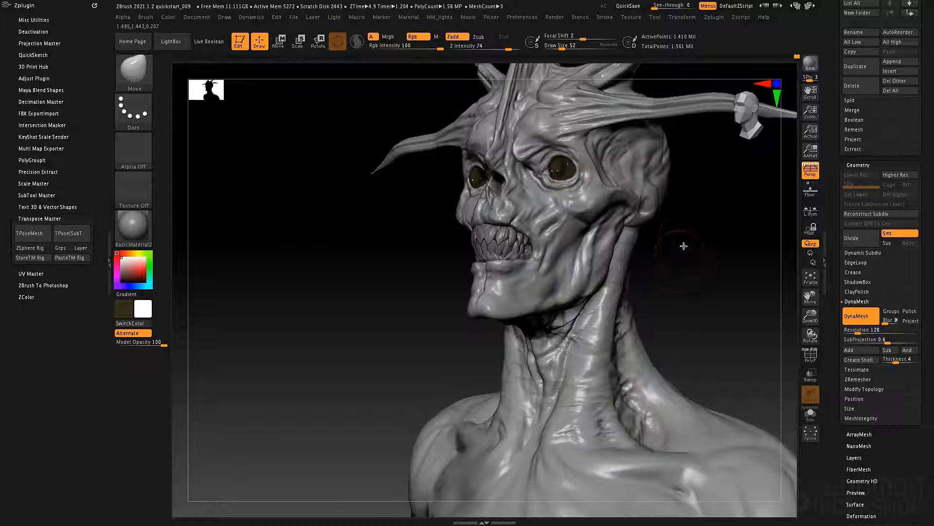
{"action": "key", "text": "ctrl"}
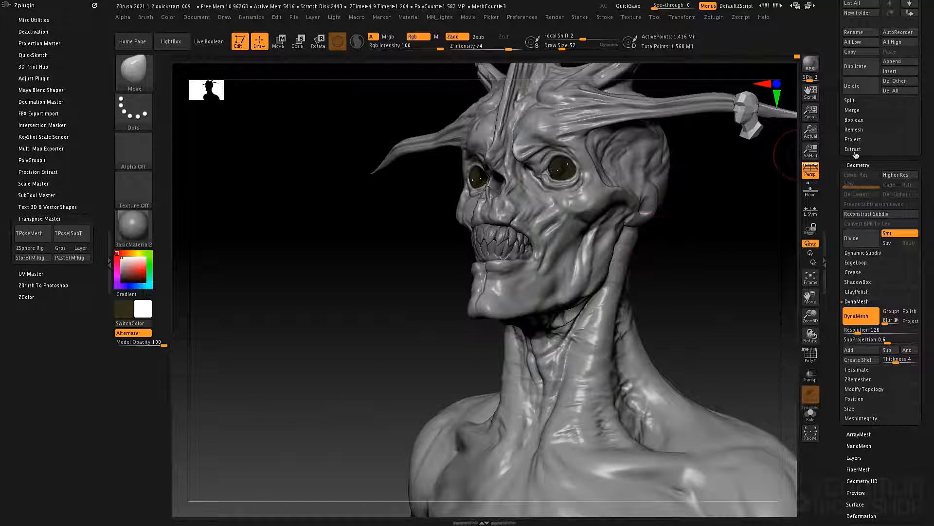
{"action": "scroll", "coordinate": [836, 157], "scroll_direction": "up", "scroll_amount": 5}
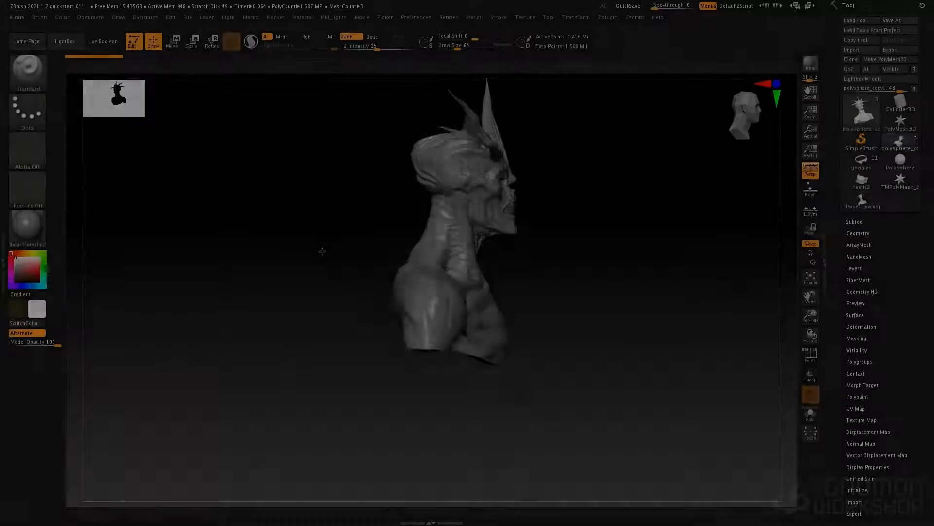
{"action": "left_click_drag", "start_coordinate": [321, 250], "coordinate": [384, 318]}
{"action": "key", "text": "space"}
{"action": "mouse_move", "coordinate": [396, 255]}
{"action": "left_mouse_down", "text": "ctrl"}
{"action": "mouse_move", "coordinate": [400, 342]}
{"action": "mouse_move", "coordinate": [439, 331]}
{"action": "mouse_move", "coordinate": [372, 343]}
{"action": "left_mouse_up", "text": "ctrl"}
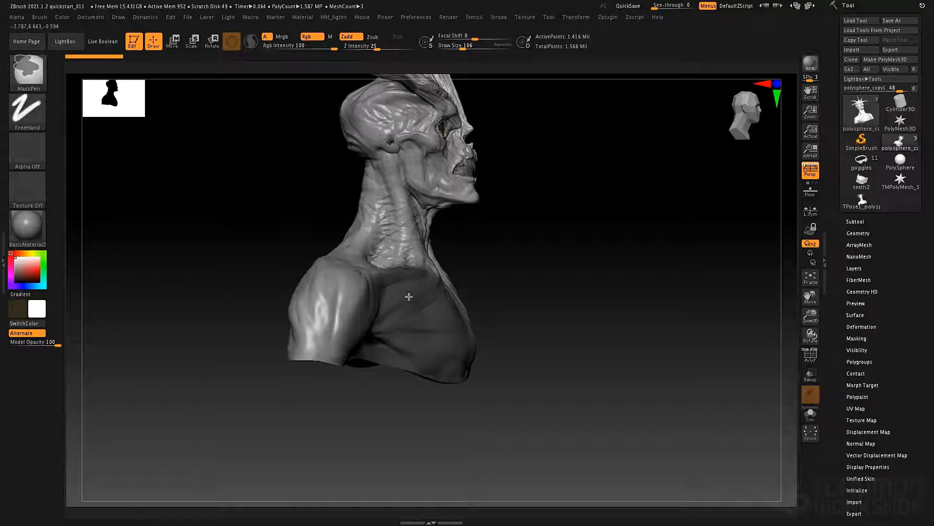
{"action": "left_click_drag", "start_coordinate": [409, 296], "coordinate": [422, 309], "text": "ctrl"}
{"action": "right_click_drag", "start_coordinate": [421, 308], "coordinate": [492, 309]}
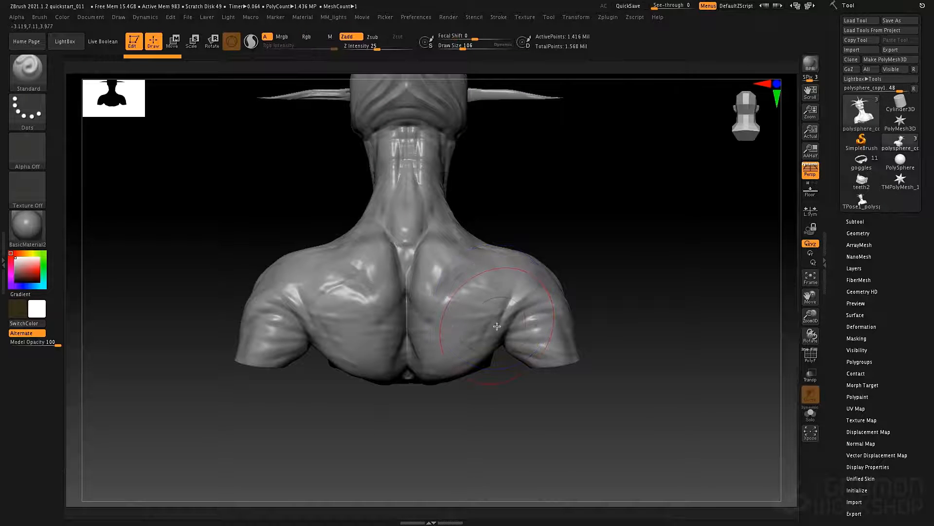
Reshape the back's lower edge, the rear armpit and the end of the arm stump with the Move brush at draw size 106
{"action": "key", "text": "b"}
{"action": "key", "text": "m"}
{"action": "key", "text": "v"}
{"action": "mouse_move", "coordinate": [504, 316]}
{"action": "left_mouse_down"}
{"action": "mouse_move", "coordinate": [516, 325]}
{"action": "mouse_move", "coordinate": [474, 360]}
{"action": "mouse_move", "coordinate": [480, 376]}
{"action": "left_mouse_up"}
{"action": "key", "text": "ctrl+z"}
{"action": "left_click_drag", "start_coordinate": [422, 371], "coordinate": [487, 370]}
{"action": "left_click_drag", "start_coordinate": [514, 333], "coordinate": [504, 355]}
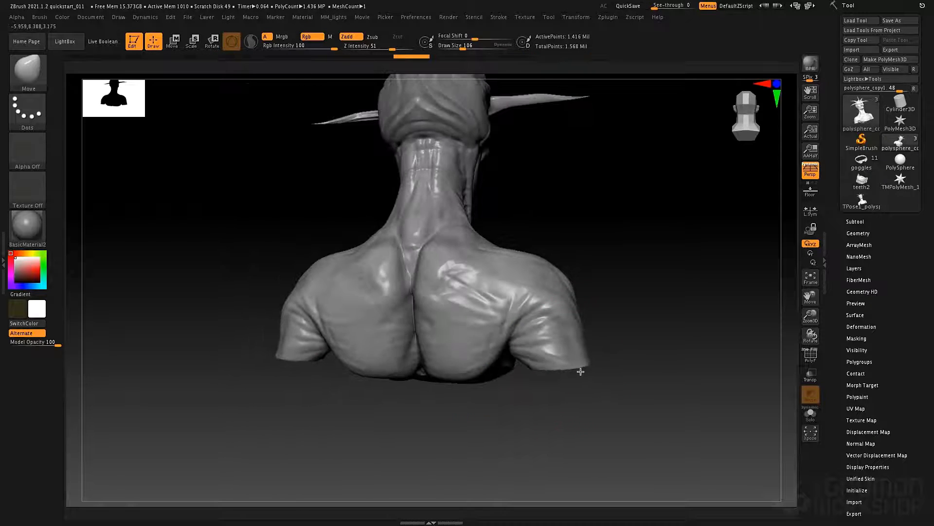
{"action": "mouse_move", "coordinate": [560, 362]}
{"action": "left_mouse_down"}
{"action": "mouse_move", "coordinate": [546, 355]}
{"action": "mouse_move", "coordinate": [526, 367]}
{"action": "left_mouse_up"}
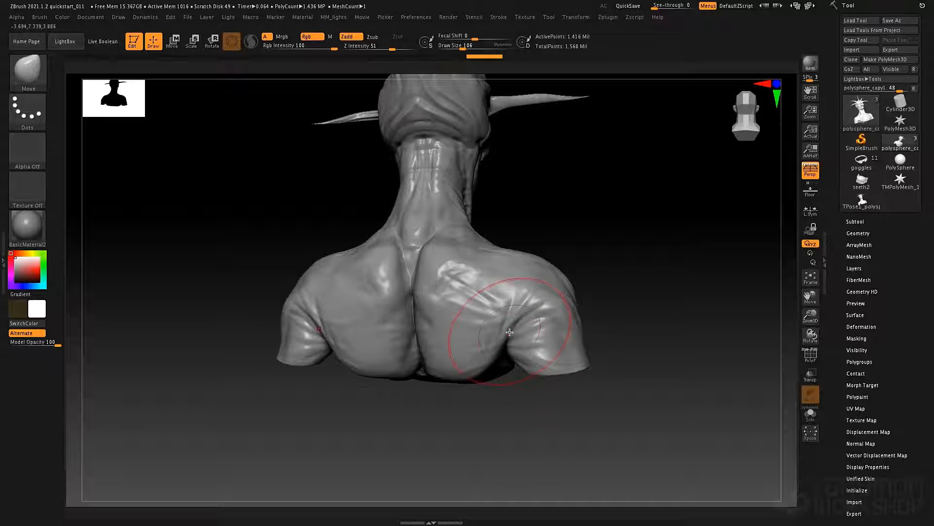
Swell the back of the shoulder and armpit with the Inflat brush at Z intensity 10
{"action": "key", "text": "b"}
{"action": "key", "text": "i"}
{"action": "key", "text": "n"}
{"action": "mouse_move", "coordinate": [470, 350]}
{"action": "left_mouse_down"}
{"action": "mouse_move", "coordinate": [517, 353]}
{"action": "mouse_move", "coordinate": [511, 335]}
{"action": "mouse_move", "coordinate": [546, 321]}
{"action": "left_mouse_up"}
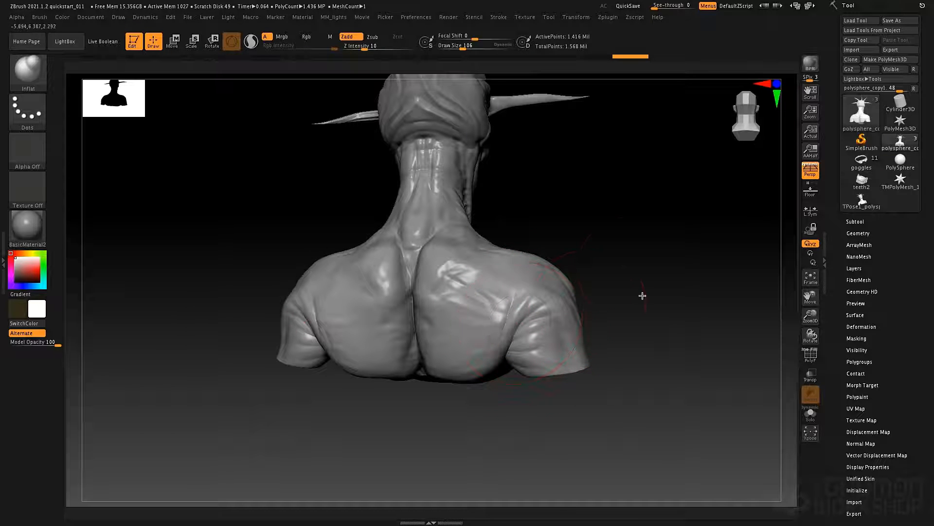
{"action": "mouse_move", "coordinate": [646, 287]}
{"action": "left_mouse_down"}
{"action": "mouse_move", "coordinate": [484, 278]}
{"action": "mouse_move", "coordinate": [471, 248]}
{"action": "mouse_move", "coordinate": [469, 292]}
{"action": "mouse_move", "coordinate": [582, 298]}
{"action": "mouse_move", "coordinate": [557, 271]}
{"action": "left_mouse_up"}
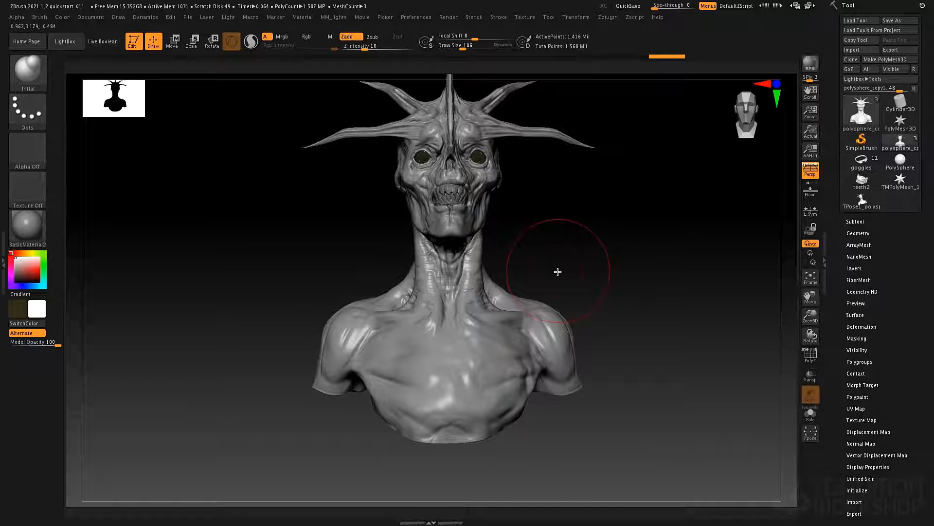
Lay Alpha 60 wrinkles over the side of the chest, the armpit and the shoulder with the Standard brush at draw size 69
{"action": "key", "text": "b"}
{"action": "key", "text": "s"}
{"action": "key", "text": "t"}
{"action": "left_click", "coordinate": [27, 151]}
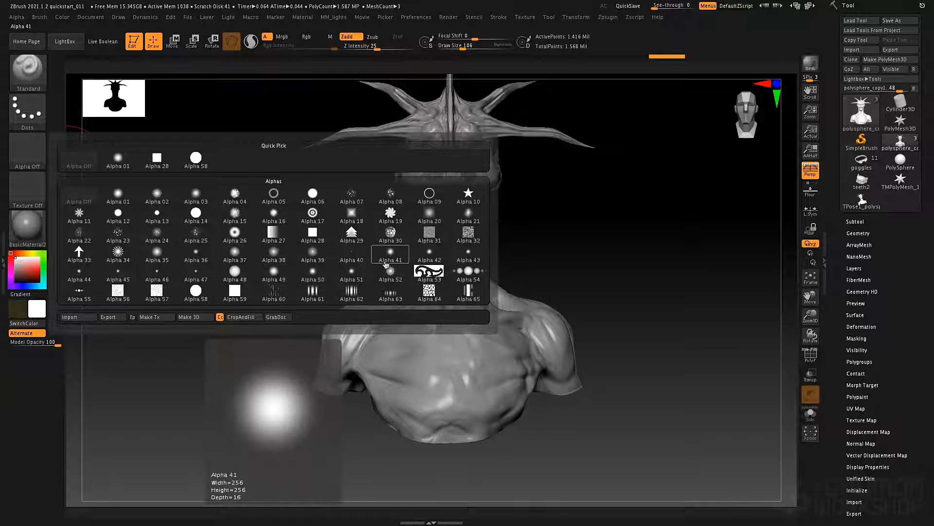
{"action": "left_click", "coordinate": [263, 305]}
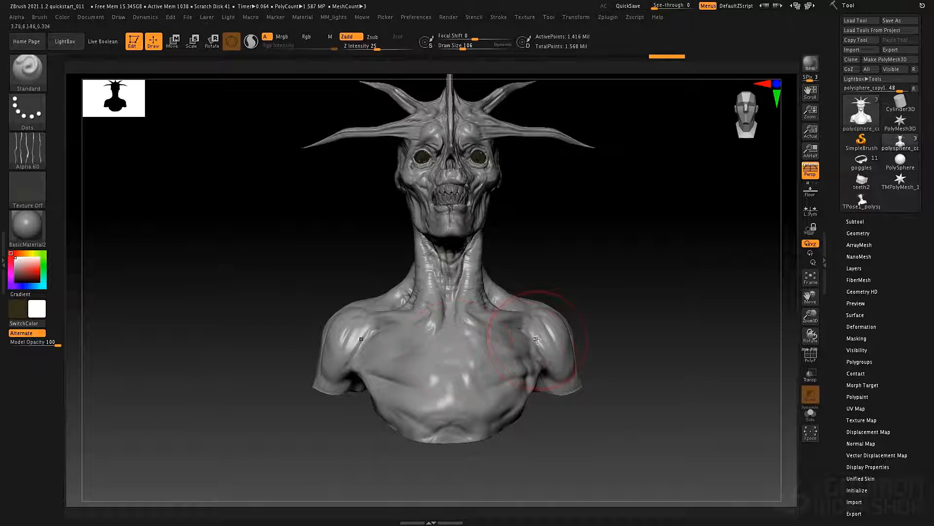
{"action": "mouse_move", "coordinate": [536, 365]}
{"action": "right_mouse_down", "text": "ctrl"}
{"action": "mouse_move", "coordinate": [534, 387]}
{"action": "mouse_move", "coordinate": [535, 359]}
{"action": "right_mouse_up", "text": "ctrl"}
{"action": "key", "text": "space"}
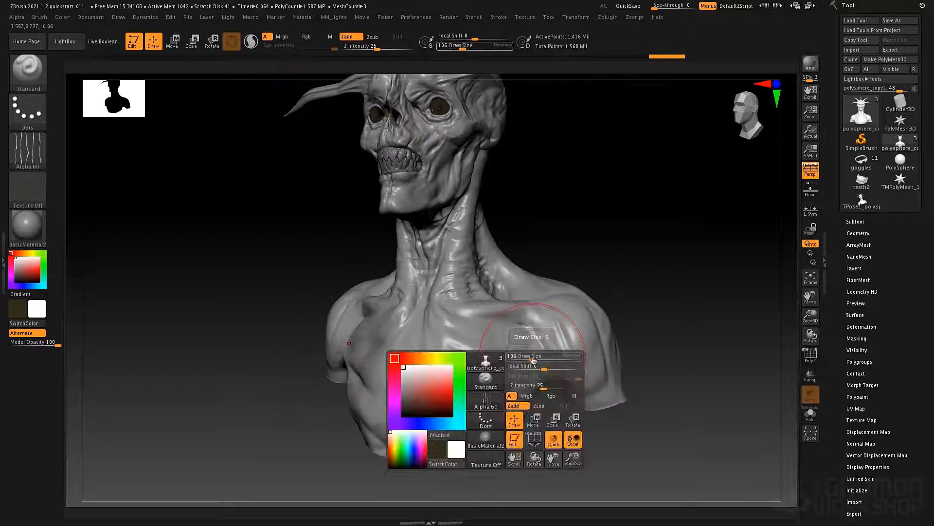
{"action": "left_click_drag", "start_coordinate": [532, 357], "coordinate": [527, 356]}
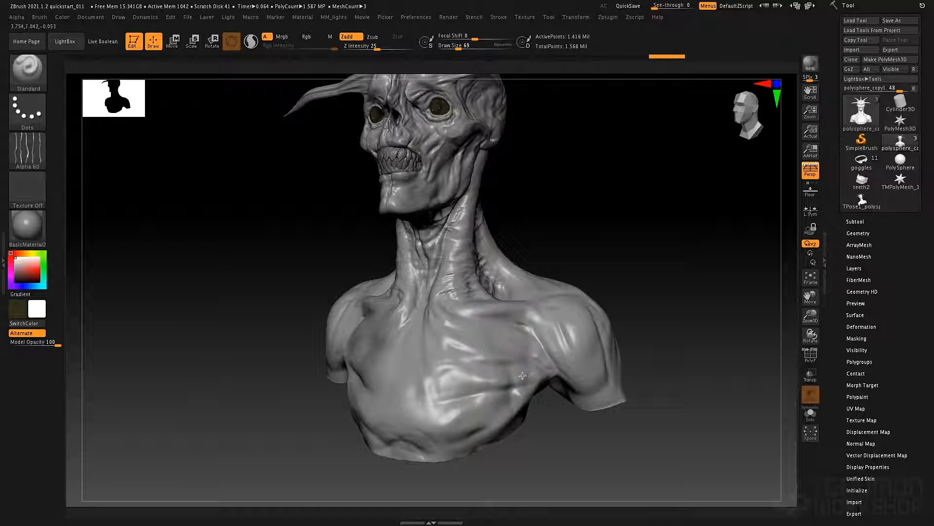
{"action": "left_click_drag", "start_coordinate": [484, 386], "coordinate": [517, 386]}
{"action": "mouse_move", "coordinate": [466, 411]}
{"action": "left_mouse_down"}
{"action": "mouse_move", "coordinate": [513, 402]}
{"action": "mouse_move", "coordinate": [549, 374]}
{"action": "mouse_move", "coordinate": [515, 336]}
{"action": "mouse_move", "coordinate": [554, 338]}
{"action": "mouse_move", "coordinate": [571, 350]}
{"action": "mouse_move", "coordinate": [567, 367]}
{"action": "mouse_move", "coordinate": [587, 373]}
{"action": "left_mouse_up"}
{"action": "left_click_drag", "start_coordinate": [556, 332], "coordinate": [552, 312]}
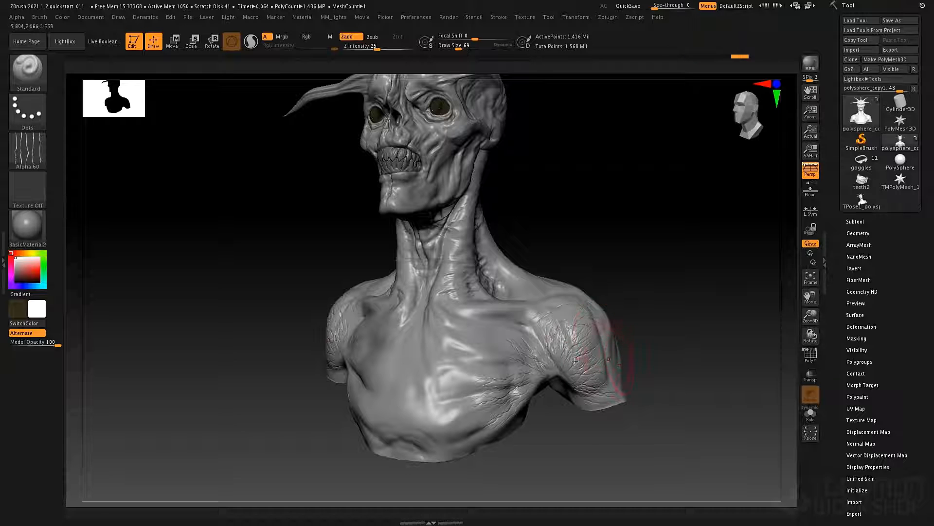
Smooth the new wrinkles on the shoulder, the armpit and the side of the chest
{"action": "mouse_move", "coordinate": [582, 369]}
{"action": "left_mouse_down", "text": "shift"}
{"action": "mouse_move", "coordinate": [574, 368]}
{"action": "mouse_move", "coordinate": [596, 360]}
{"action": "mouse_move", "coordinate": [552, 355]}
{"action": "left_mouse_up", "text": "shift"}
{"action": "left_click_drag", "start_coordinate": [480, 384], "coordinate": [507, 339], "text": "shift"}
{"action": "right_click_drag", "start_coordinate": [521, 392], "coordinate": [498, 368]}
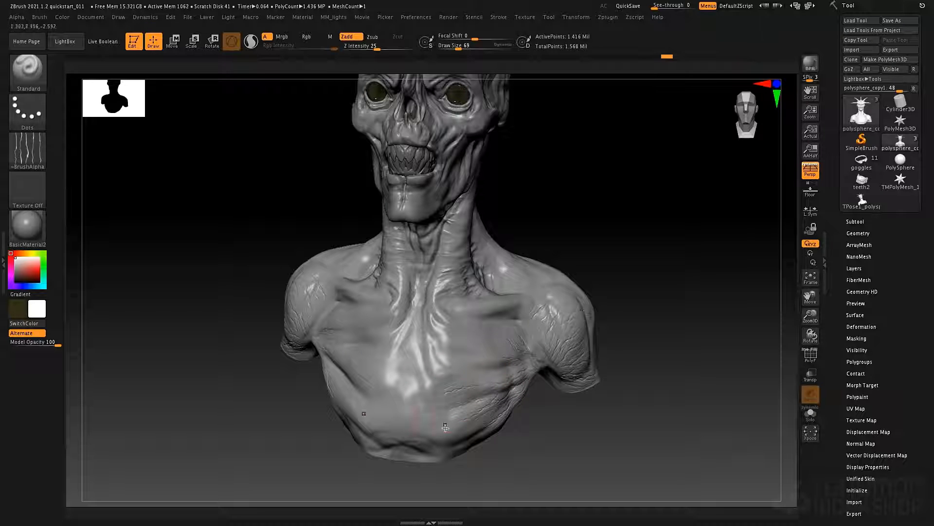
Add Alpha 60 wrinkles along the collarbones, the base of the neck, the upper breastbone and the chest muscles with the Standard brush
{"action": "right_click_drag", "start_coordinate": [461, 399], "coordinate": [414, 390]}
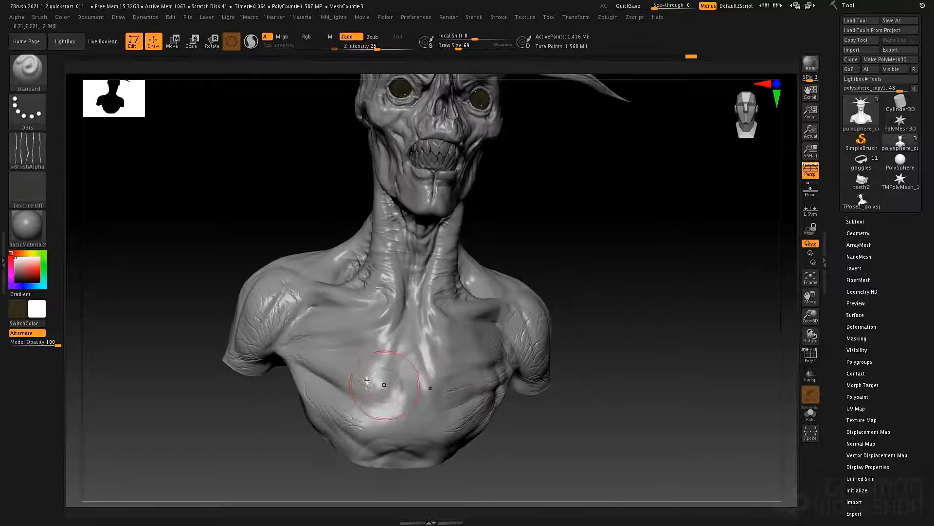
{"action": "mouse_move", "coordinate": [294, 356]}
{"action": "left_mouse_down"}
{"action": "mouse_move", "coordinate": [330, 350]}
{"action": "mouse_move", "coordinate": [313, 316]}
{"action": "mouse_move", "coordinate": [318, 298]}
{"action": "mouse_move", "coordinate": [370, 304]}
{"action": "mouse_move", "coordinate": [380, 329]}
{"action": "mouse_move", "coordinate": [392, 332]}
{"action": "left_mouse_up"}
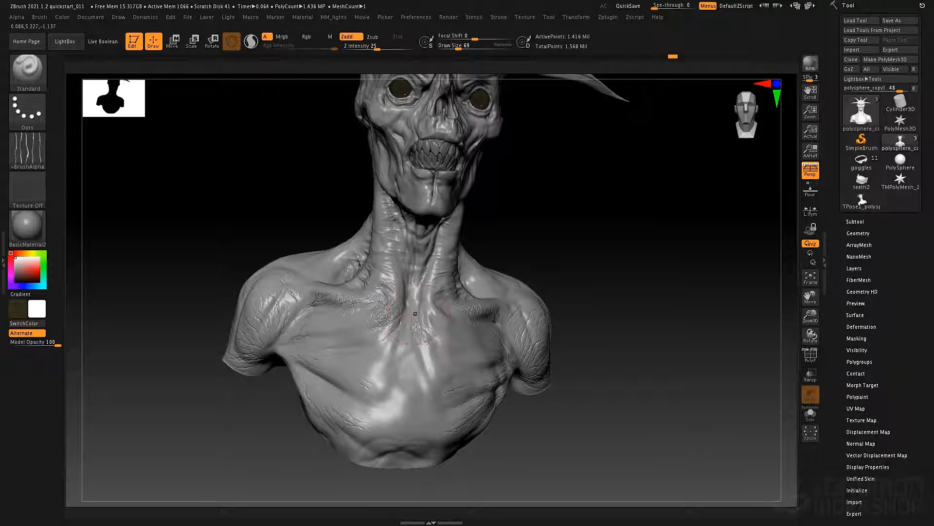
{"action": "left_click_drag", "start_coordinate": [407, 346], "coordinate": [383, 347]}
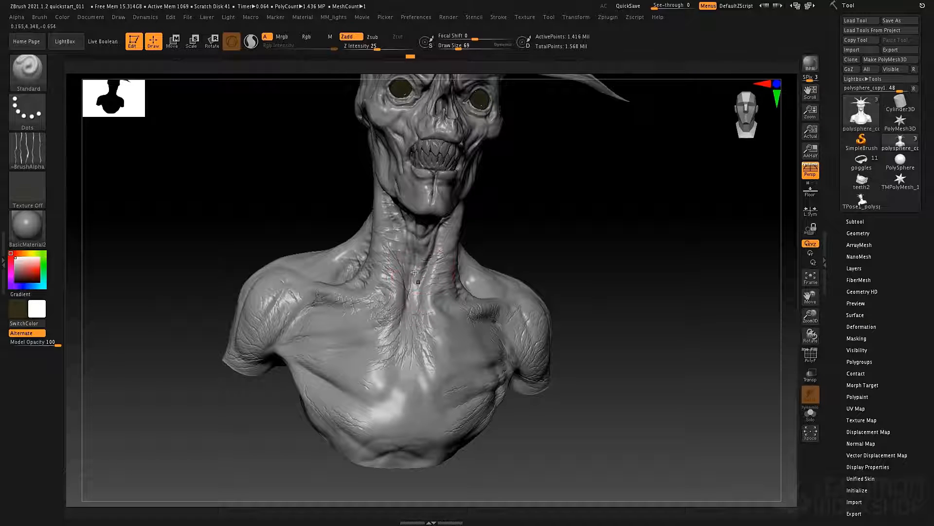
{"action": "mouse_move", "coordinate": [415, 272]}
{"action": "left_mouse_down"}
{"action": "mouse_move", "coordinate": [436, 331]}
{"action": "mouse_move", "coordinate": [437, 321]}
{"action": "left_mouse_up"}
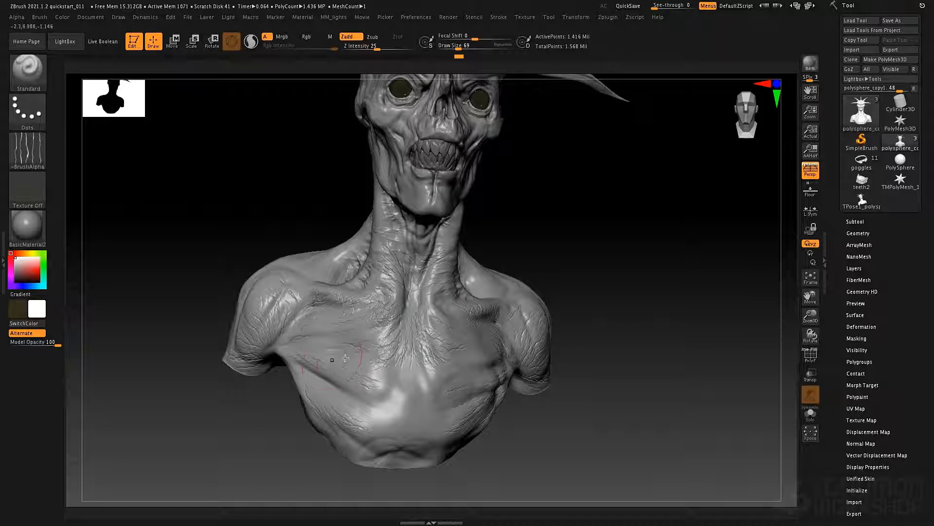
{"action": "right_click_drag", "start_coordinate": [471, 394], "coordinate": [470, 390], "text": "ctrl"}
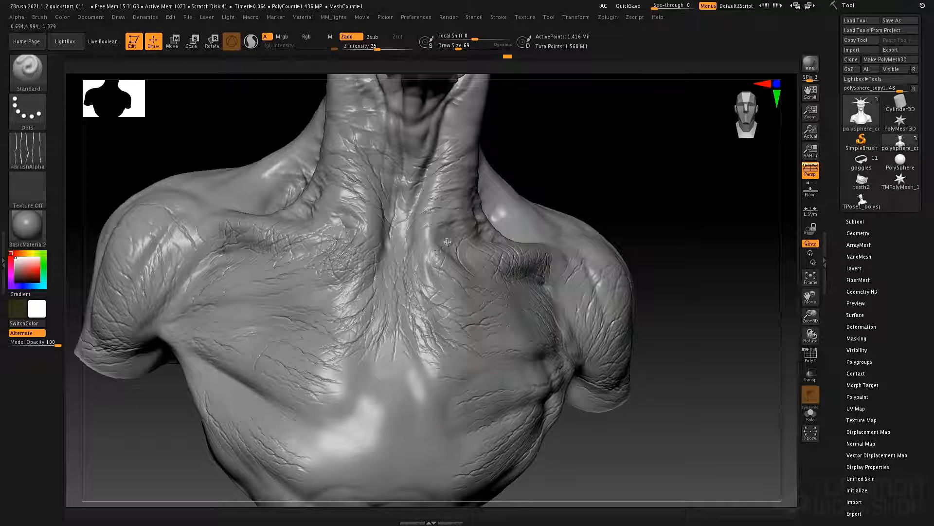
{"action": "left_click_drag", "start_coordinate": [438, 258], "coordinate": [435, 267]}
Soften the wrinkles on the chest, collarbone and breastbone with the Smooth brush at draw size 120
{"action": "key", "text": "space"}
{"action": "mouse_move", "coordinate": [345, 258]}
{"action": "left_mouse_down", "text": "shift"}
{"action": "mouse_move", "coordinate": [272, 274]}
{"action": "mouse_move", "coordinate": [291, 318]}
{"action": "left_mouse_up", "text": "shift"}
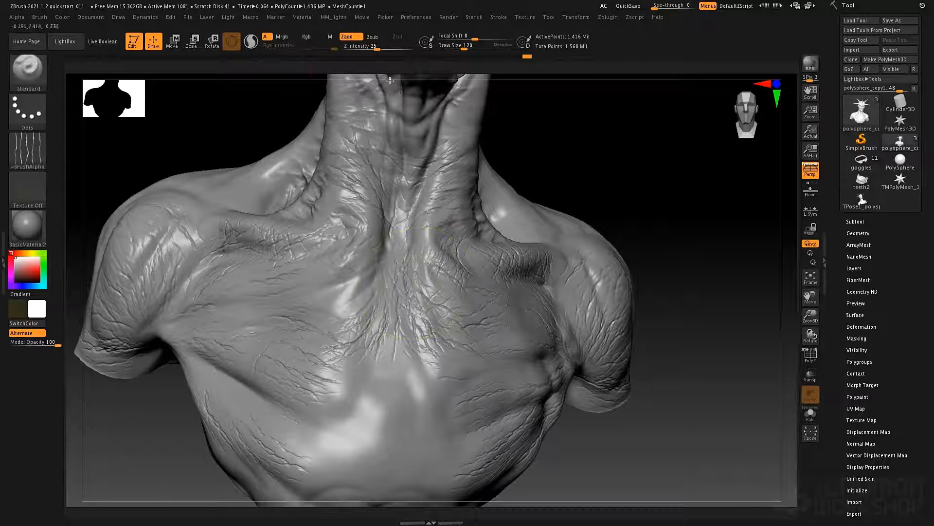
{"action": "left_click_drag", "start_coordinate": [431, 282], "coordinate": [396, 341], "text": "shift"}
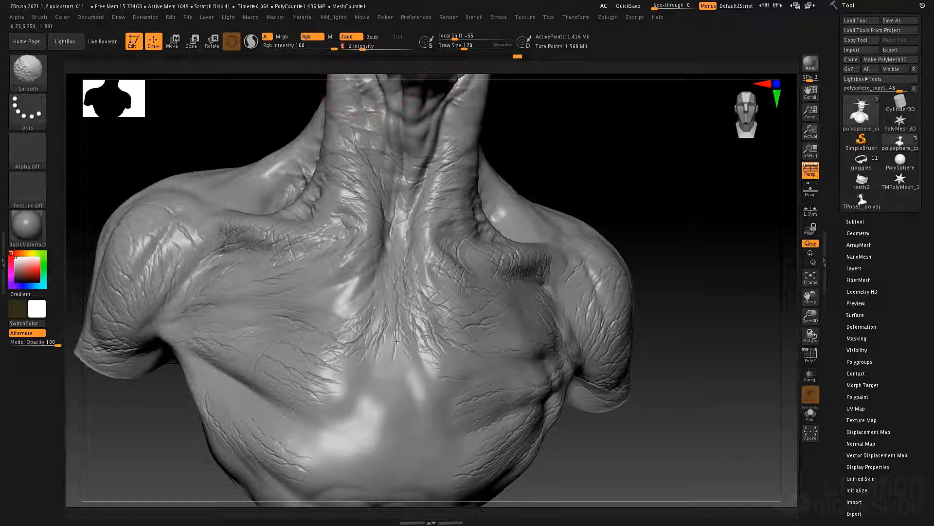
{"action": "left_click_drag", "start_coordinate": [345, 357], "coordinate": [250, 366], "text": "shift"}
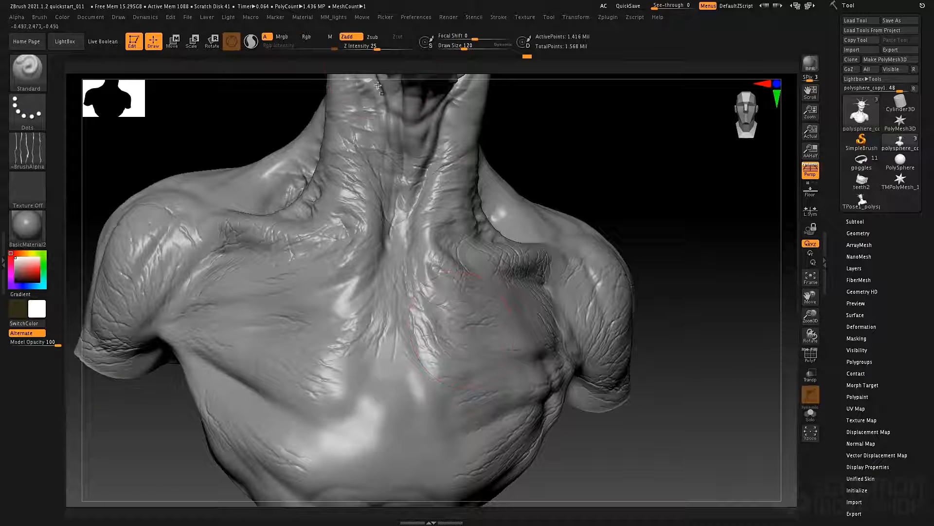
Layer lighter Alpha 60 wrinkles over the chest and breastbone at Z intensity 16 and draw size 120, and smooth them
{"action": "left_click_drag", "start_coordinate": [382, 45], "coordinate": [374, 46]}
{"action": "mouse_move", "coordinate": [302, 283]}
{"action": "left_mouse_down"}
{"action": "mouse_move", "coordinate": [343, 296]}
{"action": "mouse_move", "coordinate": [347, 312]}
{"action": "left_mouse_up"}
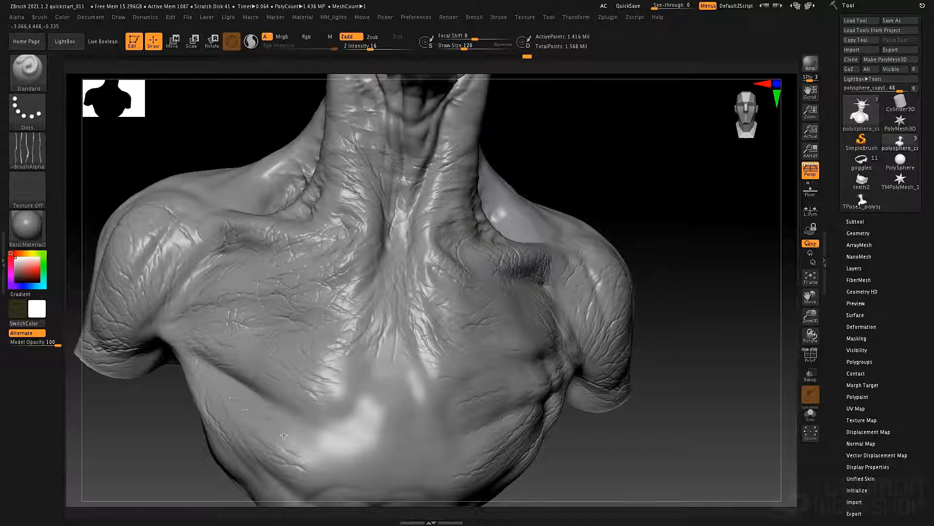
{"action": "left_click_drag", "start_coordinate": [283, 434], "coordinate": [297, 440]}
{"action": "mouse_move", "coordinate": [479, 445]}
{"action": "left_mouse_down"}
{"action": "mouse_move", "coordinate": [477, 428]}
{"action": "mouse_move", "coordinate": [500, 388]}
{"action": "mouse_move", "coordinate": [514, 388]}
{"action": "mouse_move", "coordinate": [527, 340]}
{"action": "mouse_move", "coordinate": [389, 452]}
{"action": "mouse_move", "coordinate": [338, 460]}
{"action": "mouse_move", "coordinate": [336, 399]}
{"action": "mouse_move", "coordinate": [413, 370]}
{"action": "mouse_move", "coordinate": [351, 390]}
{"action": "left_mouse_up"}
{"action": "key", "text": "shift"}
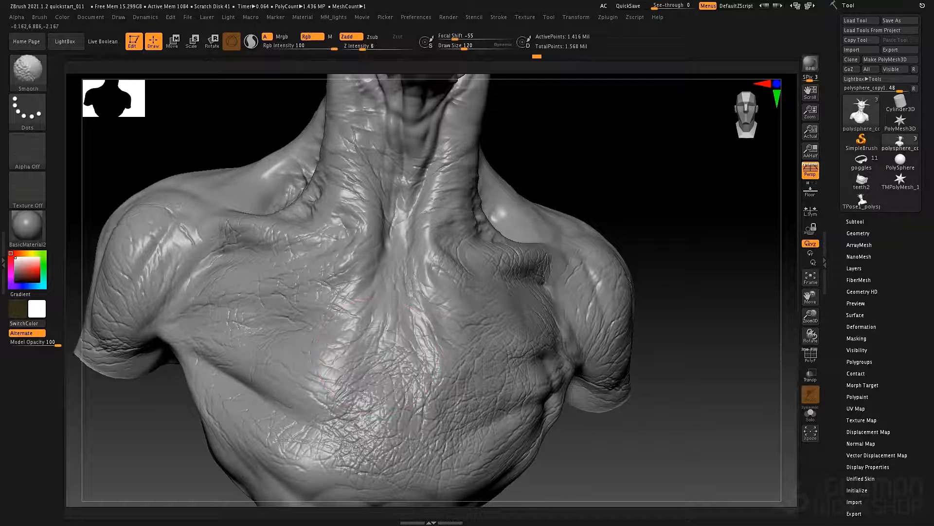
{"action": "left_click_drag", "start_coordinate": [336, 448], "coordinate": [419, 407]}
{"action": "mouse_move", "coordinate": [341, 428]}
{"action": "left_mouse_down", "text": "shift"}
{"action": "mouse_move", "coordinate": [316, 441]}
{"action": "mouse_move", "coordinate": [385, 305]}
{"action": "left_mouse_up", "text": "shift"}
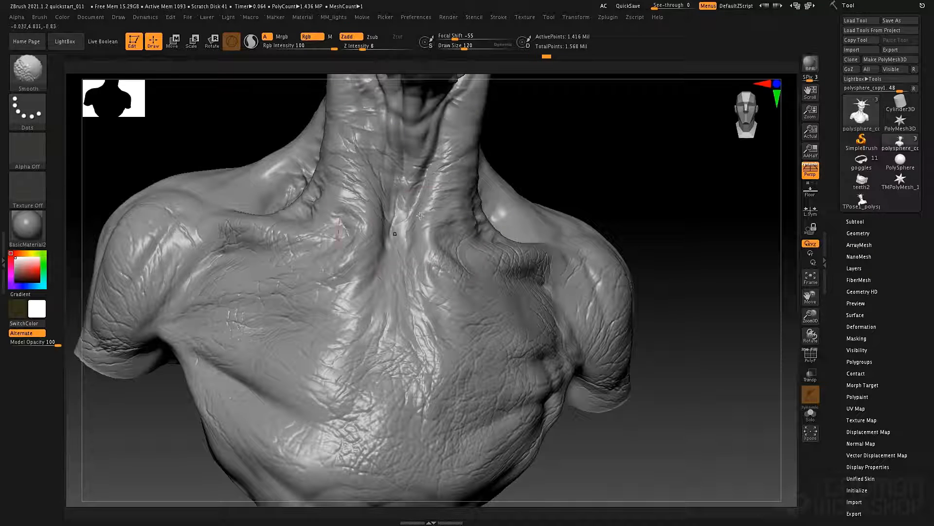
Add wrinkles to the front of the throat and the underside of the jaw with the Standard brush at draw size 69
{"action": "mouse_move", "coordinate": [404, 136]}
{"action": "right_mouse_down", "text": "alt"}
{"action": "mouse_move", "coordinate": [415, 316]}
{"action": "mouse_move", "coordinate": [413, 264]}
{"action": "right_mouse_up", "text": "alt"}
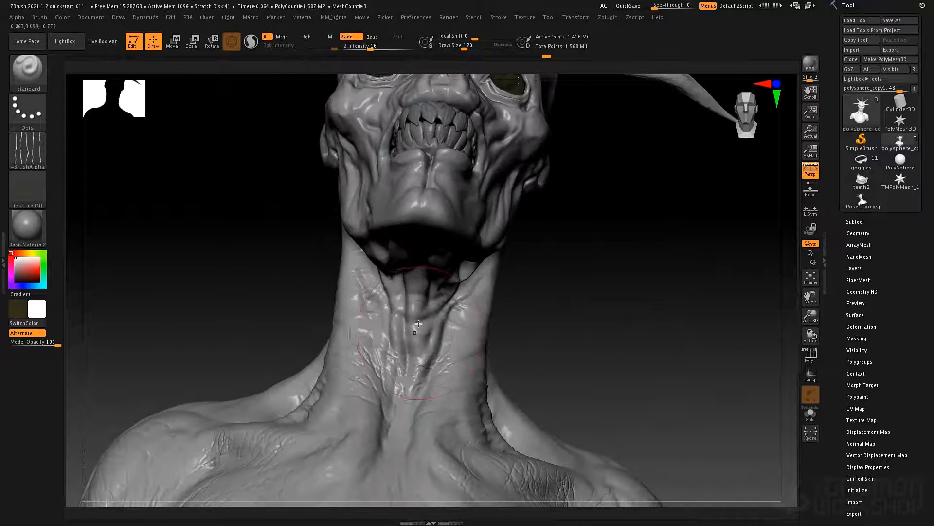
{"action": "key", "text": "space"}
{"action": "left_click_drag", "start_coordinate": [421, 324], "coordinate": [410, 322]}
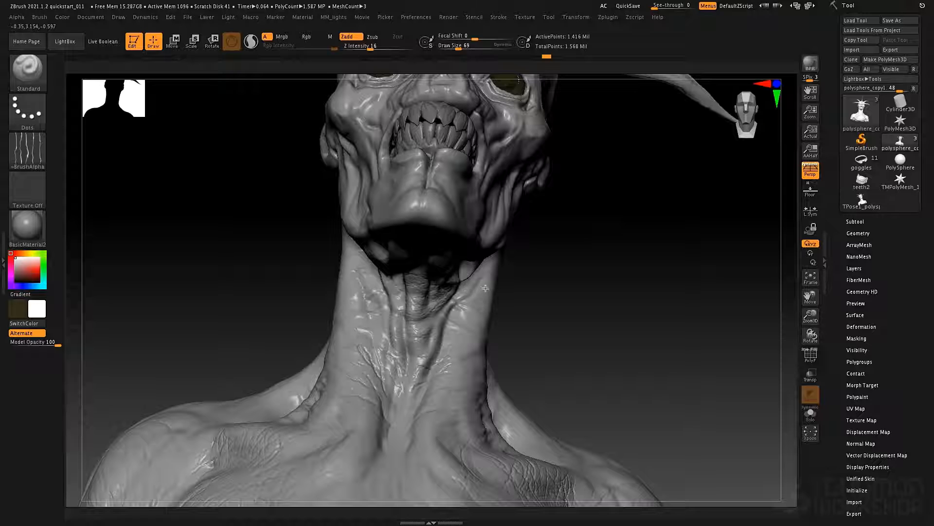
{"action": "right_click_drag", "start_coordinate": [477, 283], "coordinate": [398, 301]}
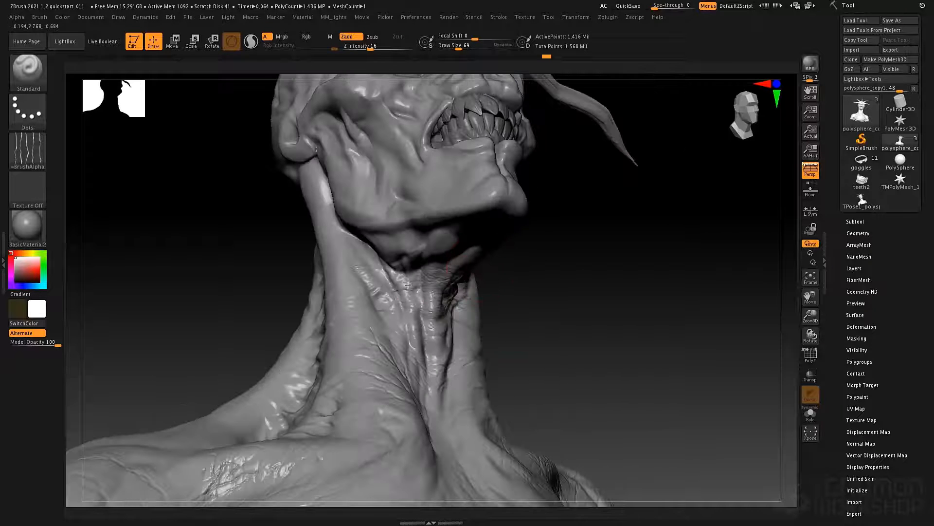
{"action": "left_click_drag", "start_coordinate": [437, 248], "coordinate": [382, 250]}
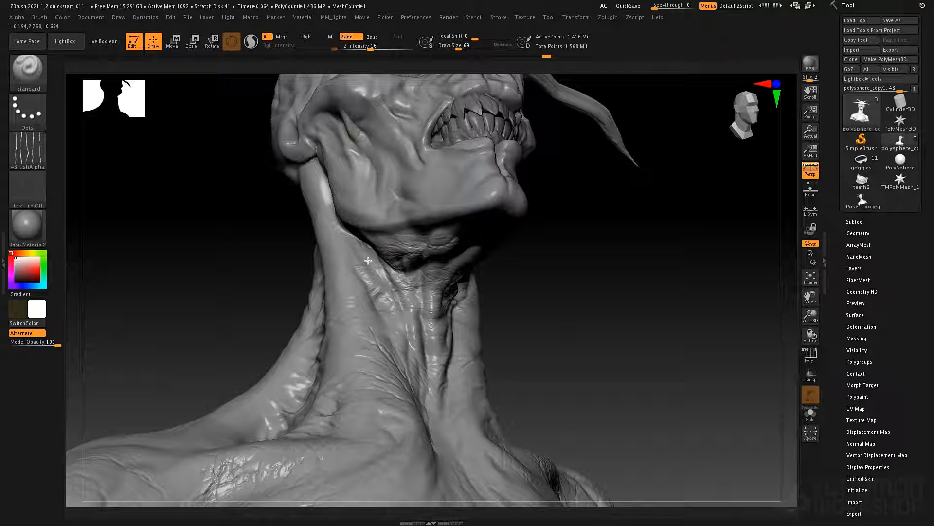
Sculpt wrinkles over the lower cheeks, jawline and side of the chin at draw size 115
{"action": "right_click_drag", "start_coordinate": [431, 260], "coordinate": [438, 248]}
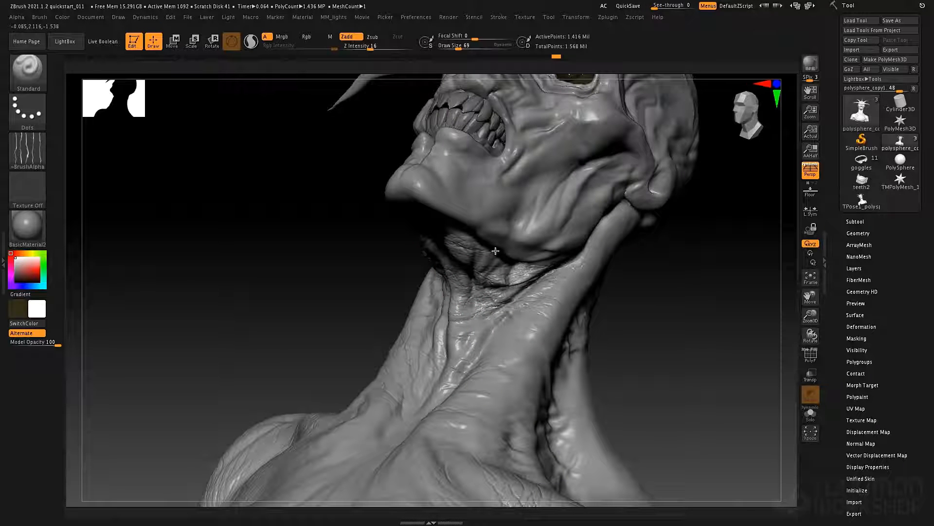
{"action": "key", "text": "space"}
{"action": "left_click_drag", "start_coordinate": [535, 225], "coordinate": [541, 225]}
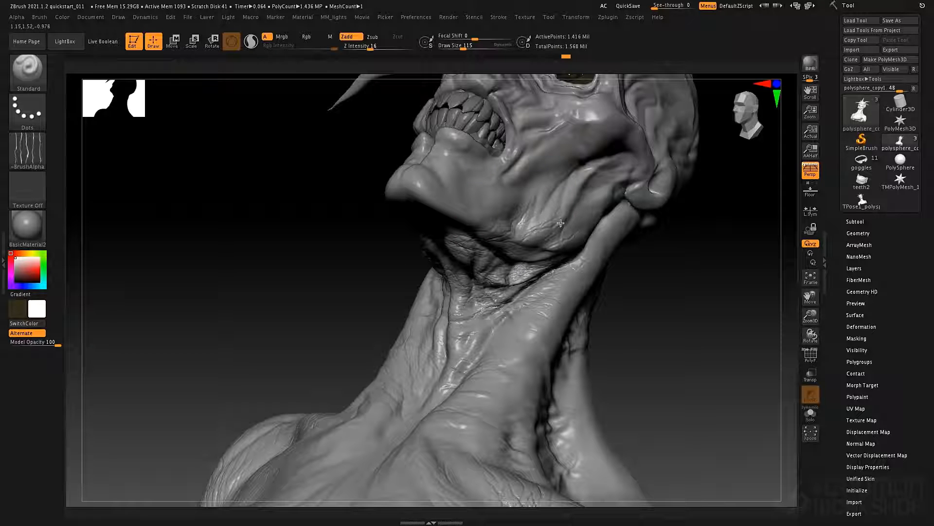
{"action": "left_click_drag", "start_coordinate": [578, 209], "coordinate": [548, 207]}
{"action": "left_click_drag", "start_coordinate": [580, 181], "coordinate": [518, 188]}
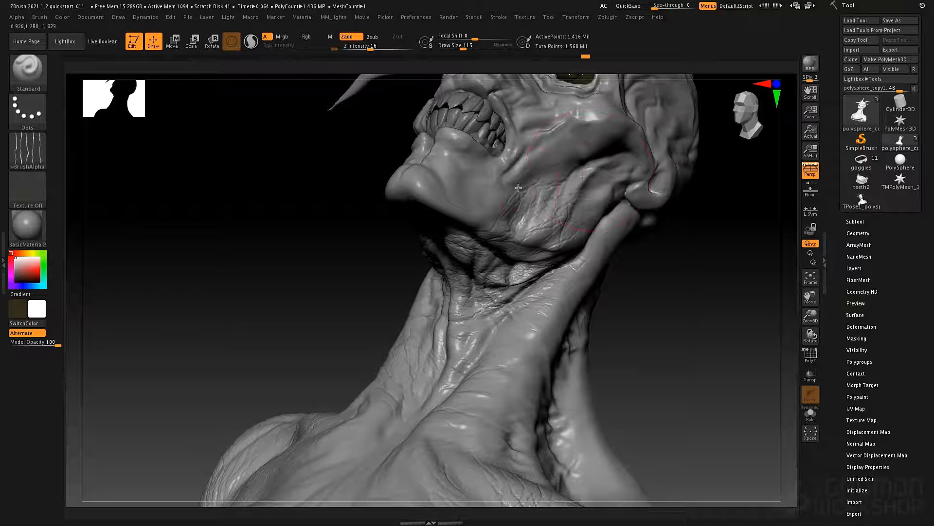
{"action": "mouse_move", "coordinate": [590, 173]}
{"action": "left_mouse_down"}
{"action": "mouse_move", "coordinate": [495, 212]}
{"action": "mouse_move", "coordinate": [469, 208]}
{"action": "left_mouse_up"}
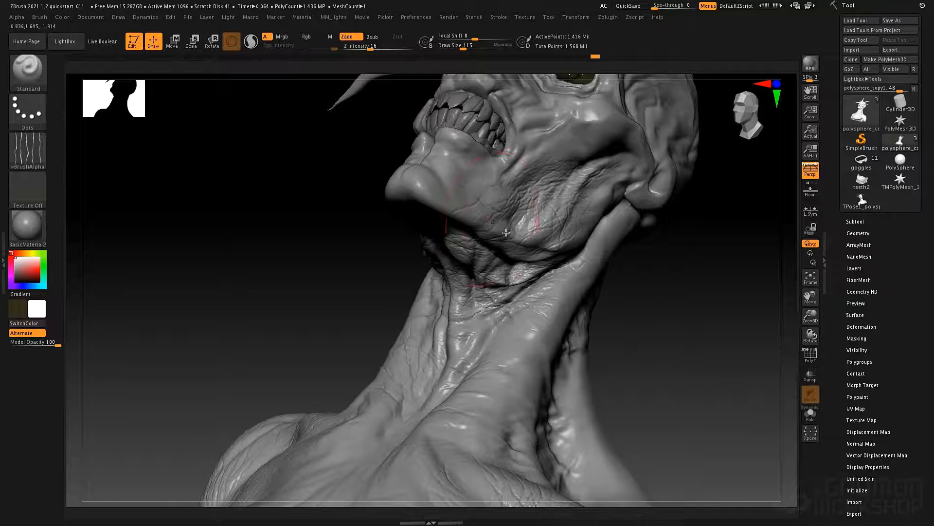
{"action": "right_click_drag", "start_coordinate": [475, 216], "coordinate": [564, 239]}
{"action": "mouse_move", "coordinate": [315, 146]}
{"action": "left_mouse_down"}
{"action": "mouse_move", "coordinate": [393, 212]}
{"action": "mouse_move", "coordinate": [336, 142]}
{"action": "mouse_move", "coordinate": [441, 187]}
{"action": "left_mouse_up"}
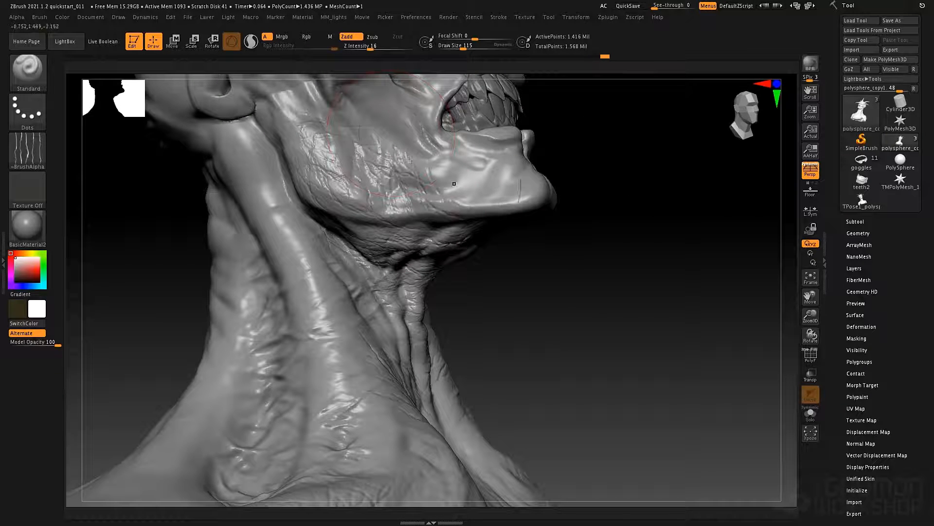
{"action": "left_click_drag", "start_coordinate": [403, 158], "coordinate": [474, 192]}
{"action": "key", "text": "shift"}
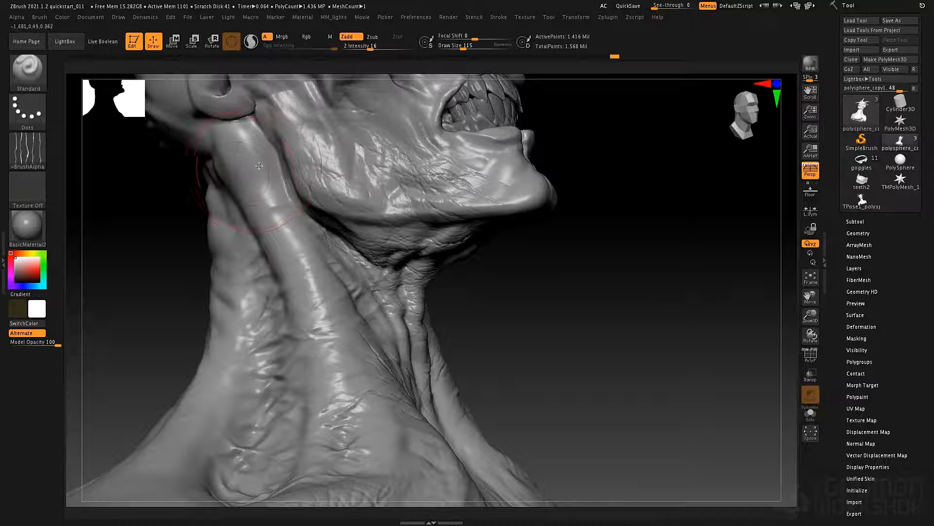
Add horizontal wrinkles down the long muscle on the side of the neck and over the folds behind it
{"action": "left_click_drag", "start_coordinate": [247, 145], "coordinate": [266, 169]}
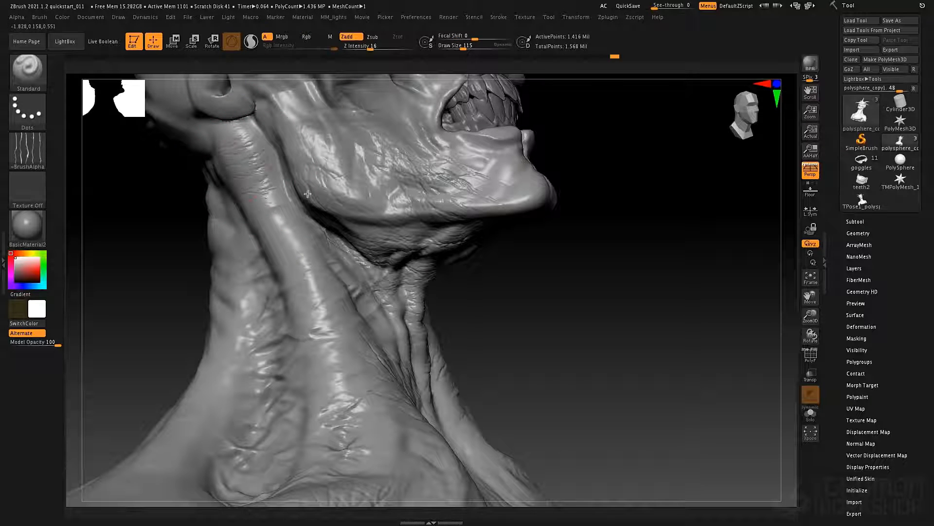
{"action": "left_click_drag", "start_coordinate": [270, 204], "coordinate": [314, 316]}
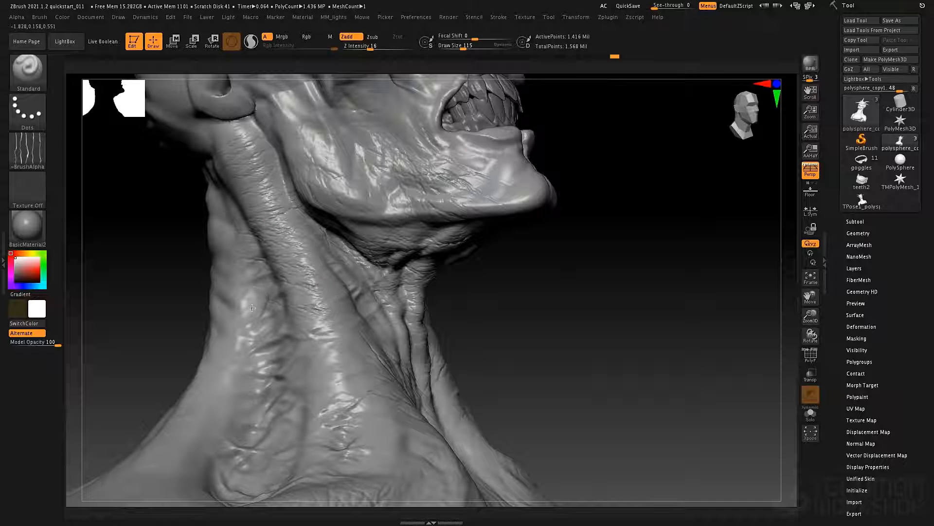
{"action": "mouse_move", "coordinate": [252, 307]}
{"action": "left_mouse_down"}
{"action": "mouse_move", "coordinate": [287, 292]}
{"action": "mouse_move", "coordinate": [321, 370]}
{"action": "mouse_move", "coordinate": [258, 340]}
{"action": "left_mouse_up"}
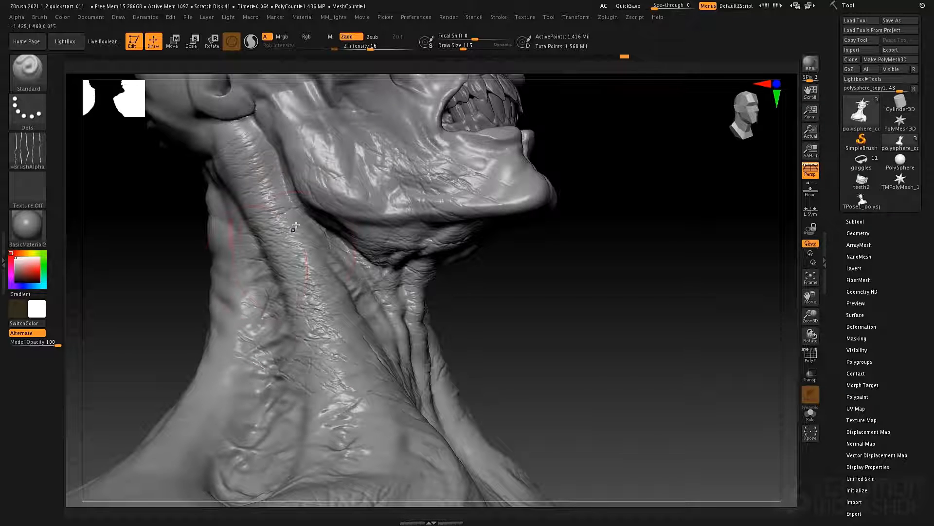
Wrinkle the trapezius slope, the back of the shoulder and the outer upper back with the Standard brush at Z intensity 16
{"action": "right_click_drag", "start_coordinate": [291, 280], "coordinate": [210, 229], "text": "ctrl"}
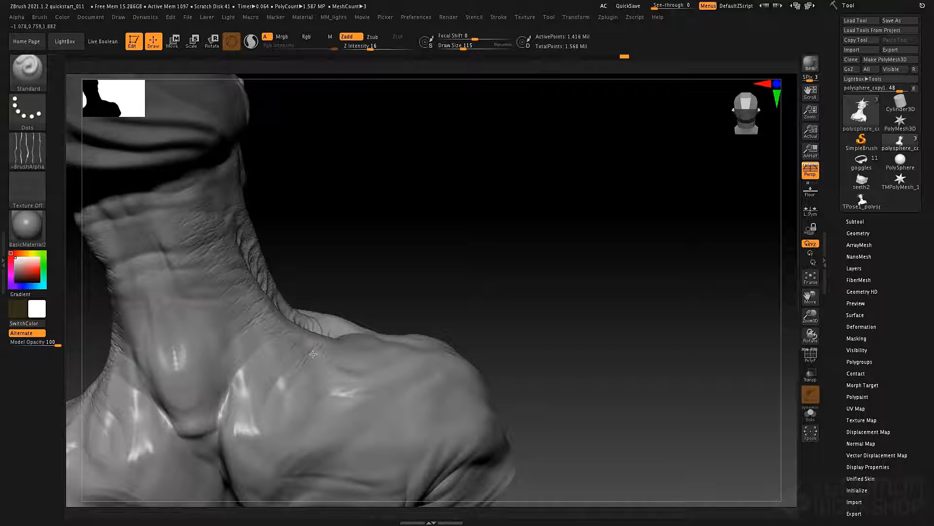
{"action": "mouse_move", "coordinate": [422, 367]}
{"action": "left_mouse_down"}
{"action": "mouse_move", "coordinate": [460, 423]}
{"action": "mouse_move", "coordinate": [429, 434]}
{"action": "left_mouse_up"}
{"action": "right_click_drag", "start_coordinate": [411, 289], "coordinate": [432, 274]}
{"action": "right_click_drag", "start_coordinate": [388, 305], "coordinate": [397, 266], "text": "alt"}
{"action": "left_click_drag", "start_coordinate": [373, 304], "coordinate": [360, 365]}
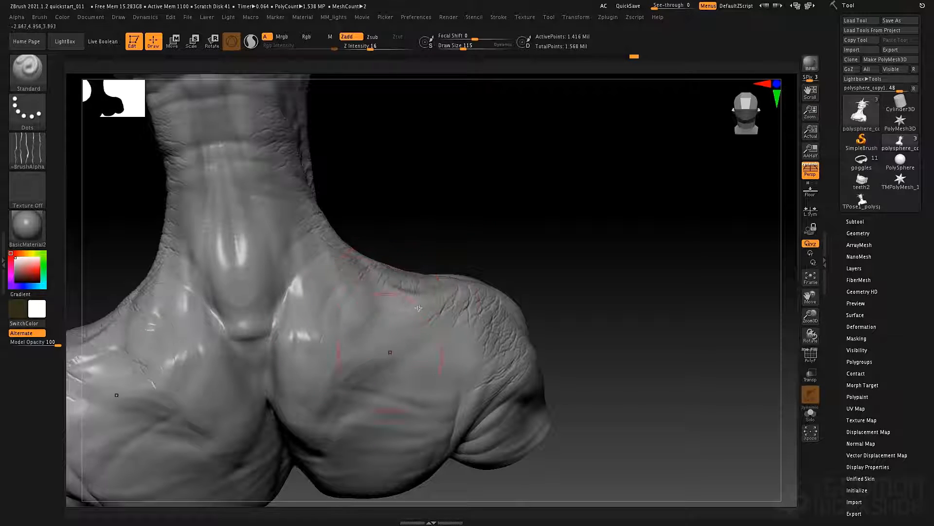
{"action": "left_click_drag", "start_coordinate": [419, 308], "coordinate": [389, 369]}
{"action": "left_click_drag", "start_coordinate": [458, 319], "coordinate": [414, 382]}
{"action": "left_click_drag", "start_coordinate": [481, 331], "coordinate": [431, 389]}
{"action": "left_click_drag", "start_coordinate": [486, 362], "coordinate": [382, 426]}
{"action": "left_click_drag", "start_coordinate": [389, 368], "coordinate": [357, 453]}
Add wrinkles to the inner upper back beside the spine, the back of the neck and the hollow between the shoulders
{"action": "left_click_drag", "start_coordinate": [341, 326], "coordinate": [304, 355]}
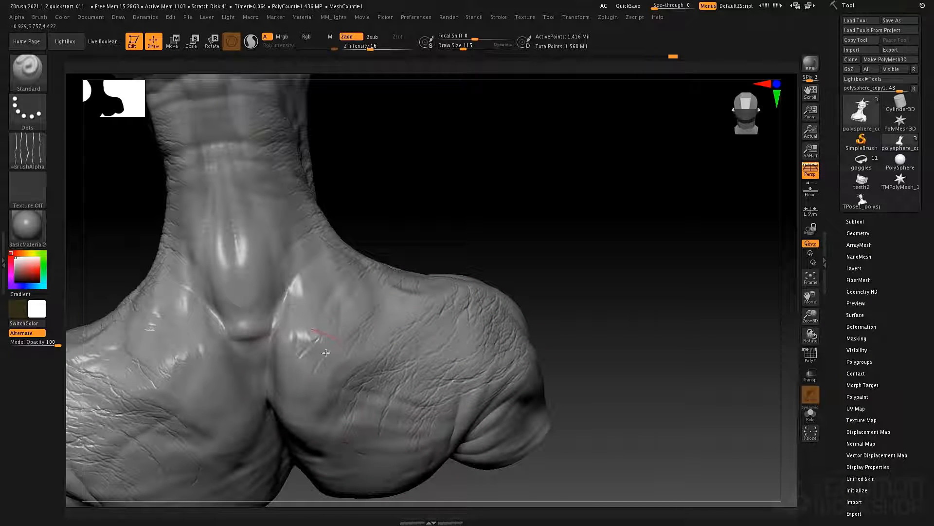
{"action": "mouse_move", "coordinate": [307, 278]}
{"action": "left_mouse_down"}
{"action": "mouse_move", "coordinate": [294, 336]}
{"action": "mouse_move", "coordinate": [302, 365]}
{"action": "left_mouse_up"}
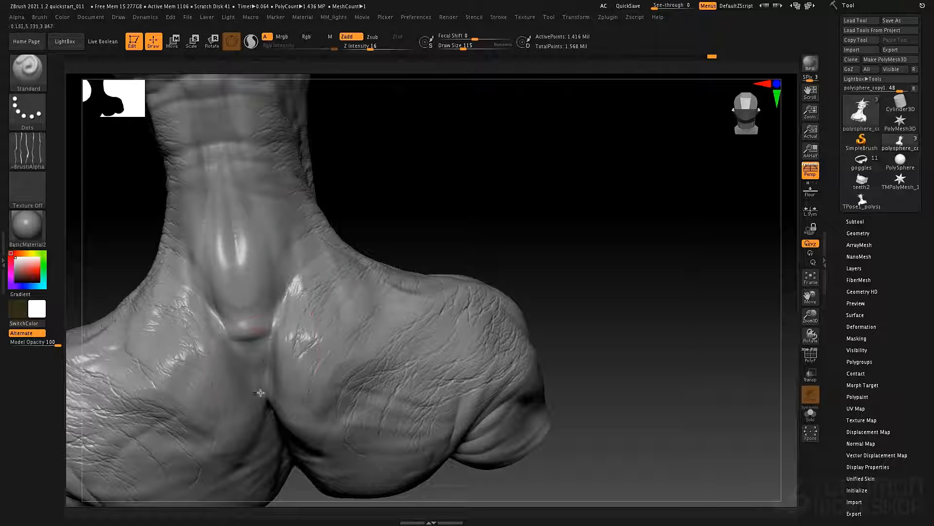
{"action": "left_click_drag", "start_coordinate": [289, 306], "coordinate": [301, 280]}
{"action": "mouse_move", "coordinate": [246, 330]}
{"action": "left_mouse_down"}
{"action": "mouse_move", "coordinate": [207, 292]}
{"action": "mouse_move", "coordinate": [229, 250]}
{"action": "mouse_move", "coordinate": [229, 226]}
{"action": "mouse_move", "coordinate": [213, 214]}
{"action": "mouse_move", "coordinate": [194, 144]}
{"action": "mouse_move", "coordinate": [170, 129]}
{"action": "left_mouse_up"}
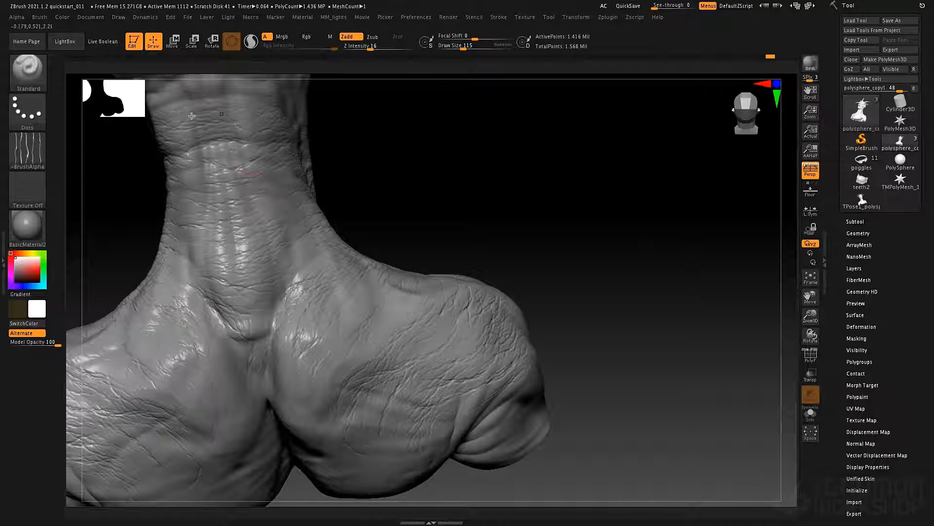
{"action": "left_click_drag", "start_coordinate": [231, 114], "coordinate": [182, 88]}
{"action": "left_click_drag", "start_coordinate": [230, 358], "coordinate": [267, 385]}
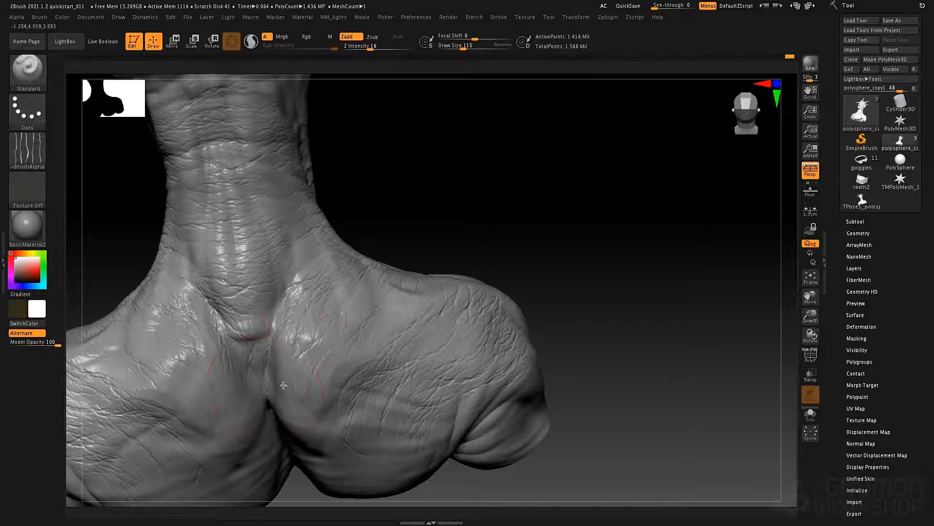
Cover both shoulder blades and the lower back muscles with wrinkles at draw size 115
{"action": "mouse_move", "coordinate": [275, 270]}
{"action": "right_mouse_down"}
{"action": "mouse_move", "coordinate": [281, 335]}
{"action": "mouse_move", "coordinate": [281, 325]}
{"action": "right_mouse_up"}
{"action": "left_click_drag", "start_coordinate": [273, 341], "coordinate": [171, 390]}
{"action": "left_click_drag", "start_coordinate": [245, 326], "coordinate": [189, 406]}
{"action": "left_click_drag", "start_coordinate": [341, 360], "coordinate": [321, 382]}
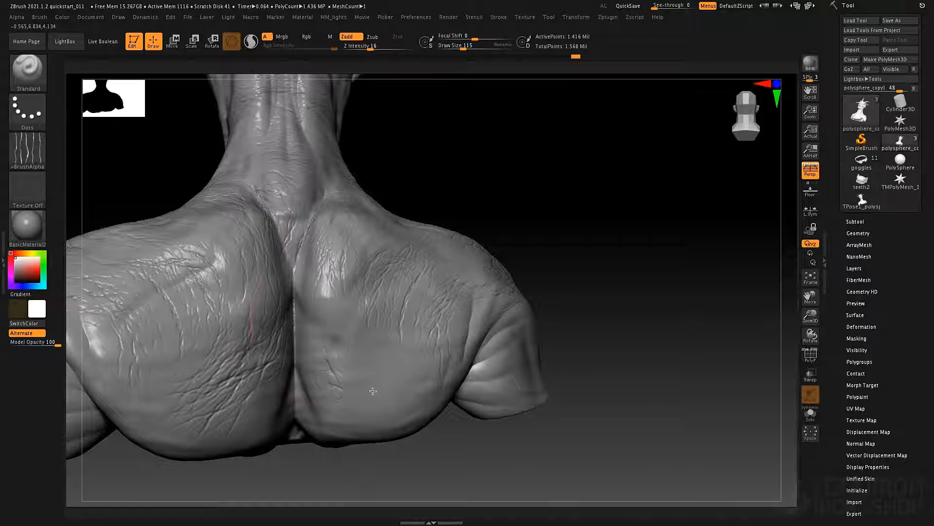
{"action": "mouse_move", "coordinate": [399, 384]}
{"action": "left_mouse_down"}
{"action": "mouse_move", "coordinate": [331, 409]}
{"action": "mouse_move", "coordinate": [314, 428]}
{"action": "left_mouse_up"}
{"action": "left_click_drag", "start_coordinate": [418, 331], "coordinate": [336, 355]}
{"action": "left_click_drag", "start_coordinate": [343, 303], "coordinate": [325, 279]}
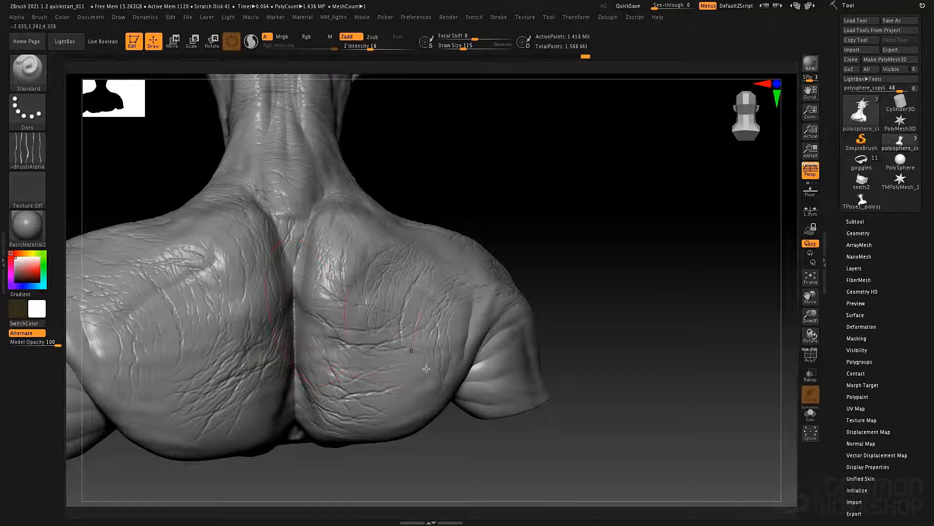
{"action": "left_click_drag", "start_coordinate": [423, 394], "coordinate": [336, 419]}
{"action": "left_click_drag", "start_coordinate": [438, 365], "coordinate": [389, 404]}
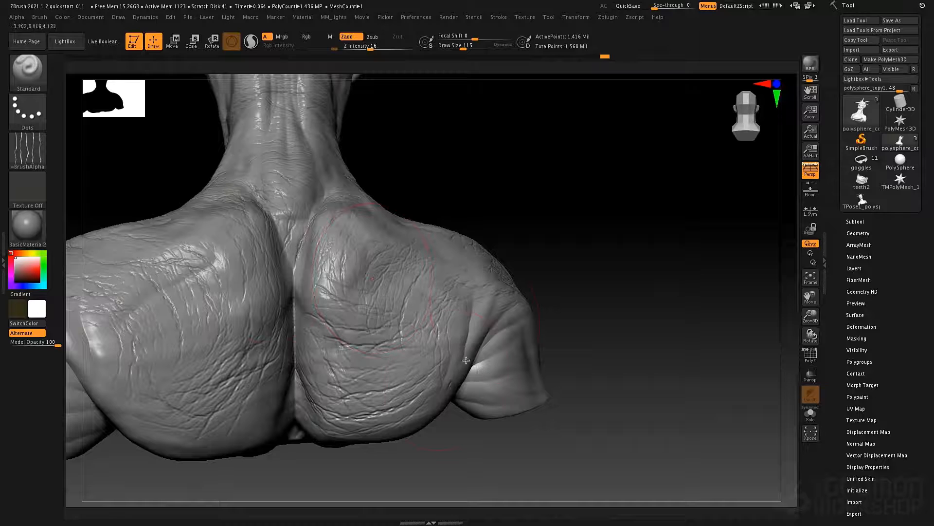
Add wrinkles to the backs of the upper arms and the rear armpit folds
{"action": "mouse_move", "coordinate": [514, 336]}
{"action": "left_mouse_down"}
{"action": "mouse_move", "coordinate": [467, 372]}
{"action": "mouse_move", "coordinate": [472, 405]}
{"action": "left_mouse_up"}
{"action": "right_click_drag", "start_coordinate": [97, 370], "coordinate": [334, 359], "text": "alt"}
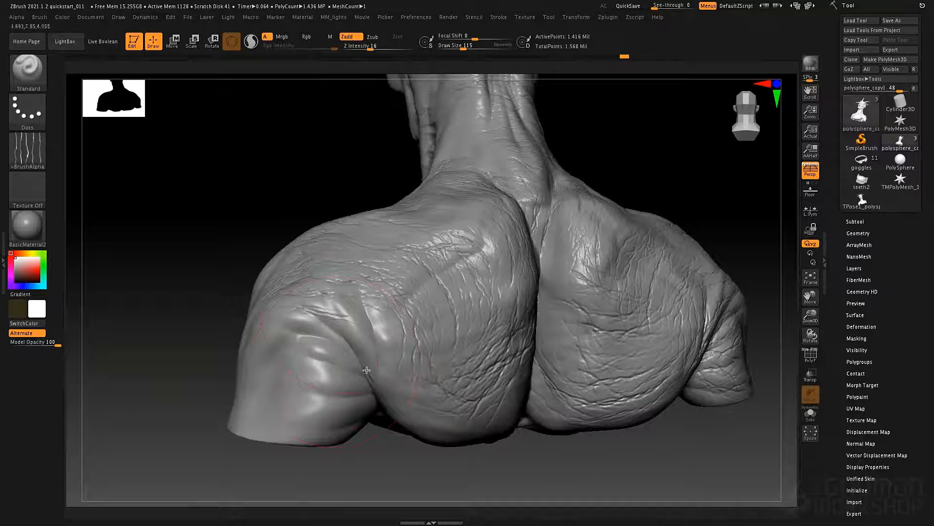
{"action": "left_click_drag", "start_coordinate": [351, 350], "coordinate": [314, 324]}
{"action": "left_click_drag", "start_coordinate": [357, 384], "coordinate": [304, 388]}
{"action": "left_click_drag", "start_coordinate": [365, 403], "coordinate": [304, 416]}
{"action": "mouse_move", "coordinate": [333, 355]}
{"action": "left_mouse_down"}
{"action": "mouse_move", "coordinate": [280, 350]}
{"action": "mouse_move", "coordinate": [285, 330]}
{"action": "left_mouse_up"}
Soften the new wrinkles across the back with the Smooth brush at draw size 115
{"action": "key", "text": "shift"}
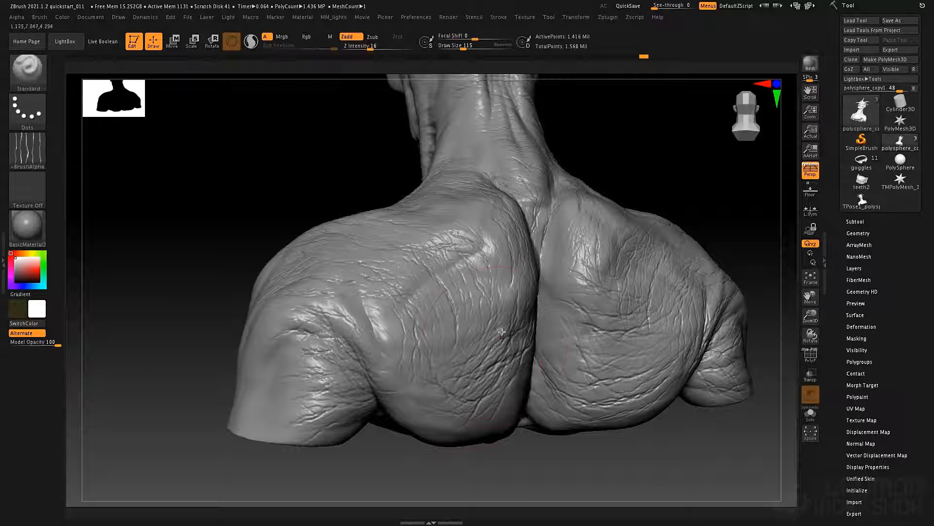
{"action": "key", "text": "shift"}
{"action": "key", "text": "shift"}
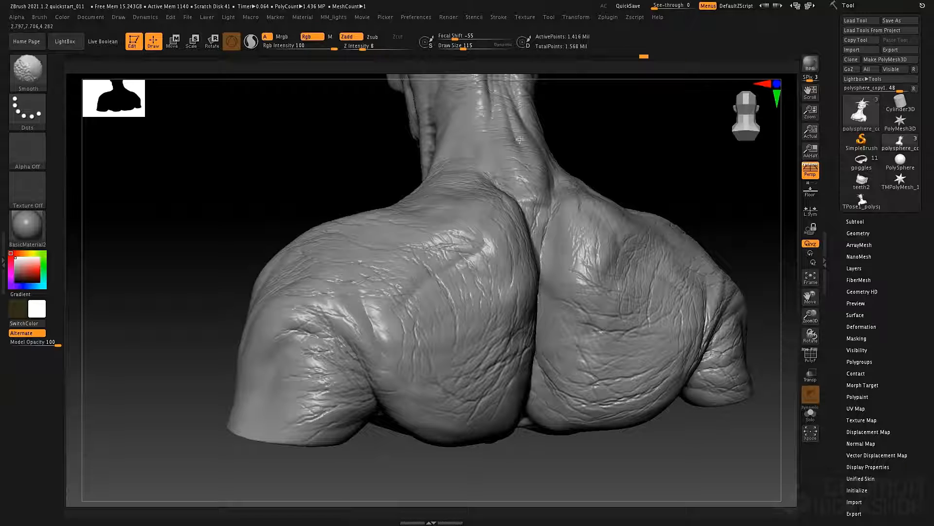
Add wrinkles along the base of the skull and behind the ear with the Standard brush at draw size 73
{"action": "mouse_move", "coordinate": [479, 275]}
{"action": "right_mouse_down", "text": "ctrl"}
{"action": "mouse_move", "coordinate": [440, 251]}
{"action": "mouse_move", "coordinate": [436, 288]}
{"action": "mouse_move", "coordinate": [461, 362]}
{"action": "right_mouse_up", "text": "ctrl"}
{"action": "right_click_drag", "start_coordinate": [437, 259], "coordinate": [475, 266]}
{"action": "key", "text": "space"}
{"action": "left_click", "coordinate": [408, 263]}
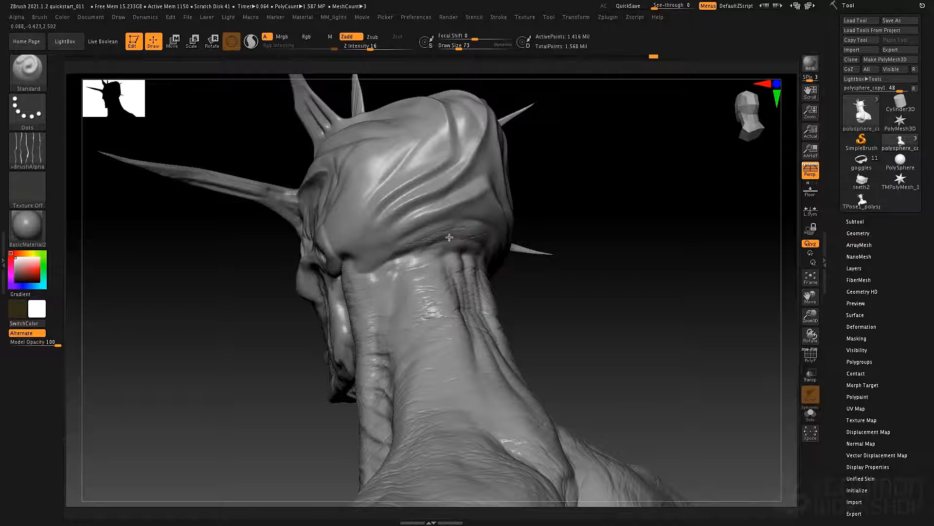
{"action": "left_click_drag", "start_coordinate": [397, 250], "coordinate": [369, 228]}
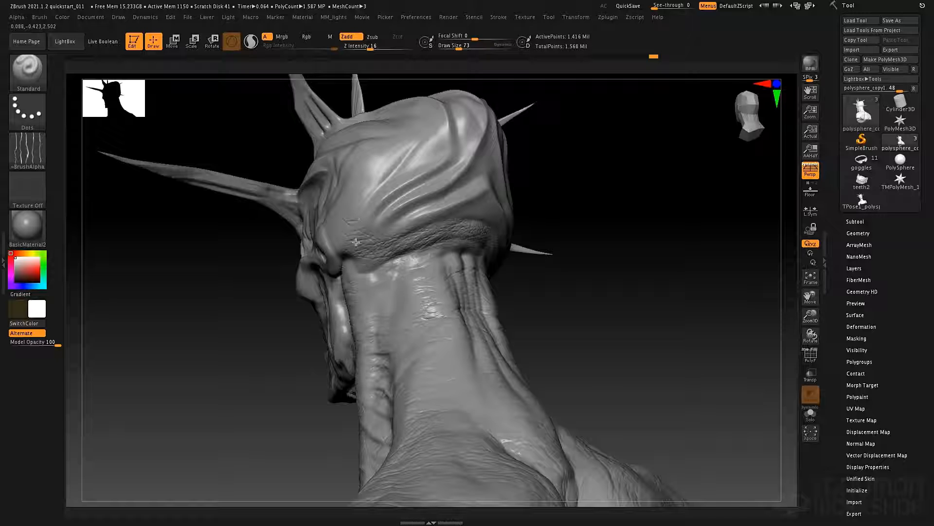
{"action": "left_click_drag", "start_coordinate": [520, 201], "coordinate": [385, 215]}
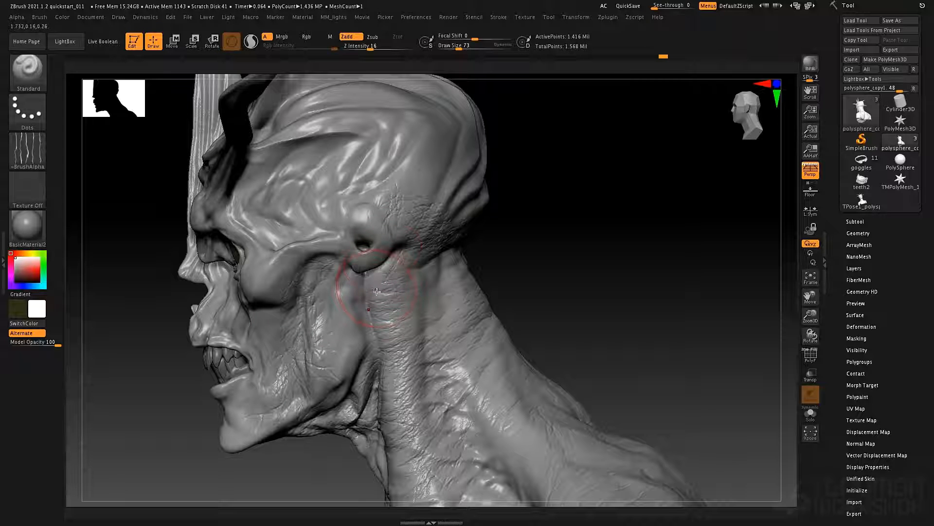
Carve the ear opening deeper with the DamStandard brush at draw size 34
{"action": "key", "text": "b"}
{"action": "key", "text": "d"}
{"action": "key", "text": "s"}
{"action": "key", "text": "space"}
{"action": "mouse_move", "coordinate": [379, 223]}
{"action": "left_mouse_down"}
{"action": "mouse_move", "coordinate": [371, 223]}
{"action": "mouse_move", "coordinate": [371, 246]}
{"action": "left_mouse_up"}
{"action": "left_click_drag", "start_coordinate": [366, 212], "coordinate": [361, 238]}
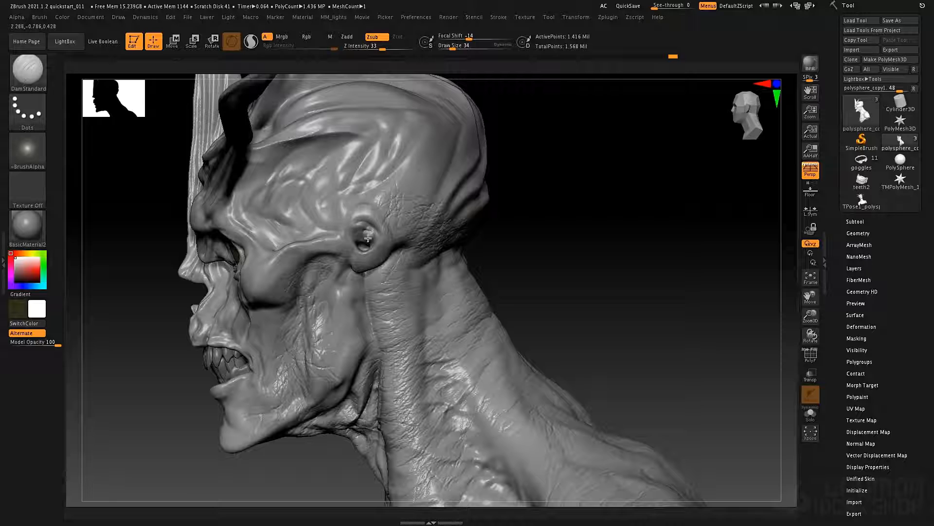
Reshape the earlobe with the Move brush and build it up with ClayTubes at draw size 27
{"action": "right_click_drag", "start_coordinate": [373, 244], "coordinate": [368, 249]}
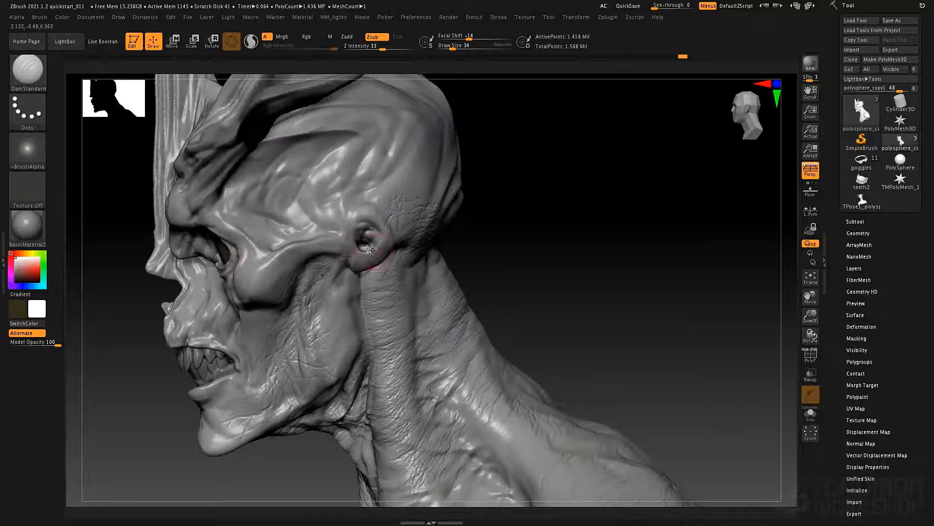
{"action": "key", "text": "b"}
{"action": "key", "text": "m"}
{"action": "key", "text": "v"}
{"action": "key", "text": "space"}
{"action": "mouse_move", "coordinate": [373, 261]}
{"action": "left_mouse_down"}
{"action": "mouse_move", "coordinate": [382, 261]}
{"action": "mouse_move", "coordinate": [363, 263]}
{"action": "left_mouse_up"}
{"action": "key", "text": "space"}
{"action": "mouse_move", "coordinate": [363, 265]}
{"action": "right_mouse_down"}
{"action": "mouse_move", "coordinate": [372, 267]}
{"action": "mouse_move", "coordinate": [360, 265]}
{"action": "right_mouse_up"}
{"action": "key", "text": "b"}
{"action": "key", "text": "c"}
{"action": "key", "text": "t"}
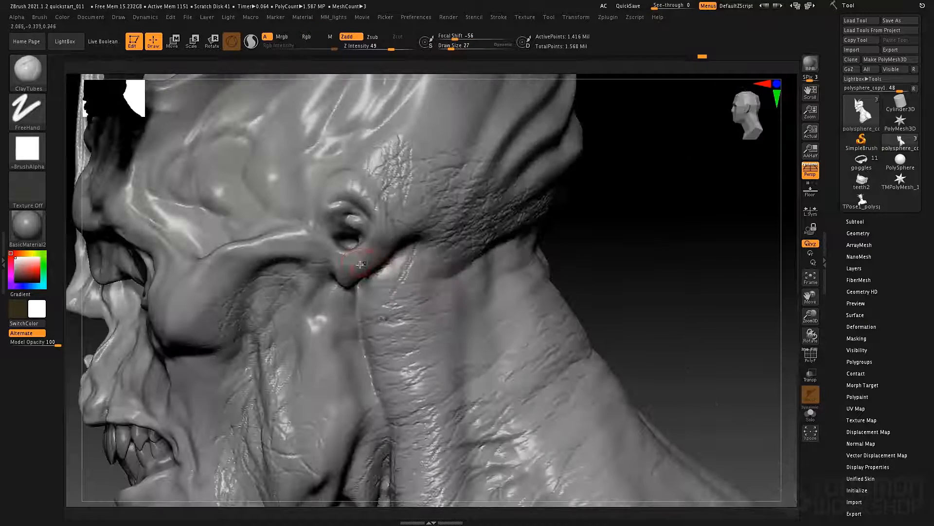
Carve the front edge of the ear and its inner upper fold with the DamStandard brush at draw size 27
{"action": "right_click_drag", "start_coordinate": [366, 215], "coordinate": [391, 218]}
{"action": "key", "text": "b"}
{"action": "key", "text": "d"}
{"action": "key", "text": "s"}
{"action": "left_click_drag", "start_coordinate": [315, 201], "coordinate": [340, 249]}
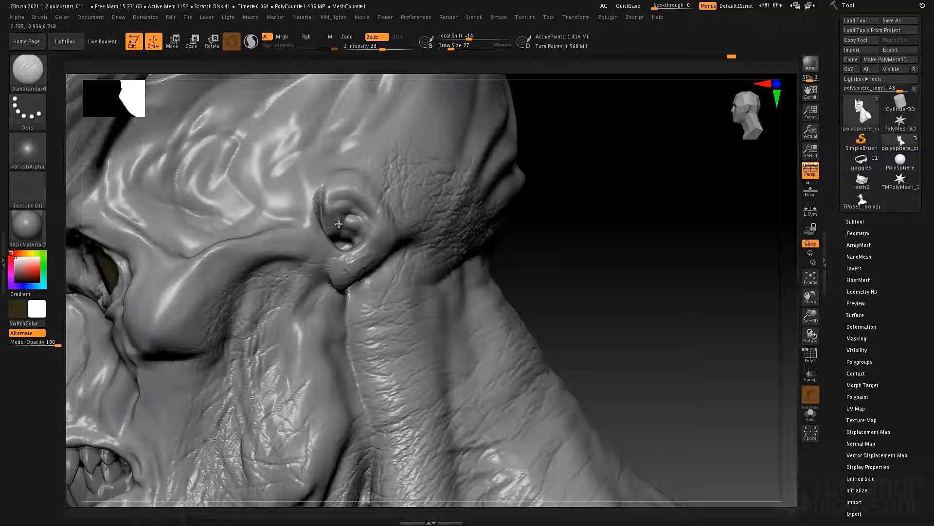
{"action": "mouse_move", "coordinate": [341, 200]}
{"action": "left_mouse_down"}
{"action": "mouse_move", "coordinate": [359, 208]}
{"action": "mouse_move", "coordinate": [358, 200]}
{"action": "left_mouse_up"}
Mask the ear and adjust the head surface around it with the Move brush
{"action": "right_click_drag", "start_coordinate": [357, 215], "coordinate": [363, 144]}
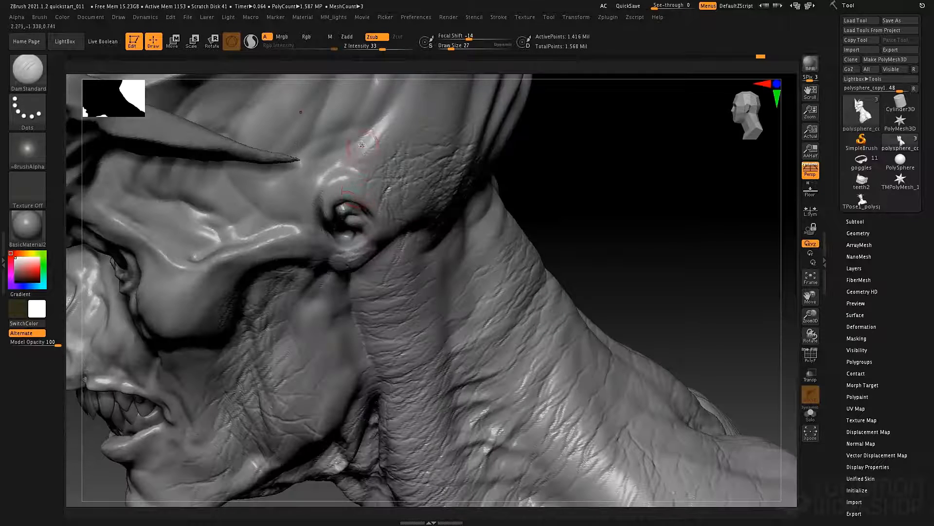
{"action": "mouse_move", "coordinate": [325, 229]}
{"action": "left_mouse_down", "text": "ctrl"}
{"action": "mouse_move", "coordinate": [321, 200]}
{"action": "mouse_move", "coordinate": [348, 180]}
{"action": "mouse_move", "coordinate": [385, 219]}
{"action": "mouse_move", "coordinate": [351, 259]}
{"action": "mouse_move", "coordinate": [366, 216]}
{"action": "mouse_move", "coordinate": [329, 178]}
{"action": "mouse_move", "coordinate": [314, 233]}
{"action": "left_mouse_up", "text": "ctrl"}
{"action": "key", "text": "b"}
{"action": "key", "text": "m"}
{"action": "key", "text": "v"}
{"action": "key", "text": "space"}
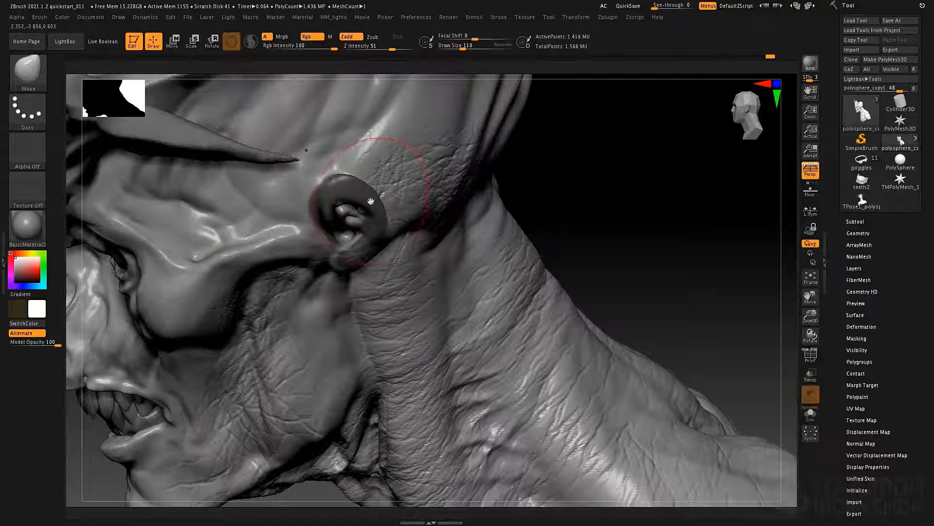
{"action": "key", "text": "space"}
{"action": "left_click_drag", "start_coordinate": [372, 199], "coordinate": [366, 199]}
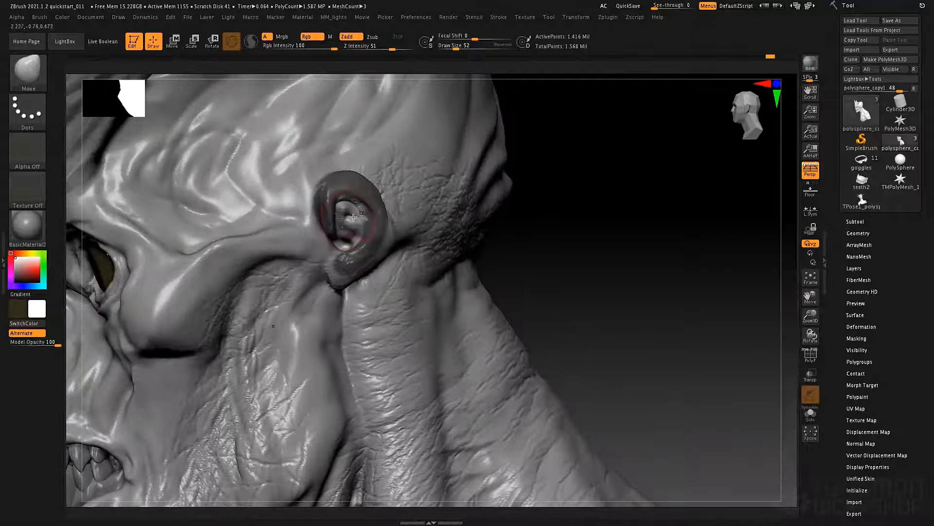
Extend the ear mask and reshape the skull behind the ear with the Move brush at draw sizes 101 and 52
{"action": "mouse_move", "coordinate": [352, 203]}
{"action": "left_mouse_down", "text": "ctrl"}
{"action": "mouse_move", "coordinate": [340, 229]}
{"action": "mouse_move", "coordinate": [349, 257]}
{"action": "mouse_move", "coordinate": [355, 227]}
{"action": "mouse_move", "coordinate": [336, 251]}
{"action": "left_mouse_up", "text": "ctrl"}
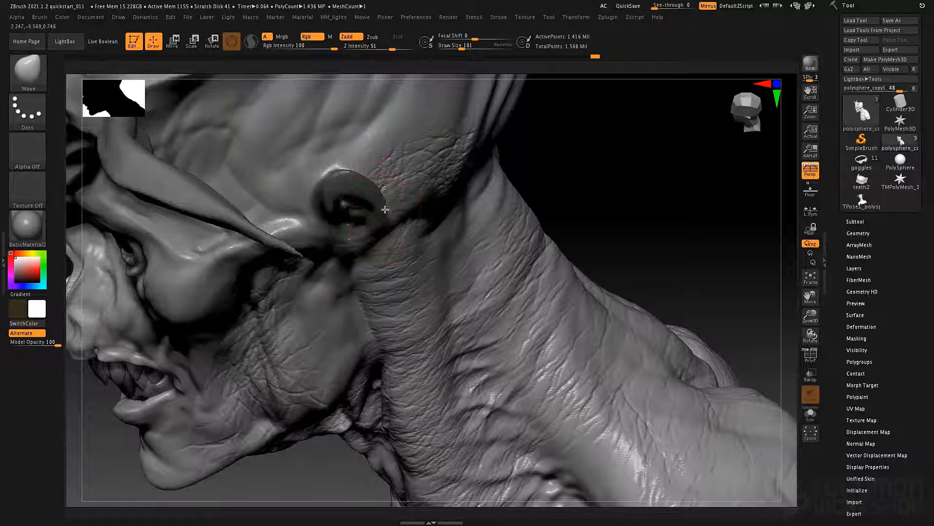
{"action": "left_click_drag", "start_coordinate": [385, 210], "coordinate": [397, 178]}
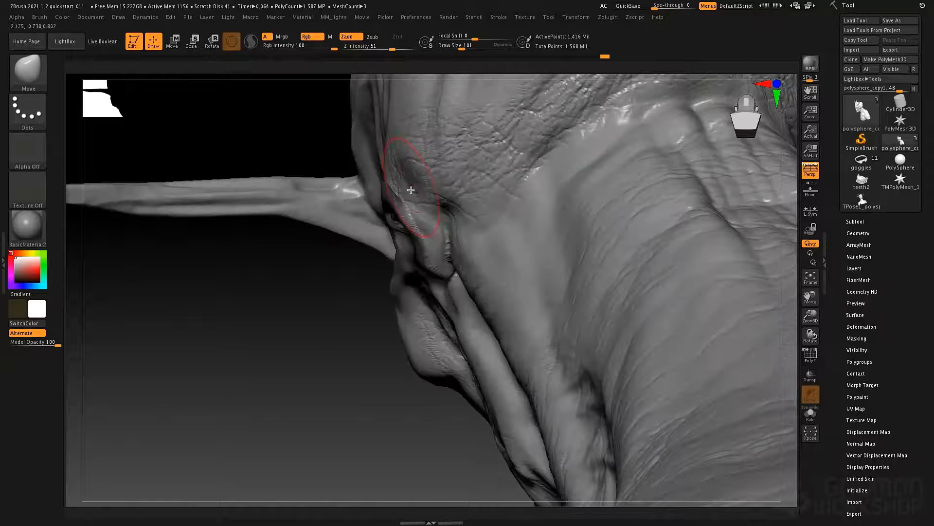
{"action": "key", "text": "space"}
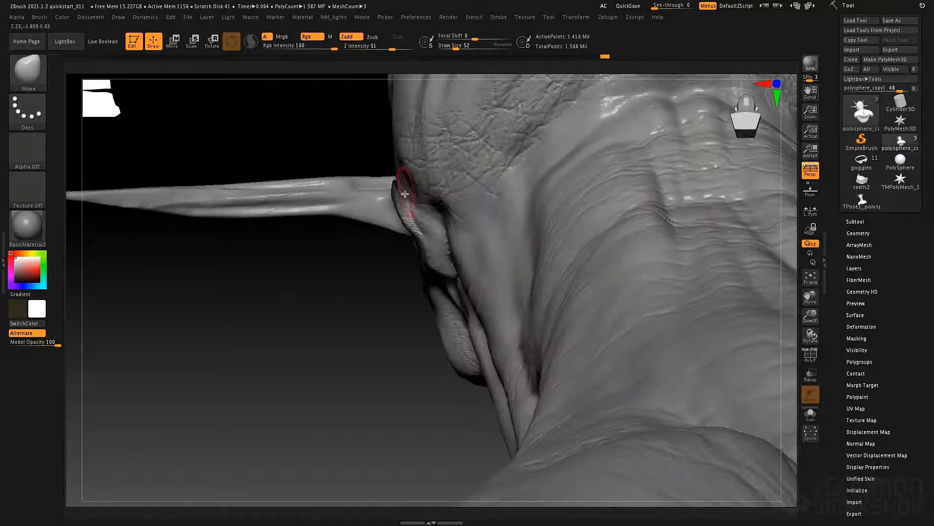
{"action": "key", "text": "space"}
{"action": "left_click_drag", "start_coordinate": [419, 209], "coordinate": [426, 213]}
Invert the mask to isolate the ear and thicken the ear with the Inflat brush
{"action": "left_click", "coordinate": [363, 299], "text": "ctrl"}
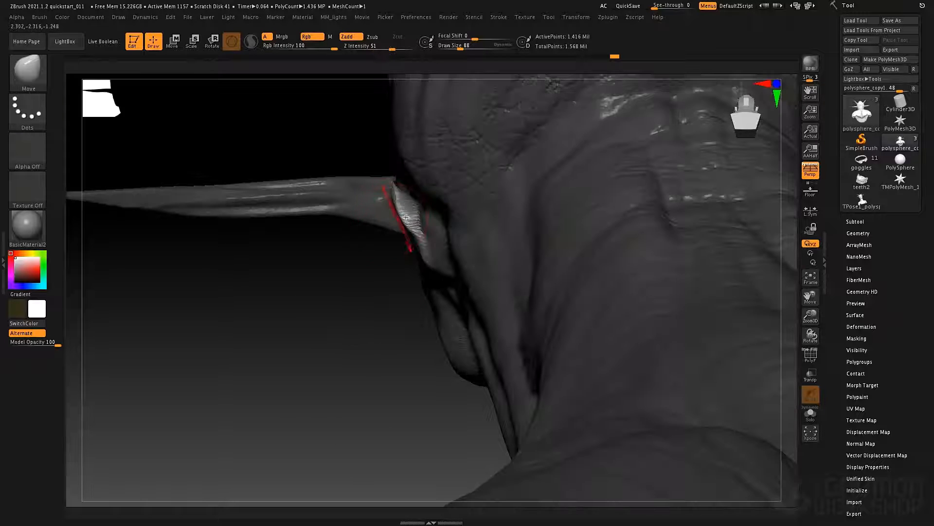
{"action": "right_click_drag", "start_coordinate": [397, 219], "coordinate": [409, 175]}
{"action": "key", "text": "b"}
{"action": "key", "text": "i"}
{"action": "key", "text": "n"}
{"action": "mouse_move", "coordinate": [492, 191]}
{"action": "right_mouse_down"}
{"action": "mouse_move", "coordinate": [456, 173]}
{"action": "mouse_move", "coordinate": [452, 193]}
{"action": "right_mouse_up"}
Reshape the isolated ear's rim and inner folds with the Move brush at draw size 43
{"action": "key", "text": "b"}
{"action": "key", "text": "m"}
{"action": "key", "text": "v"}
{"action": "key", "text": "space"}
{"action": "mouse_move", "coordinate": [452, 191]}
{"action": "left_mouse_down"}
{"action": "mouse_move", "coordinate": [439, 196]}
{"action": "mouse_move", "coordinate": [449, 196]}
{"action": "left_mouse_up"}
{"action": "key", "text": "space"}
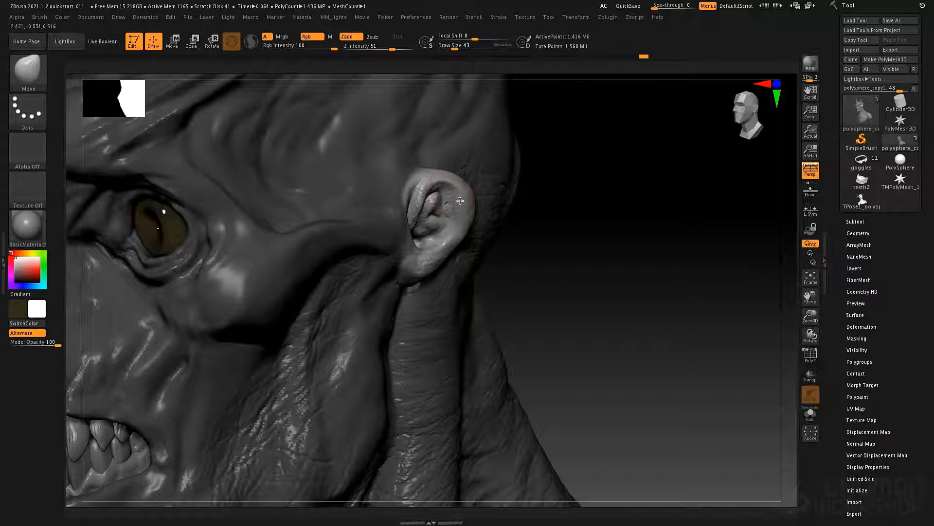
Carve the inner ear fold with the DamStandard brush at draw size 43, and clear the mask and remesh the bust
{"action": "key", "text": "b"}
{"action": "key", "text": "d"}
{"action": "key", "text": "s"}
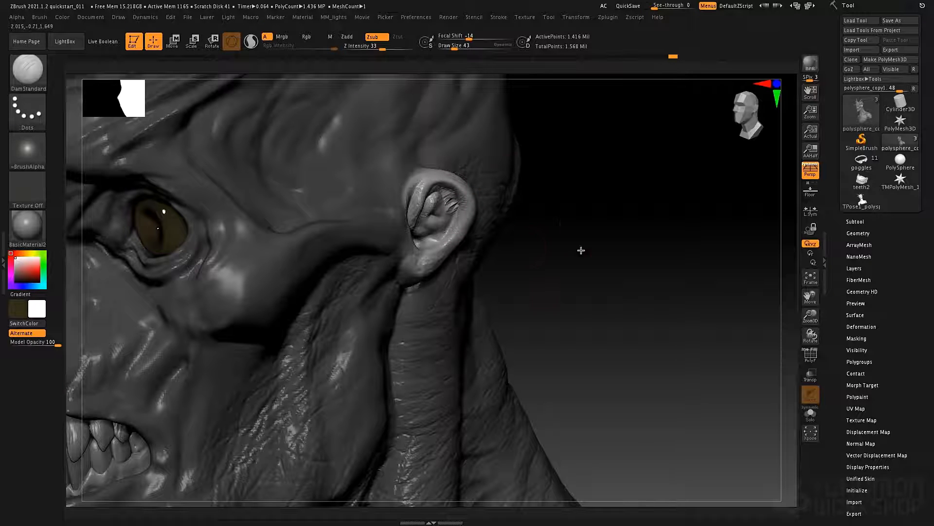
{"action": "left_click", "coordinate": [576, 284], "text": "ctrl"}
{"action": "left_click_drag", "start_coordinate": [591, 345], "coordinate": [532, 248], "text": "ctrl"}
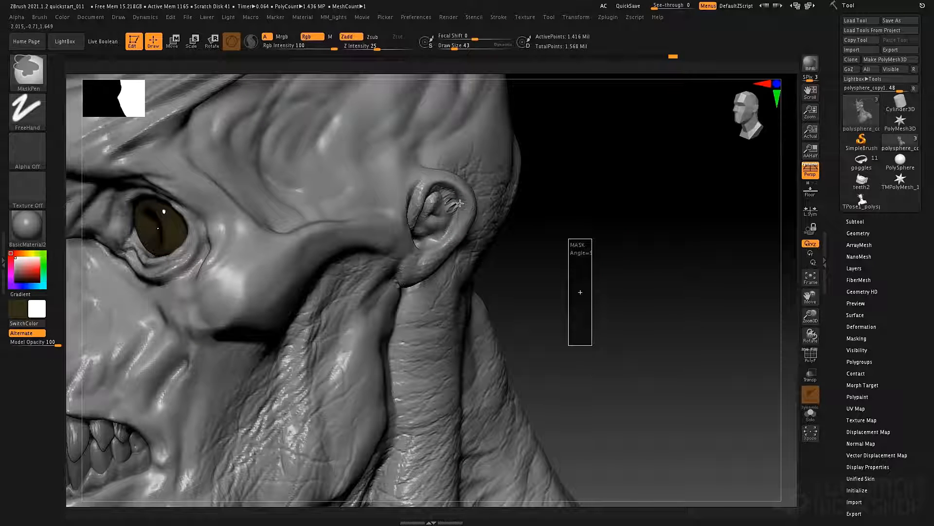
Rework and smooth the inner ear folds with DamStandard and fill the ear's hollow with ClayTubes at draw size 43
{"action": "left_click_drag", "start_coordinate": [450, 210], "coordinate": [438, 197]}
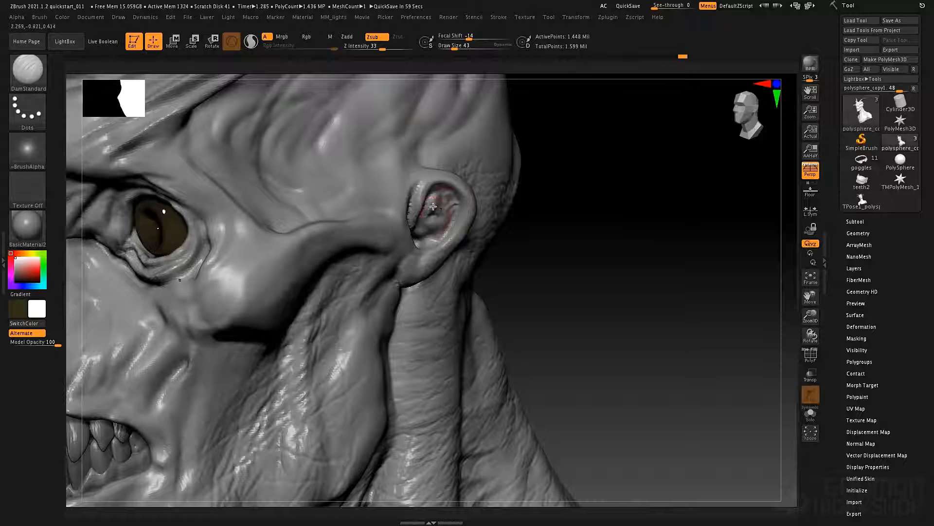
{"action": "key", "text": "shift"}
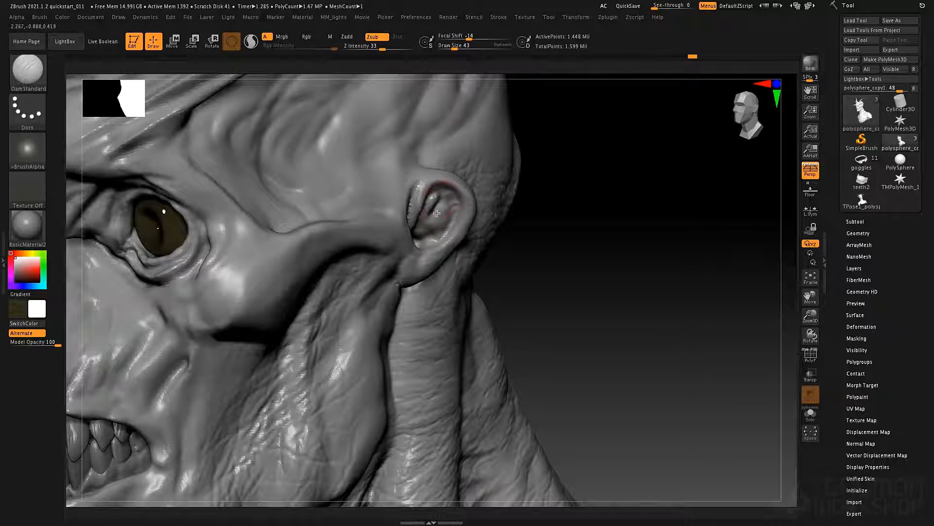
{"action": "key", "text": "b"}
{"action": "key", "text": "c"}
{"action": "key", "text": "t"}
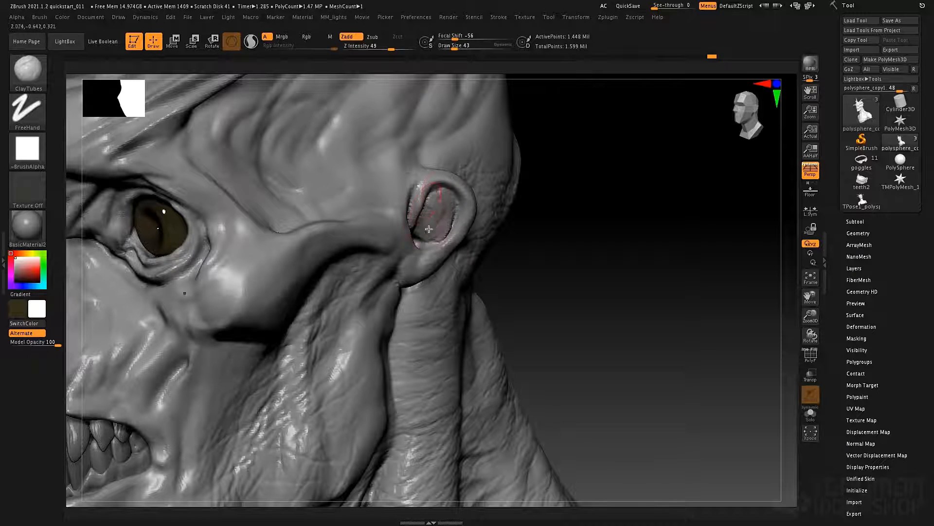
Sculpt the inside of the ear with the Standard brush using Alpha 01 at draw size 43
{"action": "key", "text": "b"}
{"action": "key", "text": "s"}
{"action": "key", "text": "t"}
{"action": "right_click_drag", "start_coordinate": [492, 207], "coordinate": [437, 199]}
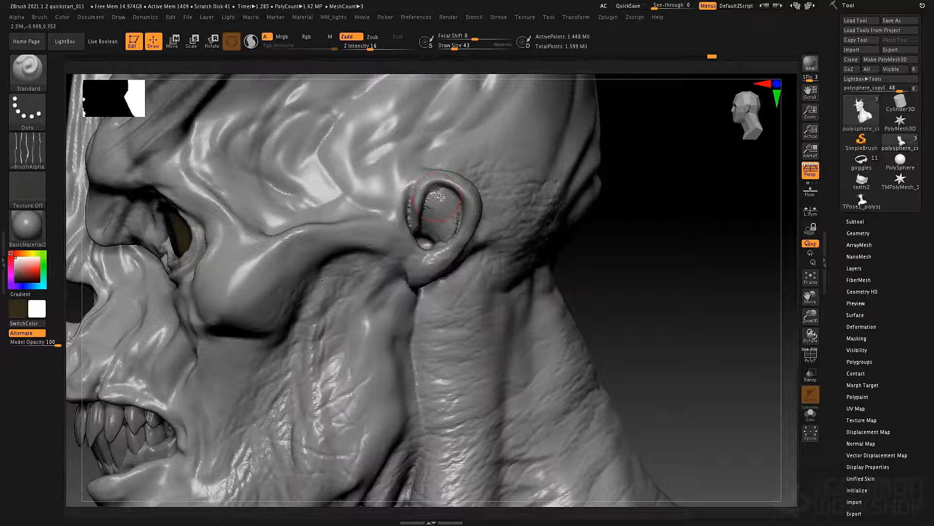
{"action": "left_click", "coordinate": [27, 151]}
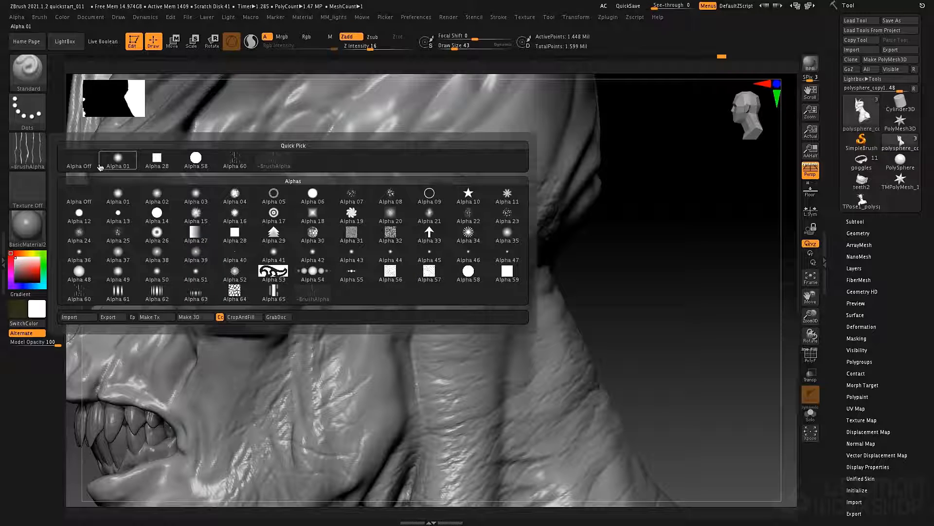
{"action": "left_click", "coordinate": [118, 194]}
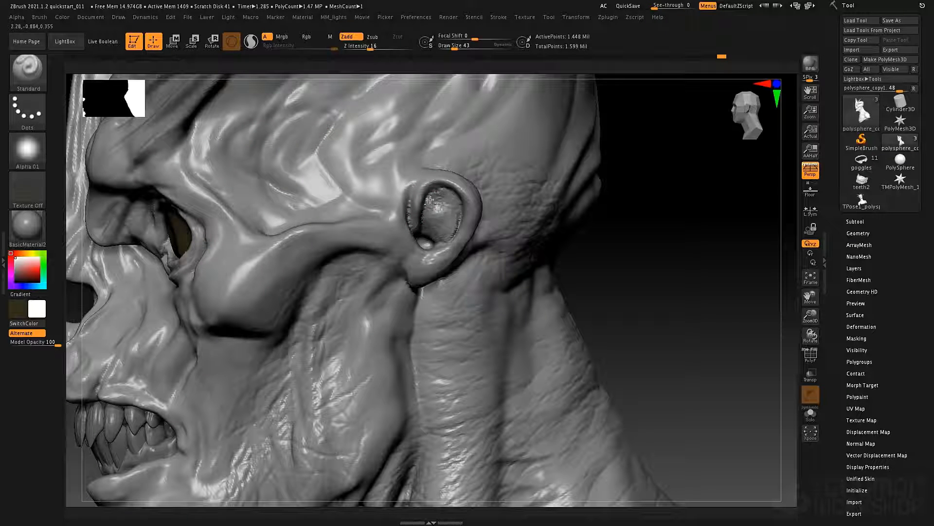
{"action": "mouse_move", "coordinate": [434, 236]}
{"action": "left_mouse_down"}
{"action": "mouse_move", "coordinate": [445, 199]}
{"action": "mouse_move", "coordinate": [423, 257]}
{"action": "mouse_move", "coordinate": [403, 252]}
{"action": "left_mouse_up"}
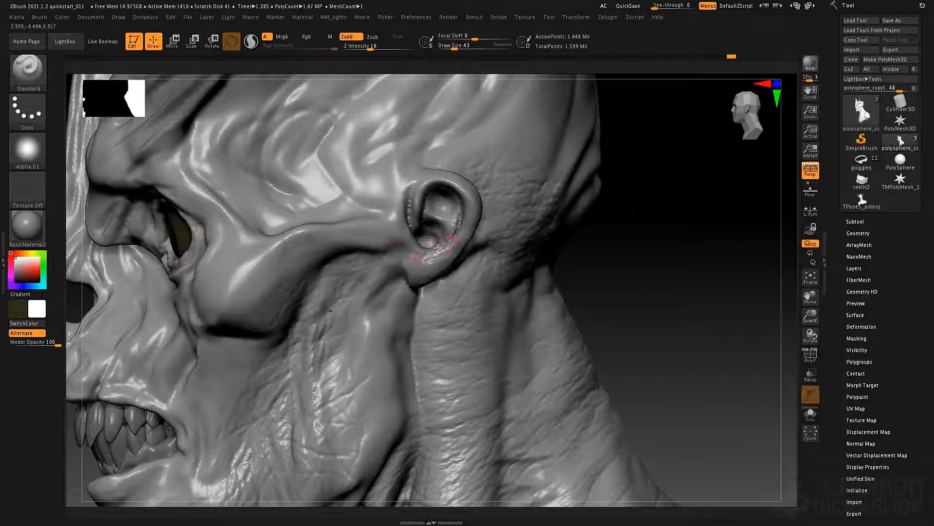
Add wrinkles above the ear and across the temple with the Standard brush, Alpha 60 and draw size 52
{"action": "right_click_drag", "start_coordinate": [427, 298], "coordinate": [422, 190], "text": "ctrl"}
{"action": "mouse_move", "coordinate": [472, 270]}
{"action": "right_mouse_down"}
{"action": "mouse_move", "coordinate": [449, 299]}
{"action": "mouse_move", "coordinate": [483, 281]}
{"action": "mouse_move", "coordinate": [597, 331]}
{"action": "mouse_move", "coordinate": [598, 401]}
{"action": "right_mouse_up"}
{"action": "left_click", "coordinate": [27, 151]}
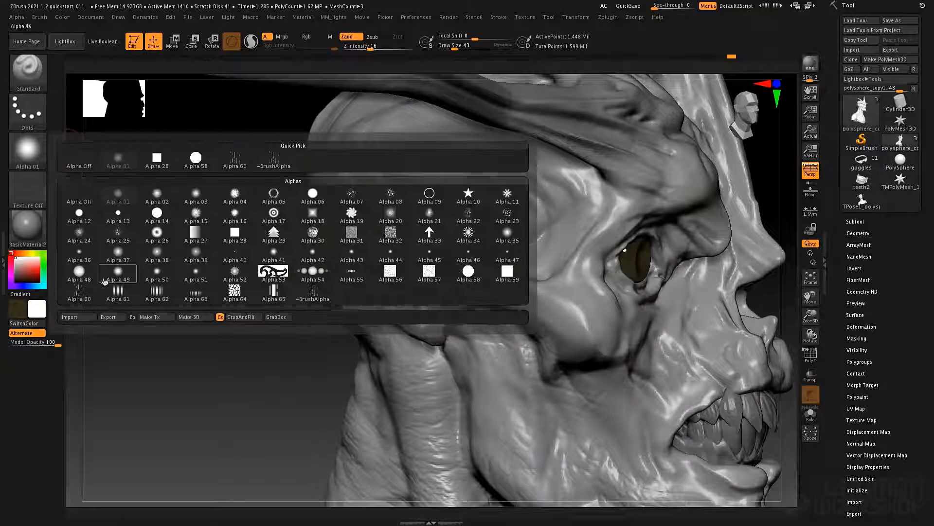
{"action": "left_click", "coordinate": [78, 293]}
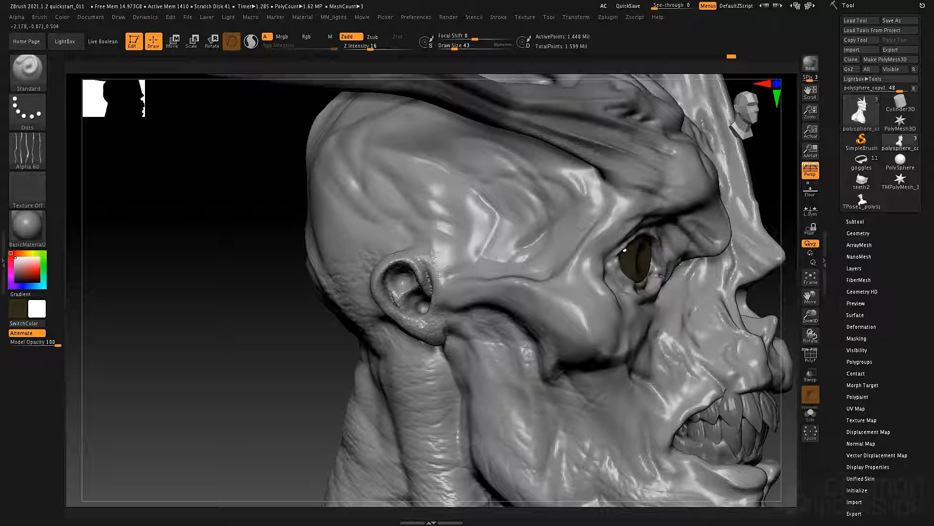
{"action": "key", "text": "space"}
{"action": "mouse_move", "coordinate": [438, 275]}
{"action": "left_mouse_down"}
{"action": "mouse_move", "coordinate": [443, 253]}
{"action": "mouse_move", "coordinate": [457, 252]}
{"action": "left_mouse_up"}
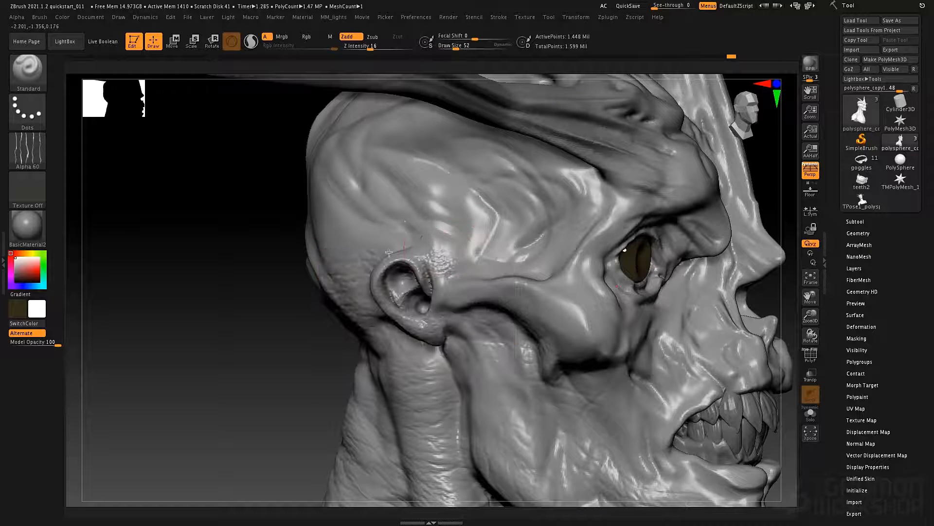
{"action": "mouse_move", "coordinate": [441, 209]}
{"action": "left_mouse_down"}
{"action": "mouse_move", "coordinate": [443, 245]}
{"action": "mouse_move", "coordinate": [485, 241]}
{"action": "mouse_move", "coordinate": [518, 253]}
{"action": "mouse_move", "coordinate": [545, 238]}
{"action": "mouse_move", "coordinate": [534, 197]}
{"action": "mouse_move", "coordinate": [471, 155]}
{"action": "left_mouse_up"}
Extend the wrinkles over the back of the skull and along the cheekbone to the outer eye
{"action": "left_click_drag", "start_coordinate": [361, 229], "coordinate": [330, 175]}
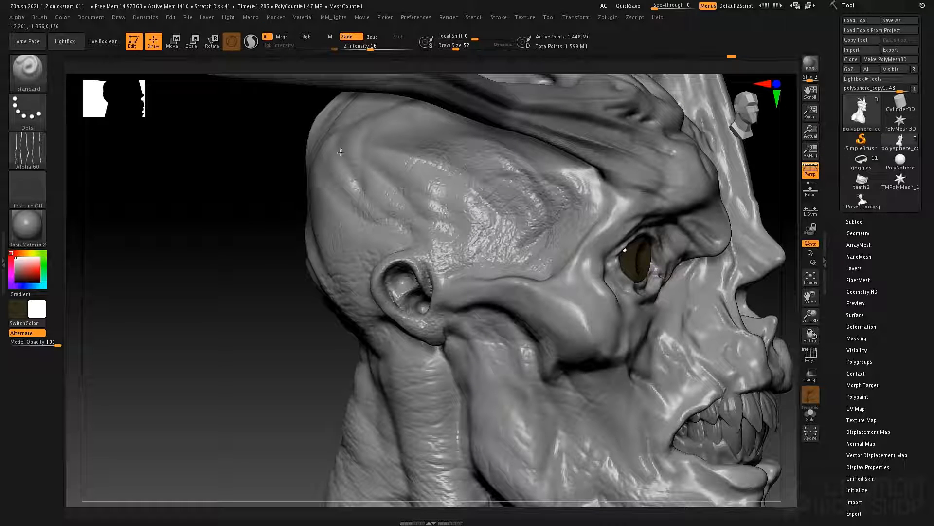
{"action": "left_click_drag", "start_coordinate": [445, 163], "coordinate": [344, 186]}
{"action": "mouse_move", "coordinate": [452, 244]}
{"action": "left_mouse_down"}
{"action": "mouse_move", "coordinate": [544, 229]}
{"action": "mouse_move", "coordinate": [545, 175]}
{"action": "mouse_move", "coordinate": [535, 263]}
{"action": "mouse_move", "coordinate": [566, 263]}
{"action": "left_mouse_up"}
{"action": "mouse_move", "coordinate": [597, 227]}
{"action": "left_mouse_down"}
{"action": "mouse_move", "coordinate": [628, 208]}
{"action": "mouse_move", "coordinate": [608, 219]}
{"action": "left_mouse_up"}
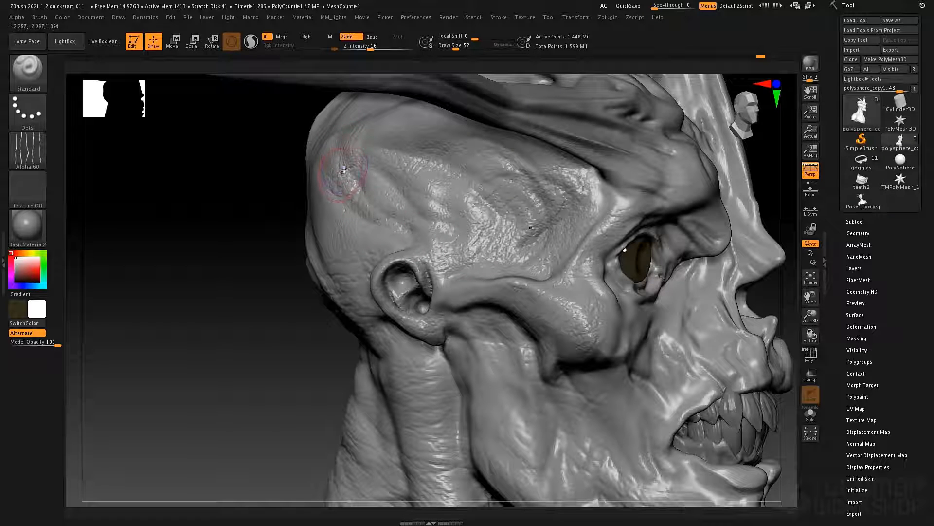
{"action": "key", "text": "shift"}
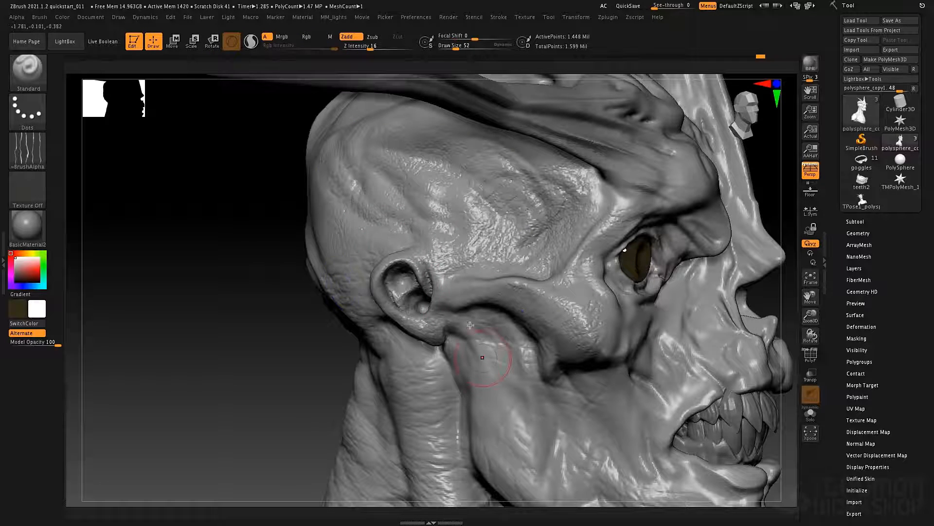
Add wrinkles to the brow bulges, the forehead and the bases of the horns with the Standard brush at draw size 52
{"action": "mouse_move", "coordinate": [492, 354]}
{"action": "right_mouse_down", "text": "ctrl"}
{"action": "mouse_move", "coordinate": [405, 346]}
{"action": "mouse_move", "coordinate": [549, 324]}
{"action": "right_mouse_up", "text": "ctrl"}
{"action": "right_click_drag", "start_coordinate": [492, 303], "coordinate": [484, 270], "text": "alt"}
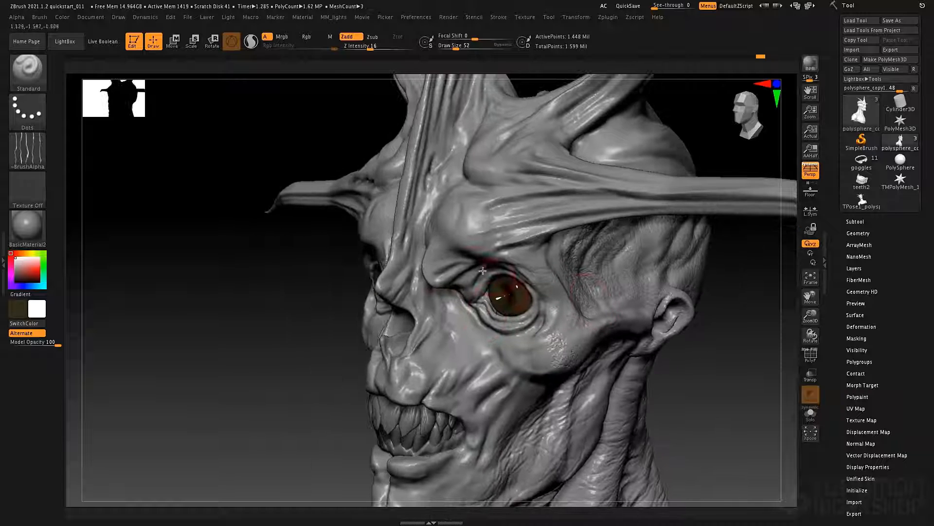
{"action": "right_click_drag", "start_coordinate": [492, 229], "coordinate": [446, 232]}
{"action": "mouse_move", "coordinate": [452, 216]}
{"action": "left_mouse_down"}
{"action": "mouse_move", "coordinate": [425, 220]}
{"action": "mouse_move", "coordinate": [444, 193]}
{"action": "mouse_move", "coordinate": [418, 238]}
{"action": "left_mouse_up"}
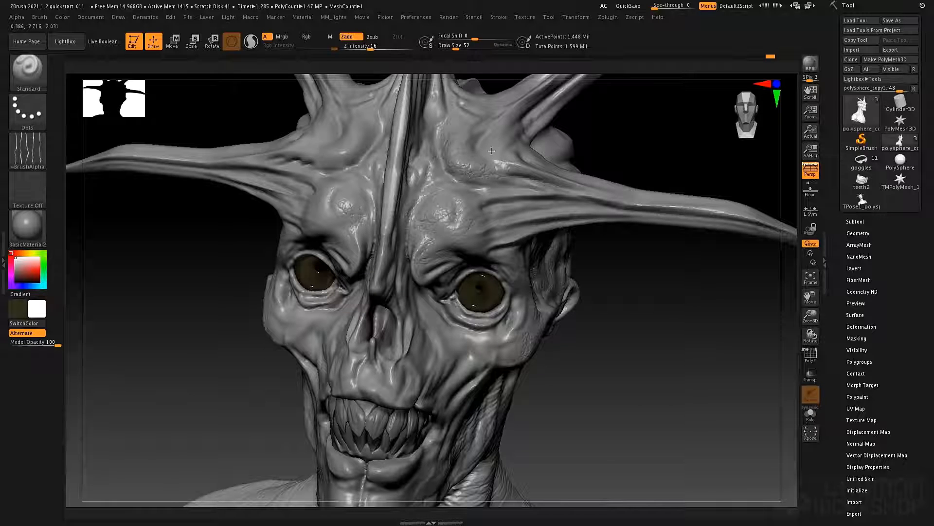
{"action": "key", "text": "ctrl+shift+z"}
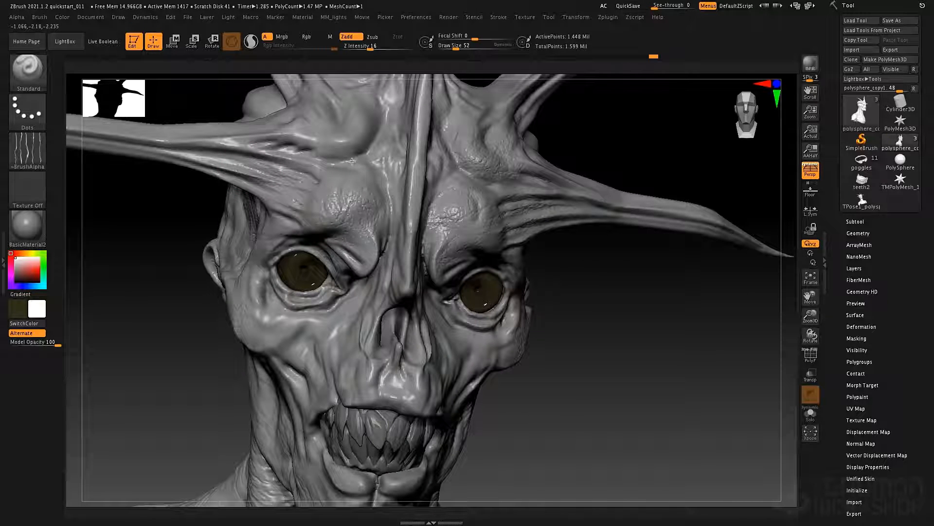
{"action": "left_click_drag", "start_coordinate": [327, 130], "coordinate": [367, 104]}
{"action": "mouse_move", "coordinate": [389, 173]}
{"action": "left_mouse_down"}
{"action": "mouse_move", "coordinate": [394, 158]}
{"action": "mouse_move", "coordinate": [391, 210]}
{"action": "left_mouse_up"}
Add wrinkles to the upper lip and cheeks with the Standard brush at draw size 93
{"action": "key", "text": "space"}
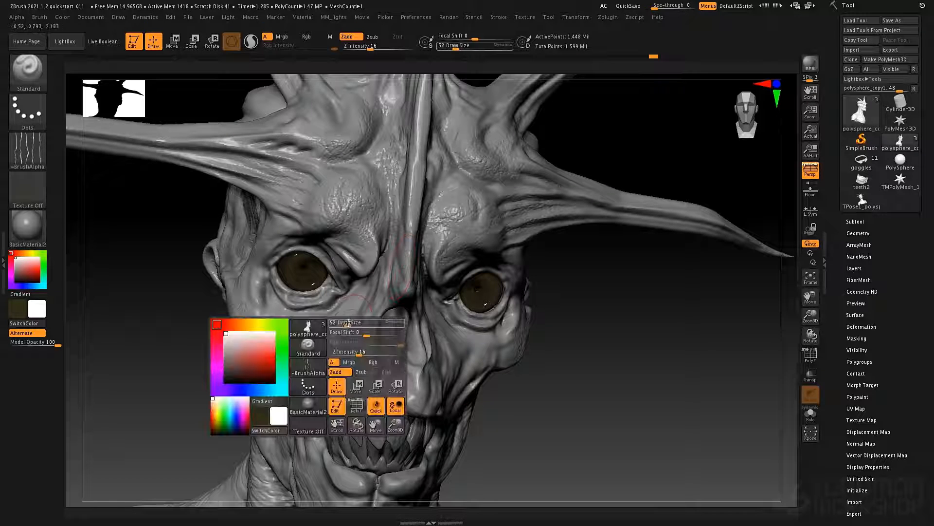
{"action": "left_click_drag", "start_coordinate": [348, 323], "coordinate": [355, 323]}
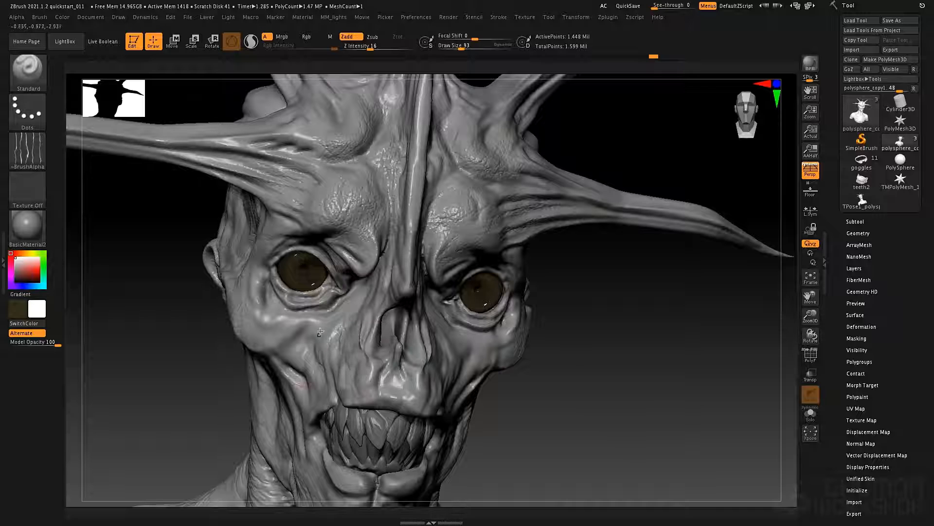
{"action": "mouse_move", "coordinate": [303, 356]}
{"action": "left_mouse_down"}
{"action": "mouse_move", "coordinate": [343, 348]}
{"action": "mouse_move", "coordinate": [380, 387]}
{"action": "mouse_move", "coordinate": [412, 400]}
{"action": "left_mouse_up"}
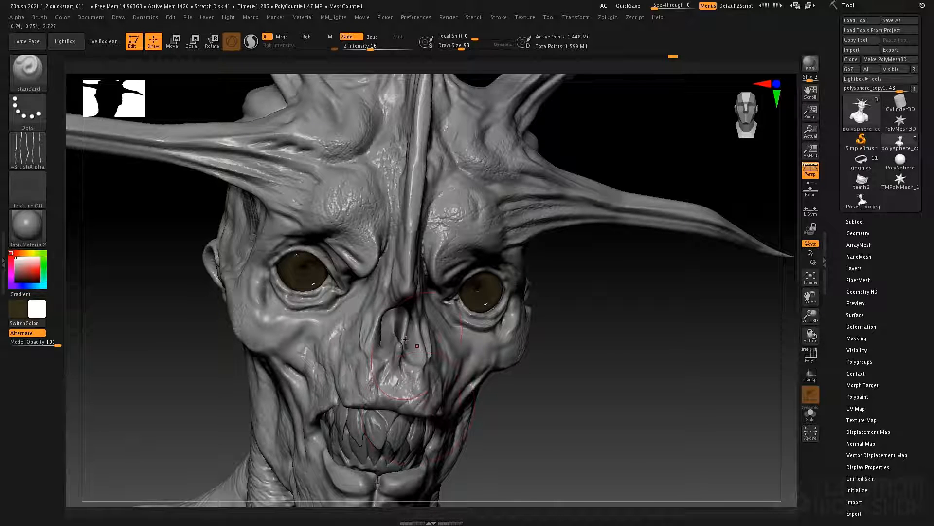
{"action": "right_click_drag", "start_coordinate": [406, 340], "coordinate": [428, 408]}
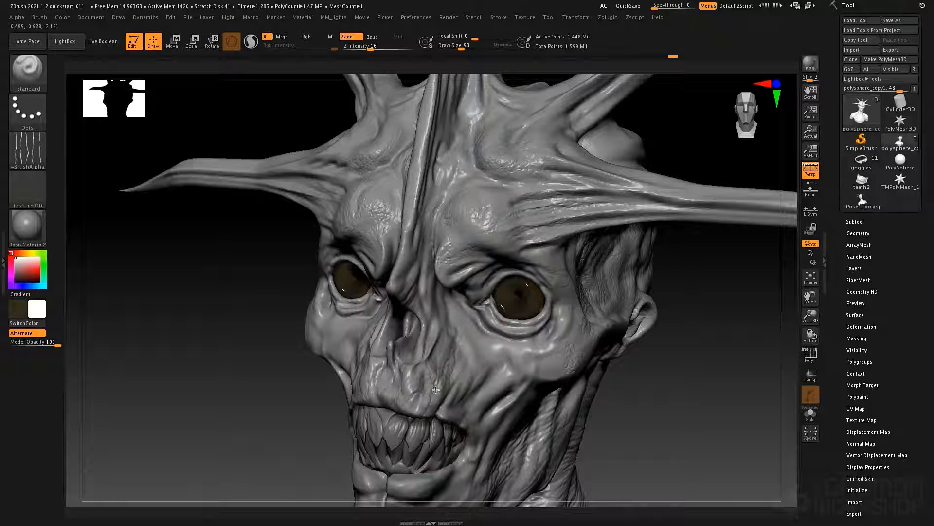
{"action": "mouse_move", "coordinate": [435, 389]}
{"action": "left_mouse_down"}
{"action": "mouse_move", "coordinate": [475, 353]}
{"action": "mouse_move", "coordinate": [490, 352]}
{"action": "mouse_move", "coordinate": [463, 408]}
{"action": "mouse_move", "coordinate": [483, 415]}
{"action": "left_mouse_up"}
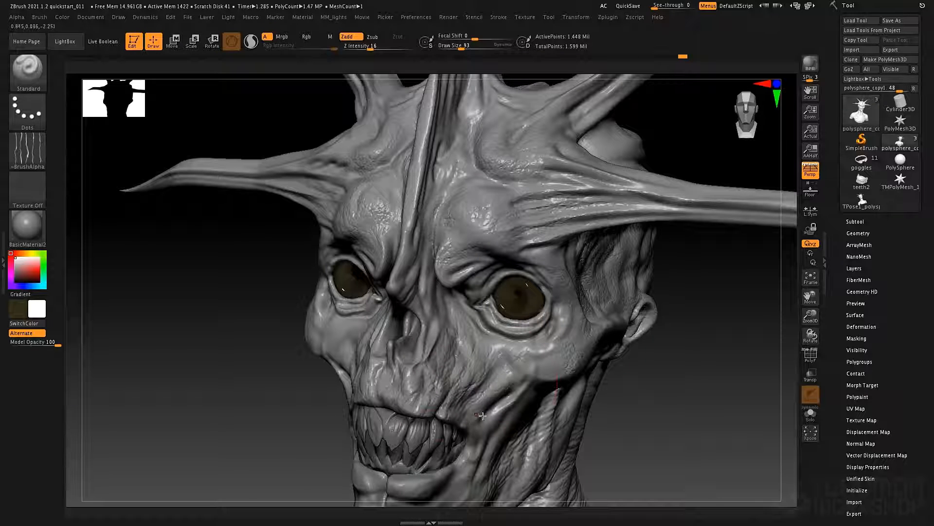
{"action": "left_click_drag", "start_coordinate": [514, 373], "coordinate": [560, 368]}
Add wrinkles to the cheekbone and the skin between the eye and nose at draw size 93
{"action": "right_click_drag", "start_coordinate": [427, 358], "coordinate": [363, 381]}
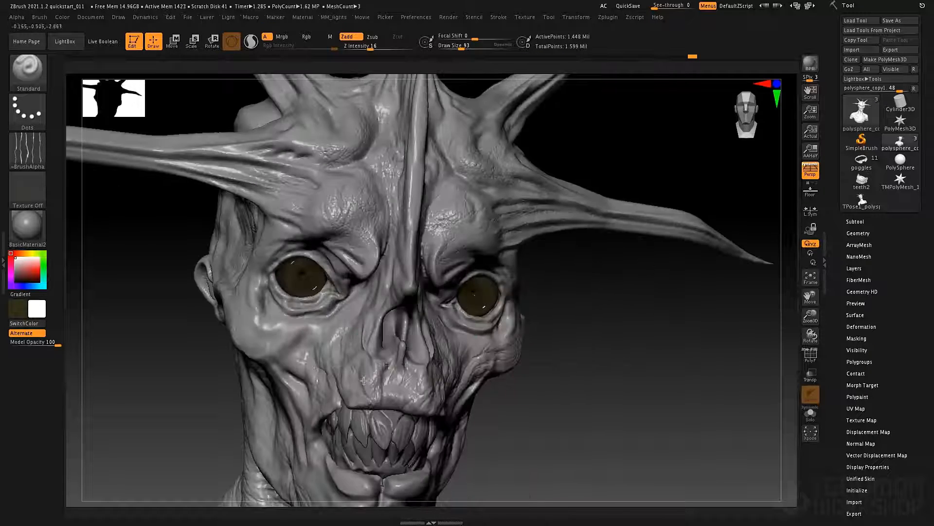
{"action": "mouse_move", "coordinate": [307, 354]}
{"action": "left_mouse_down"}
{"action": "mouse_move", "coordinate": [275, 350]}
{"action": "mouse_move", "coordinate": [300, 349]}
{"action": "left_mouse_up"}
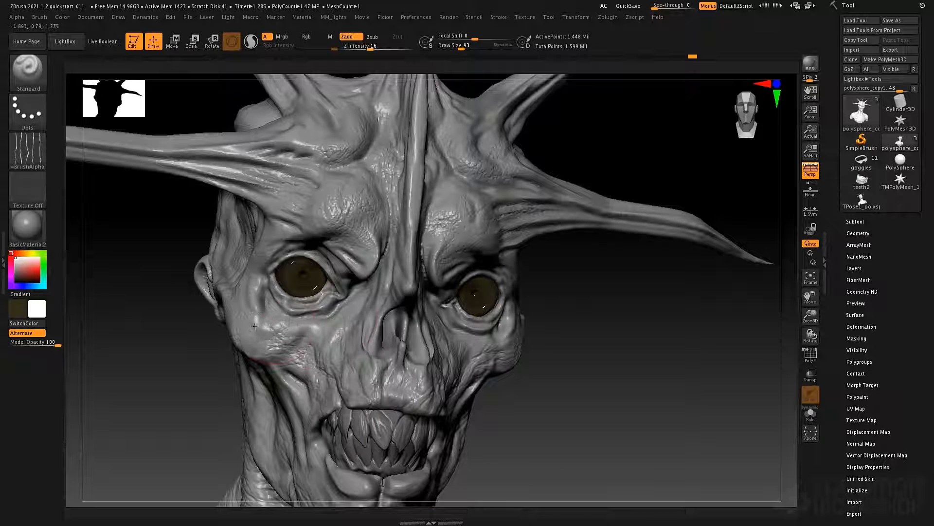
{"action": "left_click_drag", "start_coordinate": [255, 326], "coordinate": [381, 319]}
Add fine wrinkles to the skin beside the nose and beneath the eyes with the Standard brush at draw size 40
{"action": "key", "text": "space"}
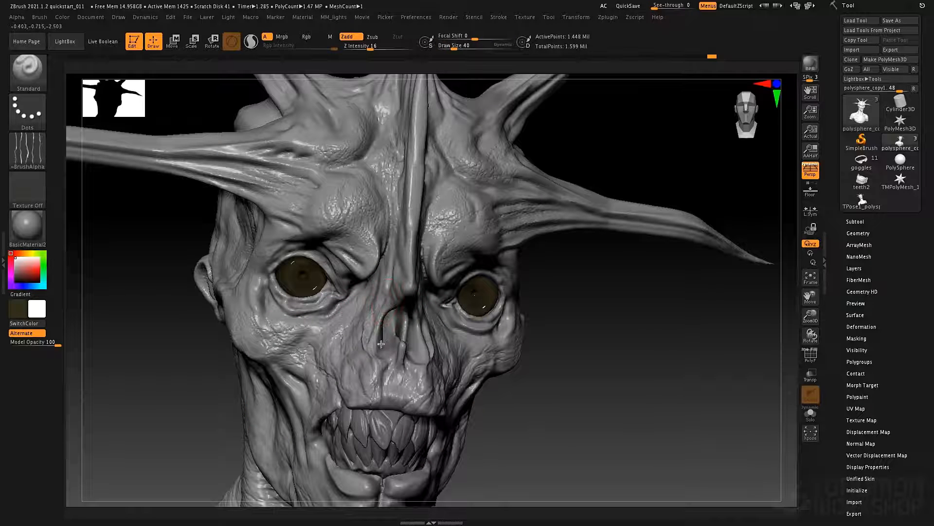
{"action": "right_click_drag", "start_coordinate": [396, 341], "coordinate": [424, 354]}
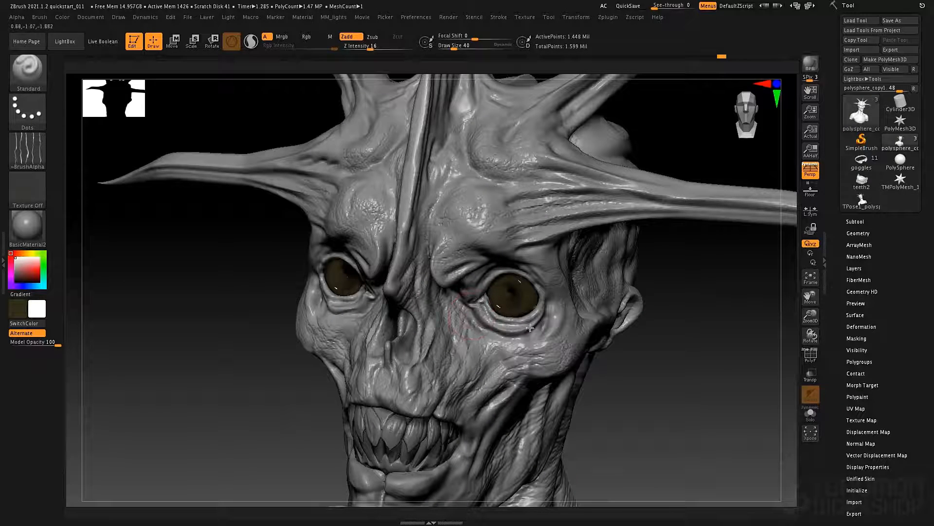
{"action": "mouse_move", "coordinate": [371, 307]}
{"action": "right_mouse_down"}
{"action": "mouse_move", "coordinate": [324, 299]}
{"action": "mouse_move", "coordinate": [346, 311]}
{"action": "mouse_move", "coordinate": [354, 292]}
{"action": "mouse_move", "coordinate": [389, 380]}
{"action": "mouse_move", "coordinate": [417, 338]}
{"action": "mouse_move", "coordinate": [407, 304]}
{"action": "mouse_move", "coordinate": [422, 355]}
{"action": "mouse_move", "coordinate": [425, 309]}
{"action": "right_mouse_up"}
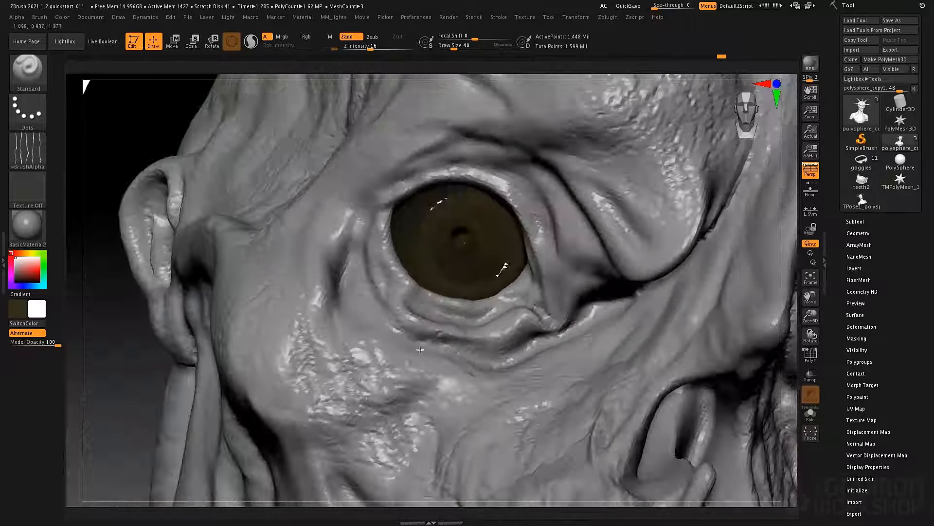
Carve creases into the folds under the eyes and at their inner corners with the DamStandard brush at draw size 40
{"action": "key", "text": "b"}
{"action": "key", "text": "d"}
{"action": "key", "text": "s"}
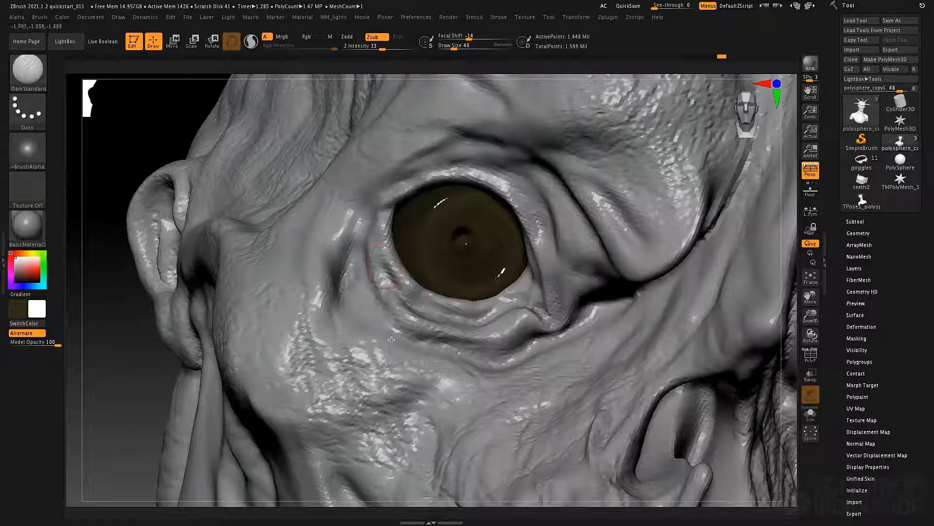
{"action": "mouse_move", "coordinate": [392, 339]}
{"action": "left_mouse_down"}
{"action": "mouse_move", "coordinate": [362, 307]}
{"action": "mouse_move", "coordinate": [354, 266]}
{"action": "left_mouse_up"}
{"action": "left_click_drag", "start_coordinate": [490, 355], "coordinate": [559, 340]}
{"action": "left_click_drag", "start_coordinate": [547, 220], "coordinate": [579, 276]}
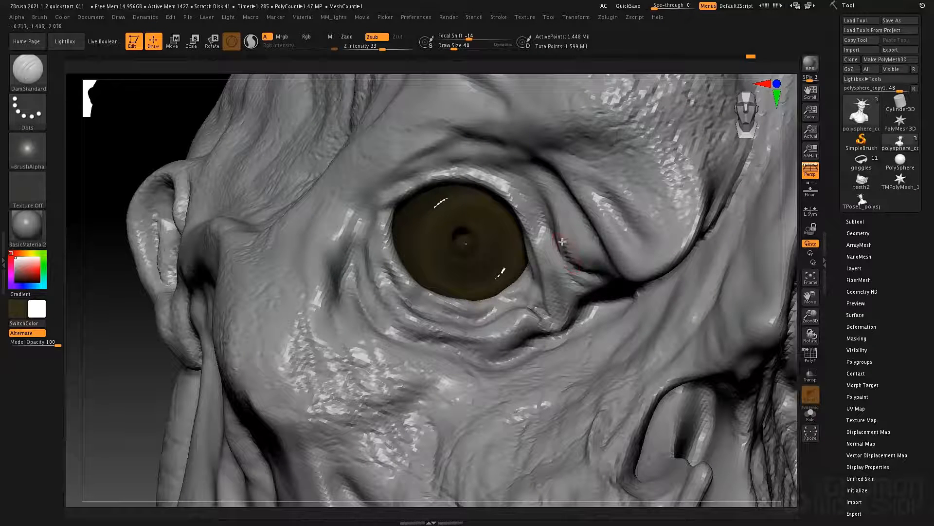
{"action": "right_click_drag", "start_coordinate": [742, 272], "coordinate": [648, 253]}
{"action": "mouse_move", "coordinate": [699, 345]}
{"action": "right_mouse_down", "text": "alt"}
{"action": "mouse_move", "coordinate": [480, 252]}
{"action": "mouse_move", "coordinate": [400, 234]}
{"action": "right_mouse_up", "text": "alt"}
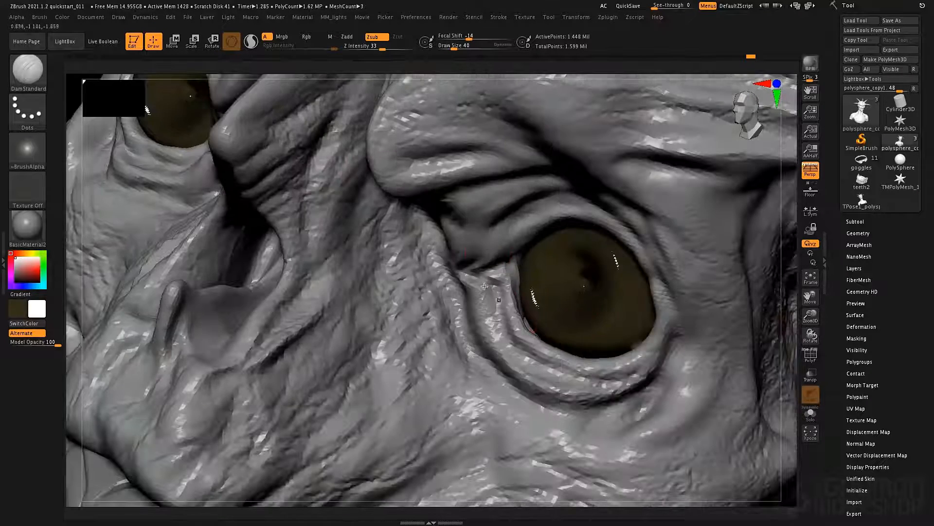
{"action": "mouse_move", "coordinate": [451, 267]}
{"action": "left_mouse_down"}
{"action": "mouse_move", "coordinate": [488, 268]}
{"action": "mouse_move", "coordinate": [489, 335]}
{"action": "mouse_move", "coordinate": [560, 399]}
{"action": "left_mouse_up"}
Build up the lower lip near the mouth corner with ClayTubes at draw size 40 and smooth it at draw size 97
{"action": "right_click_drag", "start_coordinate": [517, 312], "coordinate": [509, 252], "text": "ctrl"}
{"action": "mouse_move", "coordinate": [509, 354]}
{"action": "right_mouse_down"}
{"action": "mouse_move", "coordinate": [461, 327]}
{"action": "mouse_move", "coordinate": [478, 337]}
{"action": "mouse_move", "coordinate": [475, 317]}
{"action": "mouse_move", "coordinate": [462, 350]}
{"action": "mouse_move", "coordinate": [448, 331]}
{"action": "mouse_move", "coordinate": [446, 272]}
{"action": "mouse_move", "coordinate": [412, 289]}
{"action": "right_mouse_up"}
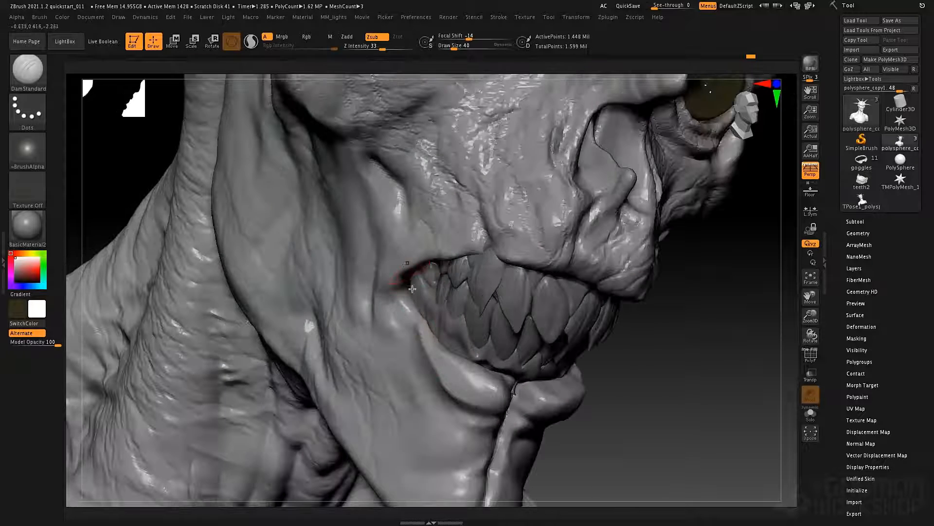
{"action": "key", "text": "b"}
{"action": "key", "text": "c"}
{"action": "key", "text": "t"}
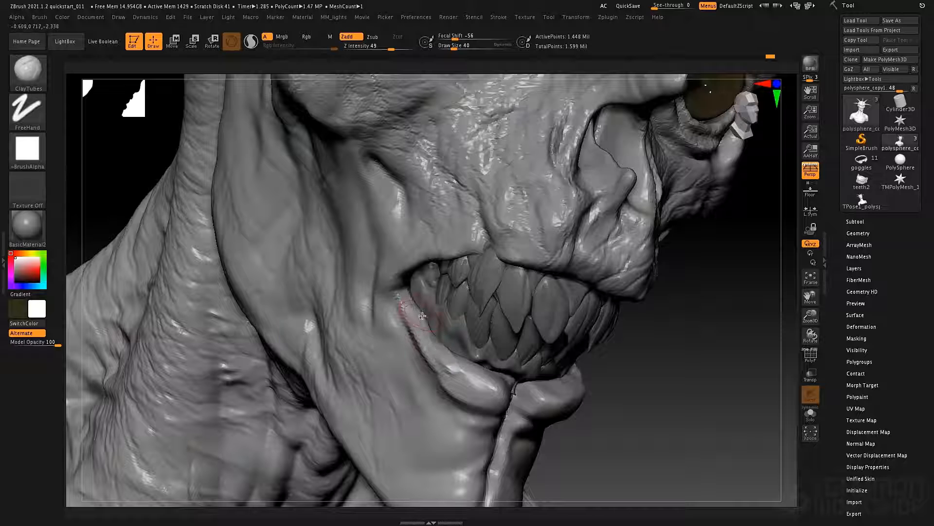
{"action": "key", "text": "space"}
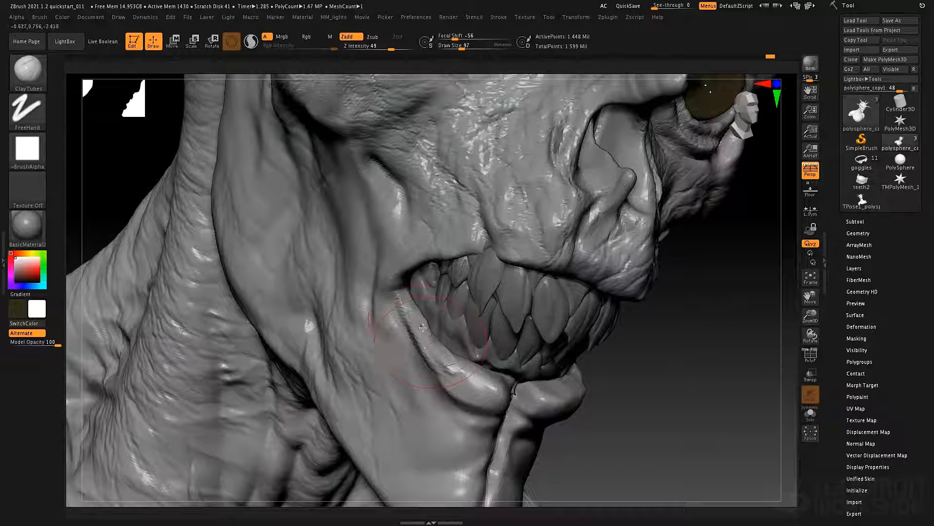
{"action": "key", "text": "shift"}
{"action": "left_click_drag", "start_coordinate": [418, 316], "coordinate": [441, 348], "text": "shift"}
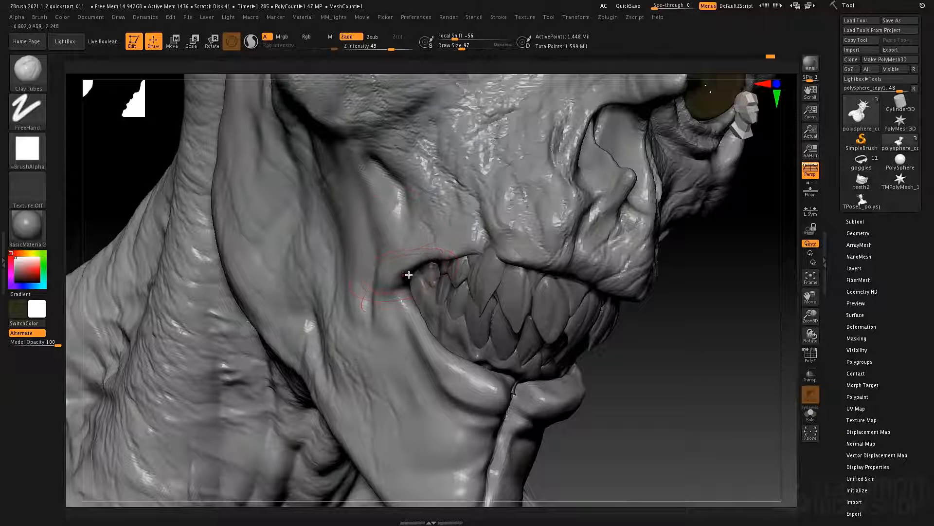
Turn off the ClayTubes alpha and fill out the mouth corner with focal shift 21 and draw size 65
{"action": "key", "text": "space"}
{"action": "left_click_drag", "start_coordinate": [398, 275], "coordinate": [392, 275]}
{"action": "left_click", "coordinate": [31, 152]}
{"action": "left_click", "coordinate": [83, 163]}
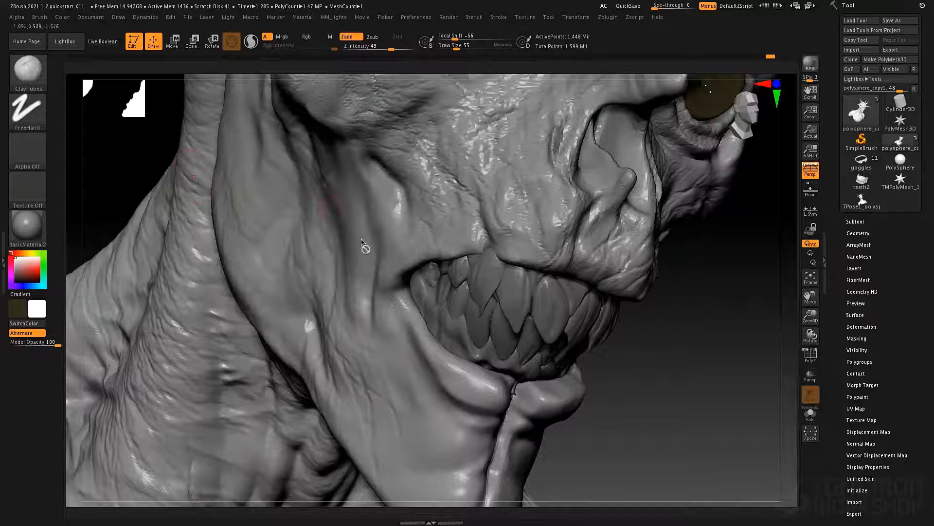
{"action": "key", "text": "space"}
{"action": "left_click_drag", "start_coordinate": [346, 236], "coordinate": [368, 235]}
{"action": "left_click_drag", "start_coordinate": [342, 226], "coordinate": [345, 226]}
{"action": "mouse_move", "coordinate": [384, 277]}
{"action": "left_mouse_down"}
{"action": "mouse_move", "coordinate": [375, 316]}
{"action": "mouse_move", "coordinate": [377, 283]}
{"action": "mouse_move", "coordinate": [376, 294]}
{"action": "mouse_move", "coordinate": [409, 292]}
{"action": "left_mouse_up"}
{"action": "key", "text": "ctrl+z"}
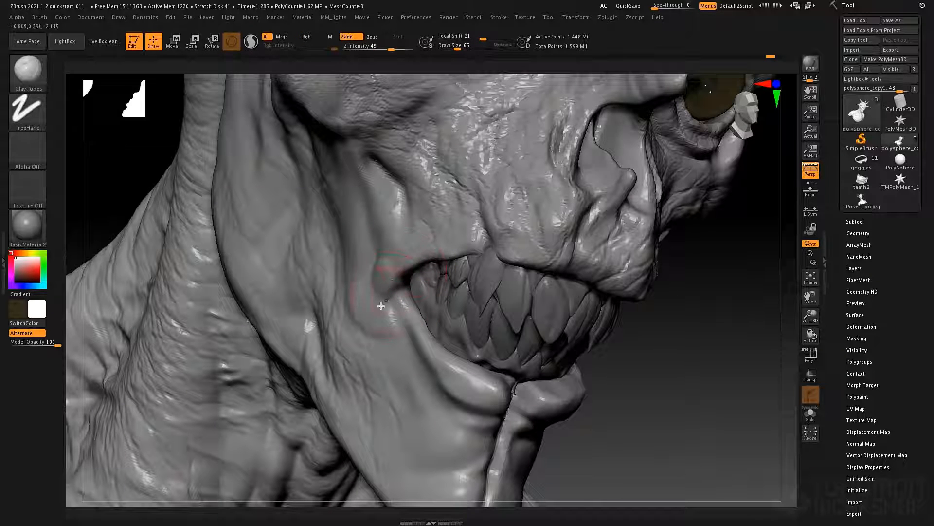
{"action": "mouse_move", "coordinate": [385, 260]}
{"action": "left_mouse_down"}
{"action": "mouse_move", "coordinate": [368, 290]}
{"action": "mouse_move", "coordinate": [389, 313]}
{"action": "mouse_move", "coordinate": [372, 306]}
{"action": "mouse_move", "coordinate": [386, 309]}
{"action": "left_mouse_up"}
Build up the skin between the mouth corner, lower lip and jaw with the ClayTubes brush at draw size 84
{"action": "right_click_drag", "start_coordinate": [382, 261], "coordinate": [582, 276]}
{"action": "right_click_drag", "start_coordinate": [619, 324], "coordinate": [635, 353]}
{"action": "left_click_drag", "start_coordinate": [630, 319], "coordinate": [602, 361]}
{"action": "key", "text": "space"}
{"action": "mouse_move", "coordinate": [586, 383]}
{"action": "right_mouse_down"}
{"action": "mouse_move", "coordinate": [590, 376]}
{"action": "mouse_move", "coordinate": [550, 371]}
{"action": "right_mouse_up"}
{"action": "mouse_move", "coordinate": [555, 379]}
{"action": "left_mouse_down"}
{"action": "mouse_move", "coordinate": [600, 359]}
{"action": "mouse_move", "coordinate": [598, 367]}
{"action": "mouse_move", "coordinate": [597, 356]}
{"action": "mouse_move", "coordinate": [549, 381]}
{"action": "mouse_move", "coordinate": [573, 370]}
{"action": "mouse_move", "coordinate": [559, 373]}
{"action": "mouse_move", "coordinate": [594, 375]}
{"action": "mouse_move", "coordinate": [573, 390]}
{"action": "mouse_move", "coordinate": [611, 408]}
{"action": "mouse_move", "coordinate": [590, 388]}
{"action": "mouse_move", "coordinate": [628, 396]}
{"action": "mouse_move", "coordinate": [572, 398]}
{"action": "left_mouse_up"}
{"action": "key", "text": "space"}
{"action": "mouse_move", "coordinate": [649, 363]}
{"action": "left_mouse_down"}
{"action": "mouse_move", "coordinate": [630, 415]}
{"action": "mouse_move", "coordinate": [572, 406]}
{"action": "mouse_move", "coordinate": [615, 428]}
{"action": "mouse_move", "coordinate": [647, 409]}
{"action": "mouse_move", "coordinate": [651, 365]}
{"action": "left_mouse_up"}
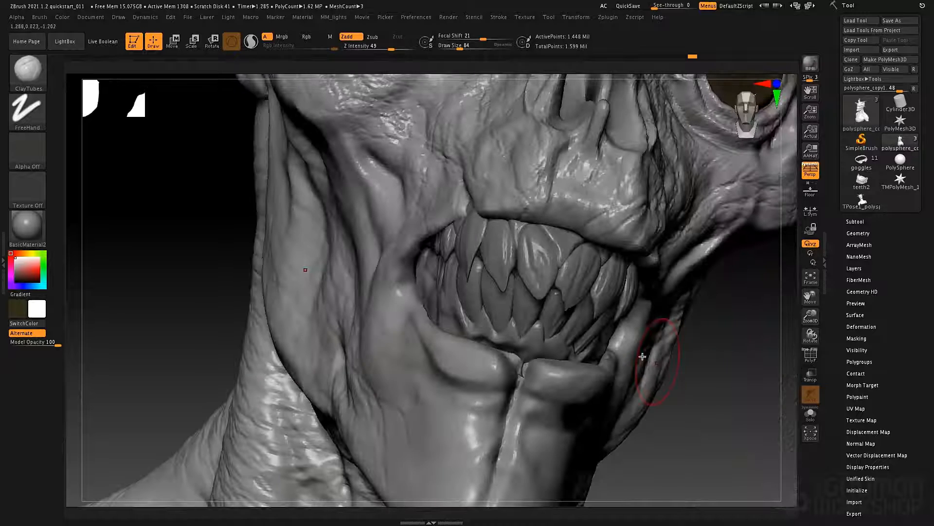
{"action": "mouse_move", "coordinate": [431, 391]}
{"action": "left_mouse_down"}
{"action": "mouse_move", "coordinate": [396, 355]}
{"action": "mouse_move", "coordinate": [429, 377]}
{"action": "left_mouse_up"}
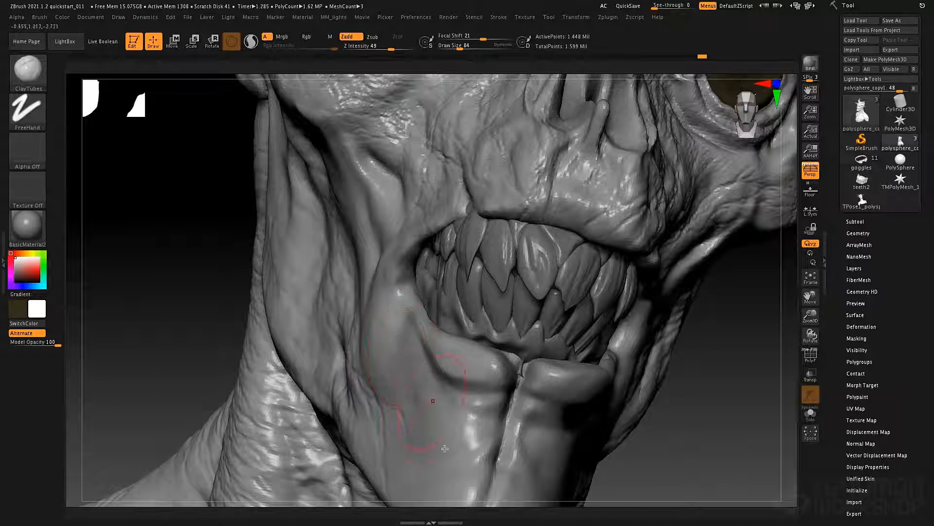
Add wrinkles to the lower lip with the Standard brush at draw size 84, and to the chin, jaw and cheek at 135
{"action": "key", "text": "b"}
{"action": "key", "text": "s"}
{"action": "key", "text": "t"}
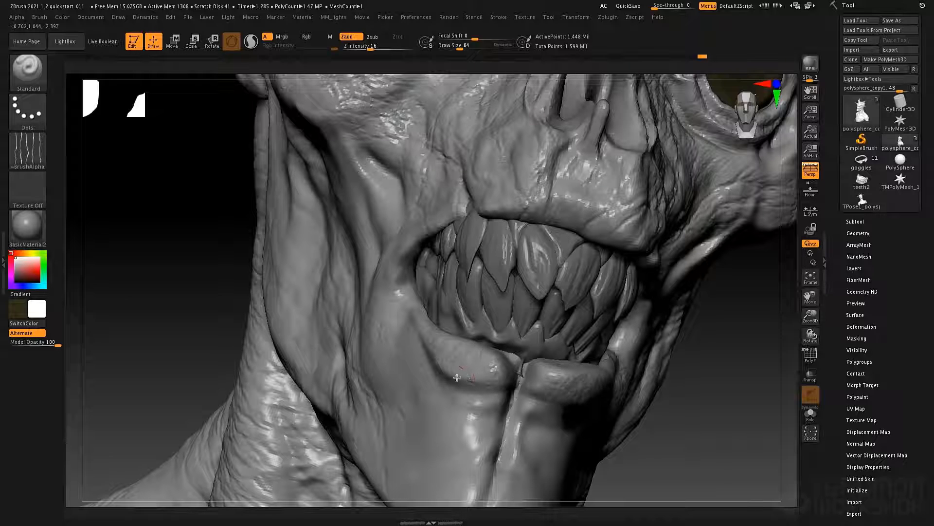
{"action": "key", "text": "space"}
{"action": "left_click_drag", "start_coordinate": [417, 354], "coordinate": [427, 354]}
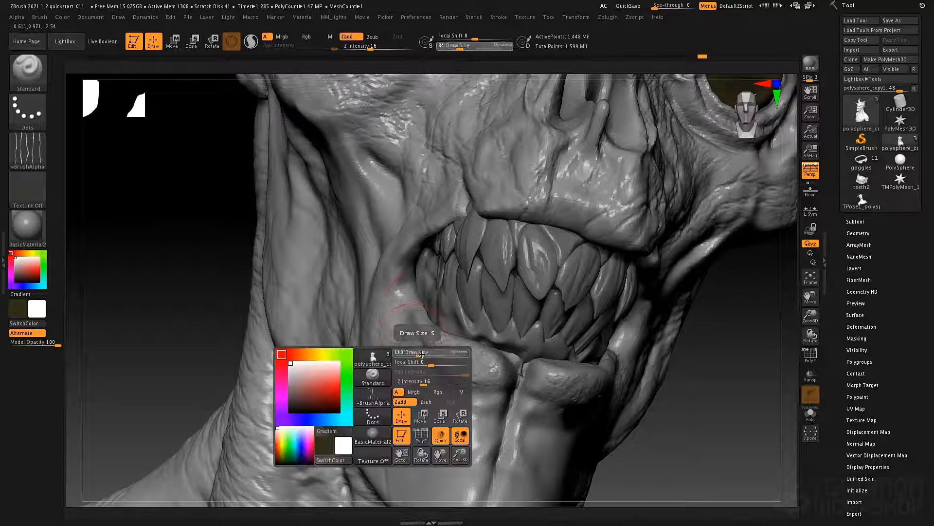
{"action": "mouse_move", "coordinate": [412, 422]}
{"action": "left_mouse_down"}
{"action": "mouse_move", "coordinate": [441, 413]}
{"action": "mouse_move", "coordinate": [457, 422]}
{"action": "mouse_move", "coordinate": [442, 386]}
{"action": "left_mouse_up"}
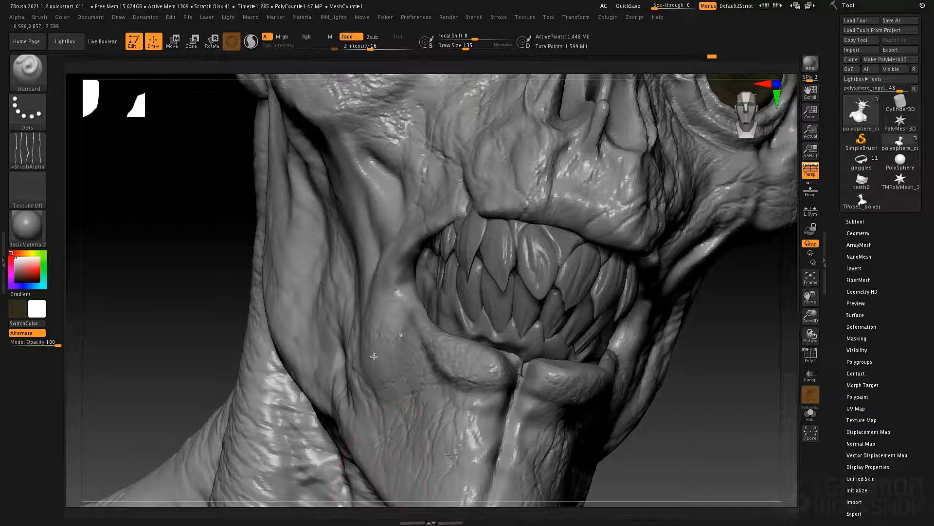
{"action": "mouse_move", "coordinate": [359, 195]}
{"action": "left_mouse_down"}
{"action": "mouse_move", "coordinate": [367, 219]}
{"action": "mouse_move", "coordinate": [401, 233]}
{"action": "mouse_move", "coordinate": [336, 190]}
{"action": "mouse_move", "coordinate": [375, 272]}
{"action": "left_mouse_up"}
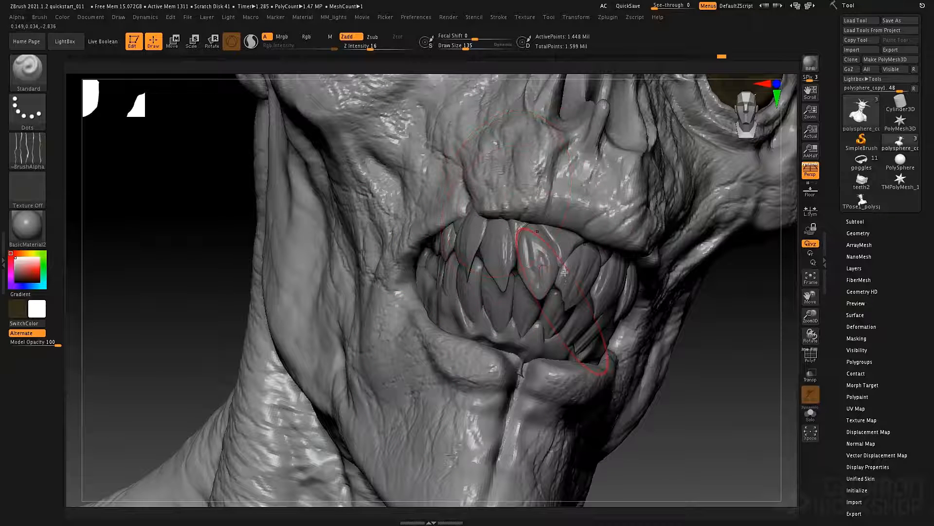
Set the Standard brush's draw size to 49 and frame the whole bust in a three-quarter view
{"action": "right_click_drag", "start_coordinate": [566, 305], "coordinate": [547, 404], "text": "ctrl"}
{"action": "key", "text": "space"}
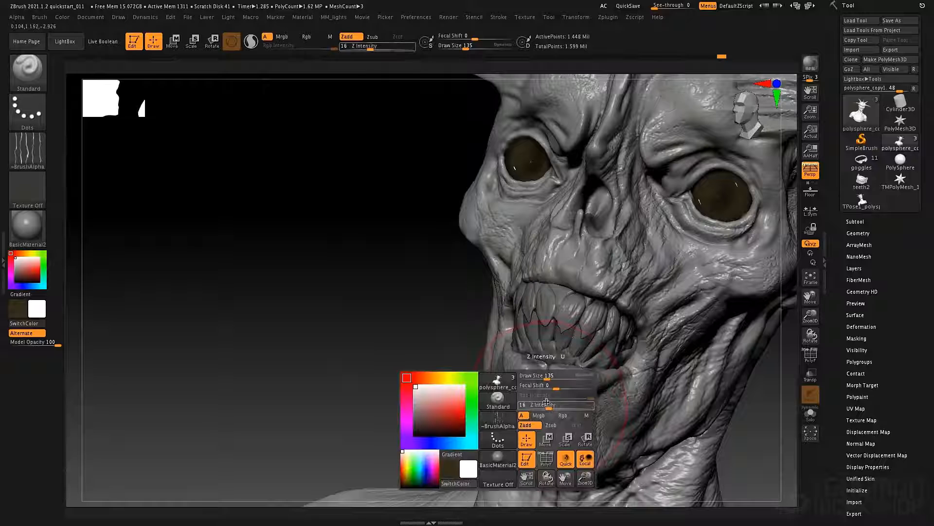
{"action": "left_click_drag", "start_coordinate": [547, 376], "coordinate": [536, 376]}
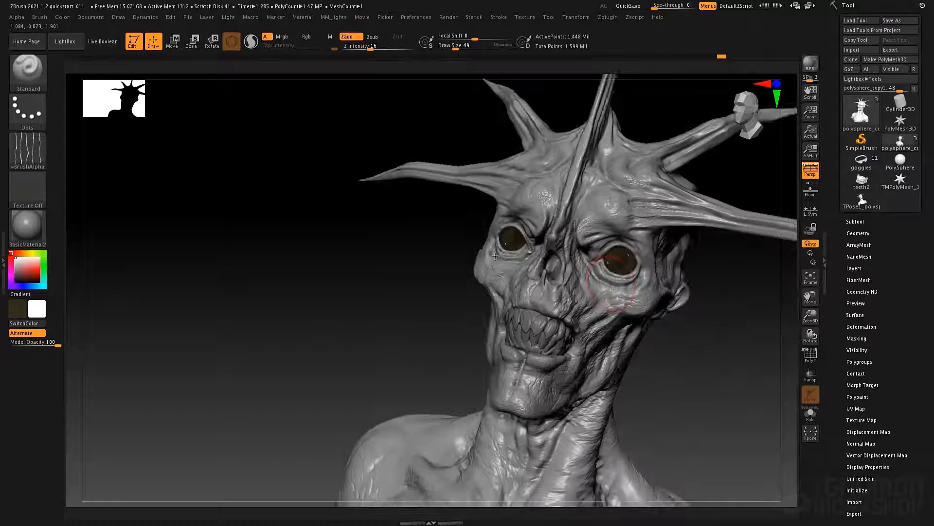
{"action": "left_click_drag", "start_coordinate": [495, 255], "coordinate": [568, 263]}
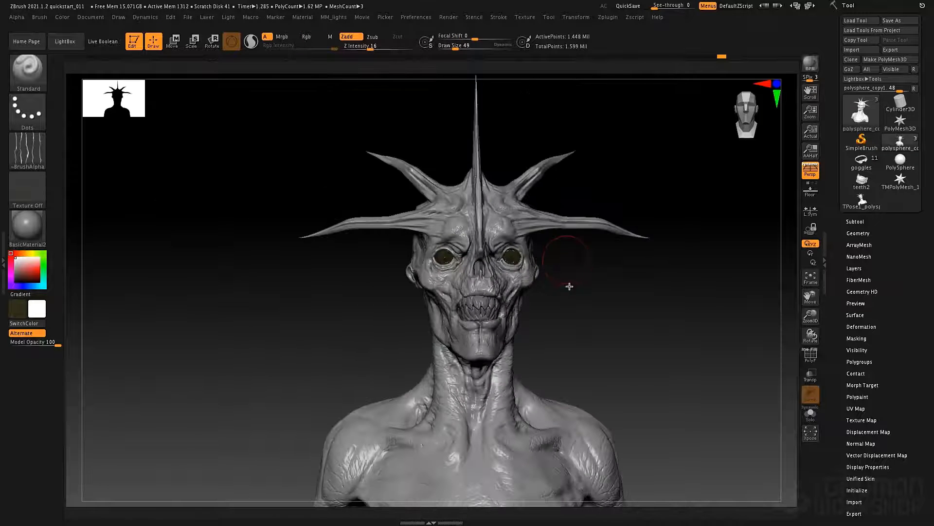
{"action": "left_click_drag", "start_coordinate": [566, 315], "coordinate": [534, 236], "text": "alt"}
{"action": "left_click_drag", "start_coordinate": [542, 285], "coordinate": [494, 244]}
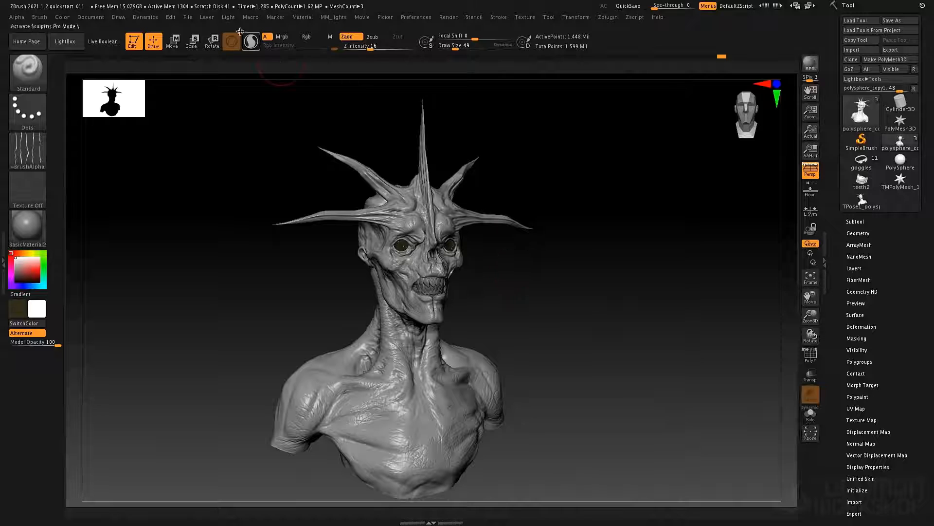
Reposition the main light slightly to relight the bust
{"action": "left_click", "coordinate": [228, 17]}
{"action": "left_click_drag", "start_coordinate": [255, 54], "coordinate": [256, 52]}
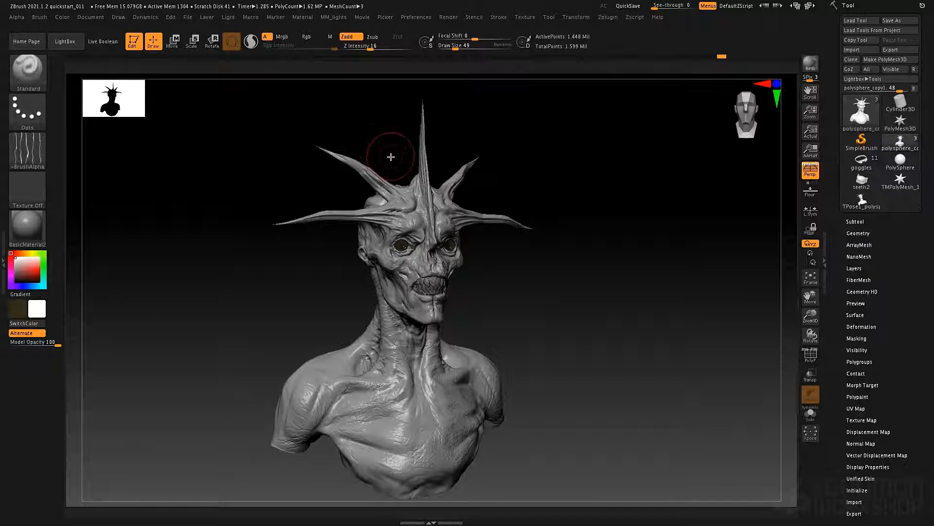
{"action": "left_click_drag", "start_coordinate": [515, 294], "coordinate": [515, 298]}
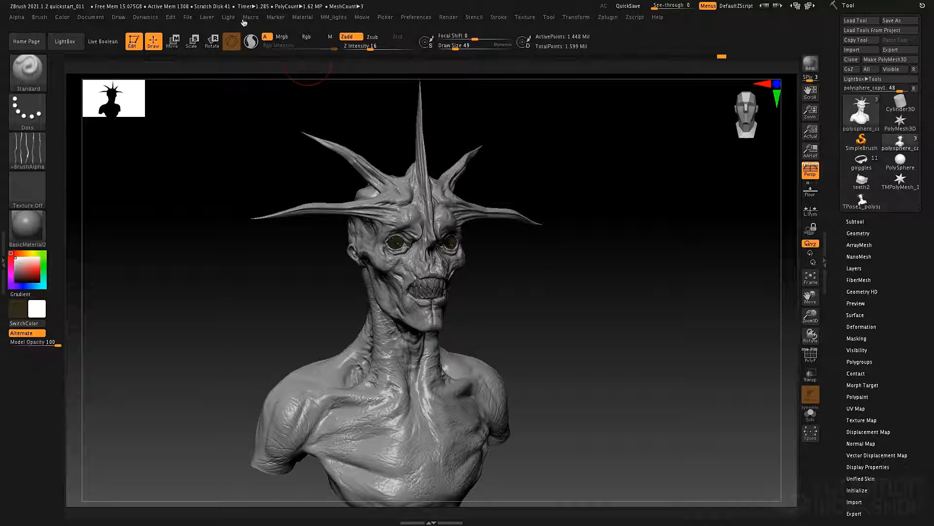
Switch on a second light, set its intensity to 1.45533 and place it behind the bust as a rim light
{"action": "left_click", "coordinate": [229, 17]}
{"action": "left_click", "coordinate": [305, 50]}
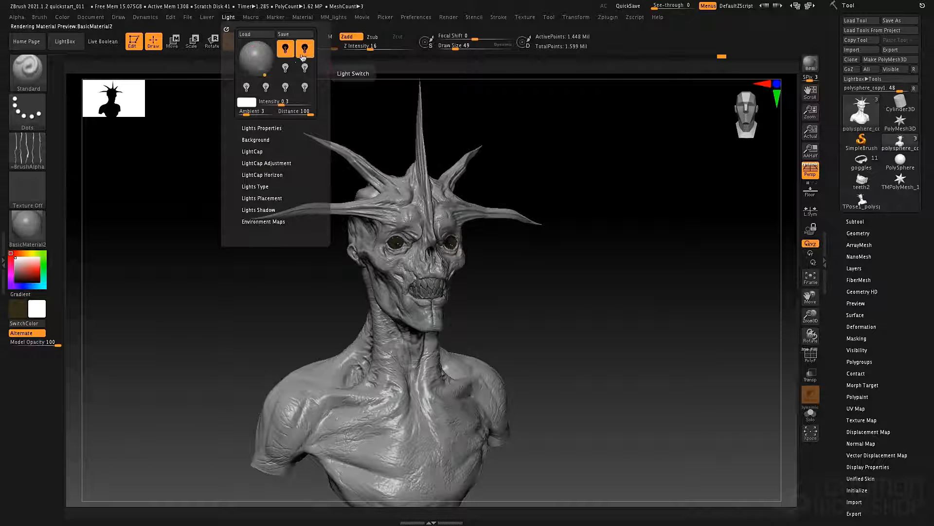
{"action": "left_click", "coordinate": [266, 57]}
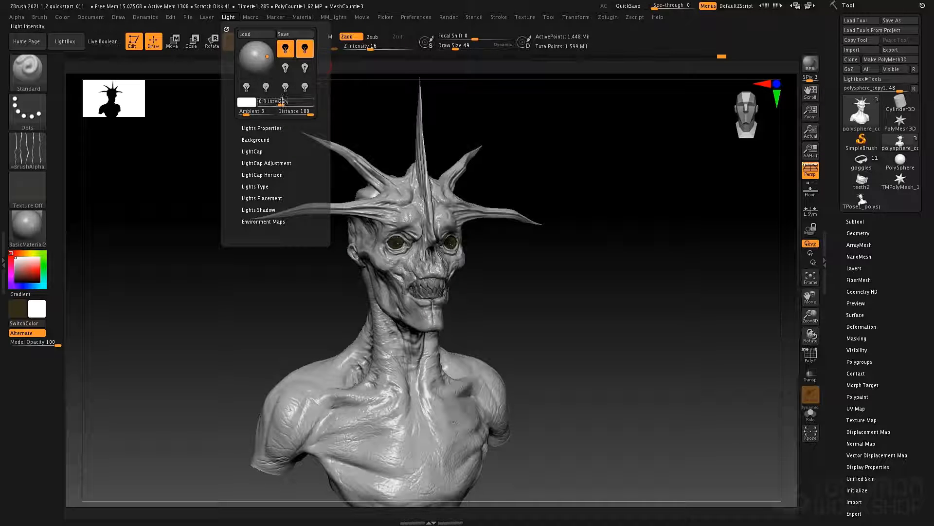
{"action": "left_click_drag", "start_coordinate": [281, 101], "coordinate": [291, 101]}
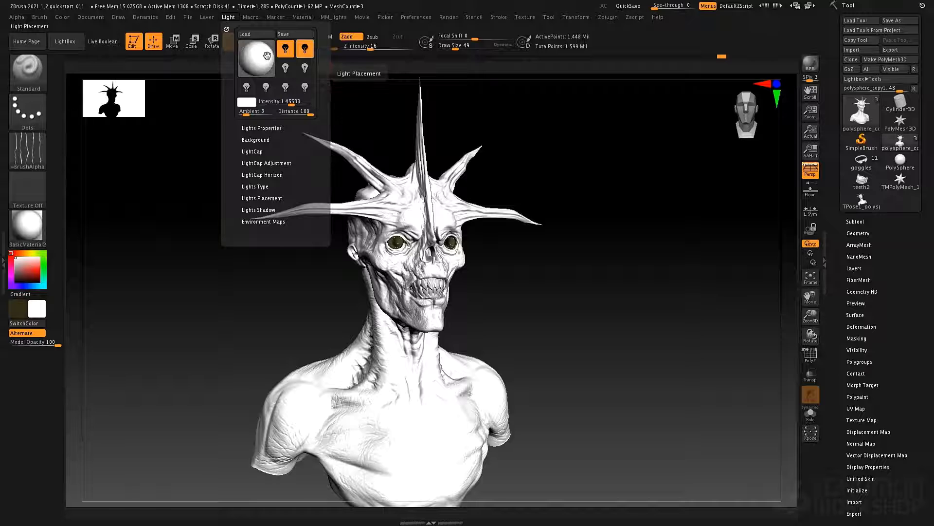
{"action": "left_click", "coordinate": [267, 55]}
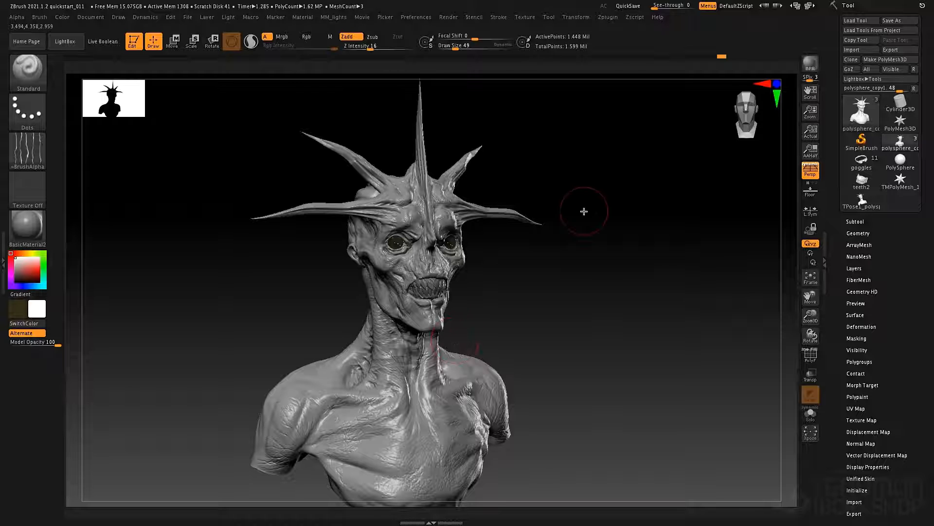
Set the BPR shadow angle to about 34 and start a BPR render of the bust
{"action": "left_click", "coordinate": [449, 18]}
{"action": "left_click", "coordinate": [473, 186]}
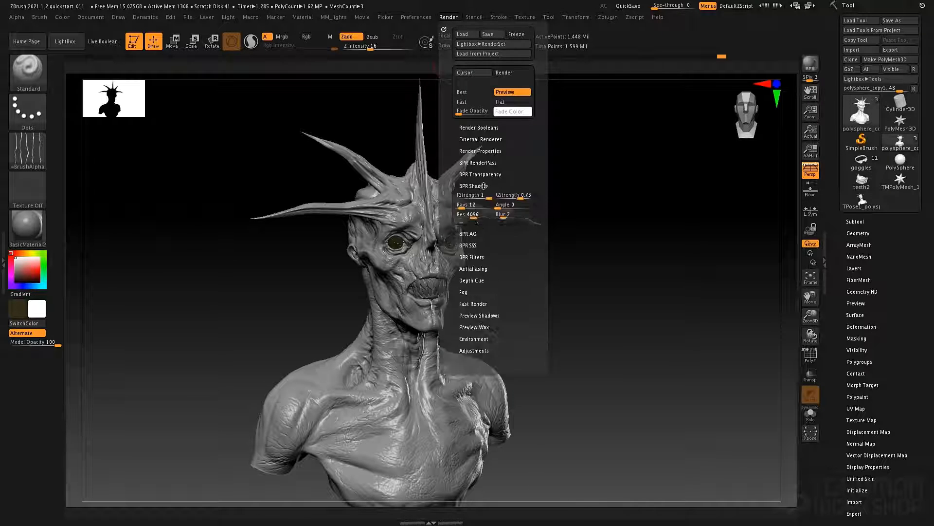
{"action": "left_click_drag", "start_coordinate": [505, 207], "coordinate": [507, 207]}
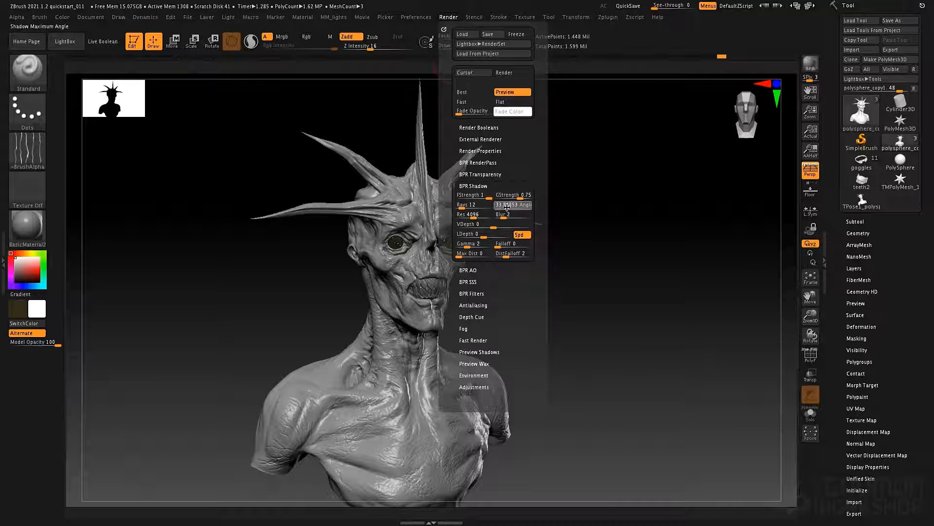
{"action": "left_click", "coordinate": [817, 66]}
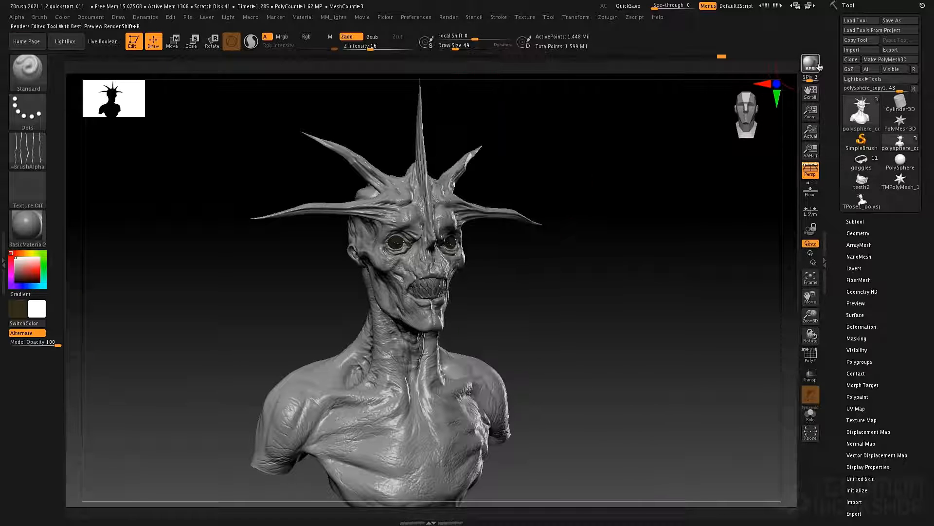